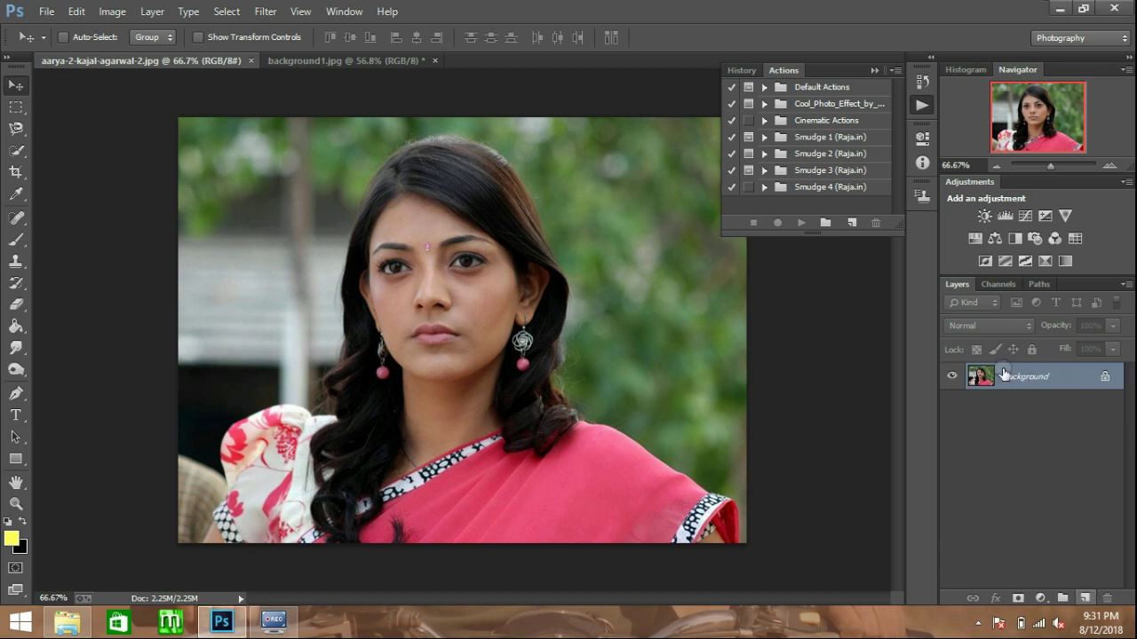
Duplicate the portrait to Layer 1 and paste the background1.jpg texture as Layer 2 above the Background.
left_click(456, 437)
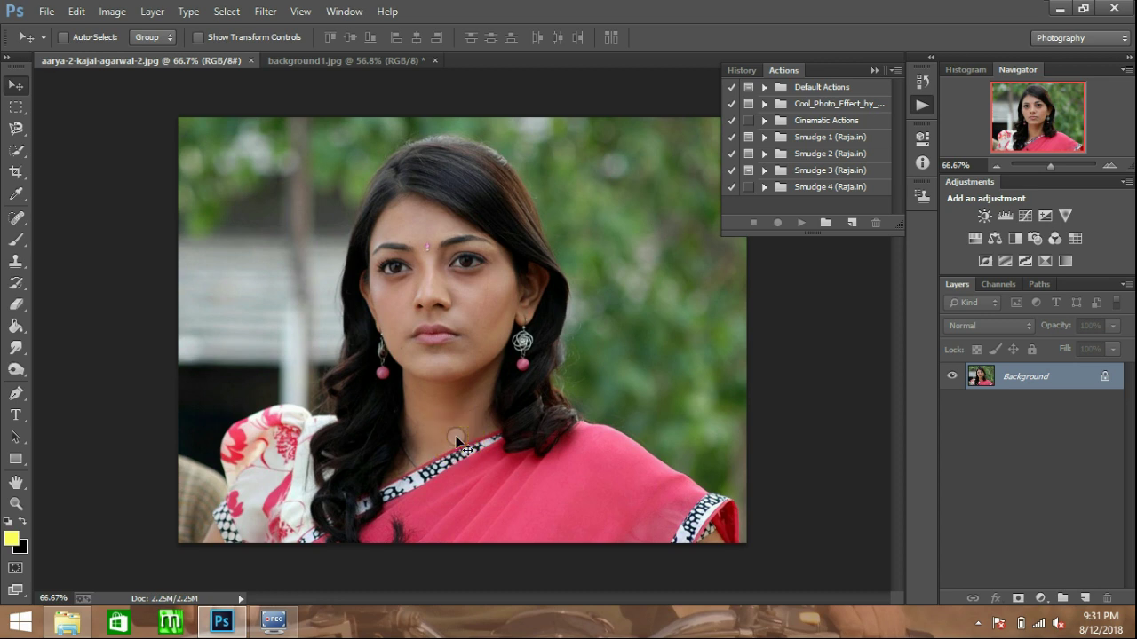
key("ctrl+j")
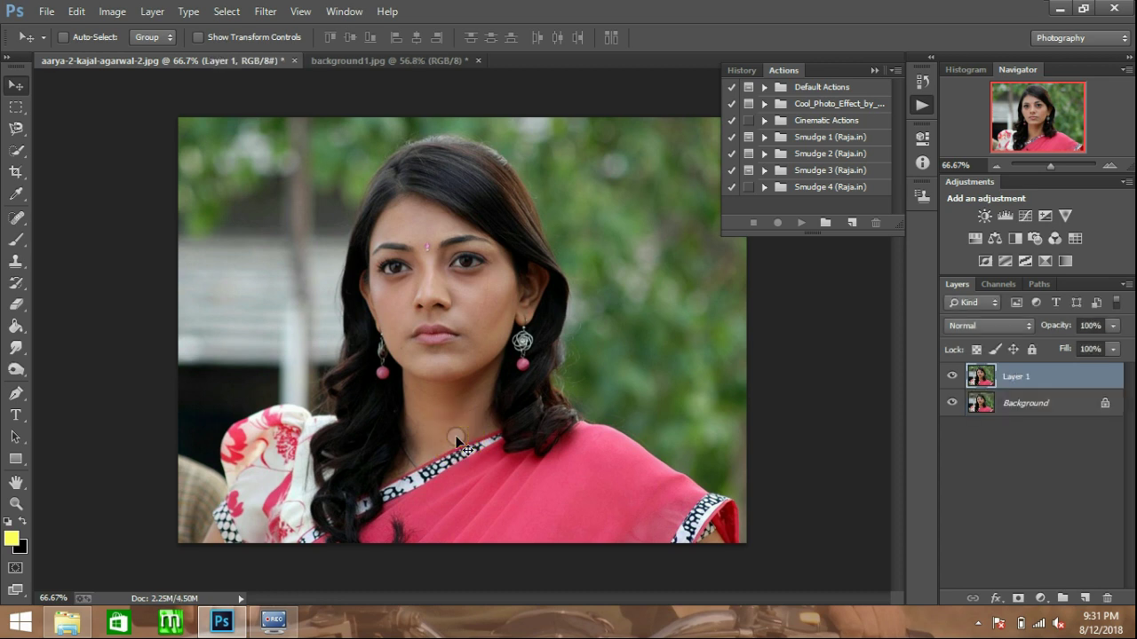
left_click(1010, 406)
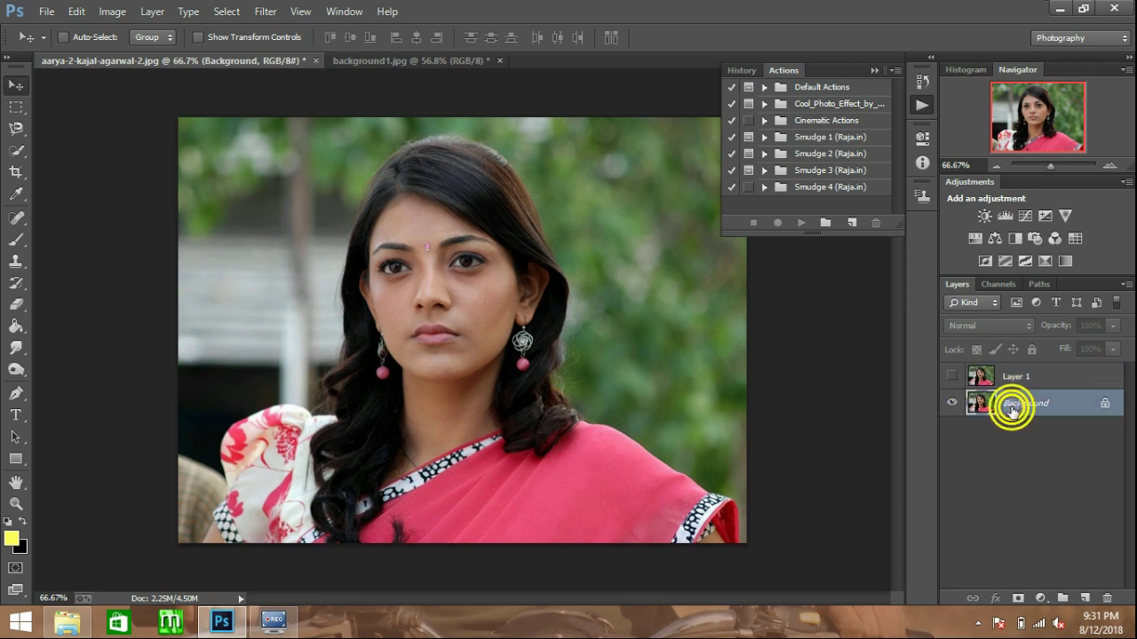
key("ctrl+Tab")
key("ctrl+Tab")
key("ctrl+v")
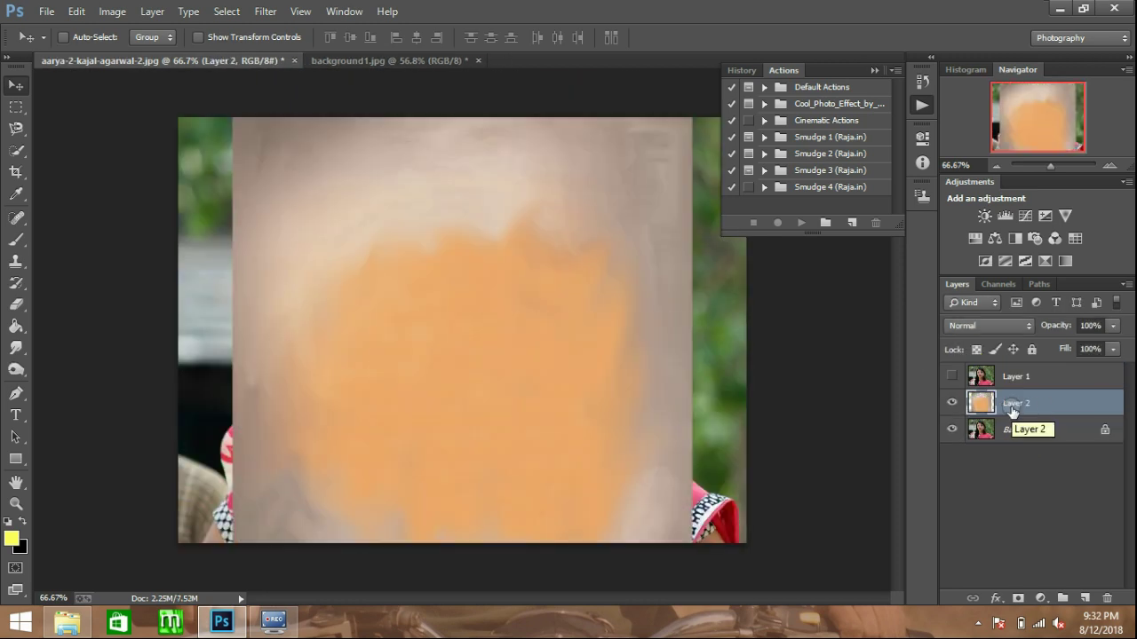
key("c")
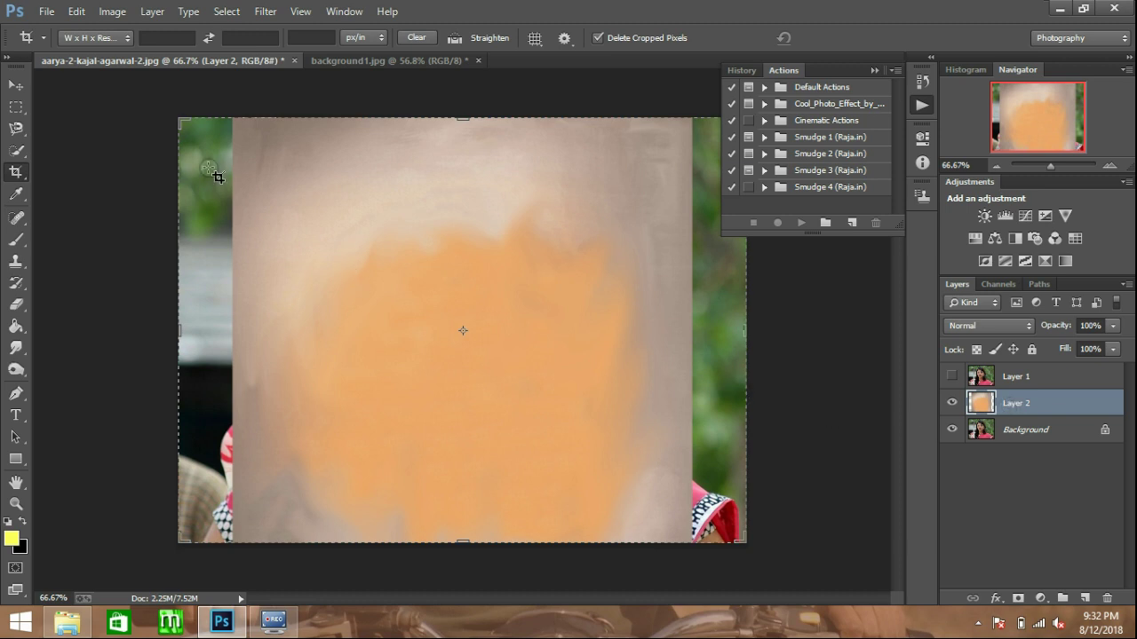
Crop the canvas to the texture's width, extend it to 1068 px tall, and show Layer 1 again.
left_click_drag(180, 116, 233, 117)
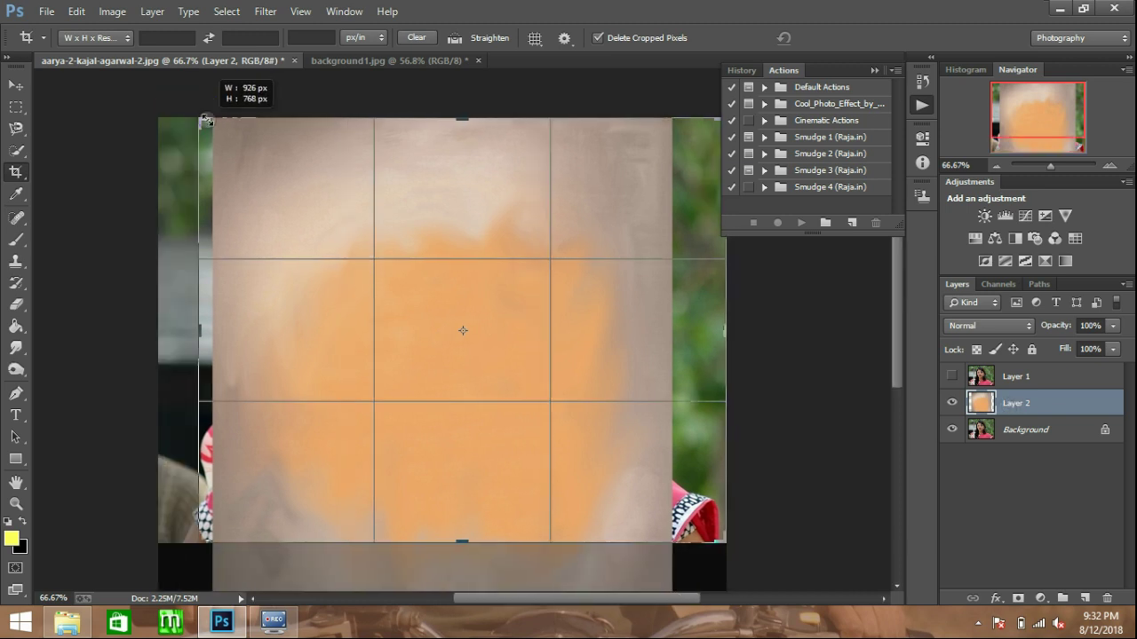
left_click_drag(719, 329, 691, 324)
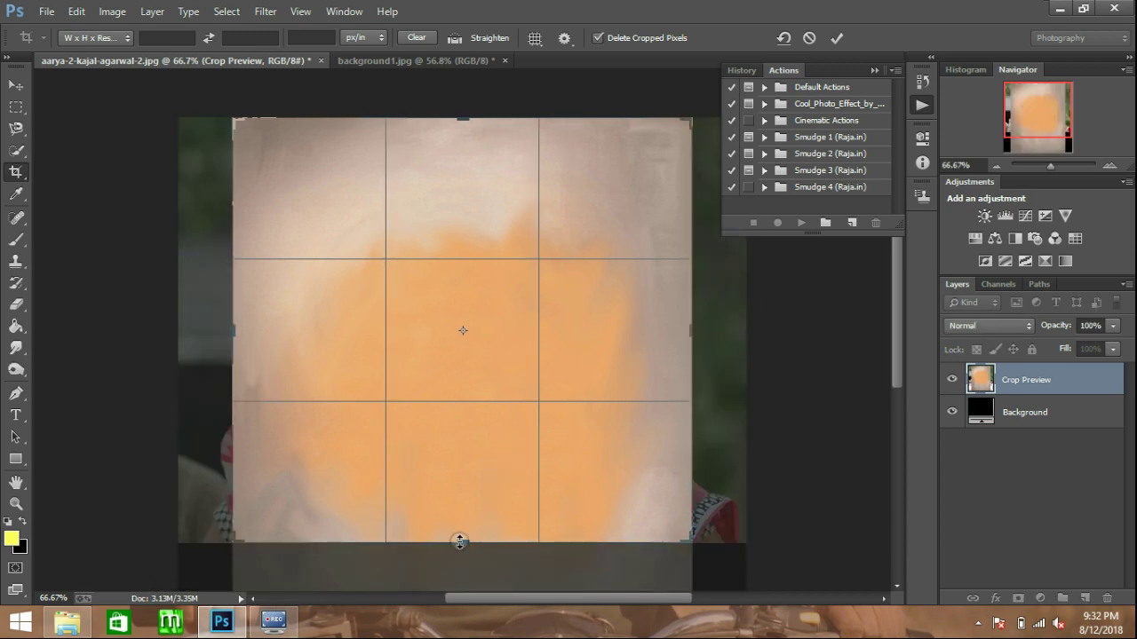
left_click_drag(469, 541, 467, 562)
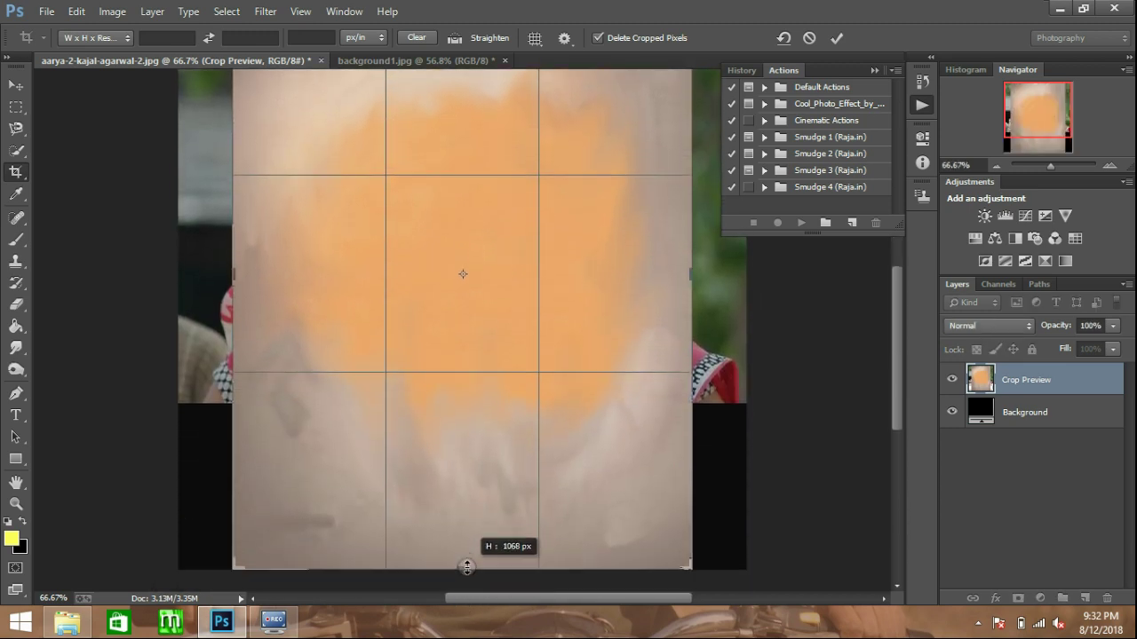
key("Return")
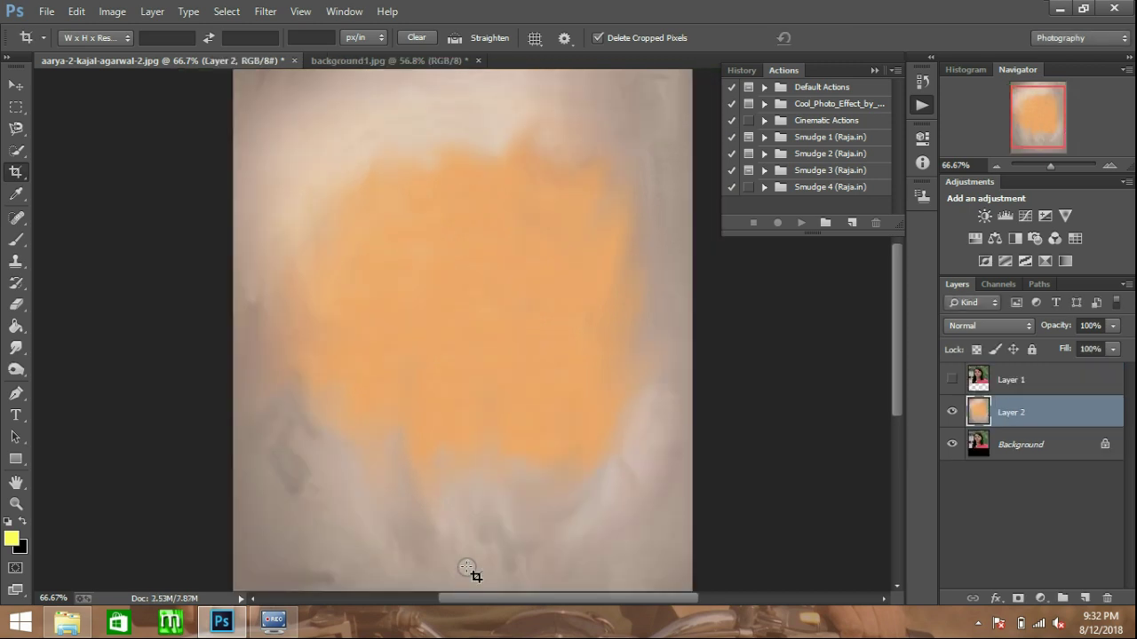
left_click(953, 375)
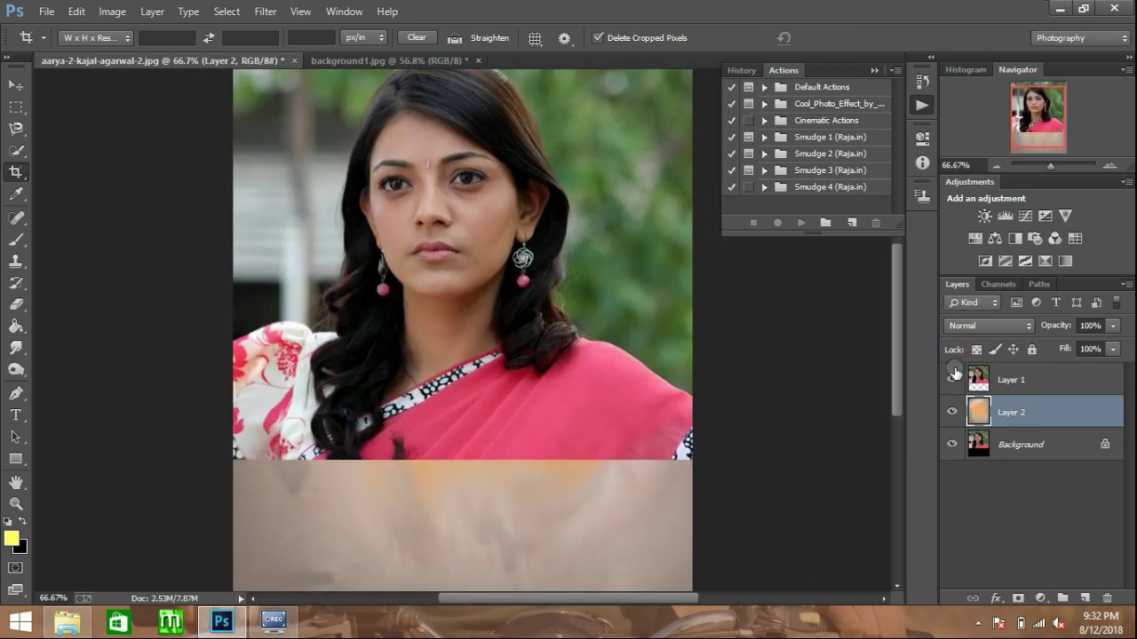
key("ctrl+minus")
Nudge the Layer 1 portrait down on the canvas.
key("v")
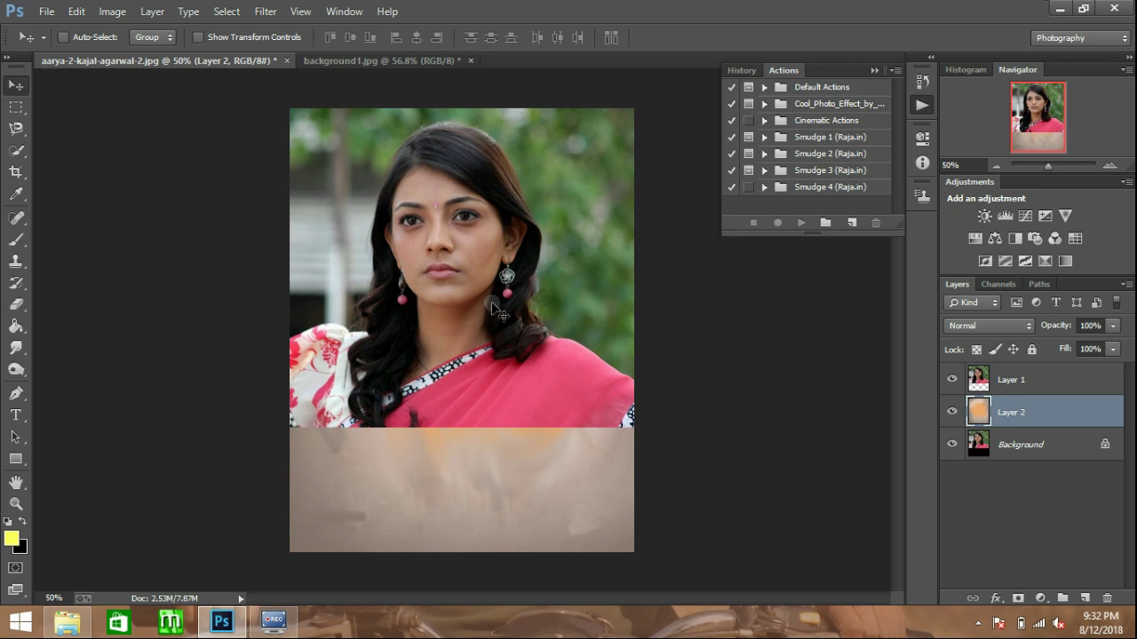
left_click_drag(493, 305, 513, 315)
key("ctrl+z")
left_click(980, 379)
key("shift+Down")
key("shift+Down")
key("shift+Down")
key("shift+Down")
key("shift+Down")
key("shift+Down")
key("shift+Down")
key("shift+Down")
key("shift+Down")
key("shift+Down")
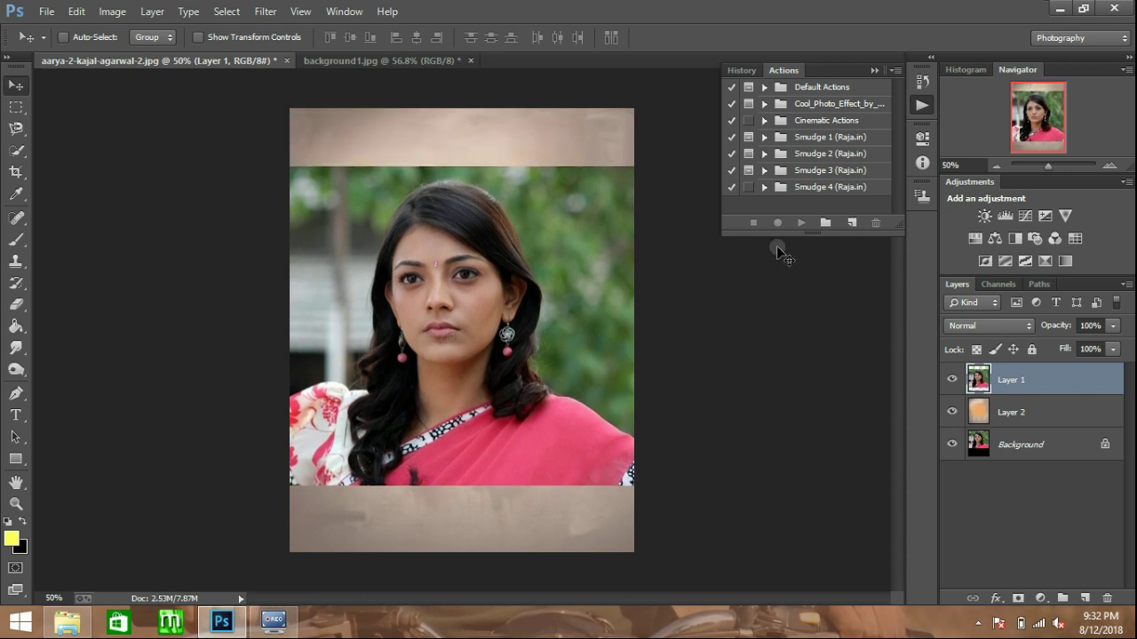
Play Action 1 of the Smudge 1 set and stop it at the unavailable-command warning.
left_click(764, 137)
left_click(799, 154)
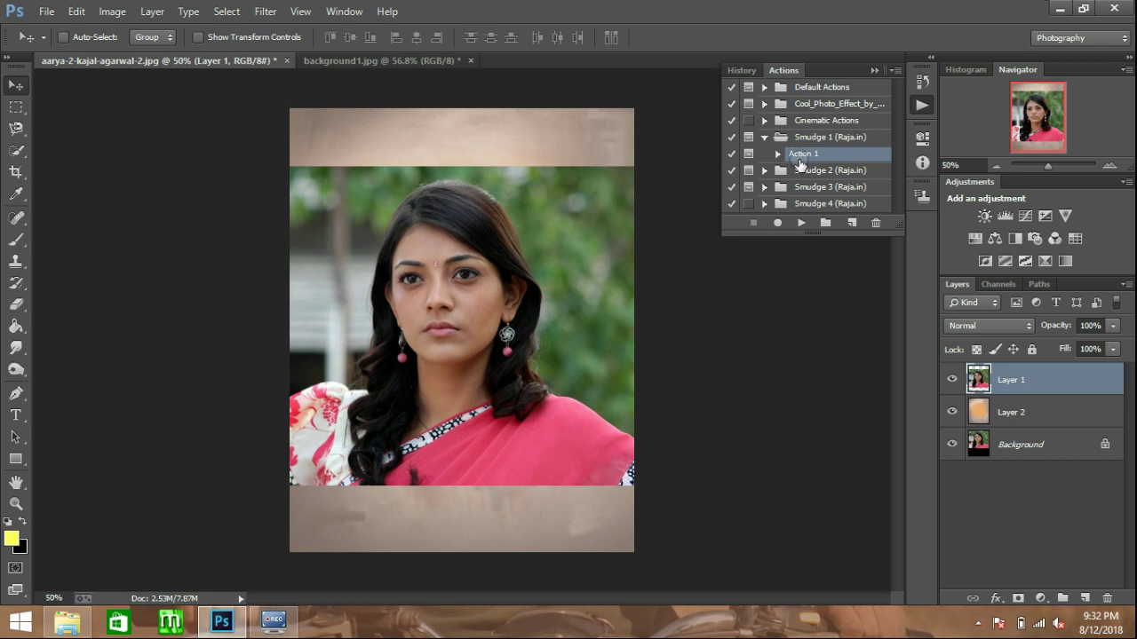
left_click(804, 223)
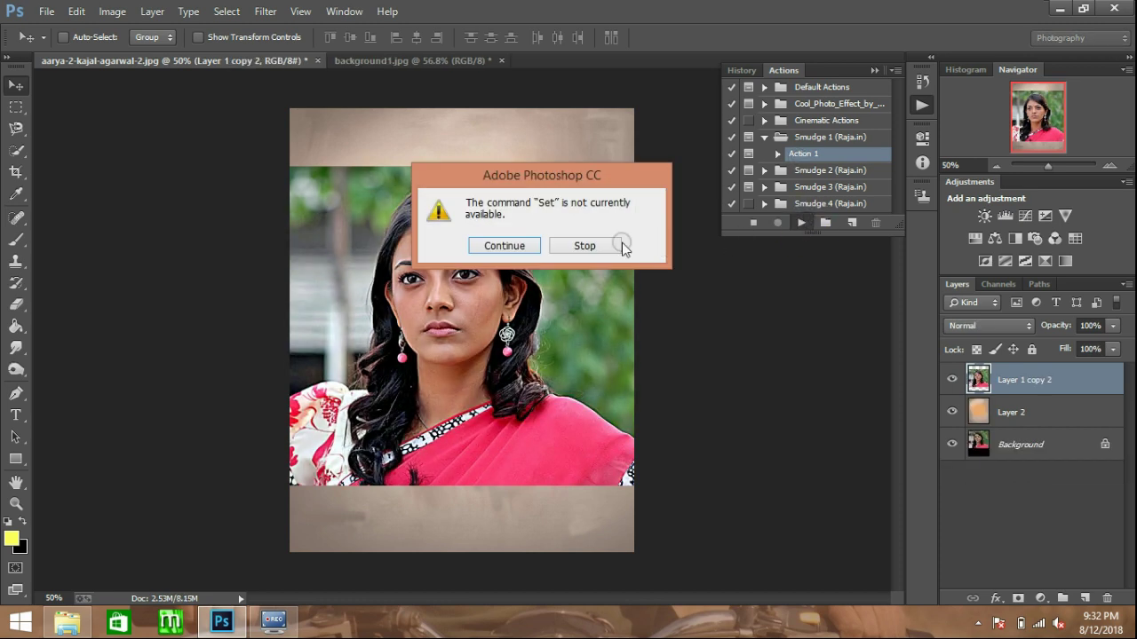
left_click(590, 246)
Zoom to 100% on the left shoulder and start a pen path with corner points along it.
key("z")
left_click(273, 402)
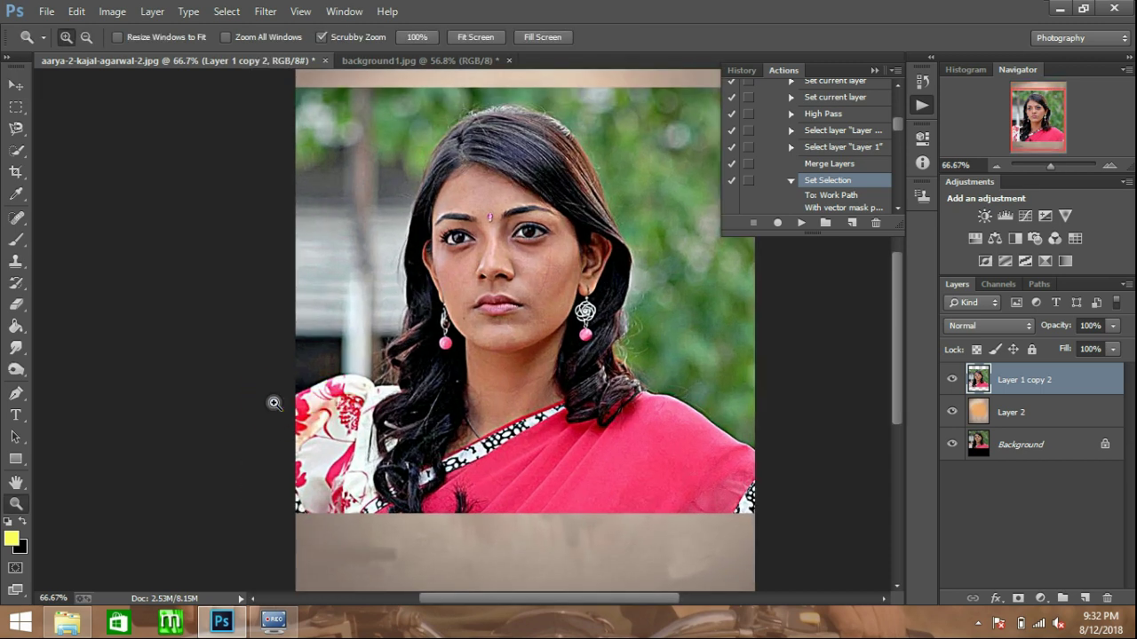
key("p")
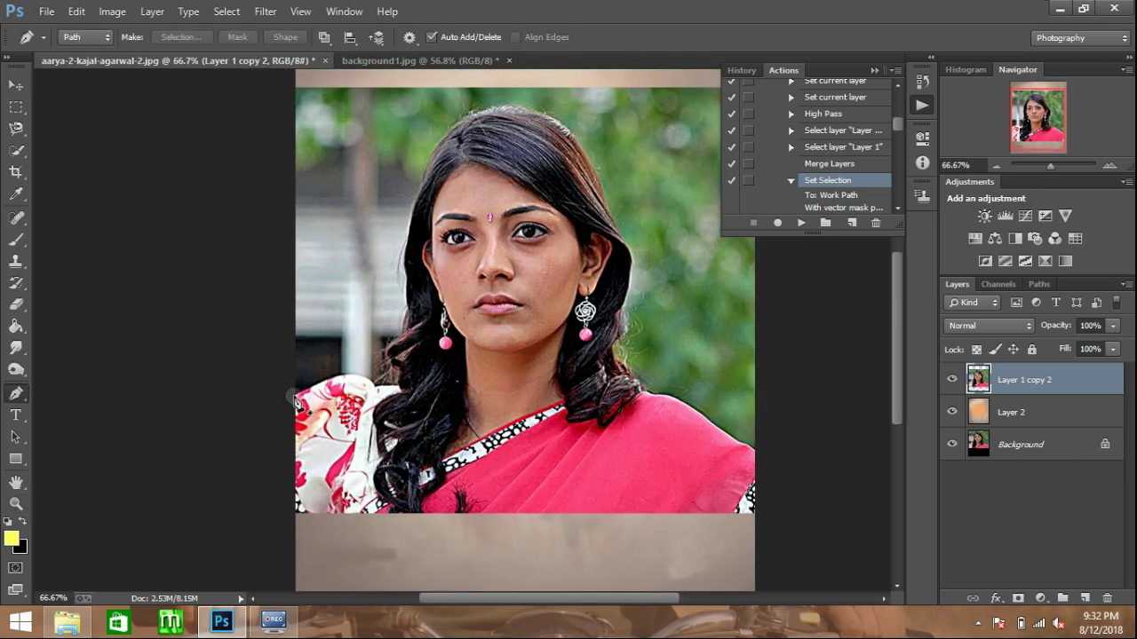
key("z")
left_click(316, 385)
key("p")
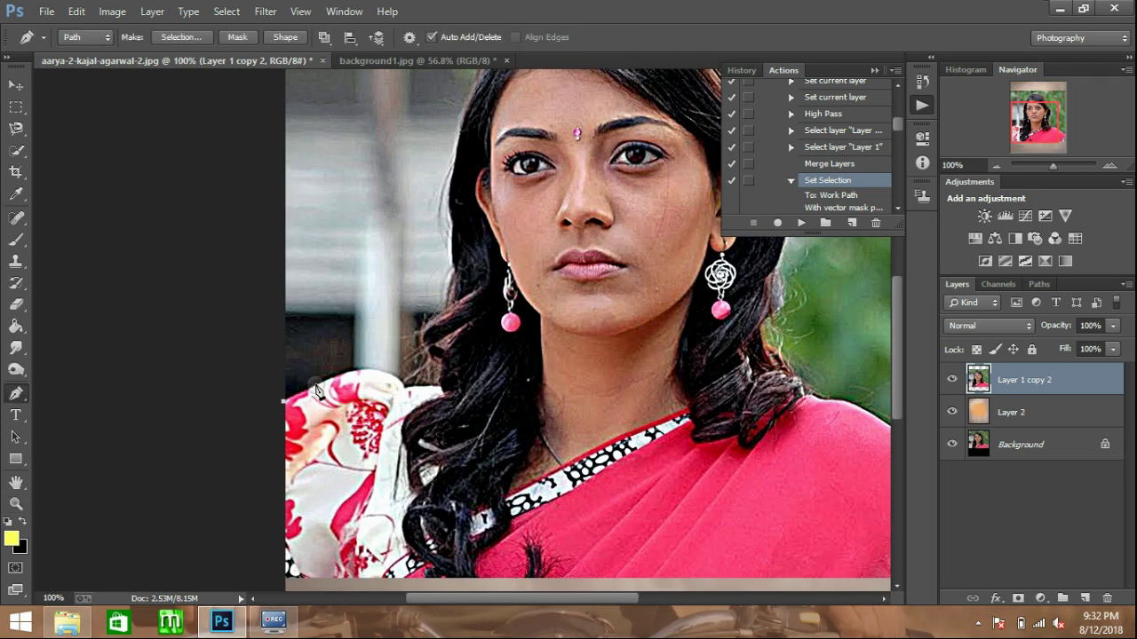
mouse_move(382, 370)
left_mouse_down()
mouse_move(402, 391)
mouse_move(389, 375)
left_mouse_up()
left_click(384, 371, "alt")
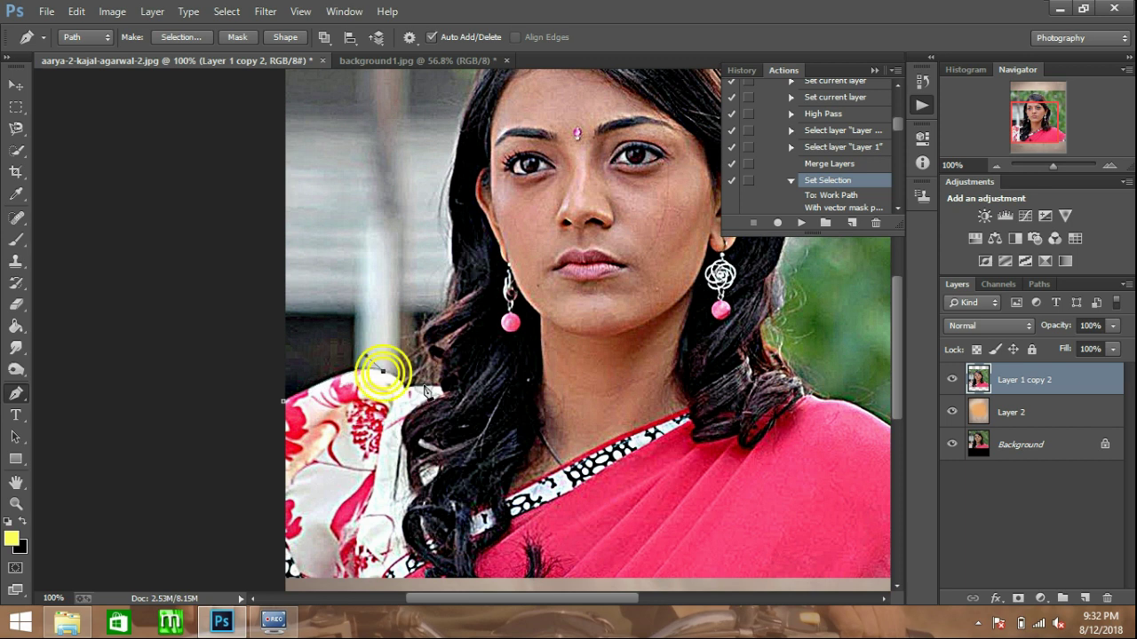
left_click(405, 394)
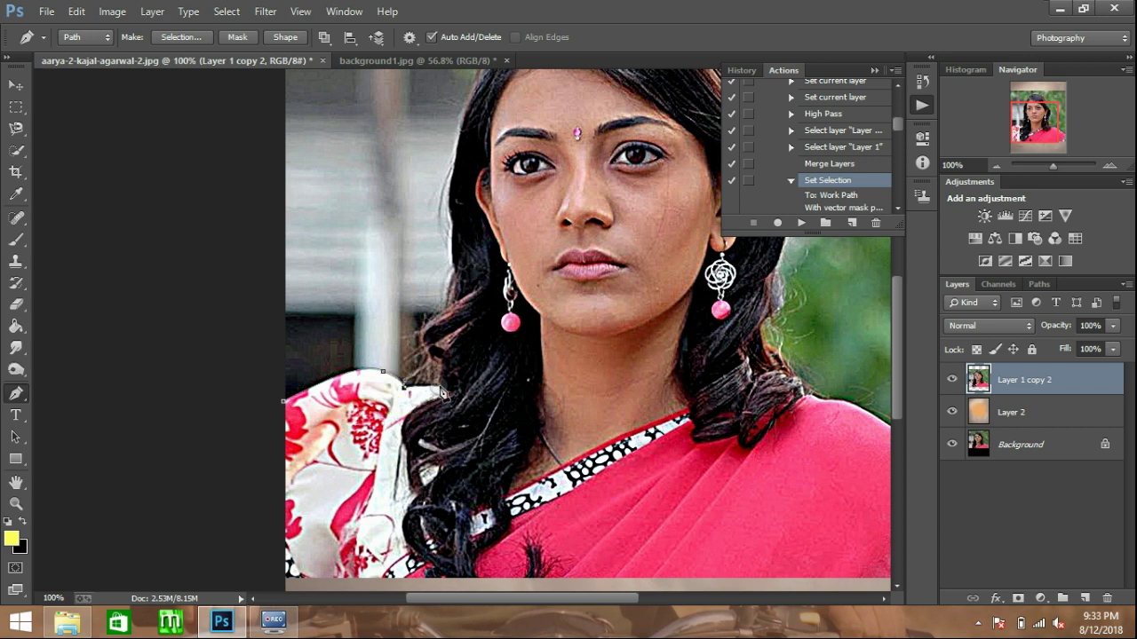
left_click(441, 388)
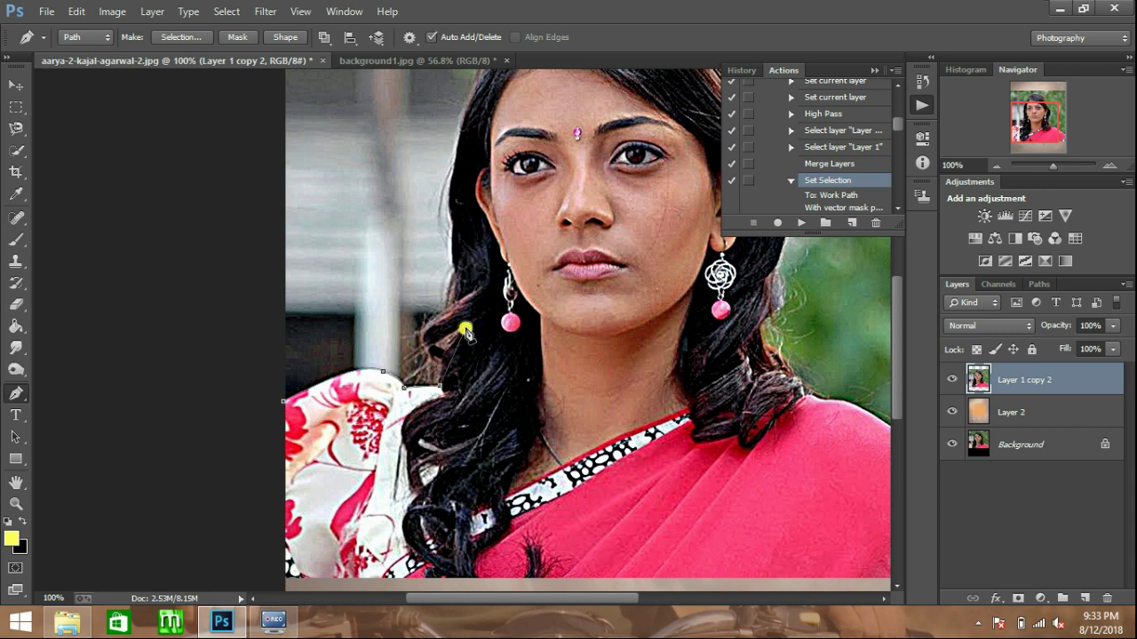
Add pen anchor points up the outer edge of the hair.
left_click(466, 331)
left_click(435, 341)
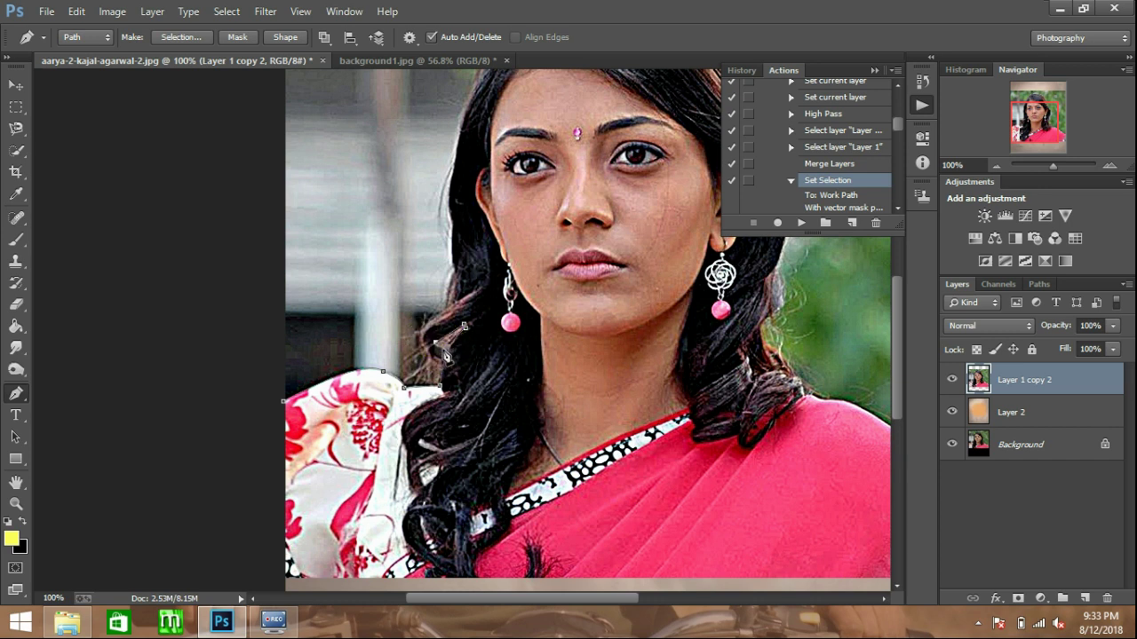
left_click(430, 351)
left_click(427, 323)
left_click(431, 322)
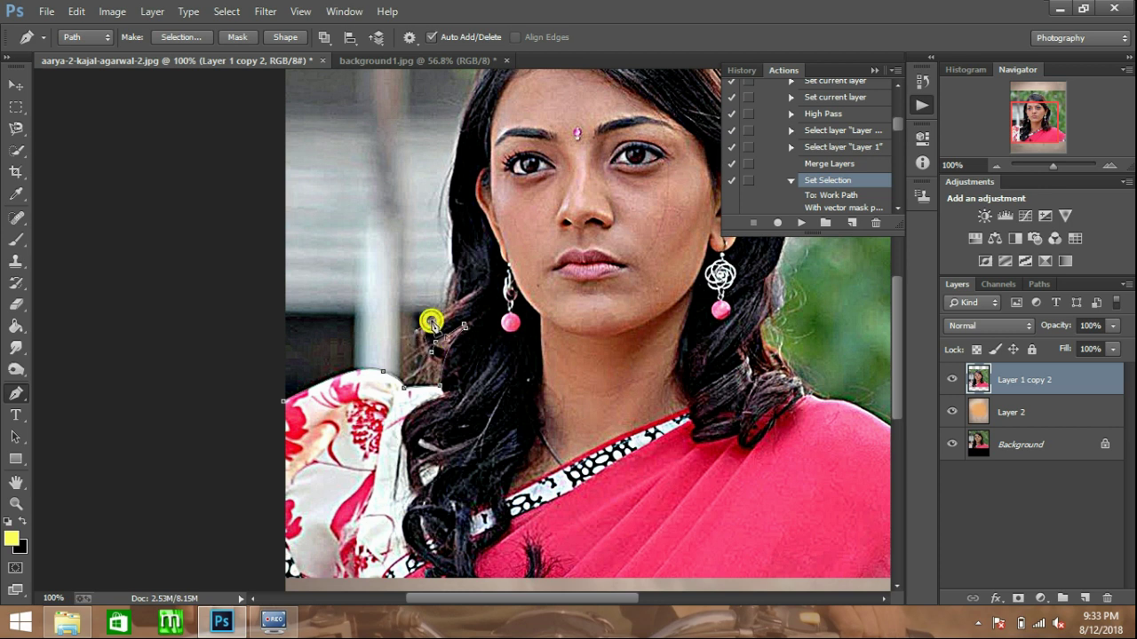
left_click(457, 304)
left_click(456, 274)
left_click(454, 228)
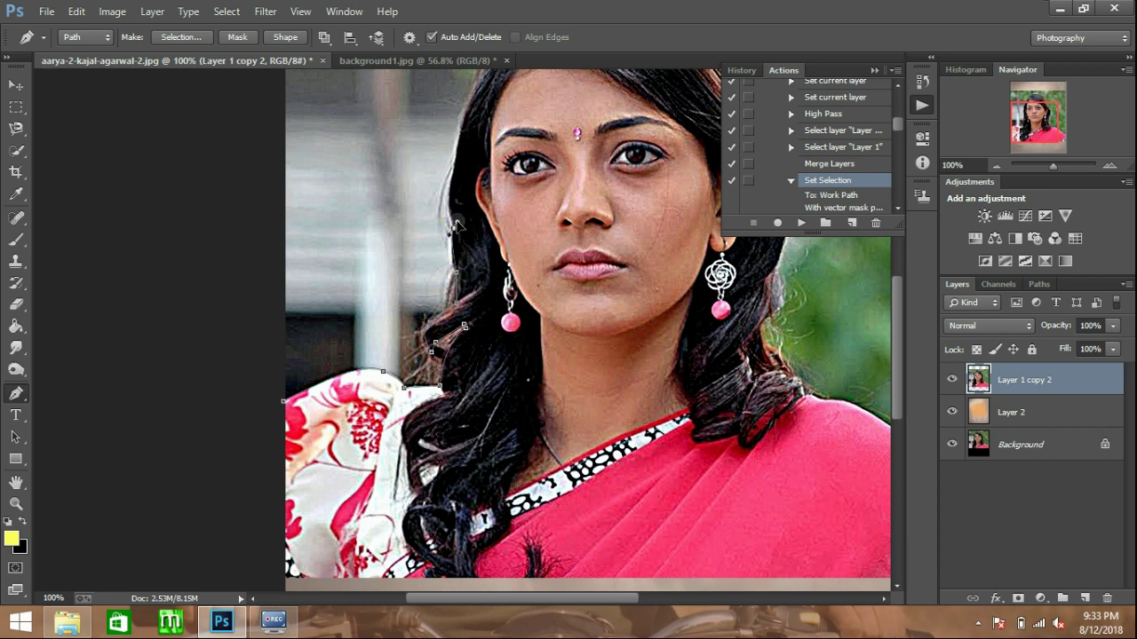
Continue the pen path higher along the hair to the parting and the hair's right edge.
scroll(454, 222, "up", 1)
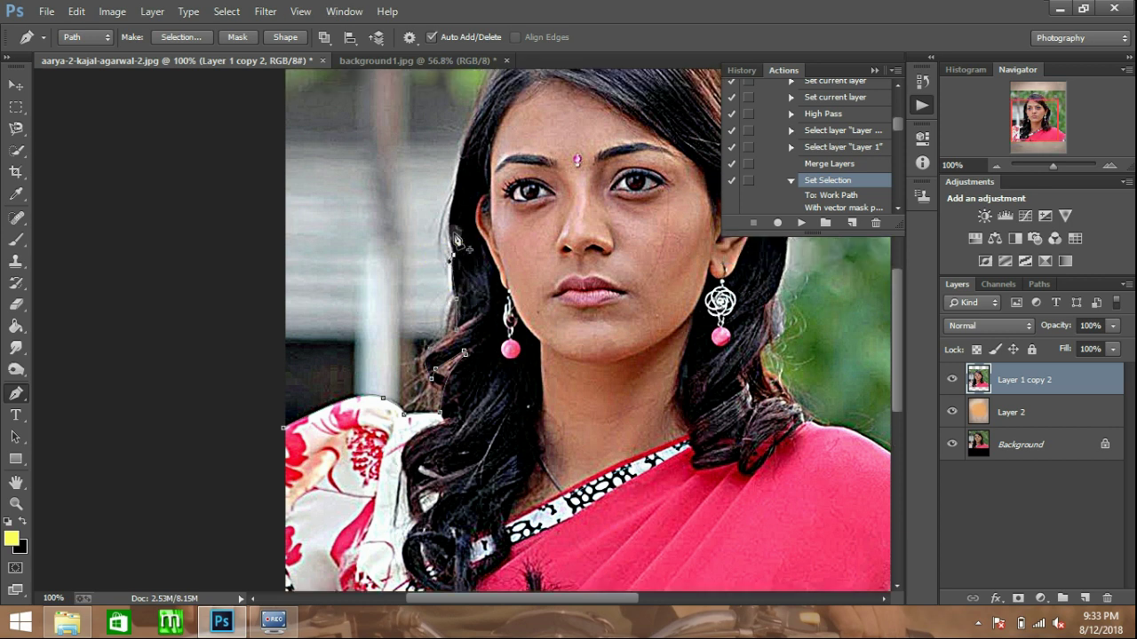
left_click(452, 199)
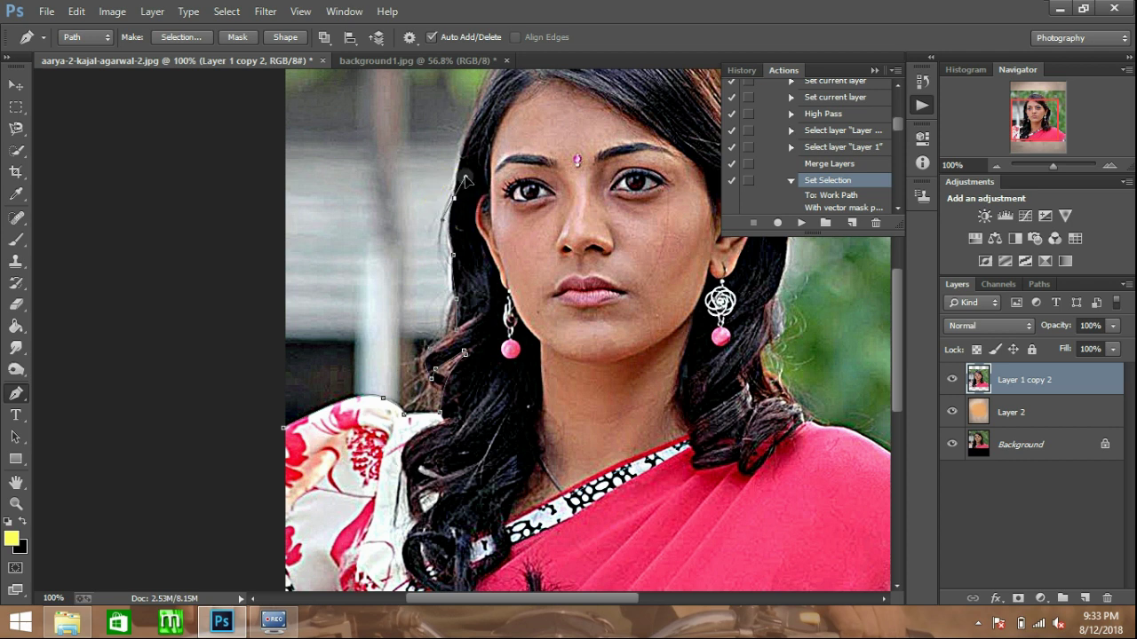
left_click(454, 201)
scroll(453, 202, "up", 3)
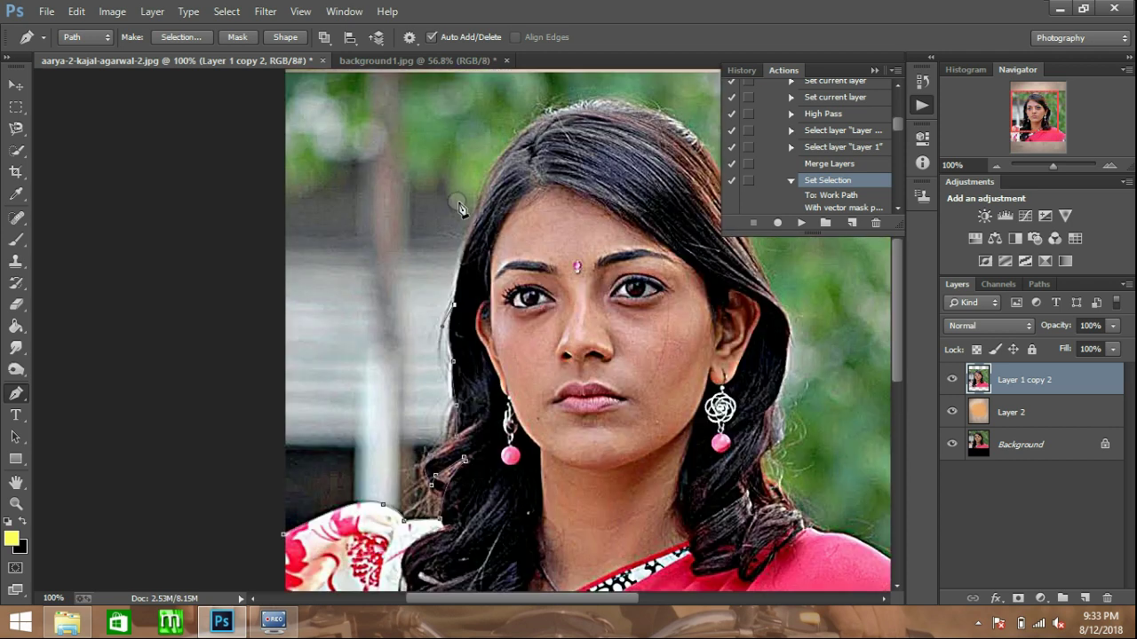
left_click(479, 194)
left_click(478, 194)
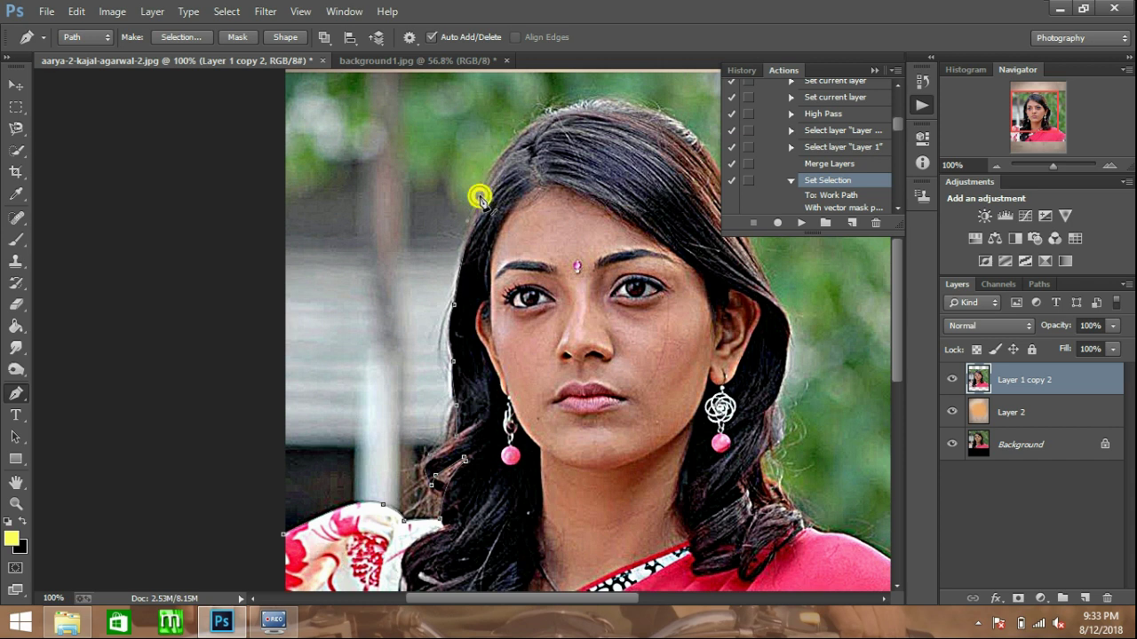
left_click(530, 129)
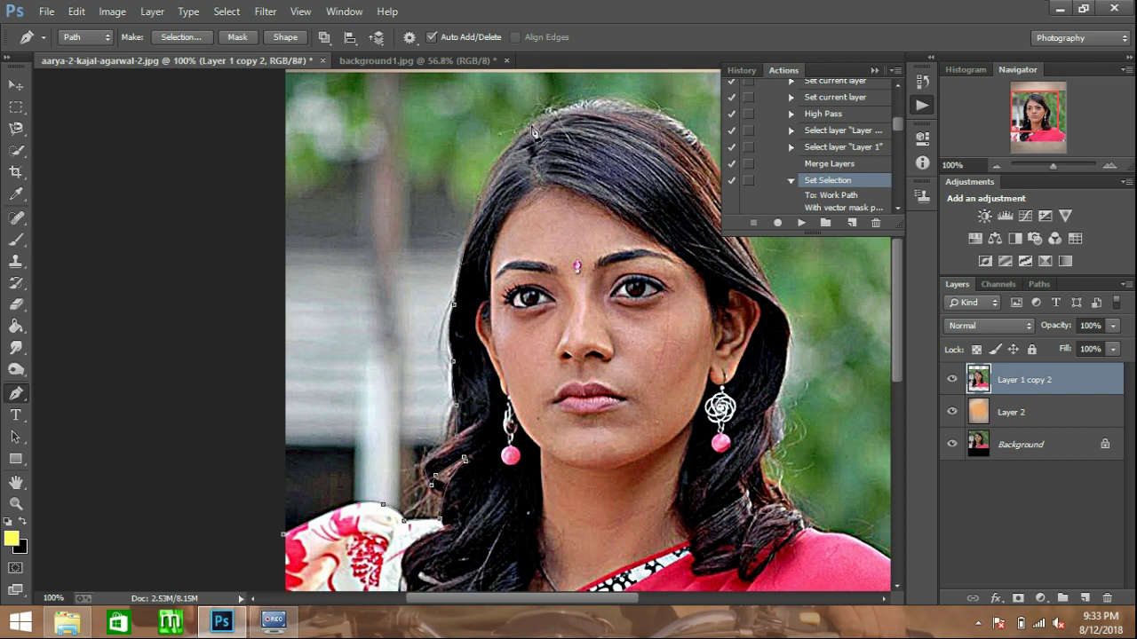
left_click(529, 126)
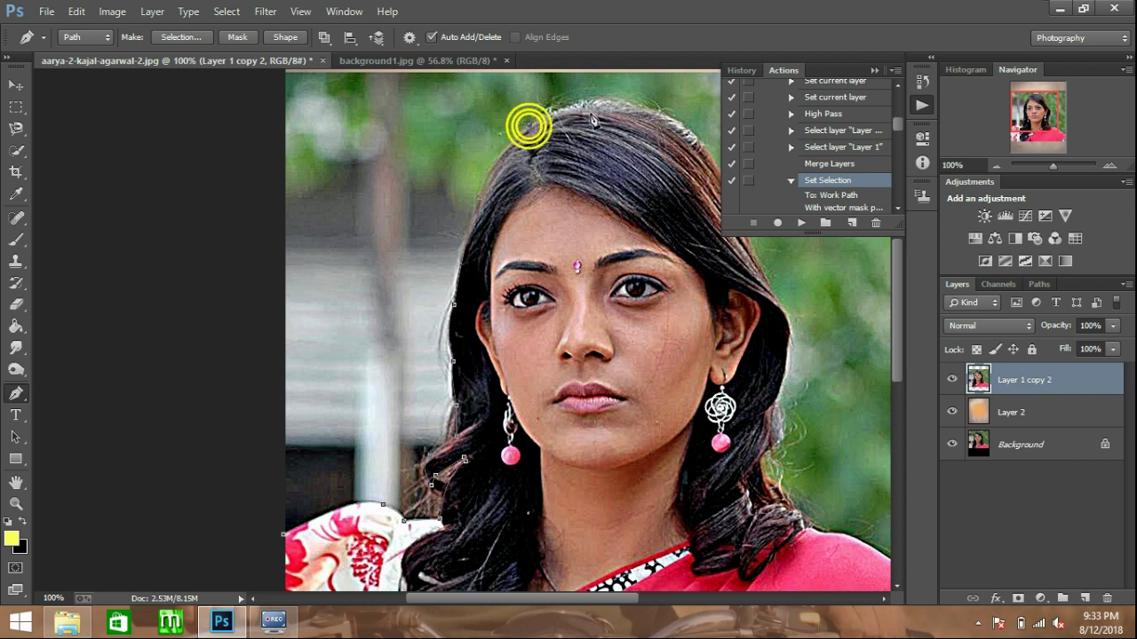
left_click(664, 114)
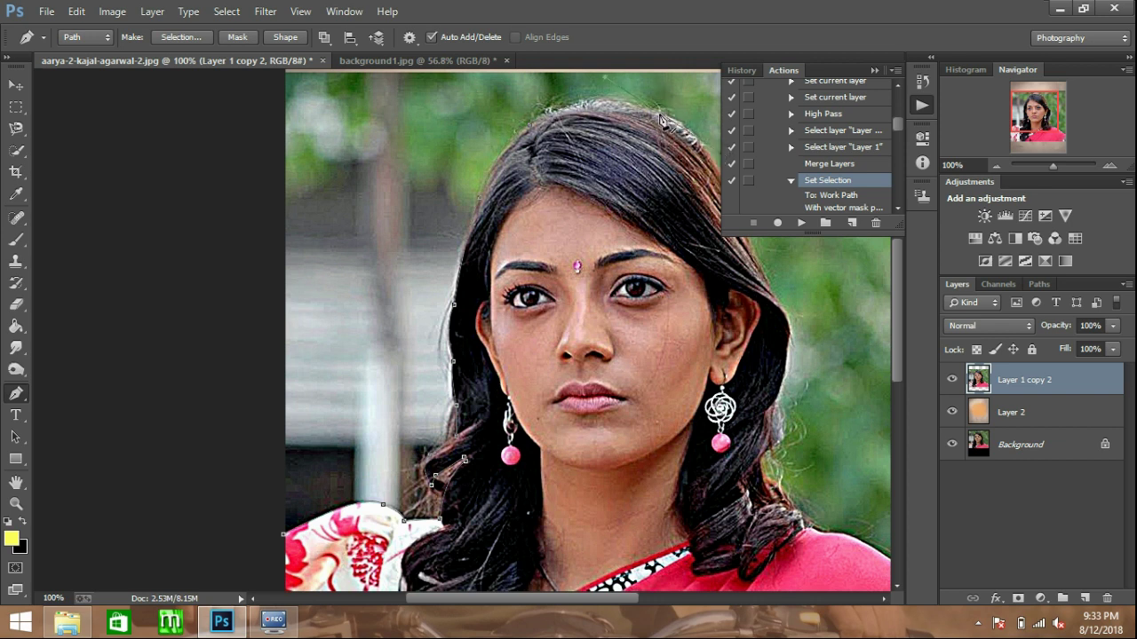
Extend the pen path over the crown and down the far hair edge past the ear.
left_click_drag(642, 131, 508, 194)
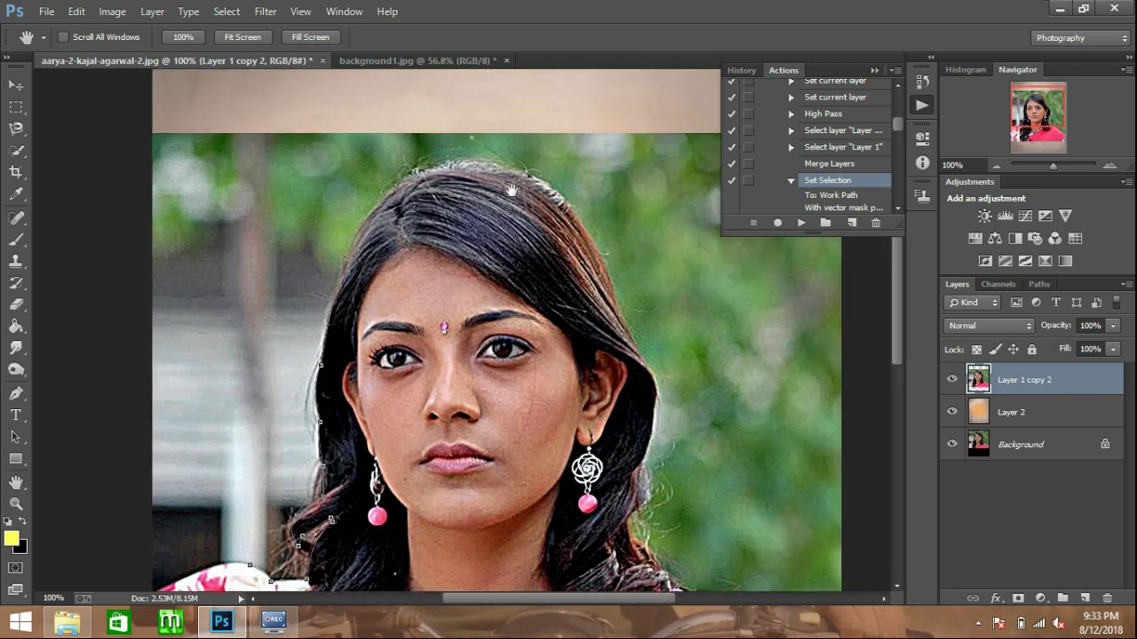
left_click(599, 247)
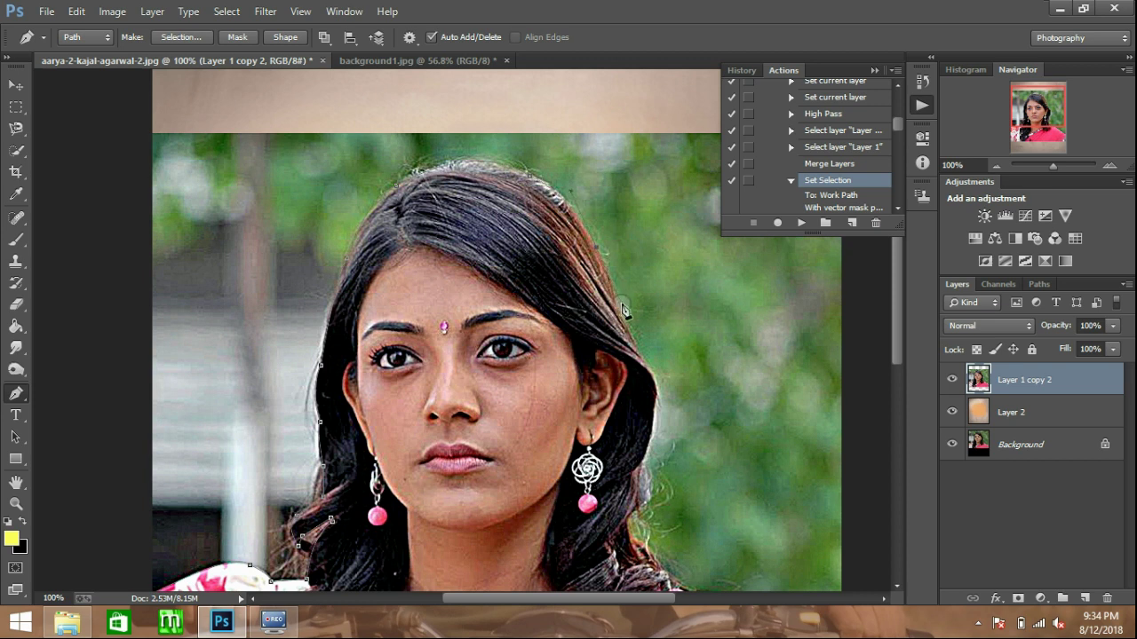
left_click(598, 247)
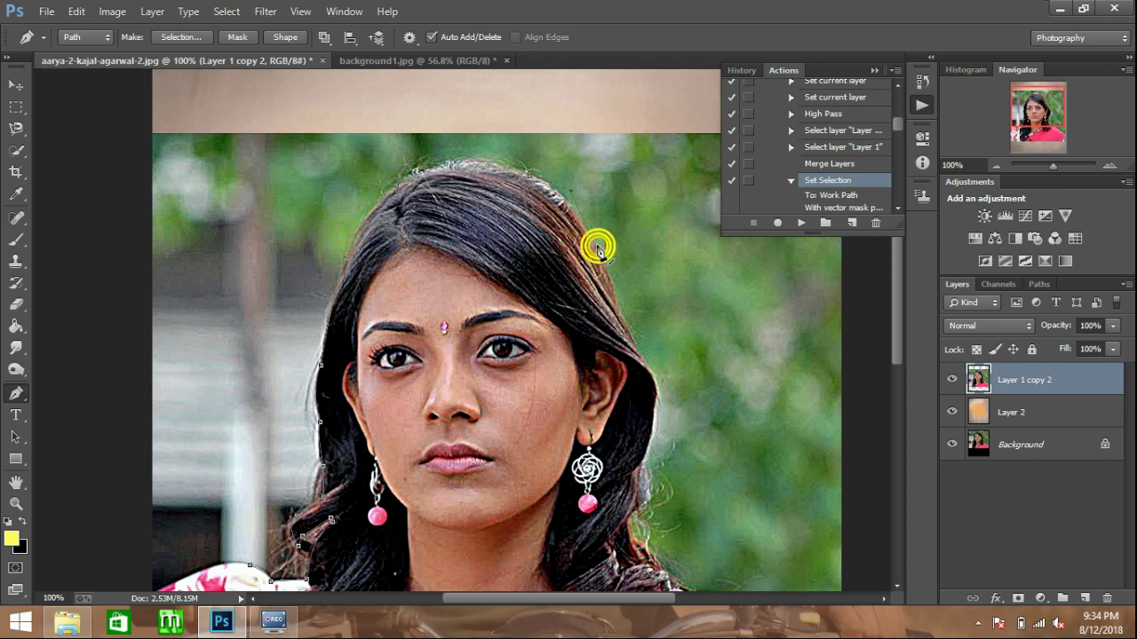
left_click(646, 368)
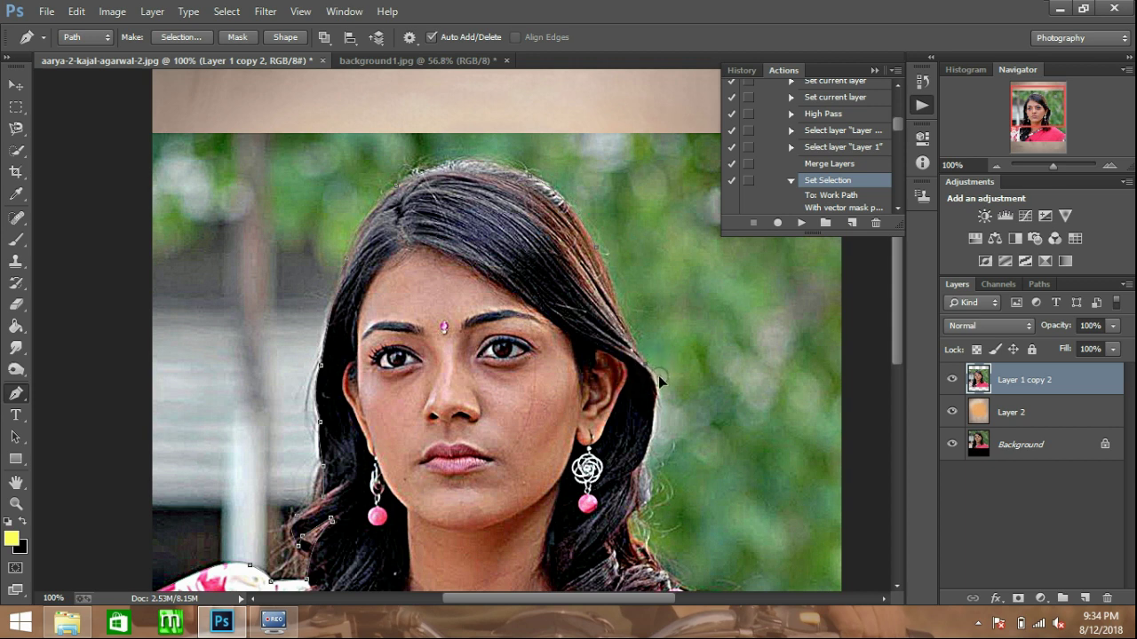
left_click(622, 317)
left_click(652, 376)
left_click(654, 416)
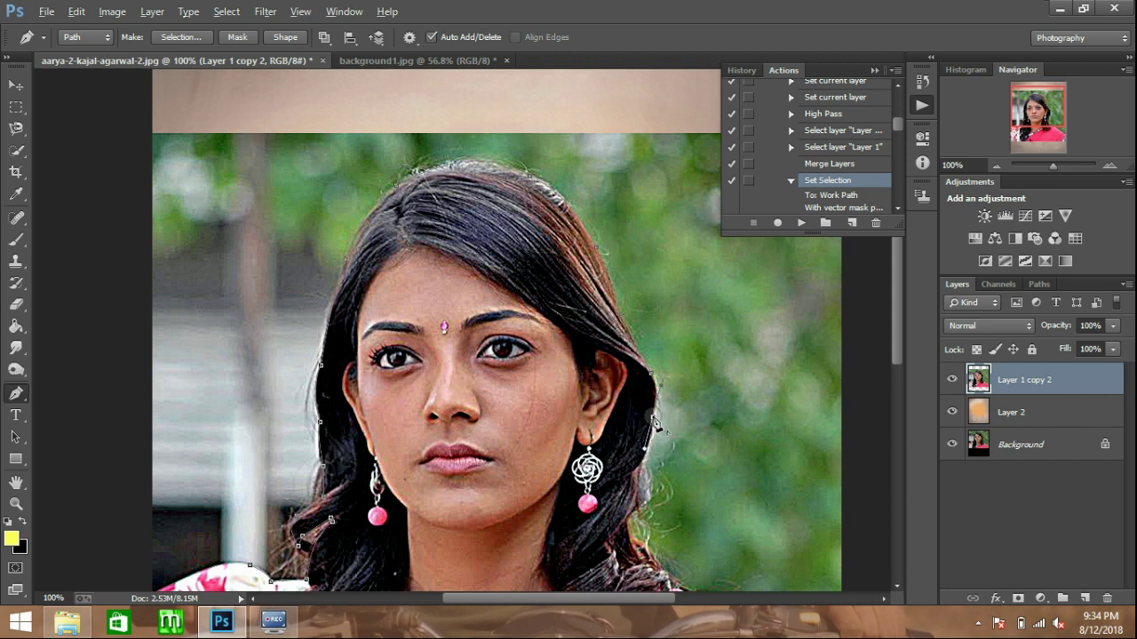
left_click(636, 470)
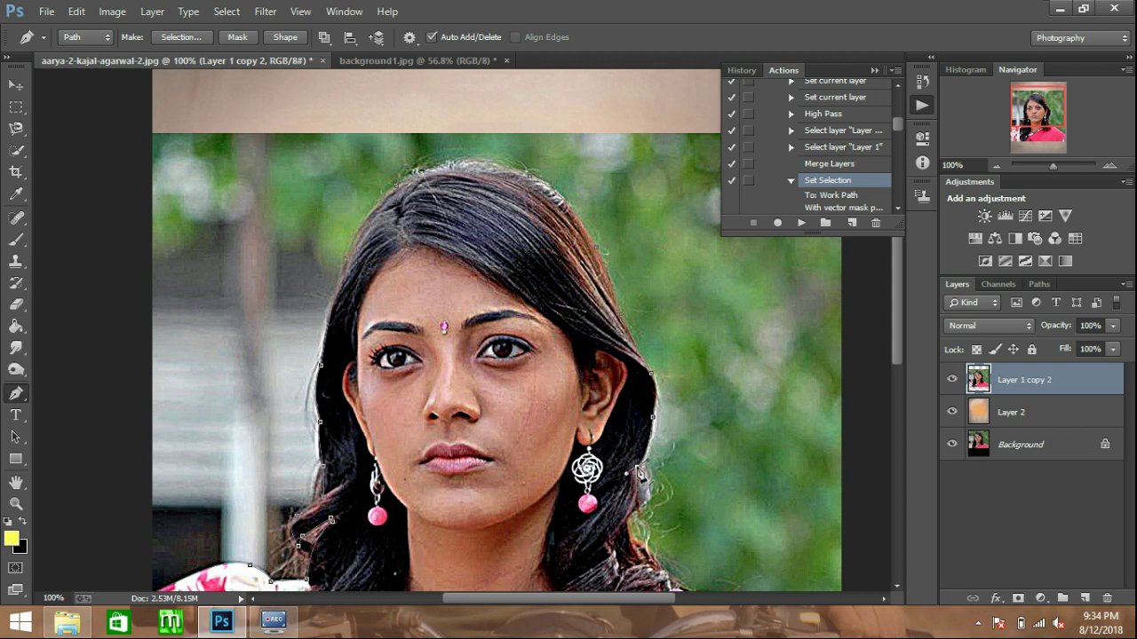
Trace the path along the lower hair edge to where it meets the sari.
scroll(634, 467, "down", 3)
left_click(625, 439)
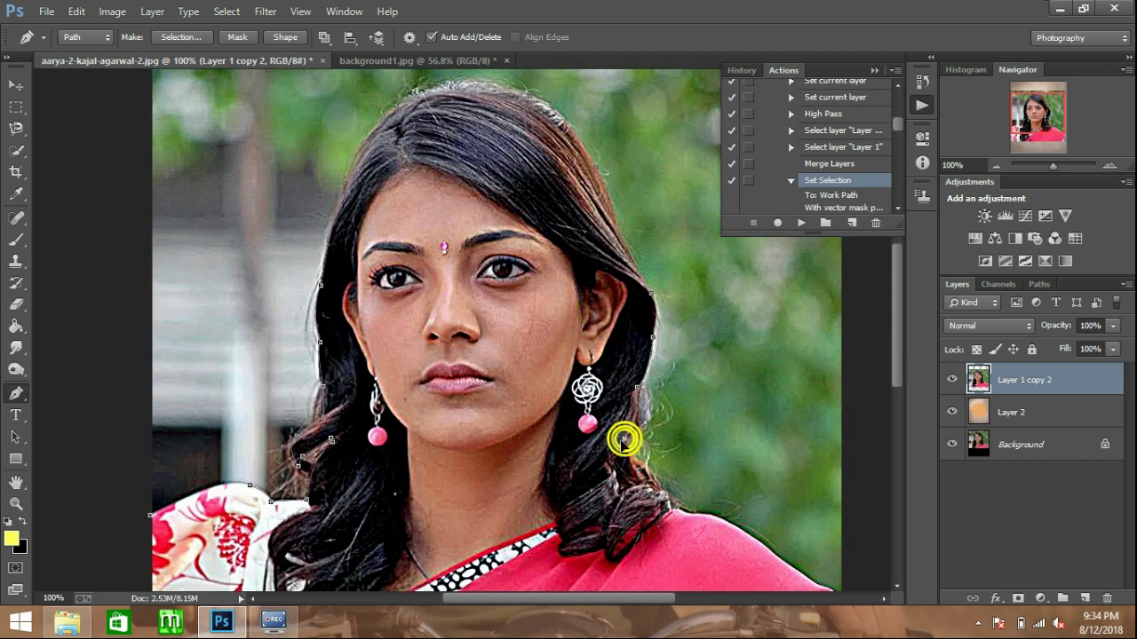
left_click(655, 485)
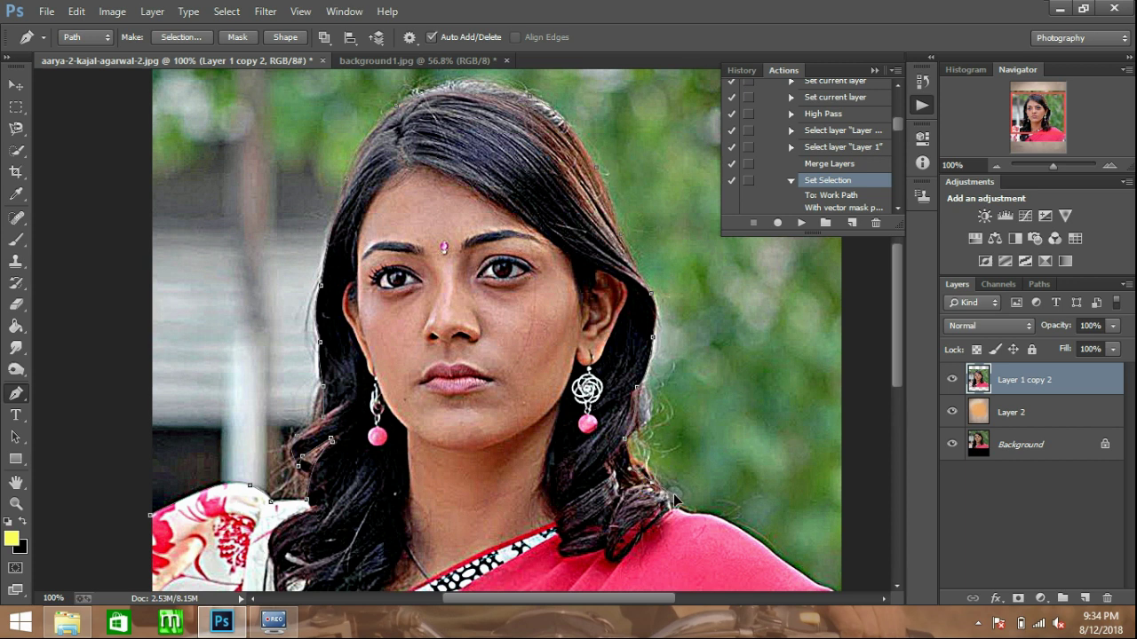
left_click(648, 476)
left_click(673, 508)
left_click(672, 508)
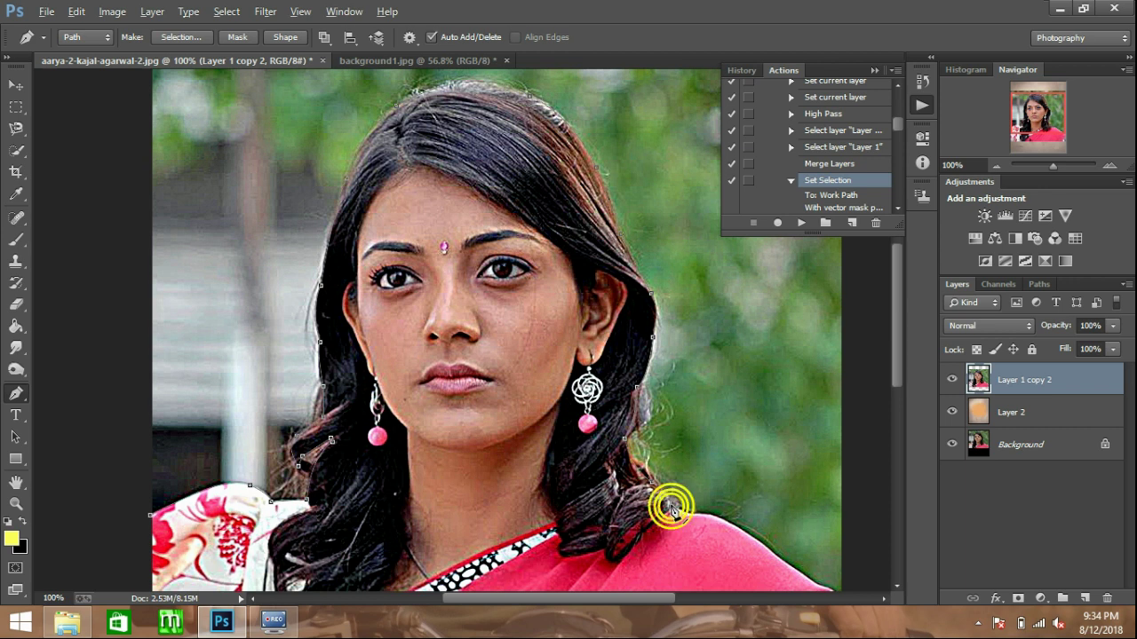
left_click(689, 516)
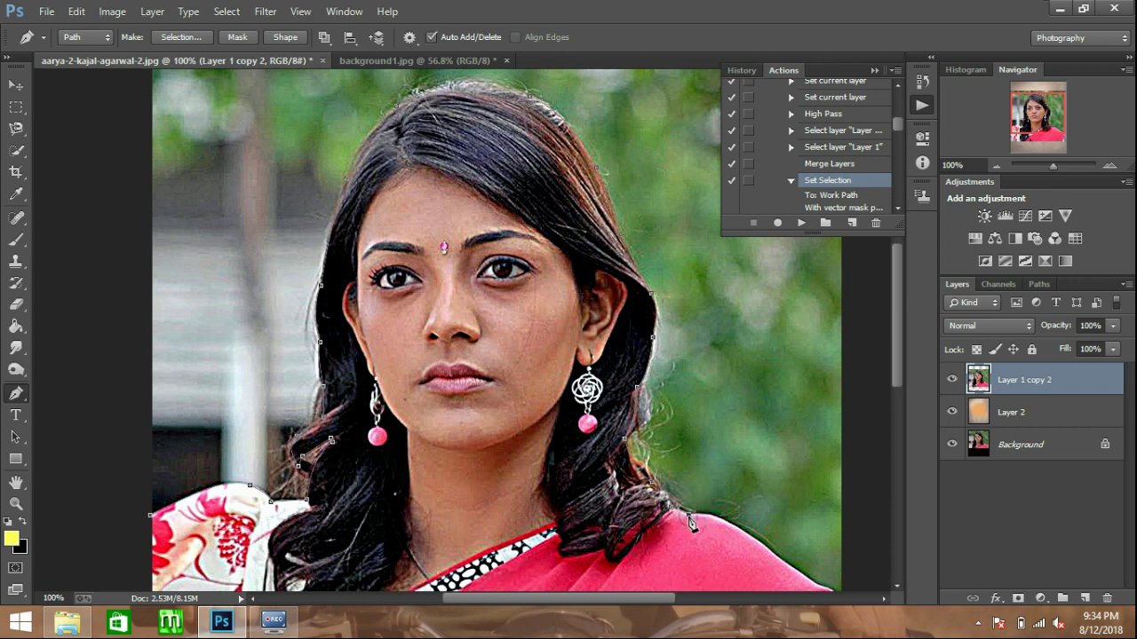
left_click(750, 537)
left_click(750, 538)
Run the path over the sari shoulder, across the image bottom, close it, and fit the view.
scroll(751, 539, "down", 2)
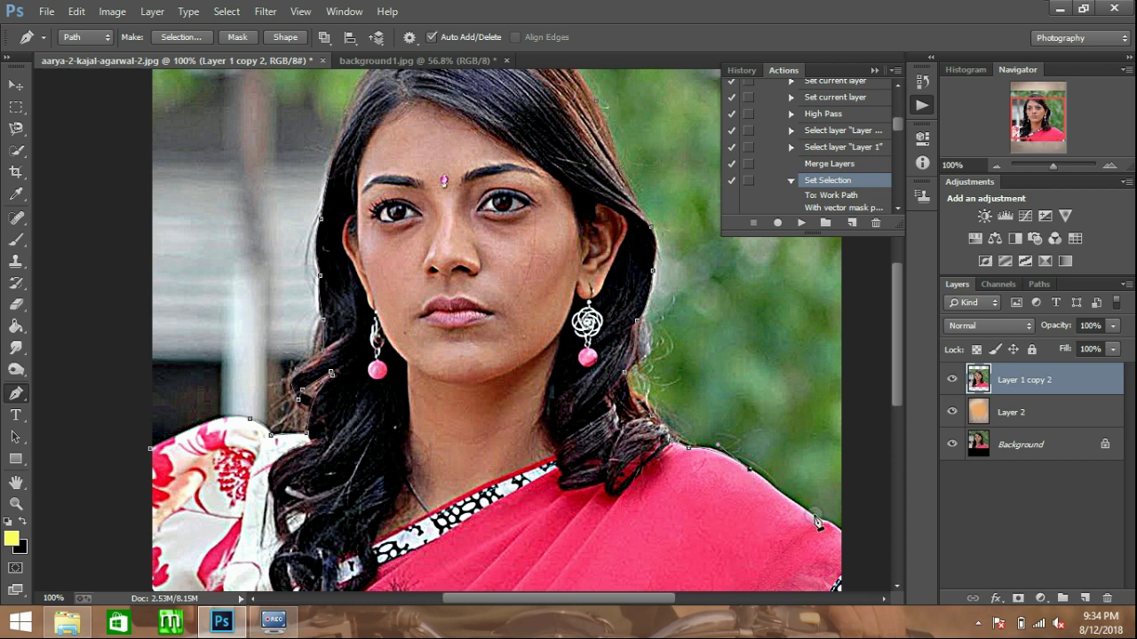
left_click_drag(816, 519, 830, 521)
left_click(817, 520)
scroll(868, 553, "down", 3)
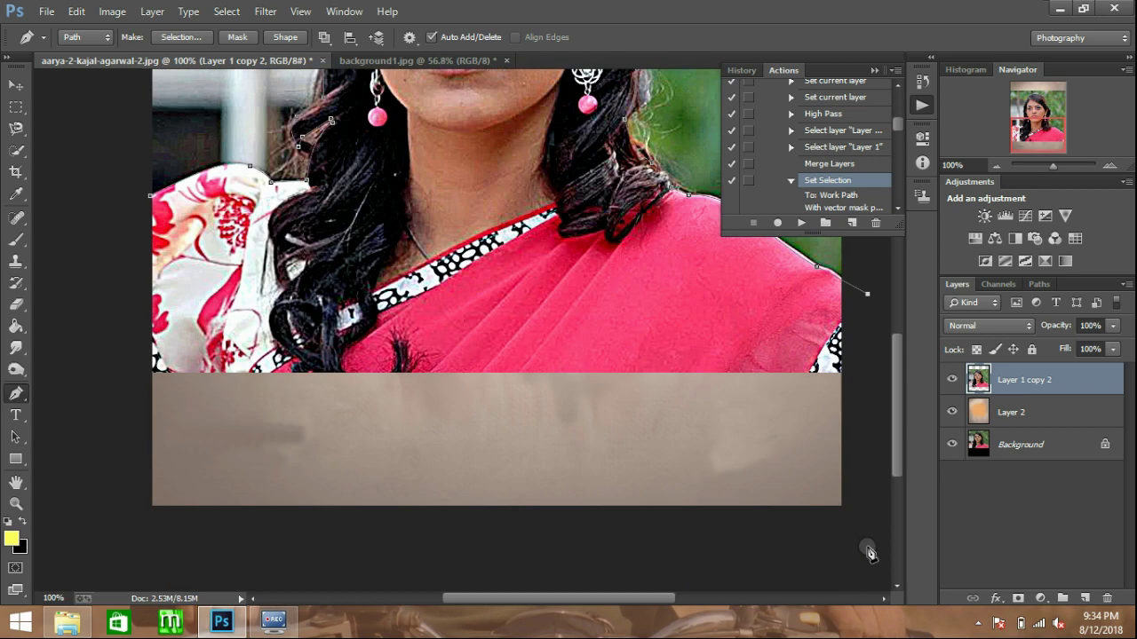
left_click(866, 407)
left_click(142, 423)
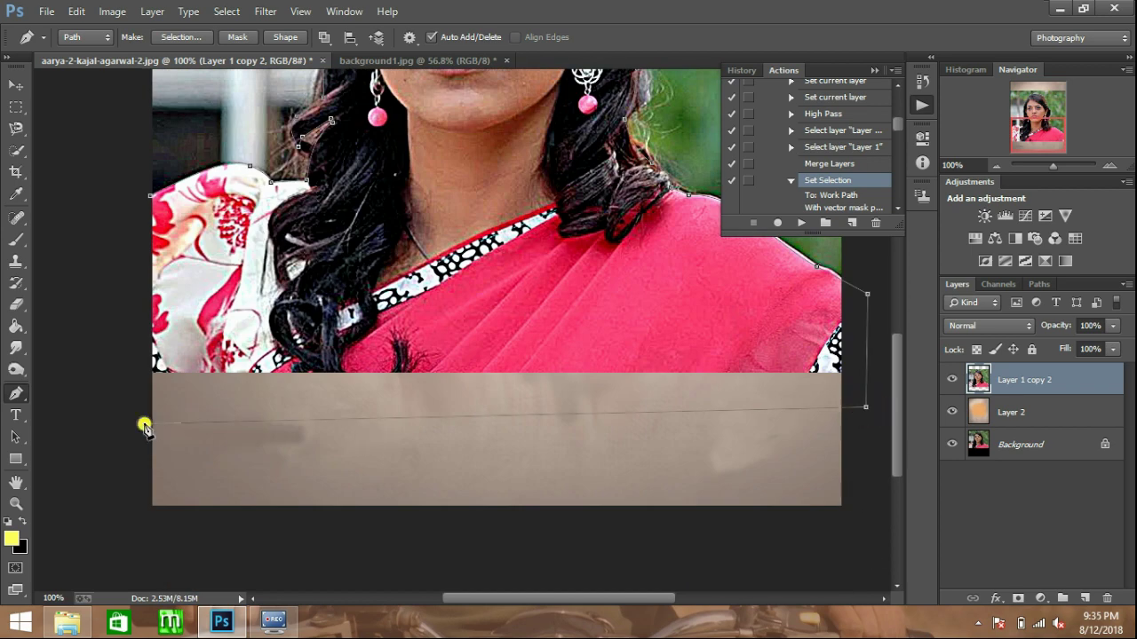
left_click(101, 277)
key("ctrl+0")
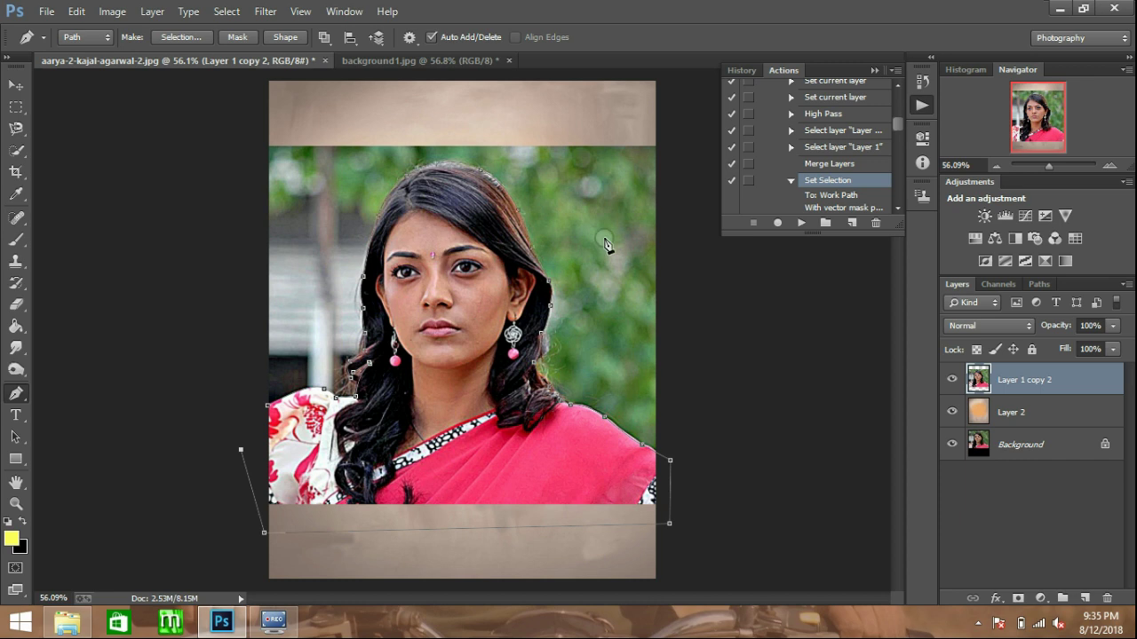
Resume the action to turn the path into a selection and dismiss its message.
left_click(800, 223)
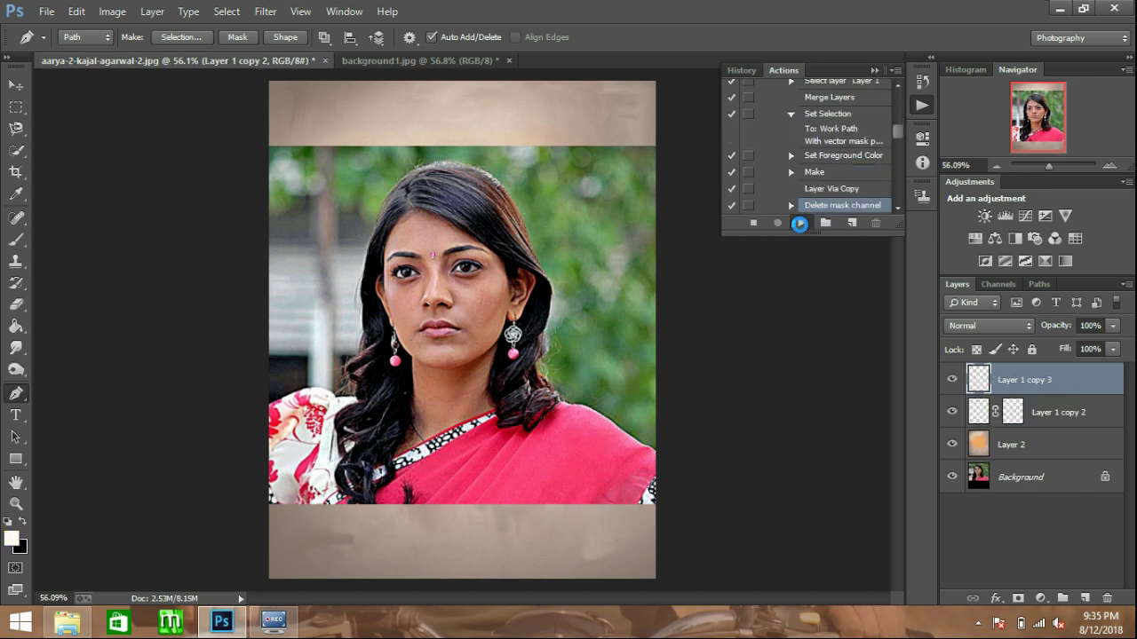
left_click(523, 246)
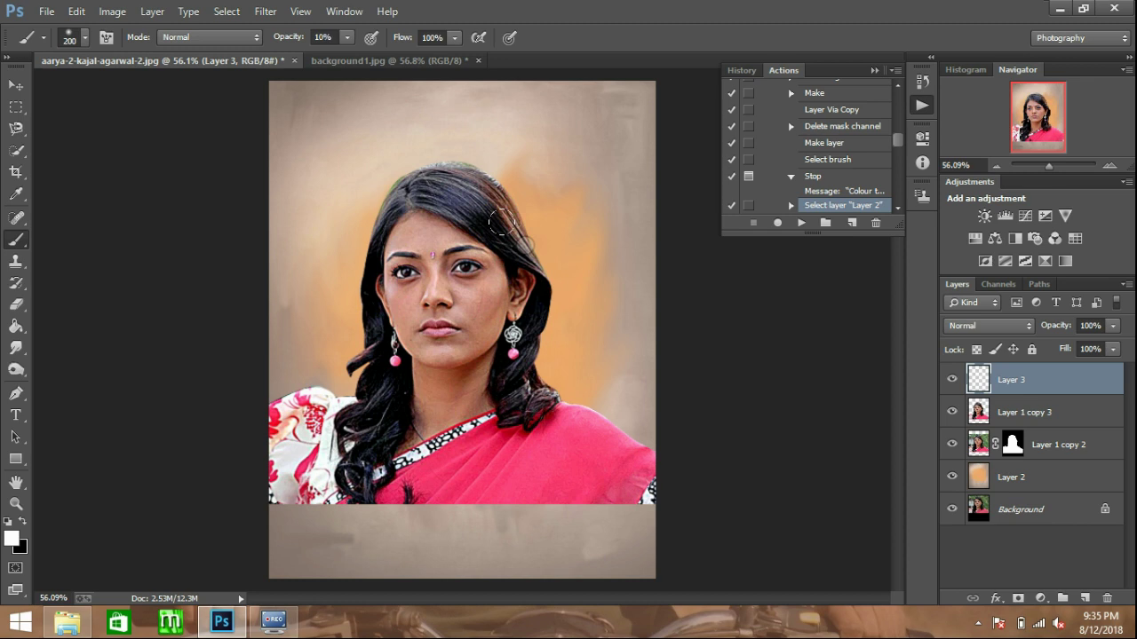
left_click(470, 266, "ctrl")
key("bracketleft")
key("bracketleft")
key("bracketleft")
Dab soft low-opacity white paint on the forehead, under the eyes, cheek, chin, nose and neck.
left_click(398, 238)
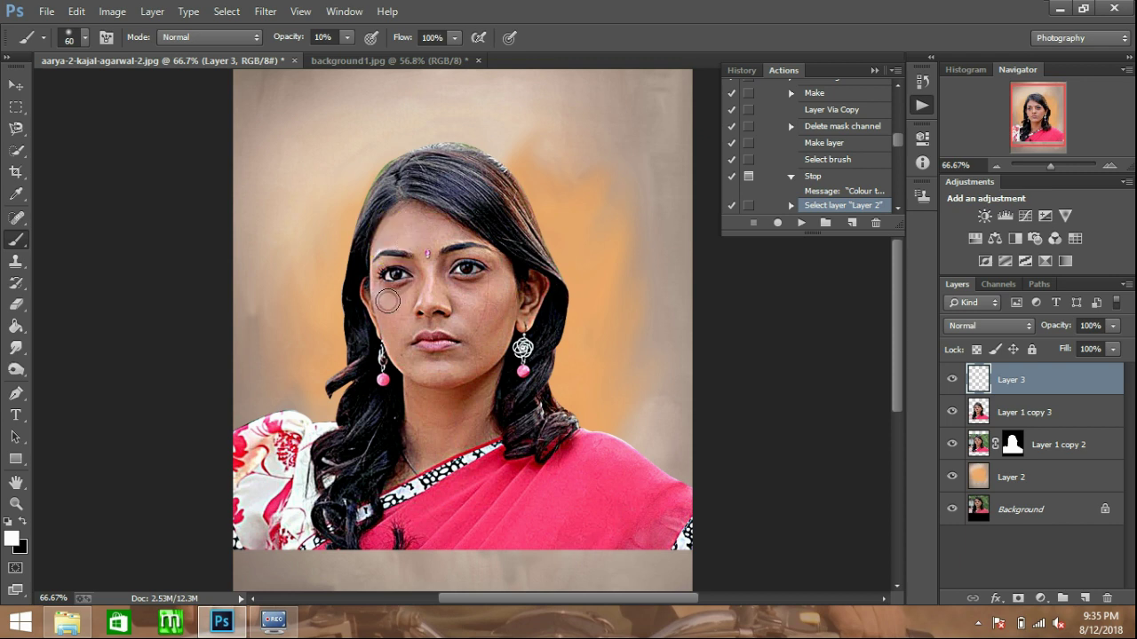
left_click(382, 296)
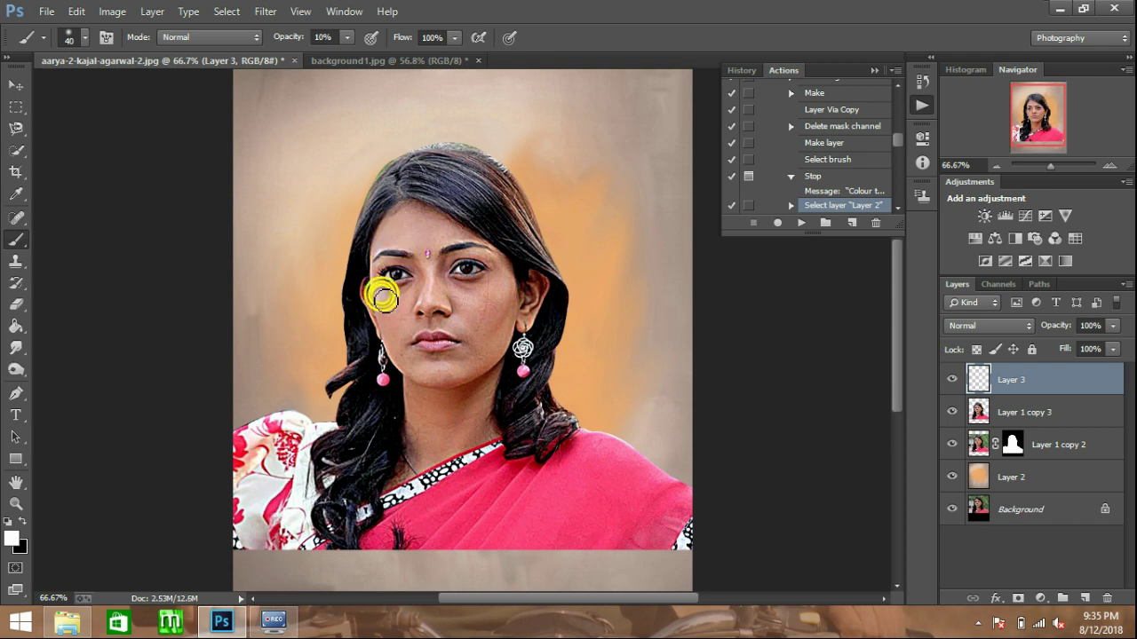
key("bracketright")
left_click(463, 293)
left_click(505, 289)
left_click(453, 372)
key("bracketleft")
key("bracketleft")
key("bracketleft")
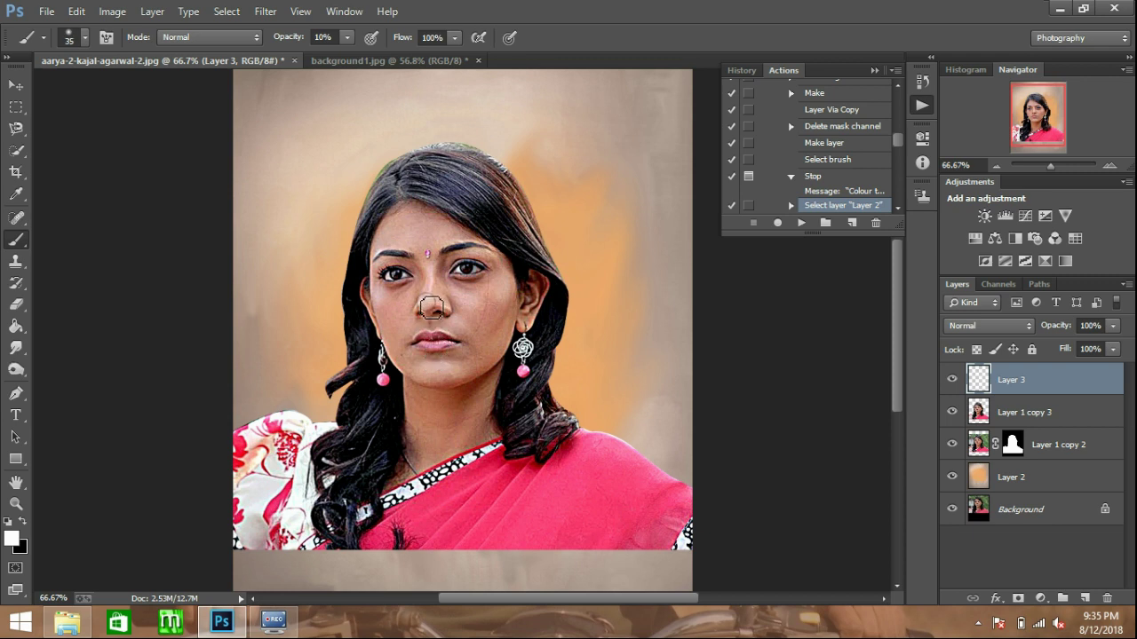
left_click(432, 302)
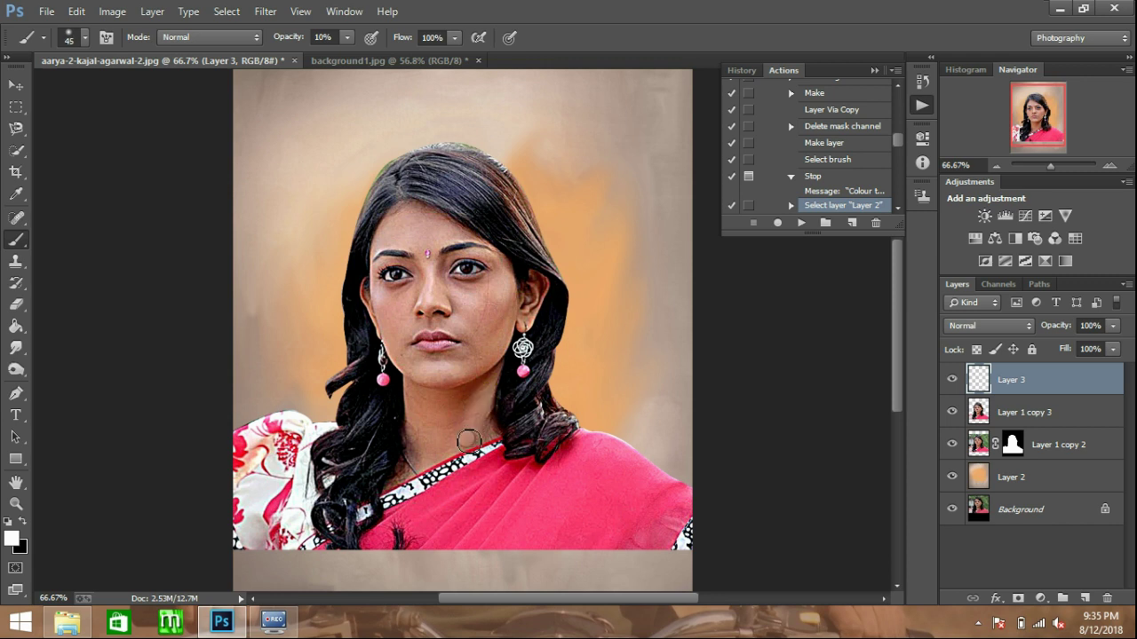
left_click_drag(415, 453, 416, 422)
left_click(799, 224)
At 100% brush opacity, paint yellow across the forehead and down the nose bridge.
left_click(522, 240)
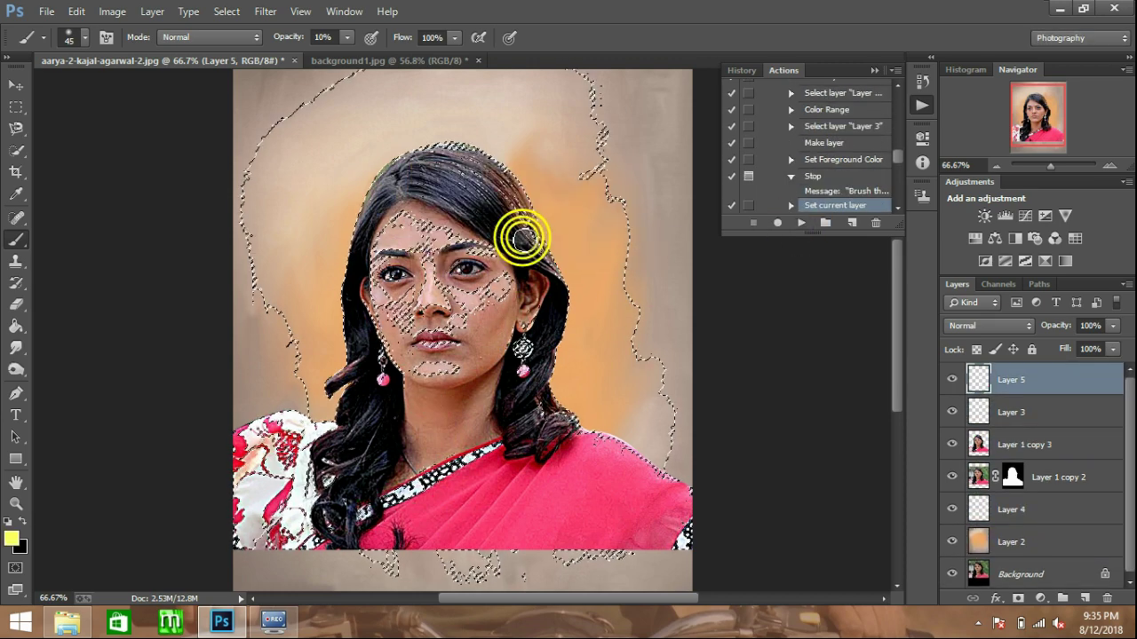
key("0")
key("bracketright")
key("bracketright")
key("bracketright")
left_click(392, 236)
left_click_drag(397, 235, 440, 233)
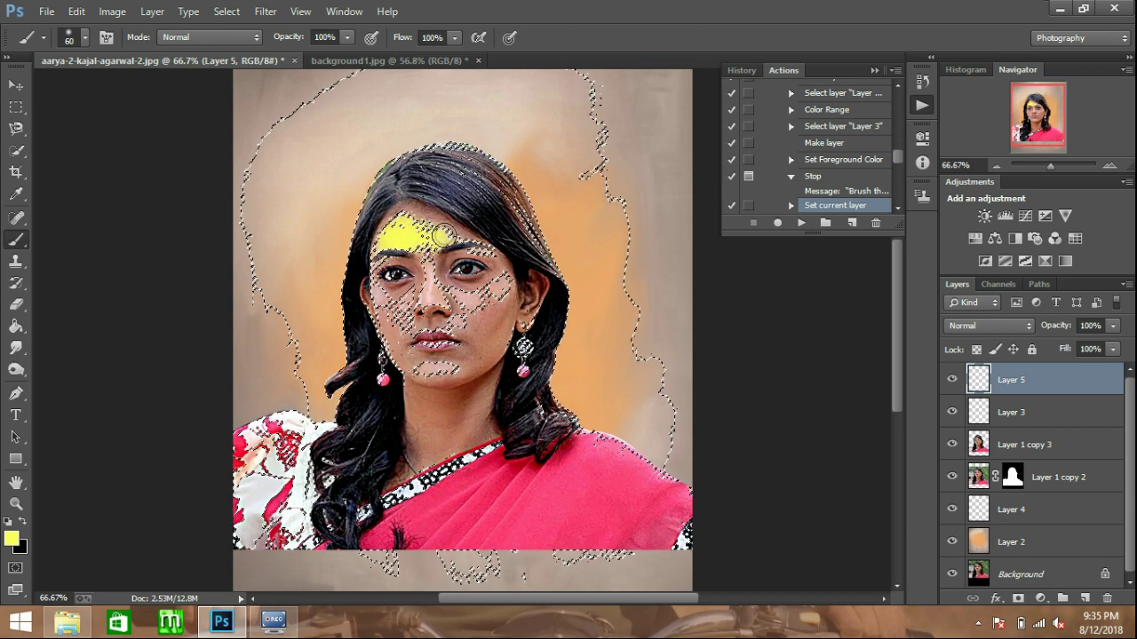
key("bracketleft")
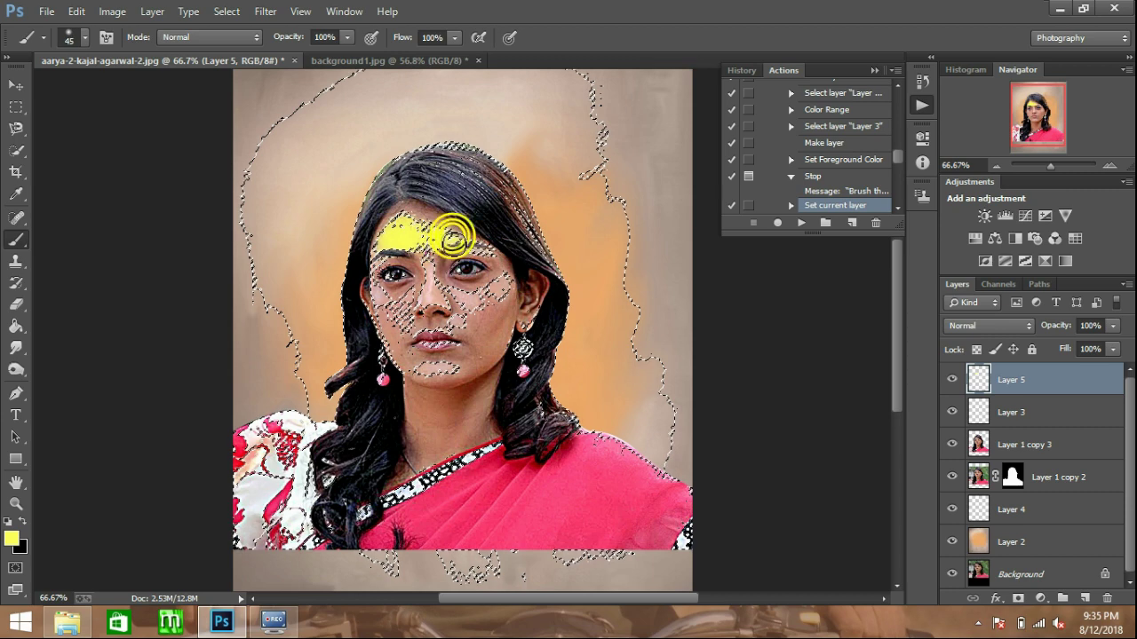
mouse_move(431, 235)
left_mouse_down()
mouse_move(426, 304)
mouse_move(391, 310)
mouse_move(457, 320)
mouse_move(503, 279)
mouse_move(503, 291)
left_mouse_up()
Paint yellow over the eyebrow area, chin, left jaw and right cheek with a smaller brush.
left_click(499, 271, "ctrl")
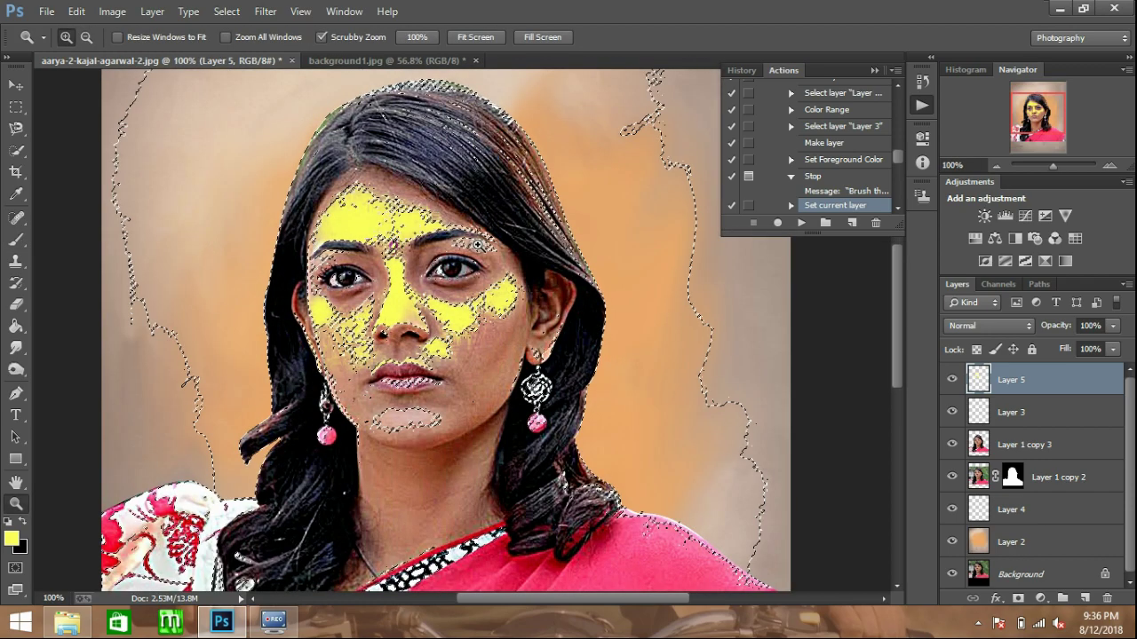
key("bracketleft")
key("bracketleft")
key("ctrl+z")
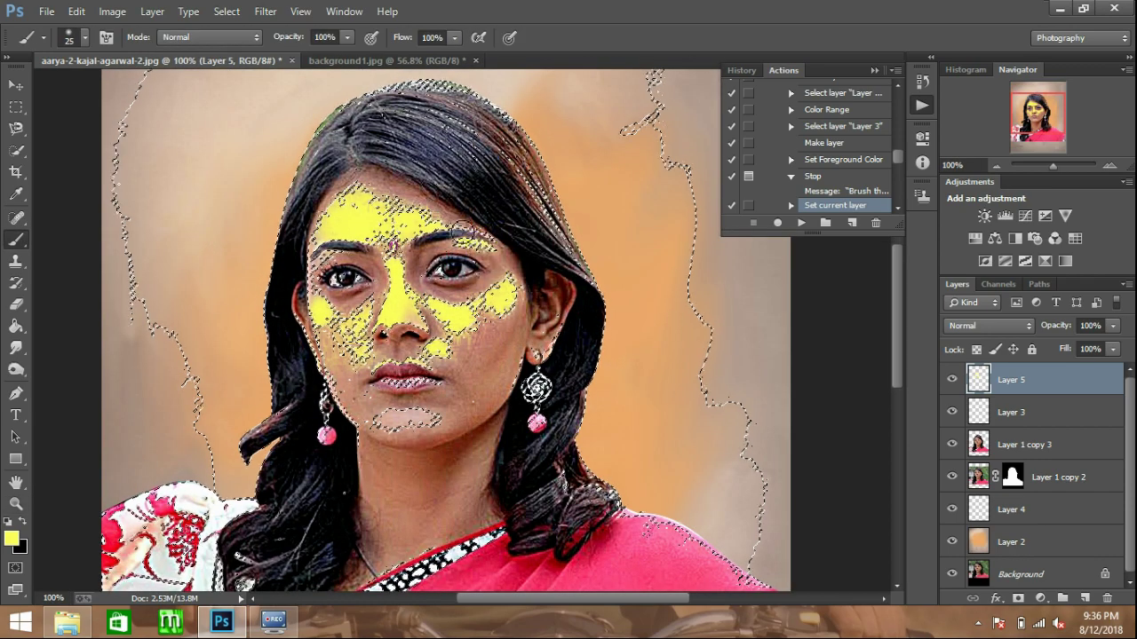
left_click_drag(462, 223, 456, 223)
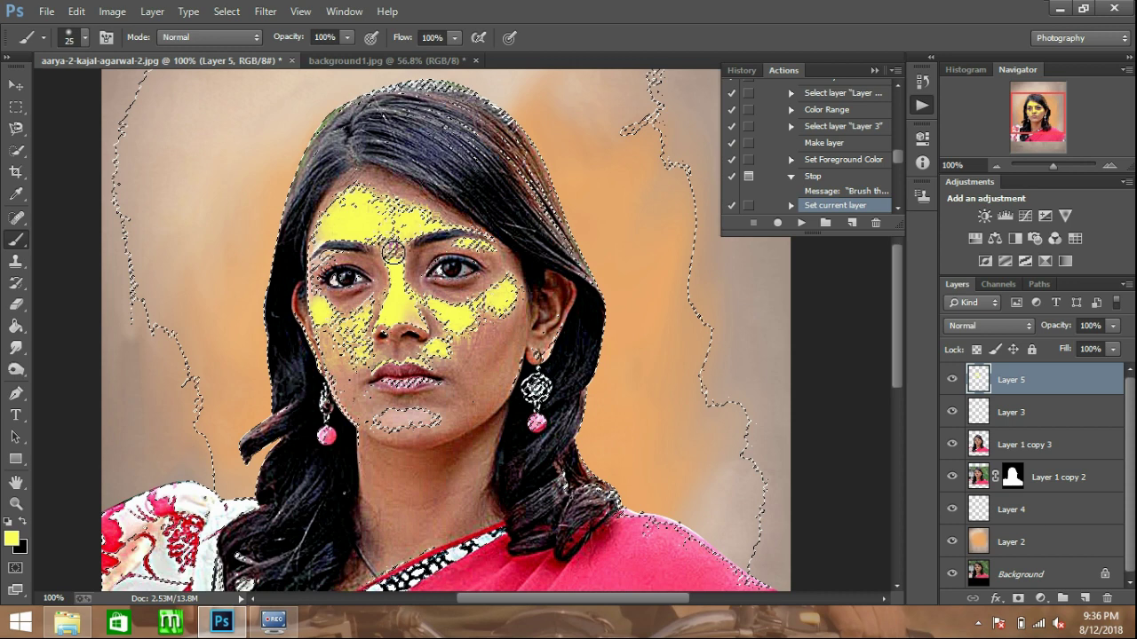
left_click_drag(426, 417, 380, 419)
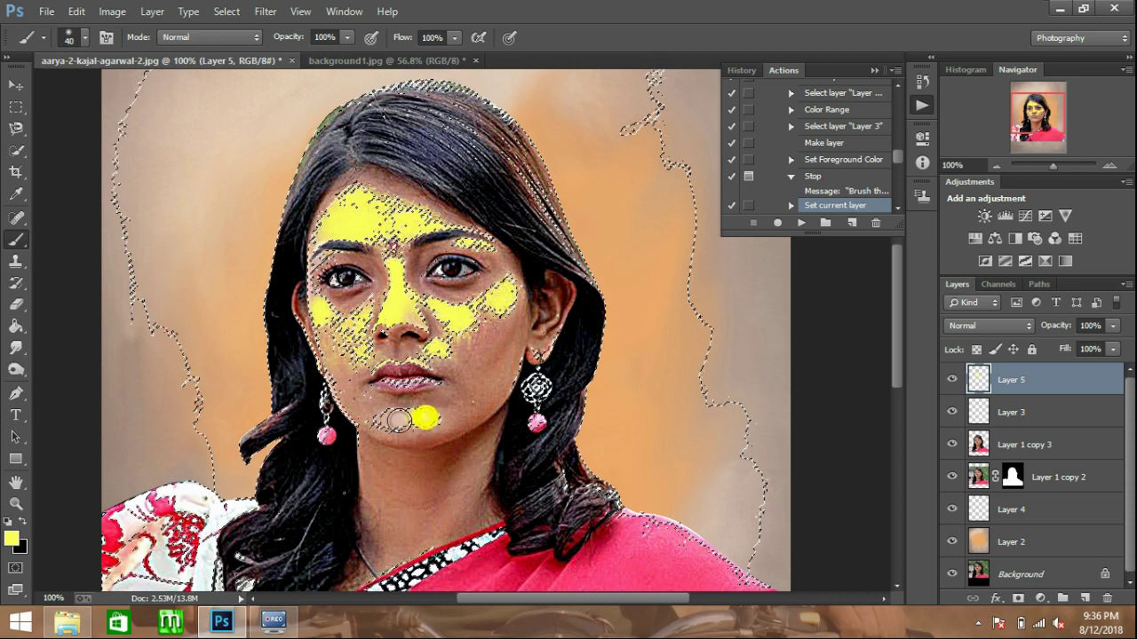
left_click_drag(330, 354, 348, 369)
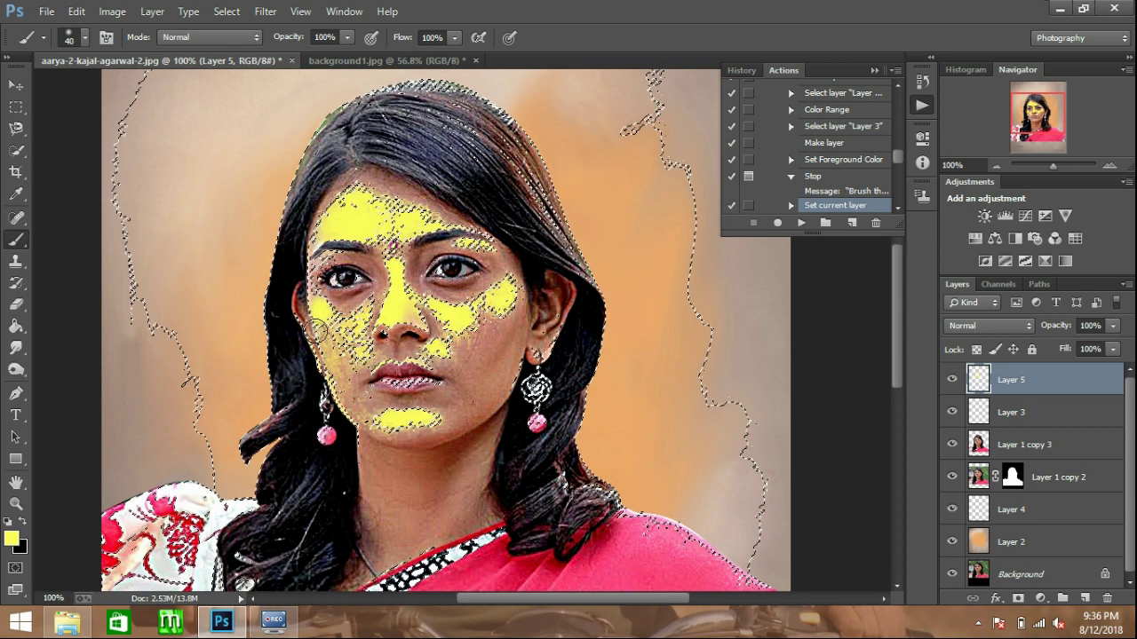
left_click(469, 325)
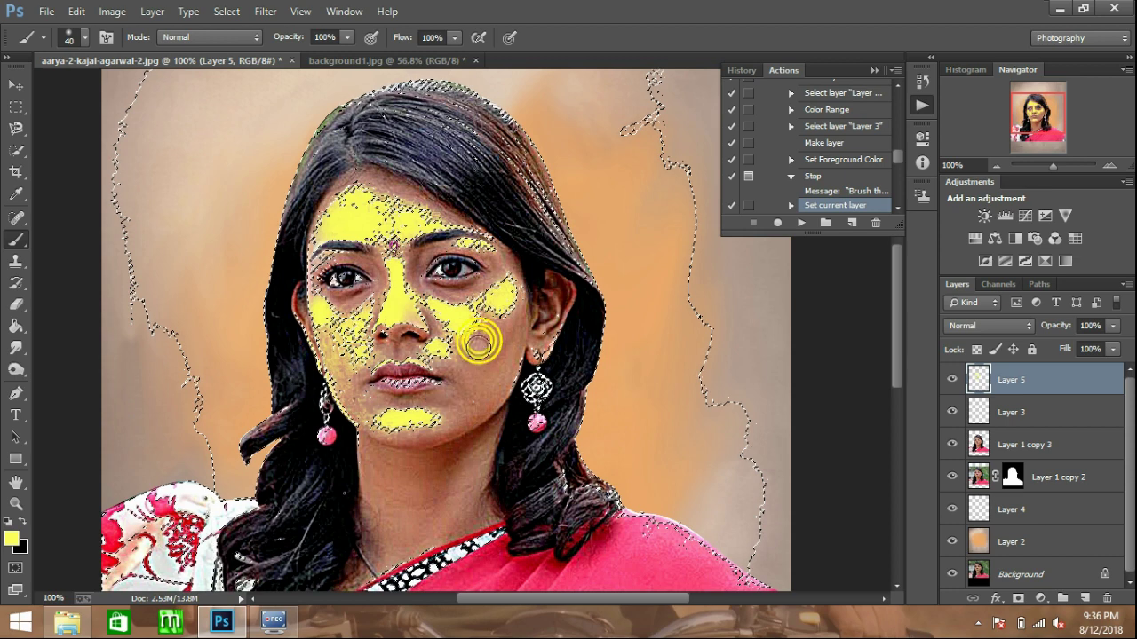
left_click(515, 363)
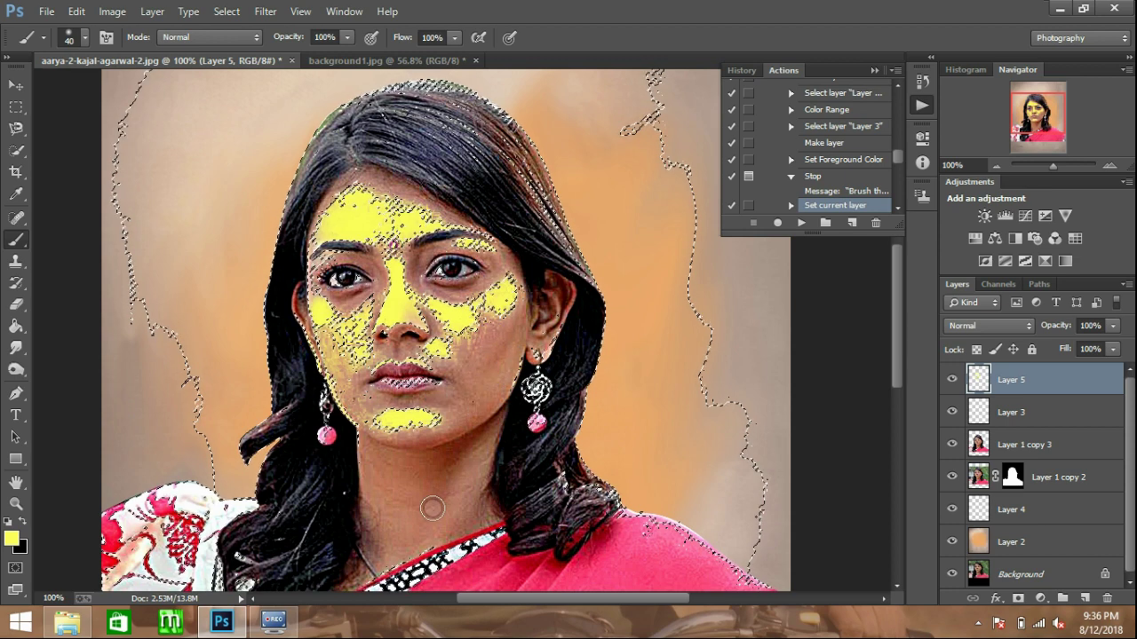
left_click(545, 333)
left_click(453, 322)
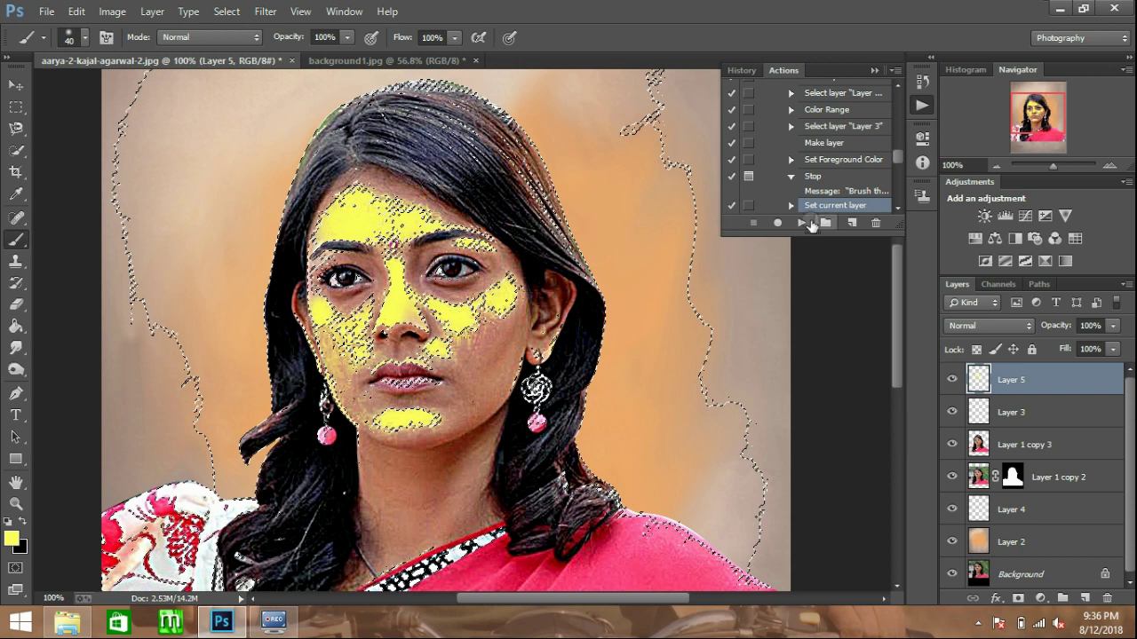
Resume the action, fill Layer 5's mask with black, and paint a large white stroke down the face.
left_click(804, 223)
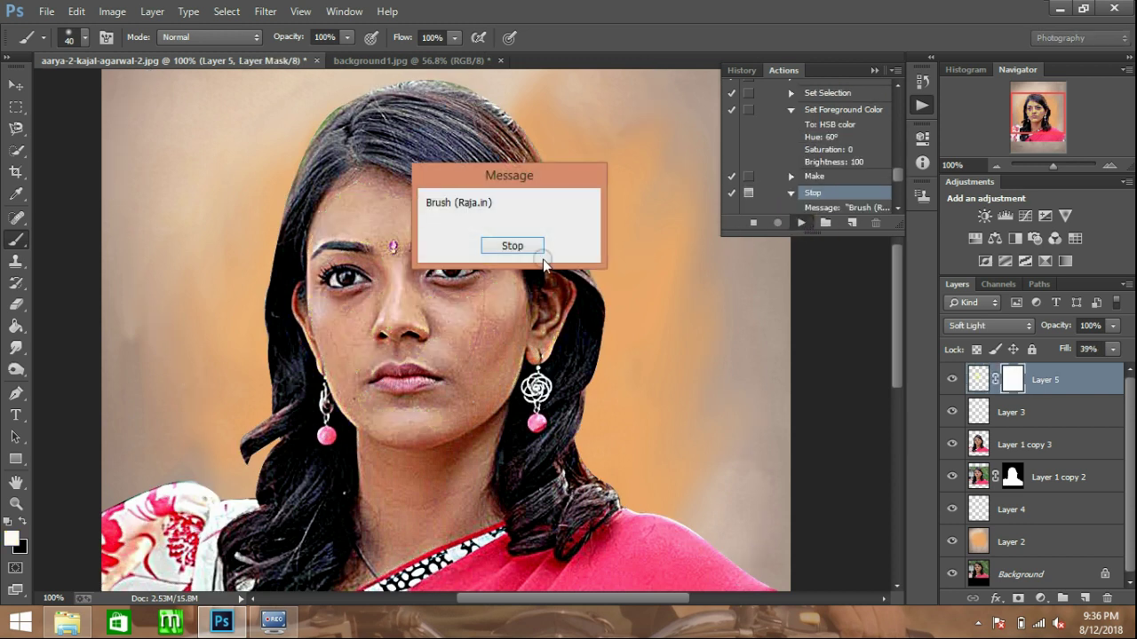
left_click(513, 248)
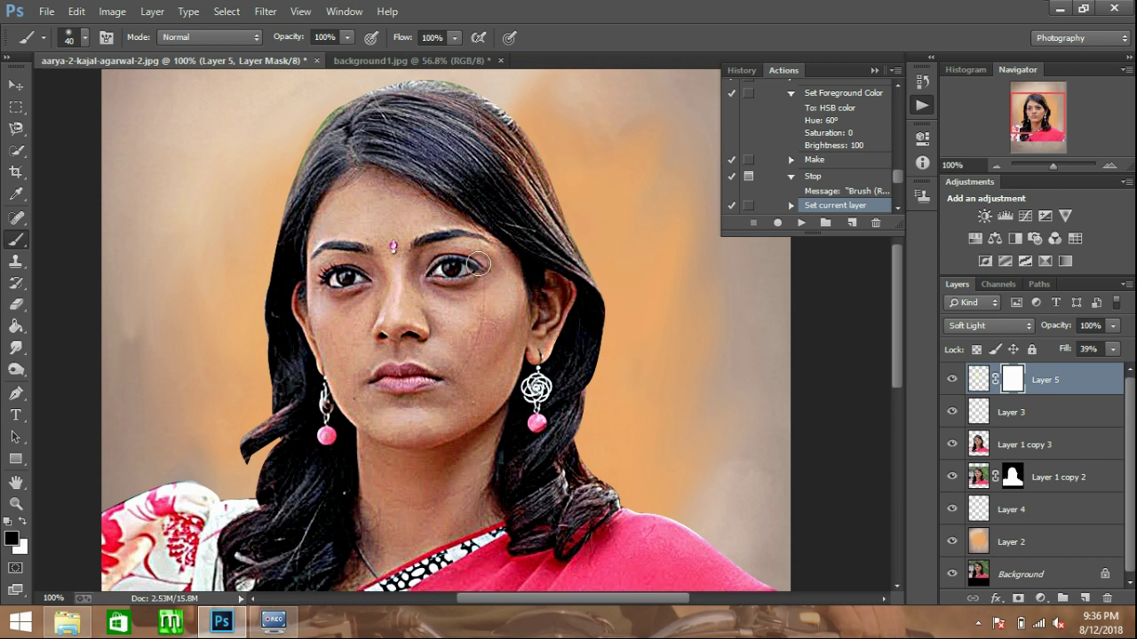
key("g")
left_click(493, 304)
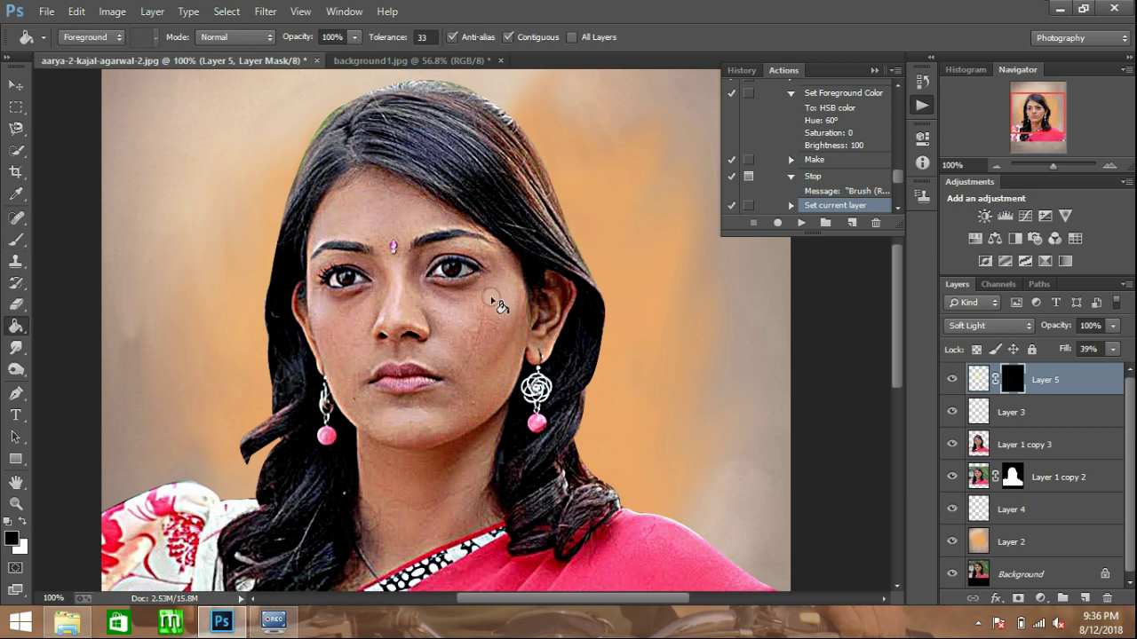
key("b")
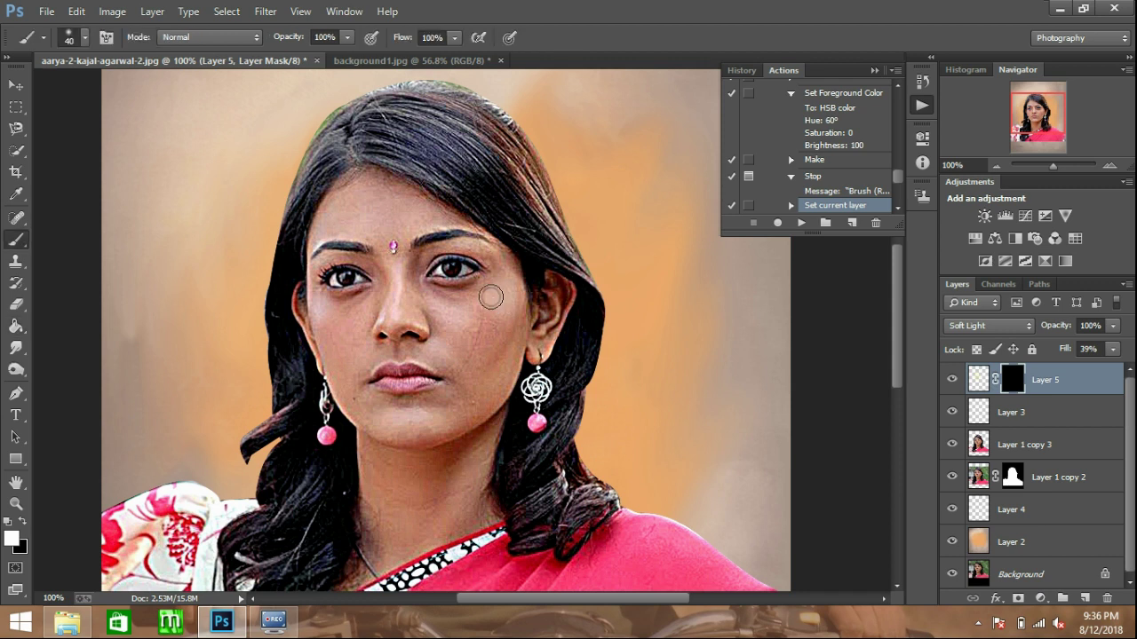
key("bracketright")
key("bracketright")
key("bracketright")
left_click_drag(415, 451, 439, 318)
scroll(898, 209, "down", 2)
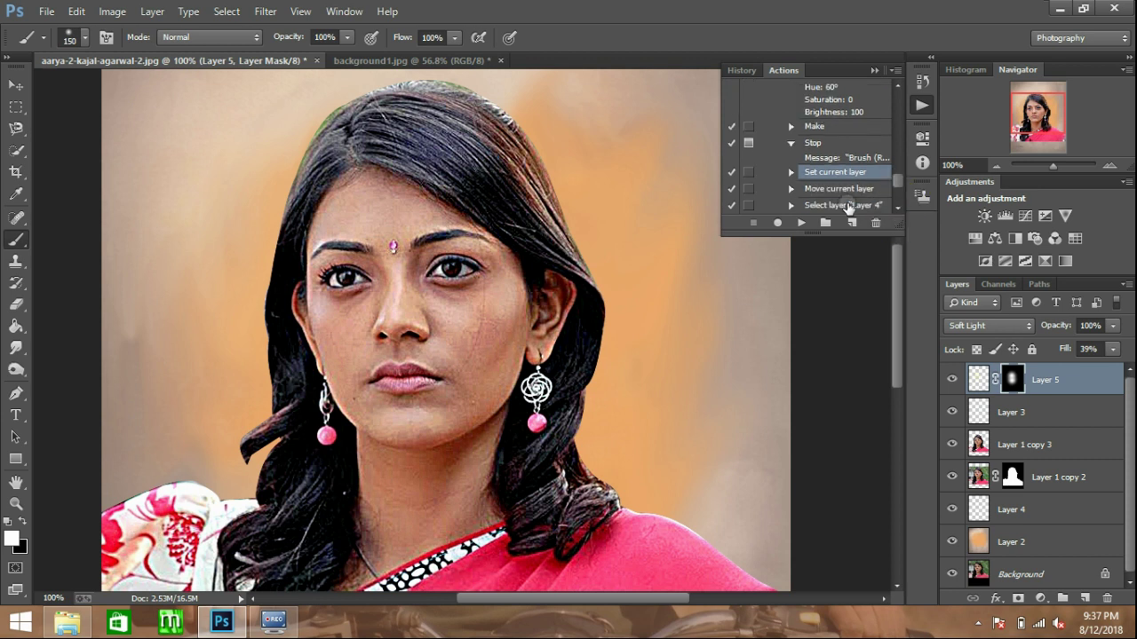
Play Smudge 1's Action 1 and move Layer 1 copy 3 above Layer 4.
left_click(802, 222)
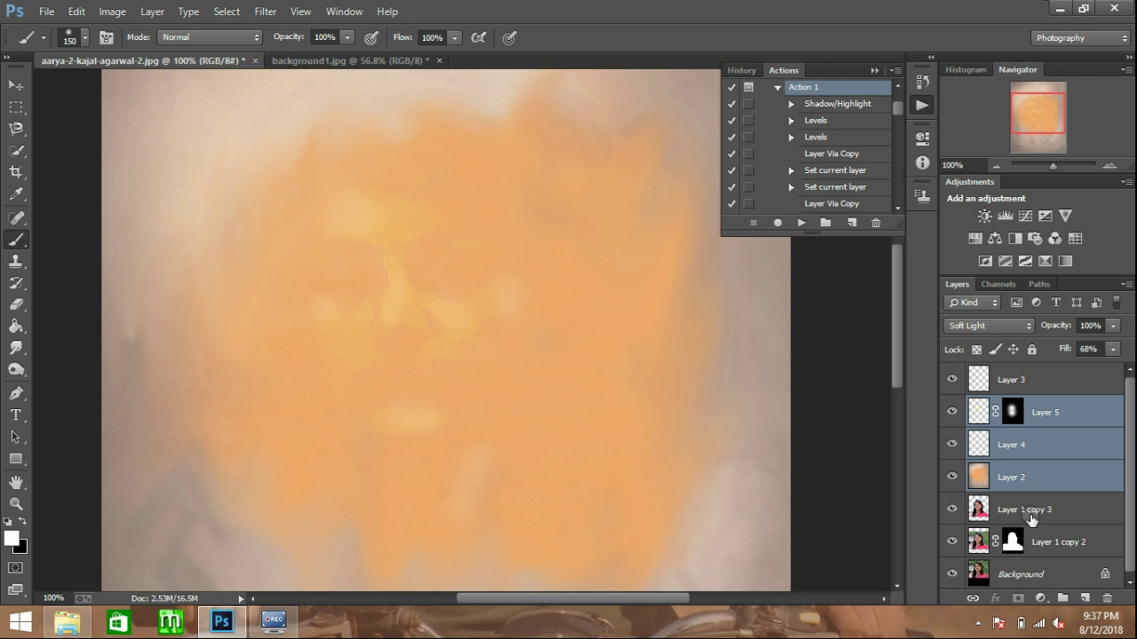
left_click_drag(1030, 520, 1007, 439)
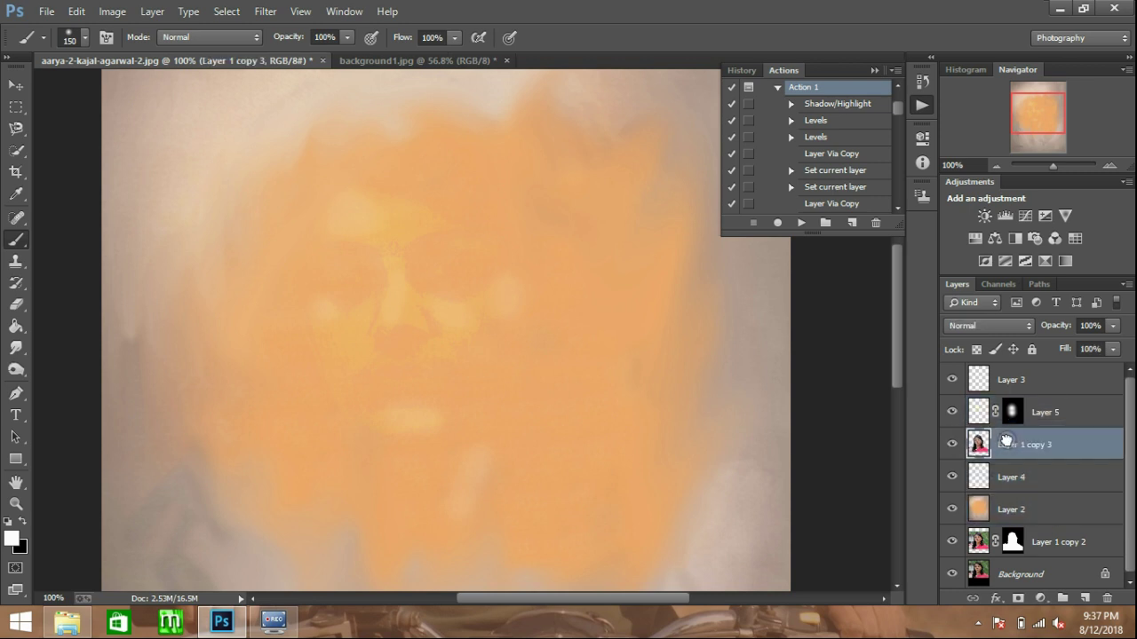
left_click(779, 87)
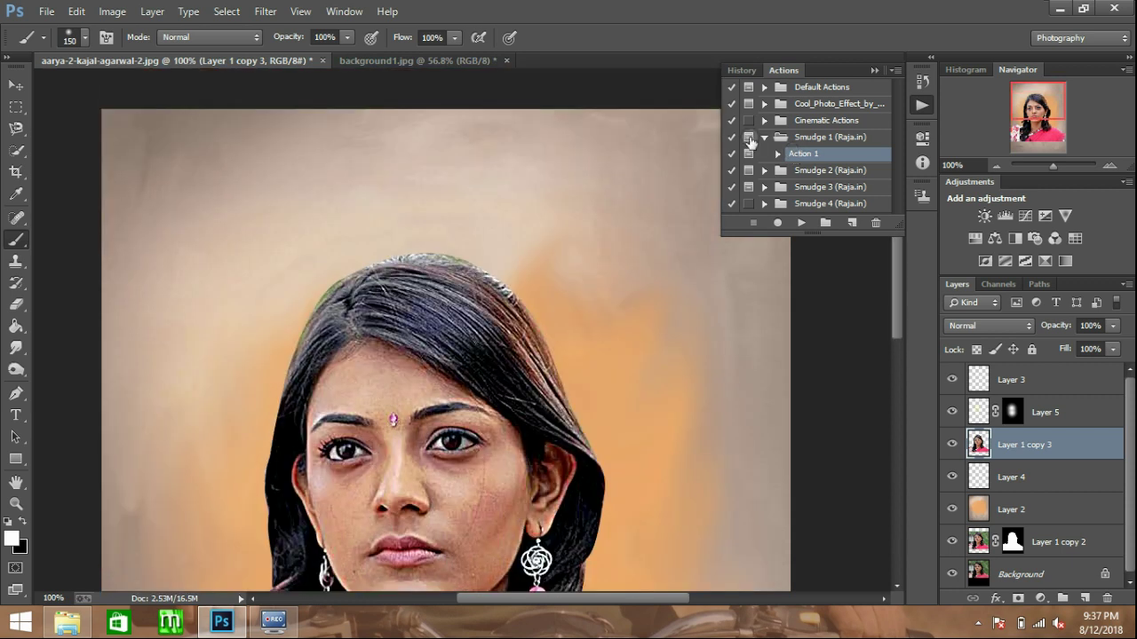
left_click(763, 136)
Expand Smudge 2 to show Action 2 and make Layer 4 the active layer.
left_click(764, 153)
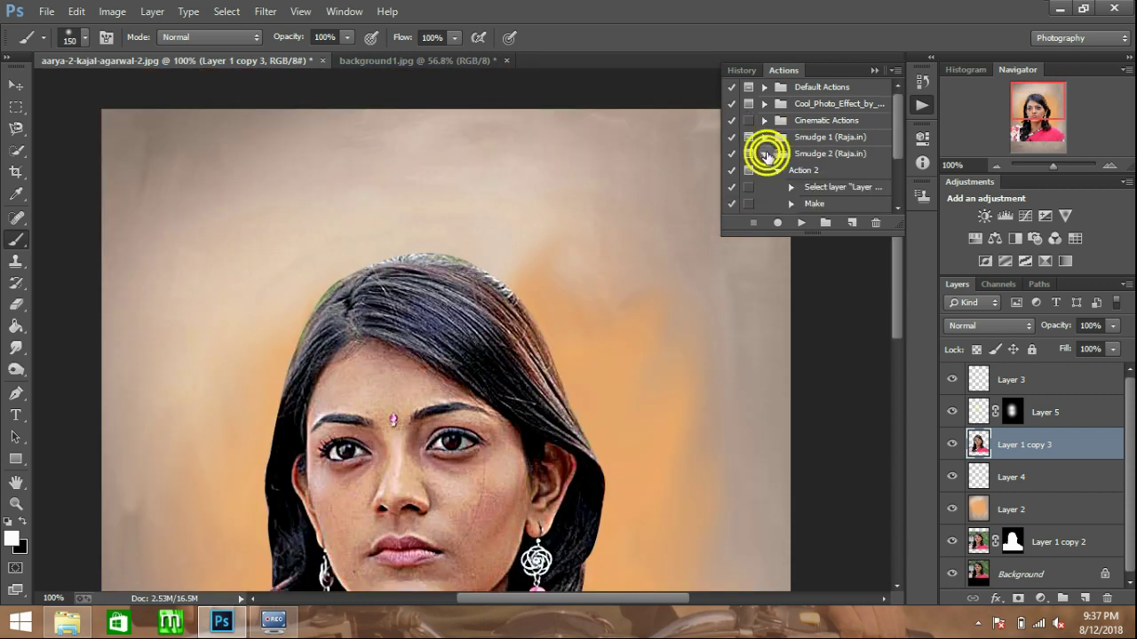
left_click(805, 171)
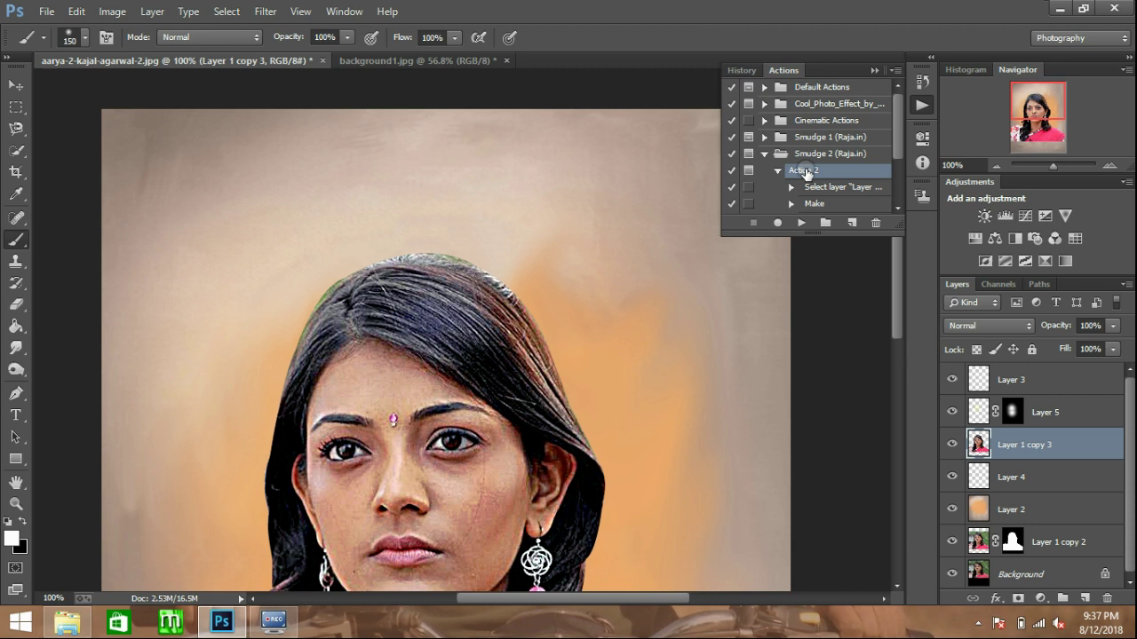
left_click(1021, 475)
key("ctrl+minus")
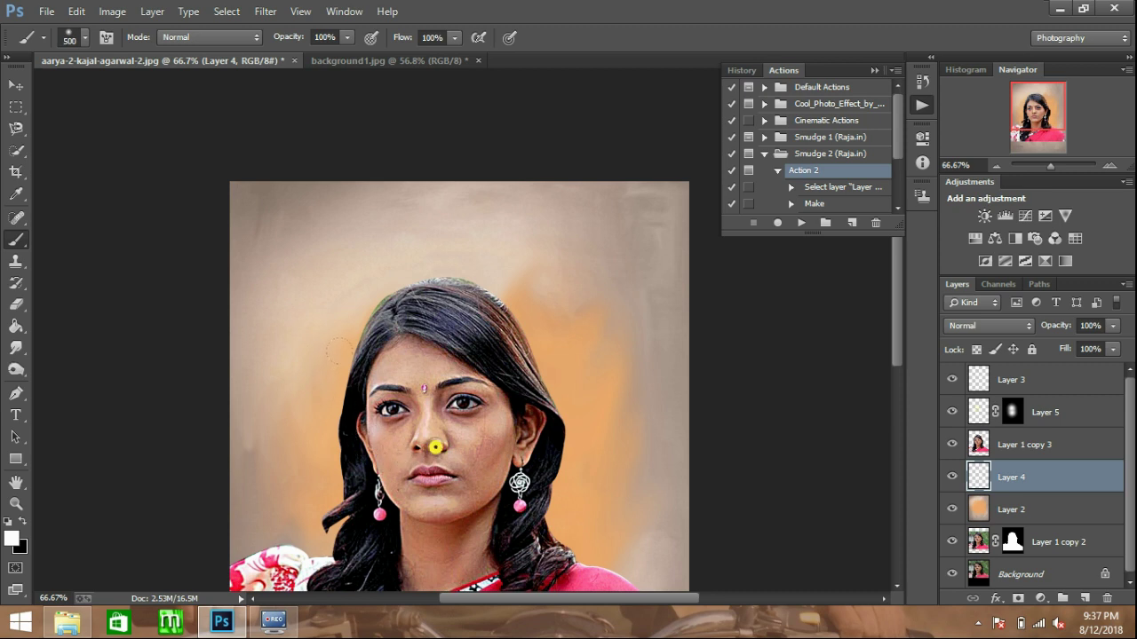
Run Smudge 2's Action 2 and paint black on Layer 1 copy 3's mask over the lower saree and shoulders.
left_click(460, 446)
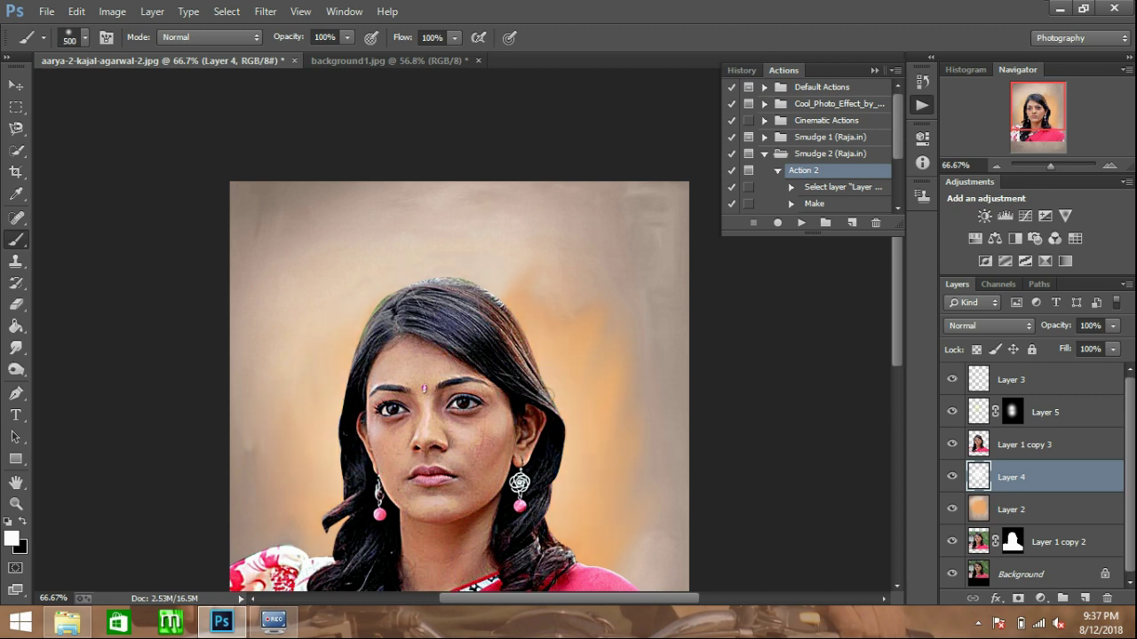
left_click(801, 223)
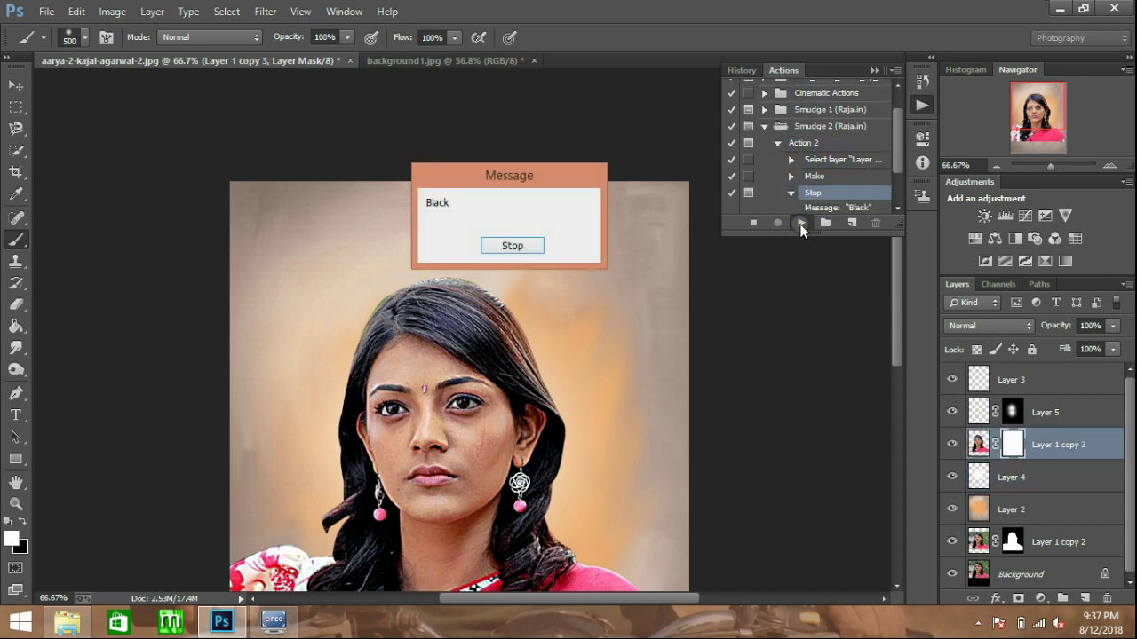
left_click(493, 248)
key("ctrl+minus")
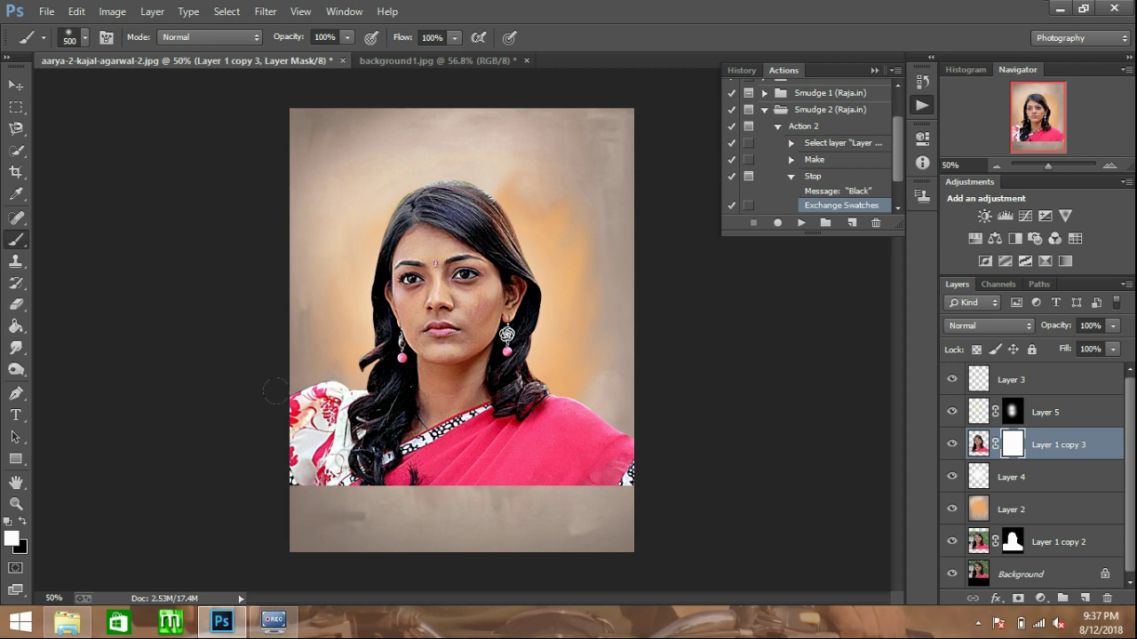
left_click(265, 494)
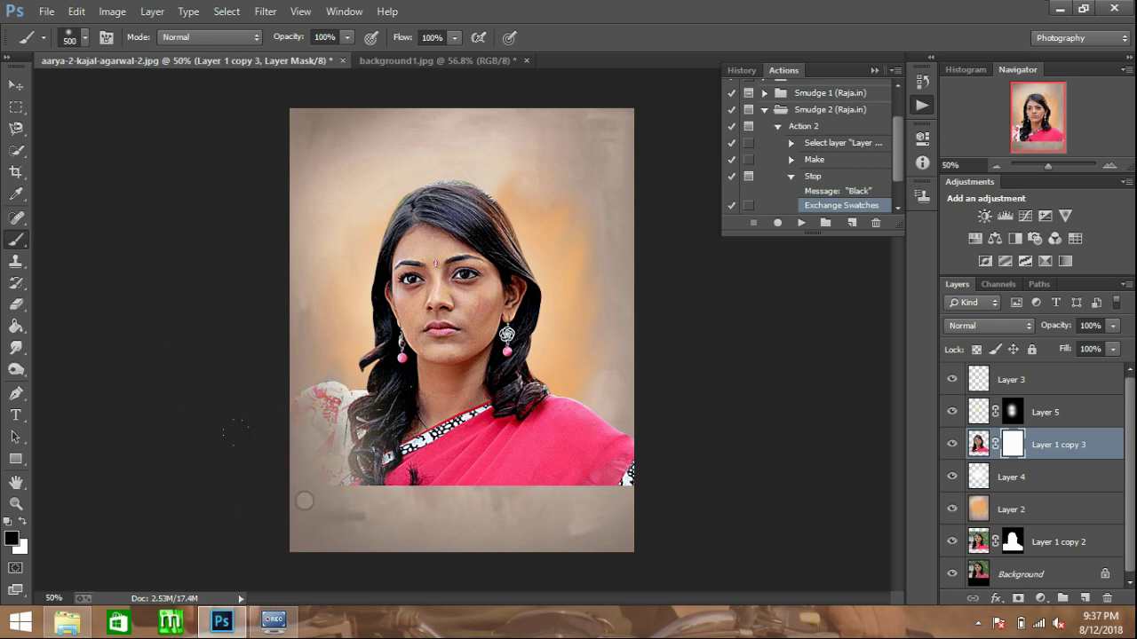
mouse_move(355, 546)
left_mouse_down()
mouse_move(393, 571)
mouse_move(541, 551)
left_mouse_up()
left_click_drag(659, 477, 661, 459)
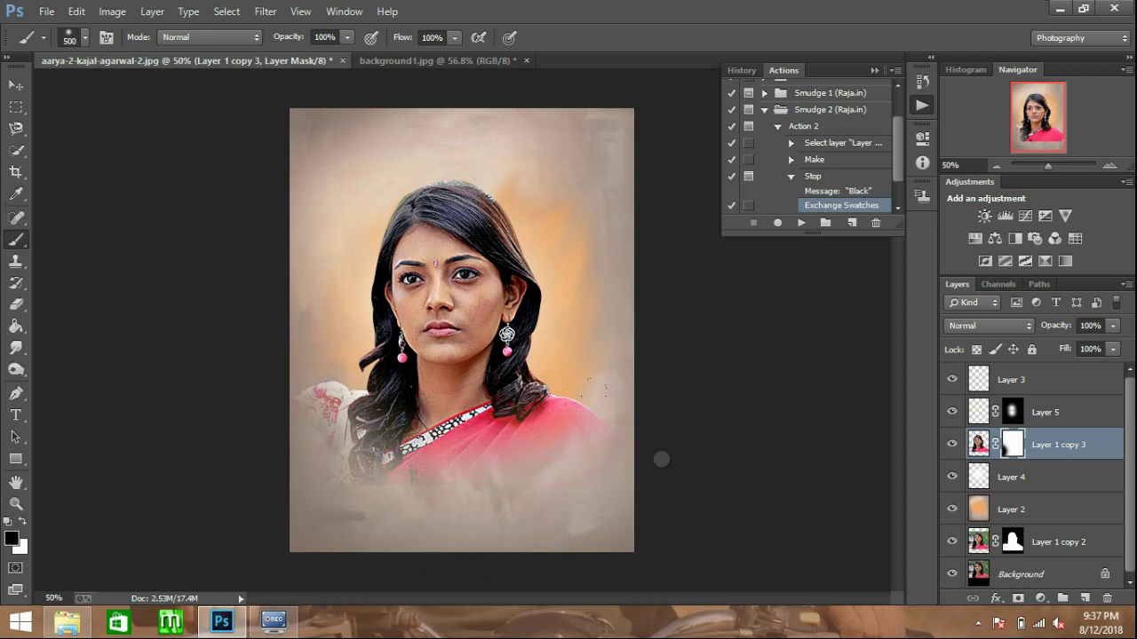
mouse_move(616, 510)
left_mouse_down()
mouse_move(398, 544)
mouse_move(517, 551)
left_mouse_up()
left_click(249, 361)
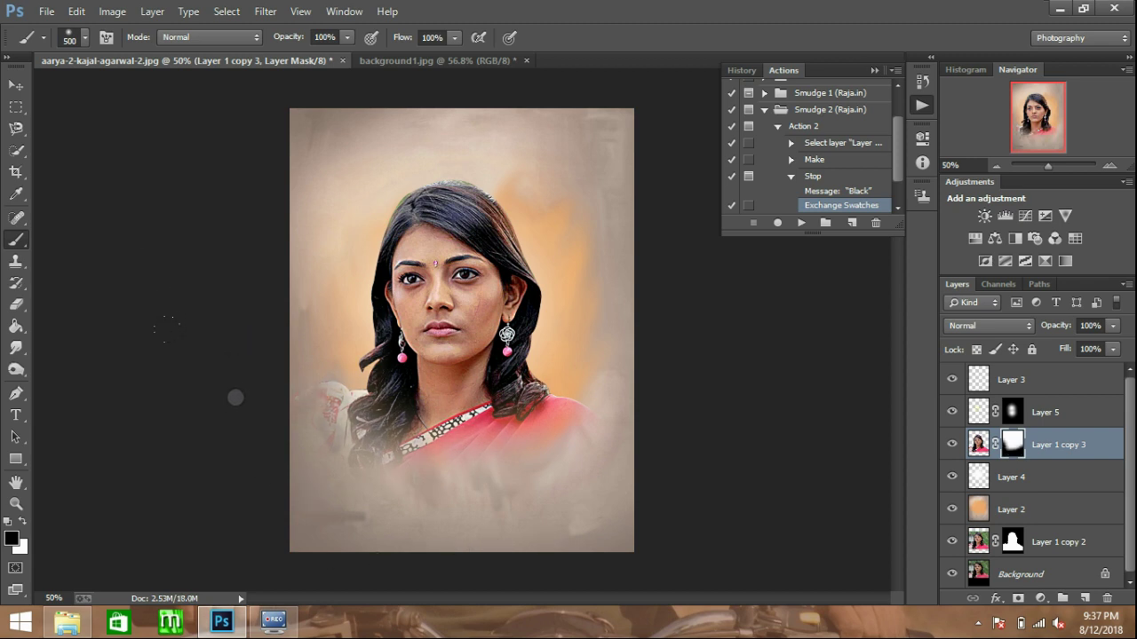
Finish Action 2, then run Action 3 from the Smudge 3 set to load blue.
left_click(802, 222)
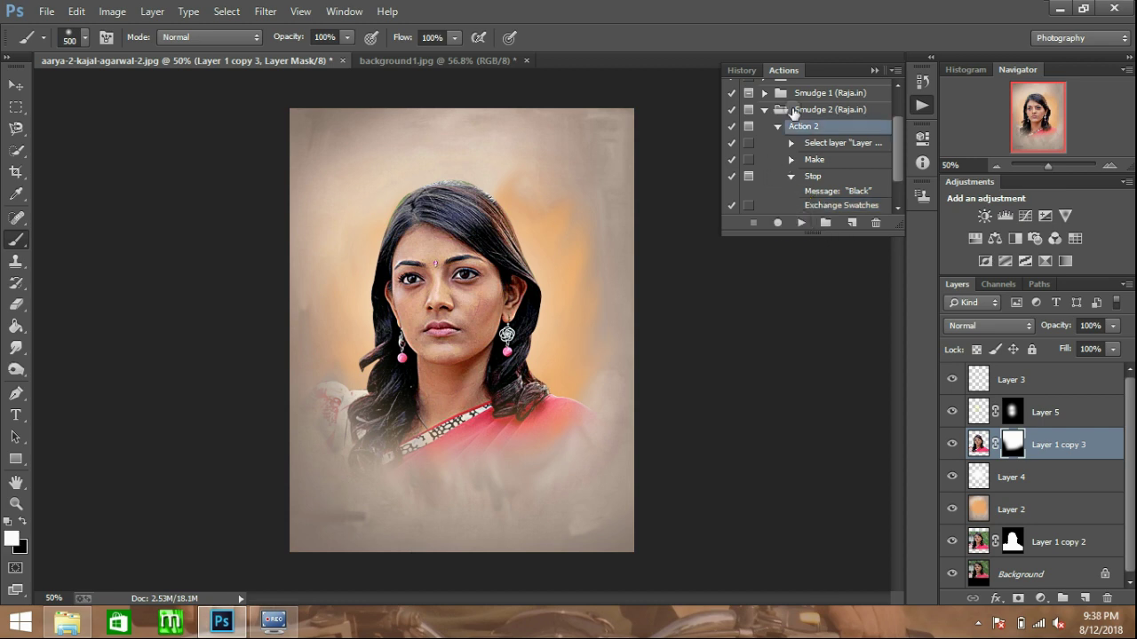
left_click(764, 109)
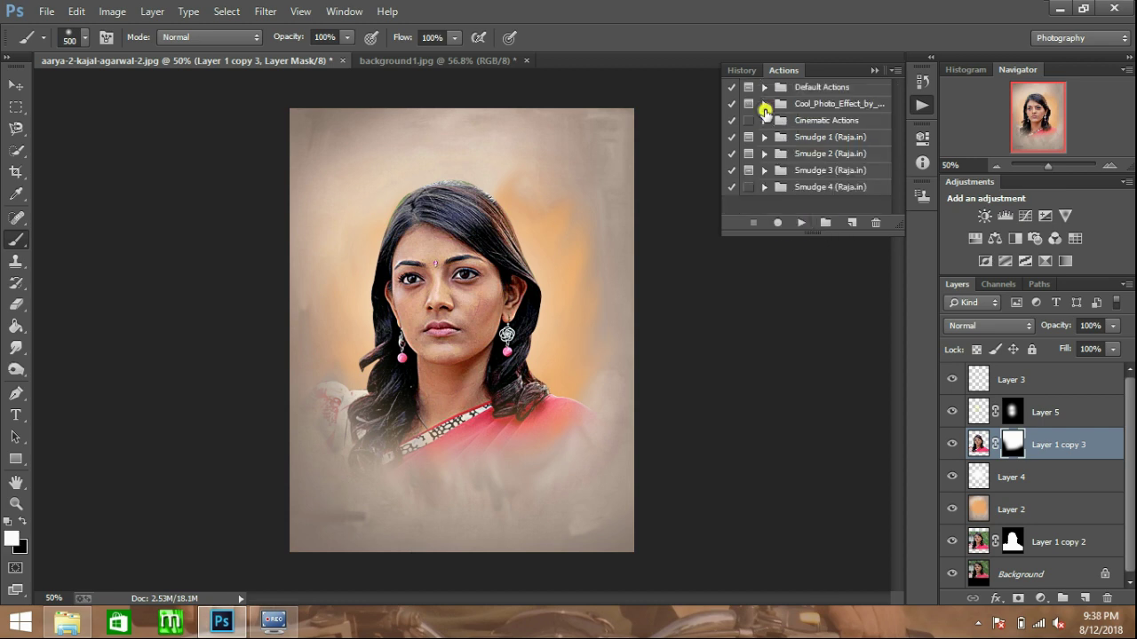
left_click(765, 170)
left_click(799, 186)
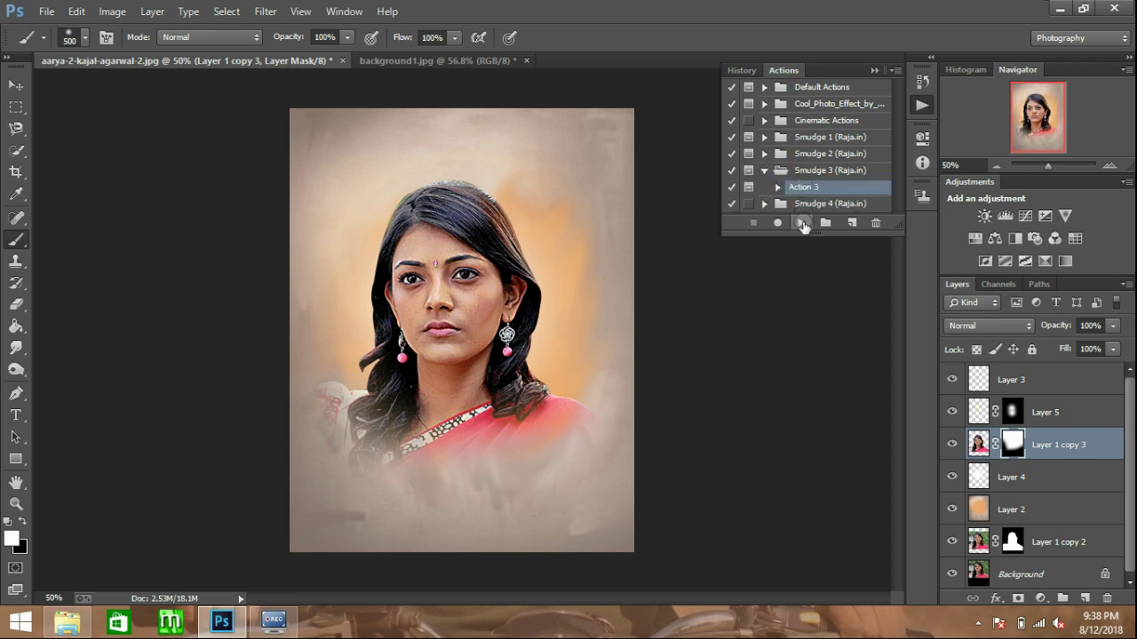
left_click(803, 223)
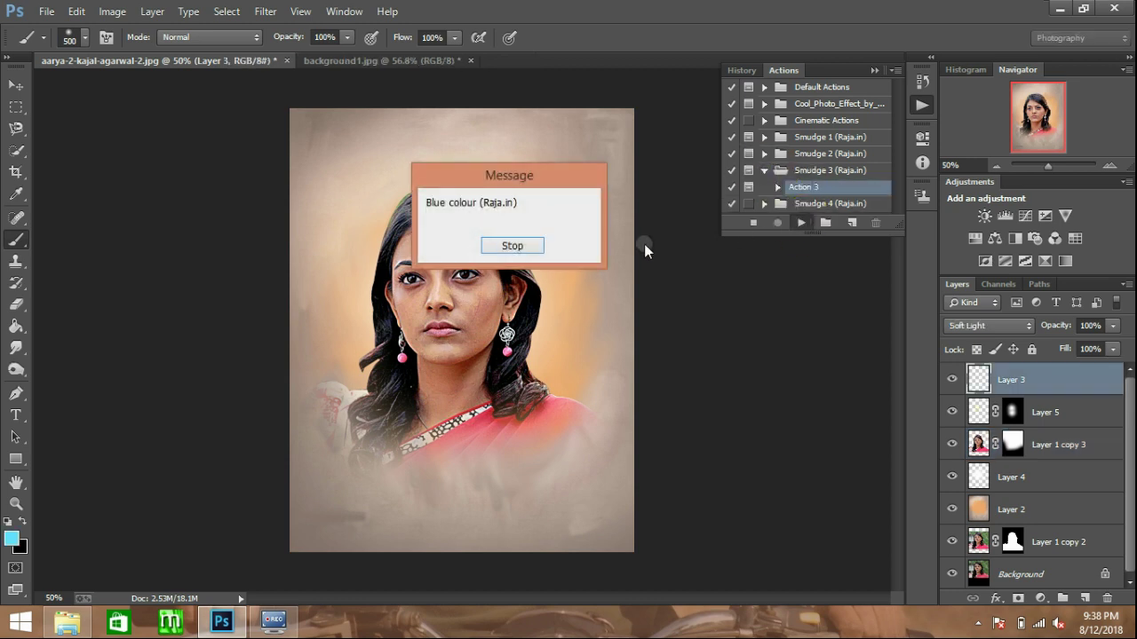
left_click(507, 246)
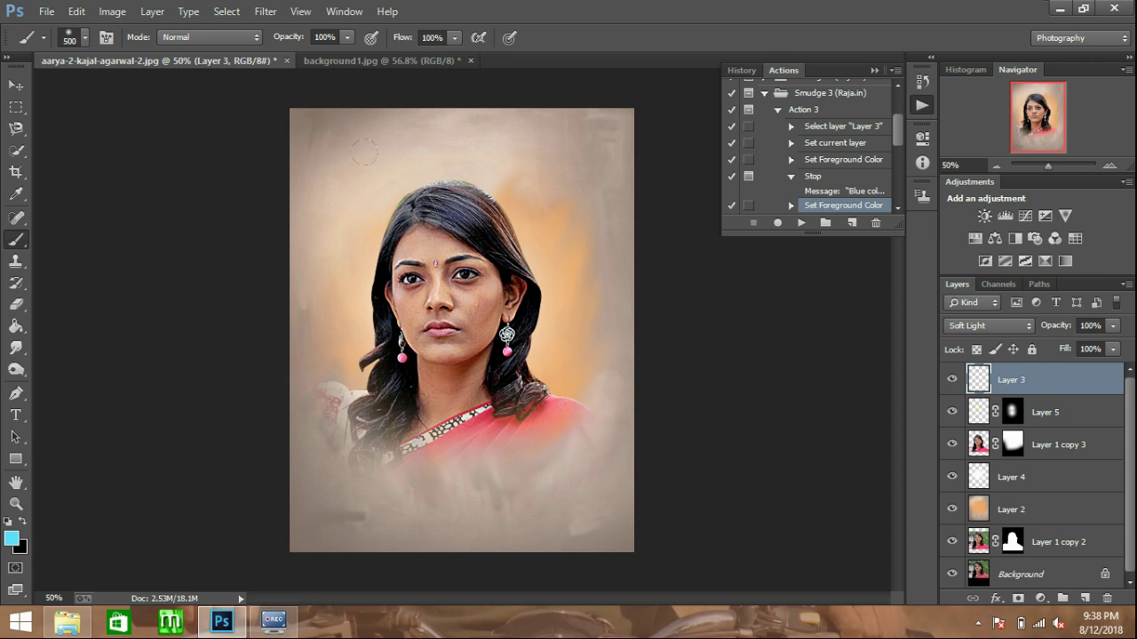
Paint blue over the hair crown and right edge, shrinking the brush to 45 then 25 px.
key("z")
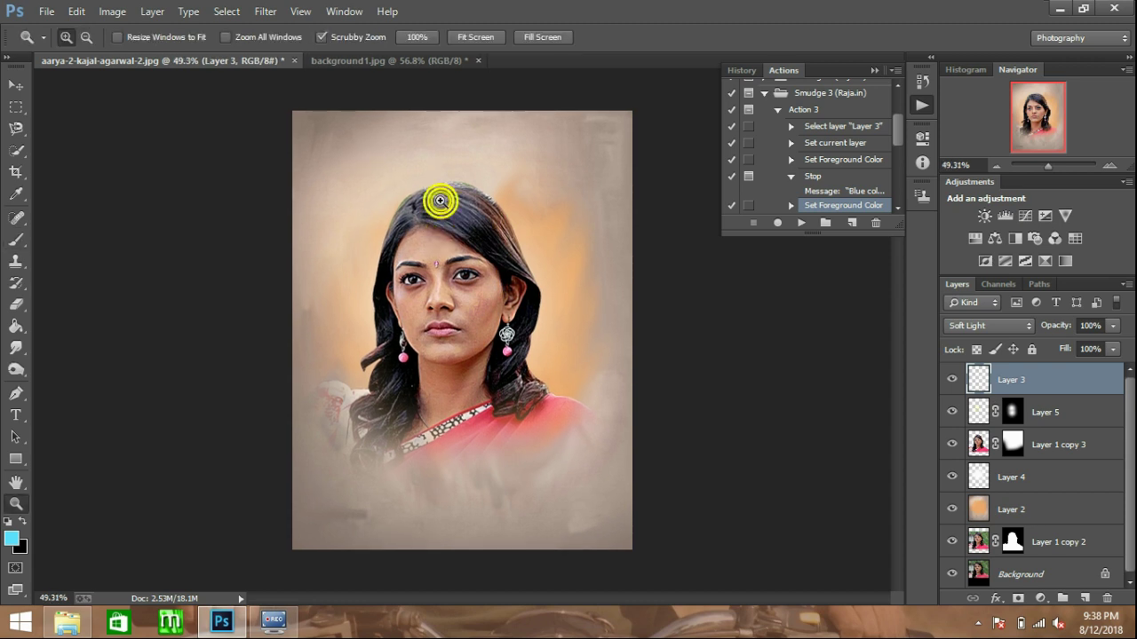
left_click(441, 203)
key("b")
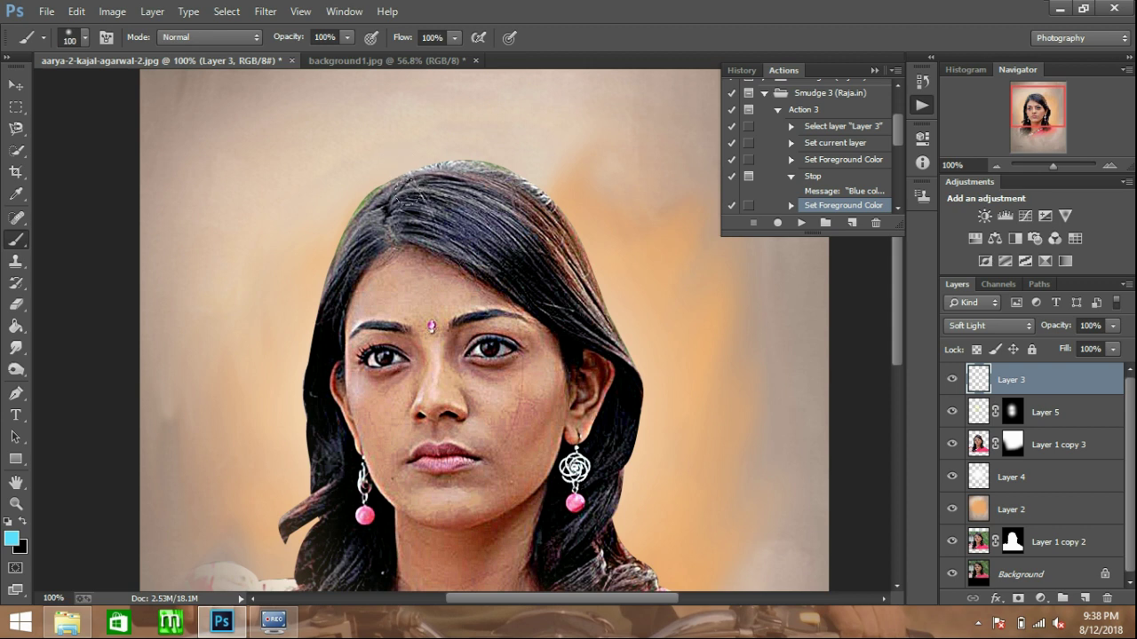
mouse_move(411, 196)
left_mouse_down()
mouse_move(526, 256)
mouse_move(476, 199)
left_mouse_up()
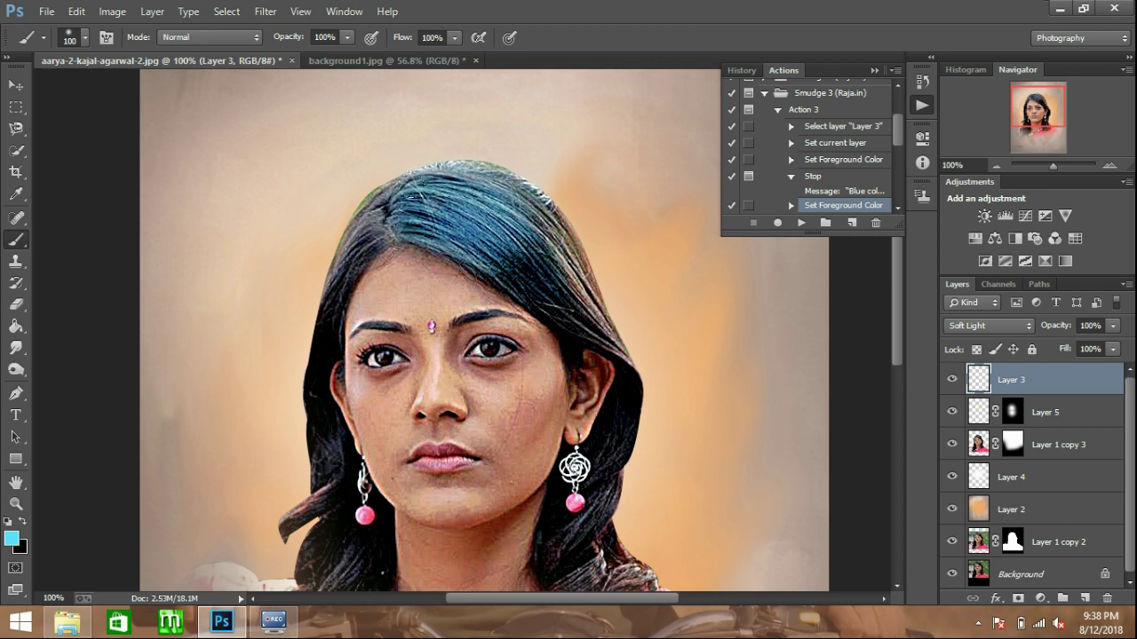
key("bracketleft")
key("bracketleft")
key("bracketleft")
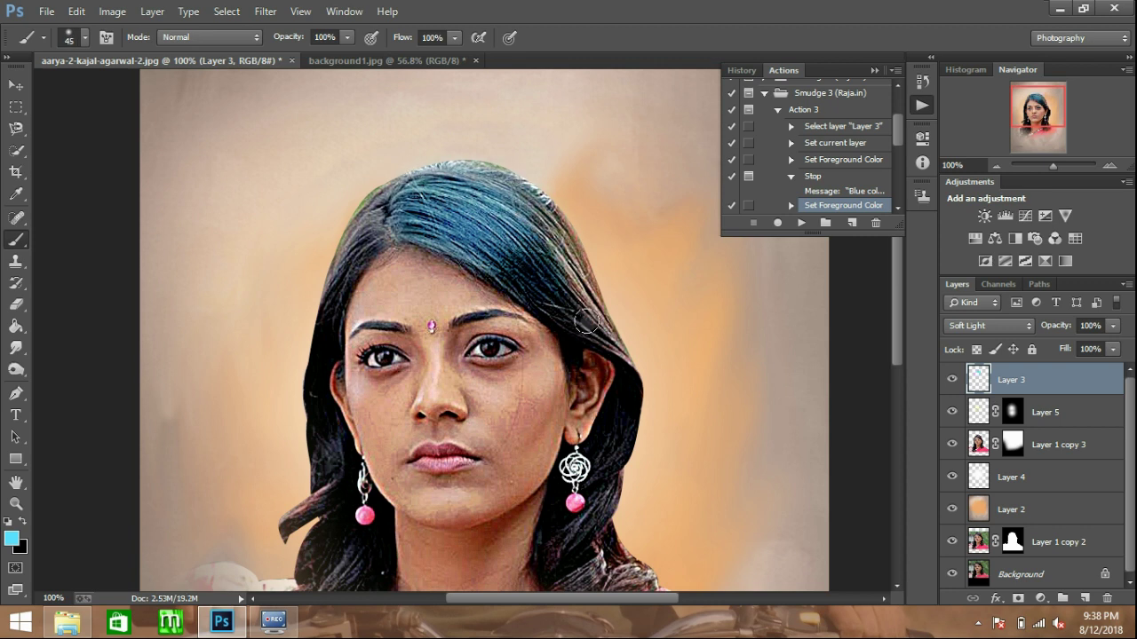
mouse_move(595, 325)
left_mouse_down()
mouse_move(568, 254)
mouse_move(588, 294)
left_mouse_up()
key("bracketleft")
key("bracketleft")
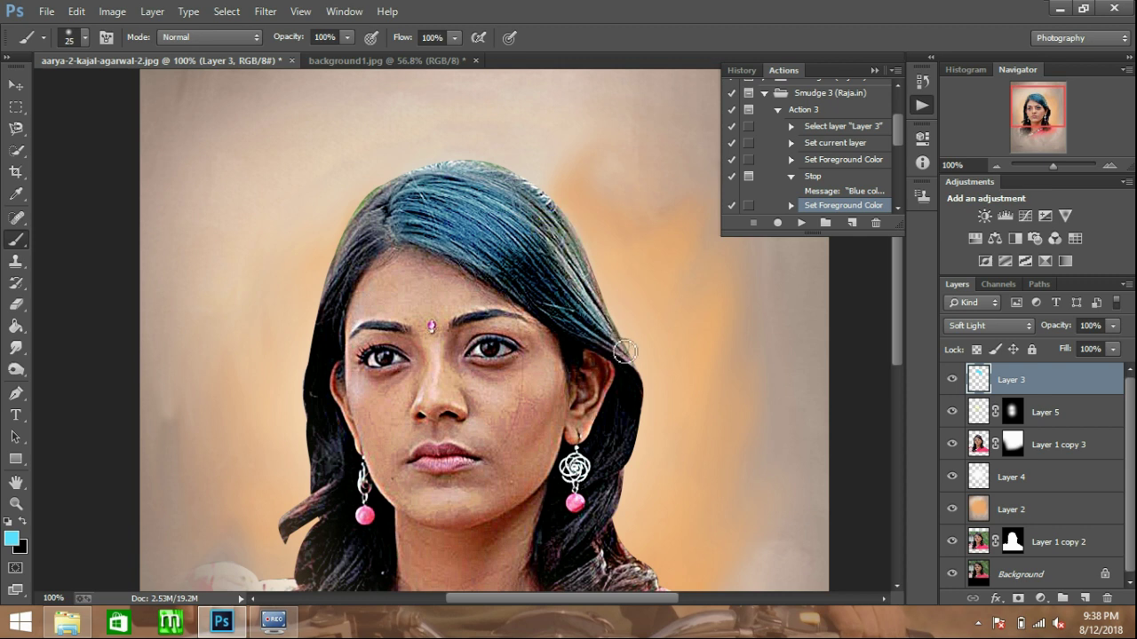
left_click_drag(623, 353, 590, 271)
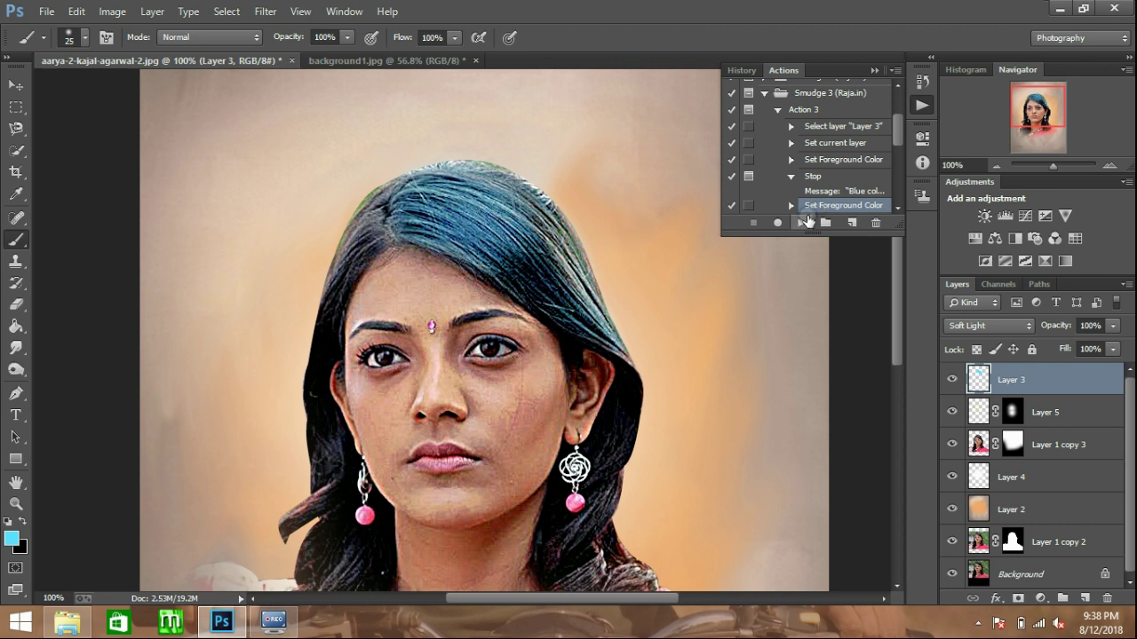
left_click(802, 222)
Paint green over the top-left hair and down its left edge with a 30 px brush.
left_click(505, 246)
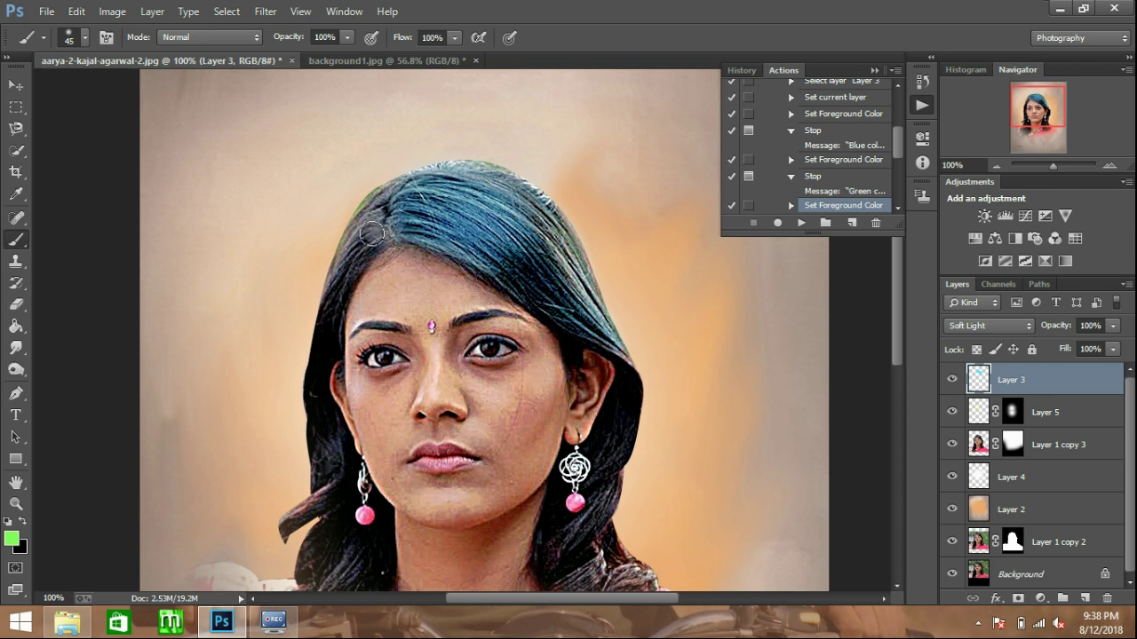
left_click_drag(372, 234, 368, 216)
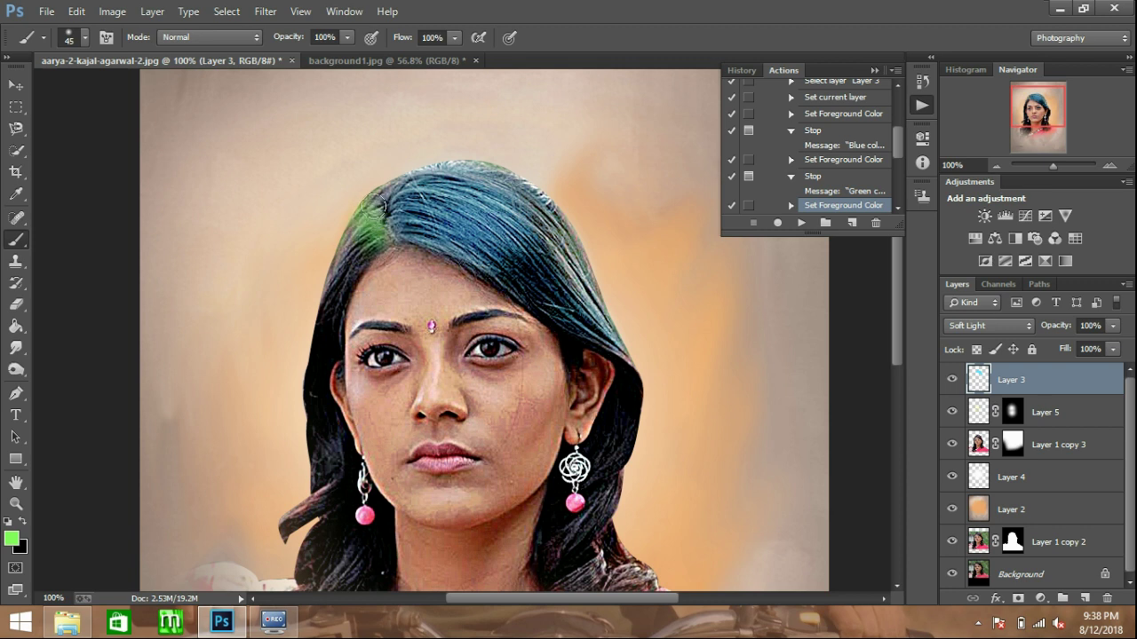
key("bracketleft")
left_click(388, 200)
mouse_move(341, 282)
left_mouse_down()
mouse_move(311, 398)
mouse_move(329, 355)
left_mouse_up()
scroll(329, 355, "down", 5)
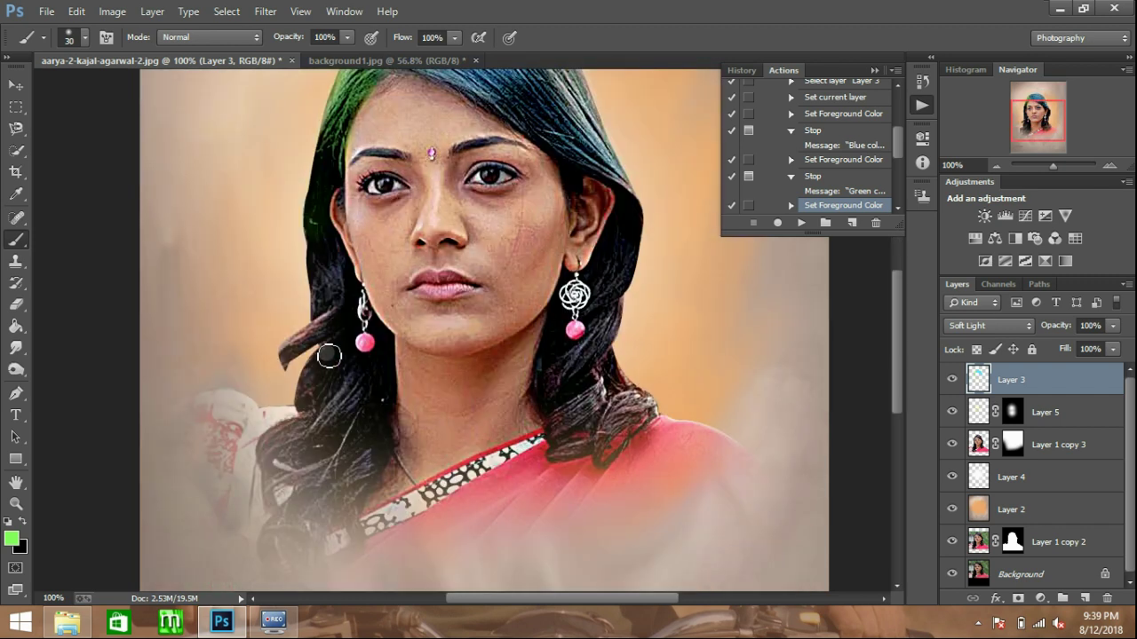
mouse_move(321, 255)
left_mouse_down()
mouse_move(324, 307)
mouse_move(332, 264)
mouse_move(342, 289)
mouse_move(293, 354)
mouse_move(325, 346)
mouse_move(333, 389)
mouse_move(343, 364)
mouse_move(353, 399)
mouse_move(267, 467)
mouse_move(338, 464)
left_mouse_up()
Tint the lower left curls, outer edge and neck area green, sizing the brush 50 to 20 px.
key("ctrl+z")
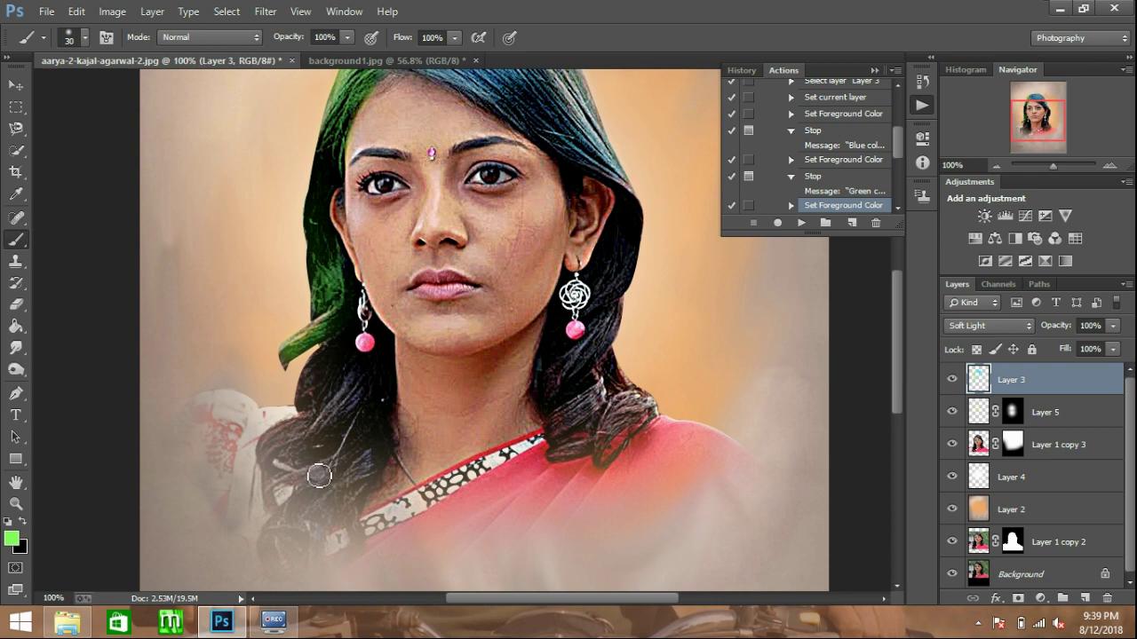
mouse_move(316, 388)
left_mouse_down()
mouse_move(337, 355)
mouse_move(348, 384)
left_mouse_up()
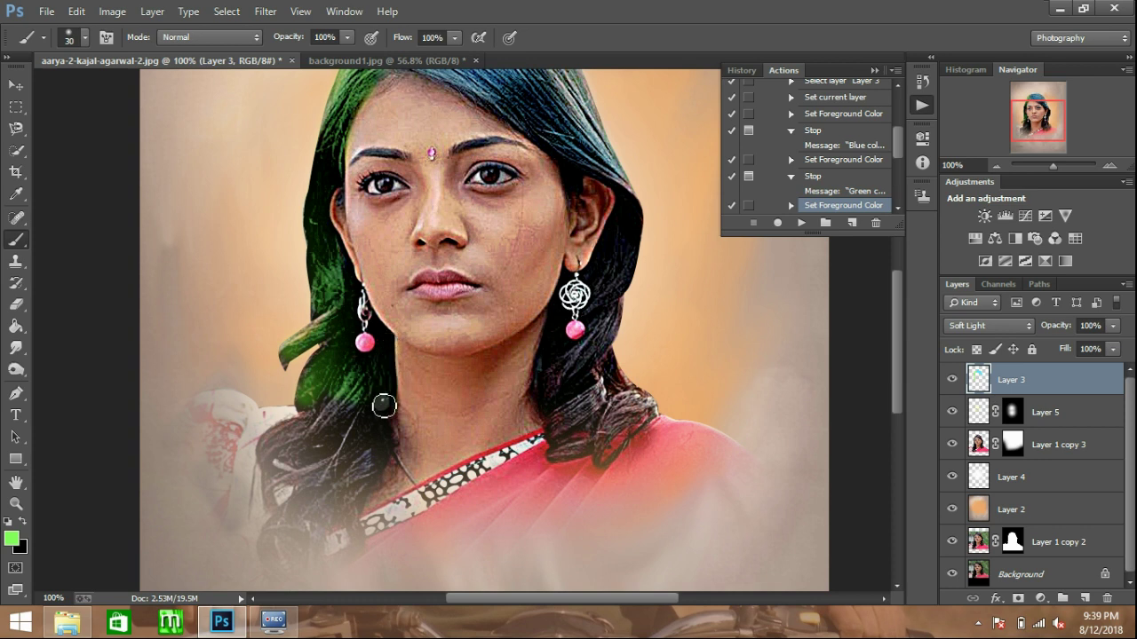
key("bracketright")
key("bracketright")
mouse_move(336, 416)
left_mouse_down()
mouse_move(373, 440)
mouse_move(369, 400)
left_mouse_up()
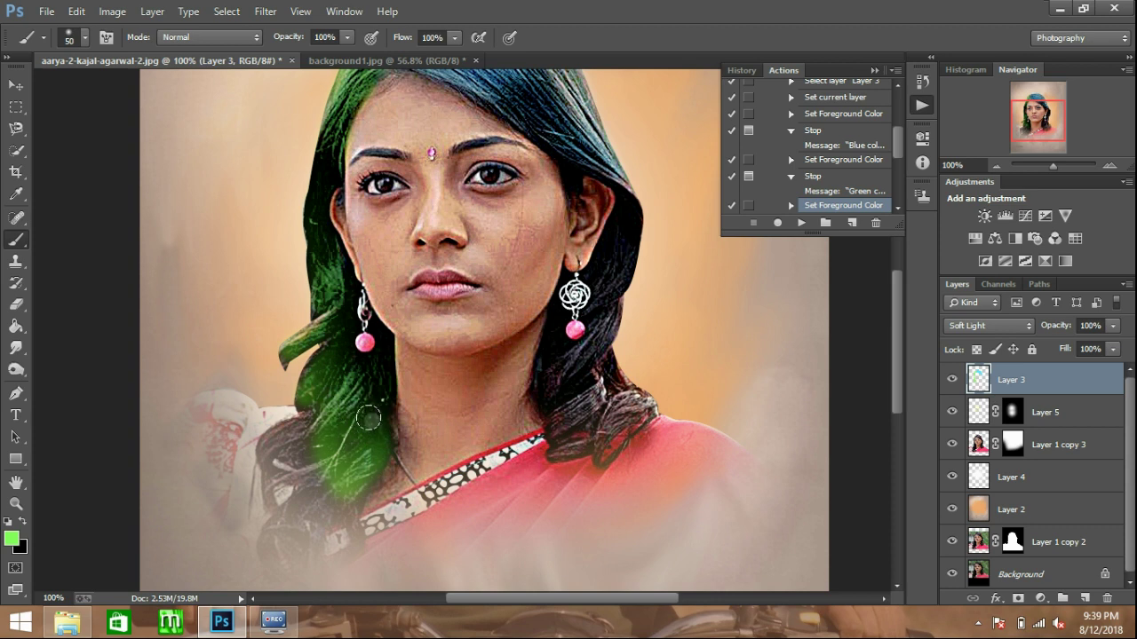
left_click_drag(312, 490, 329, 480)
key("bracketleft")
key("bracketleft")
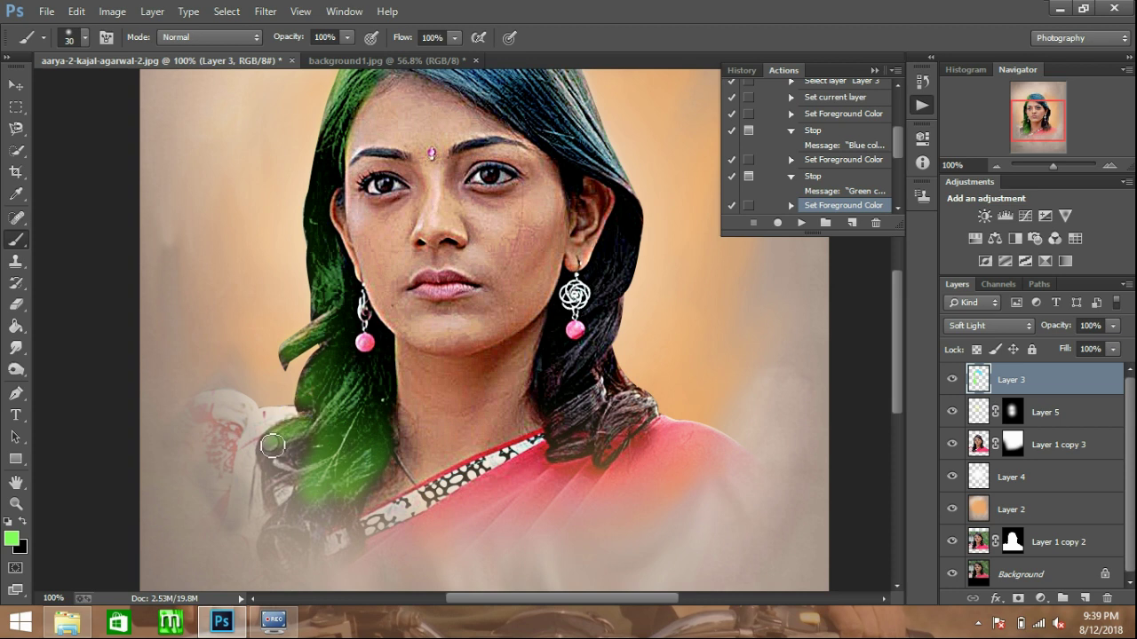
key("bracketleft")
left_click_drag(266, 444, 282, 517)
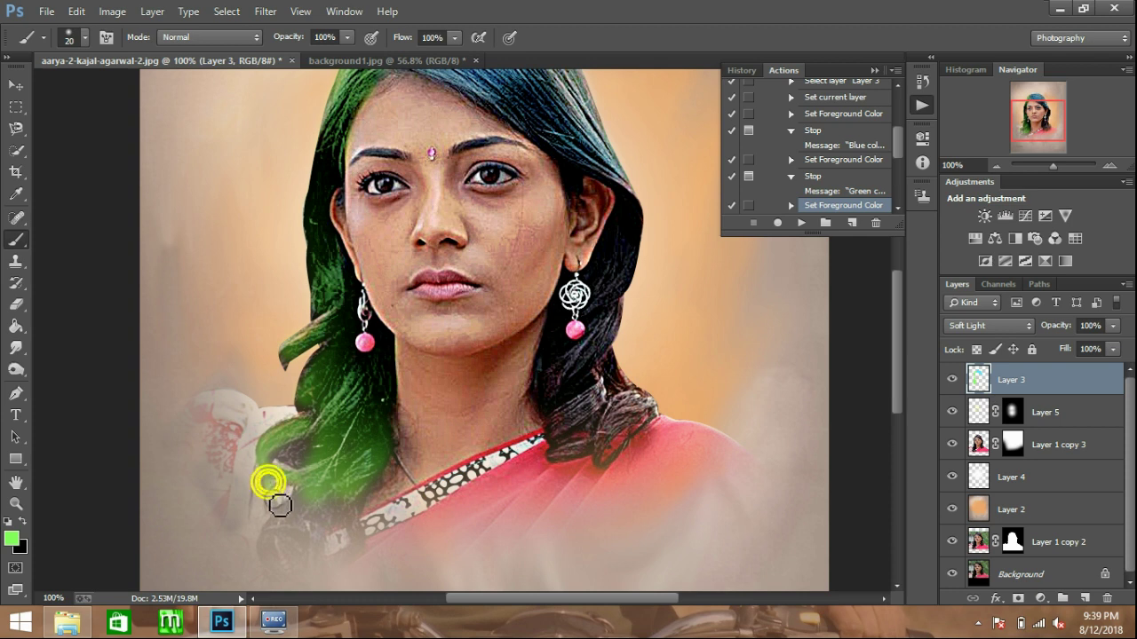
left_click_drag(395, 400, 392, 369)
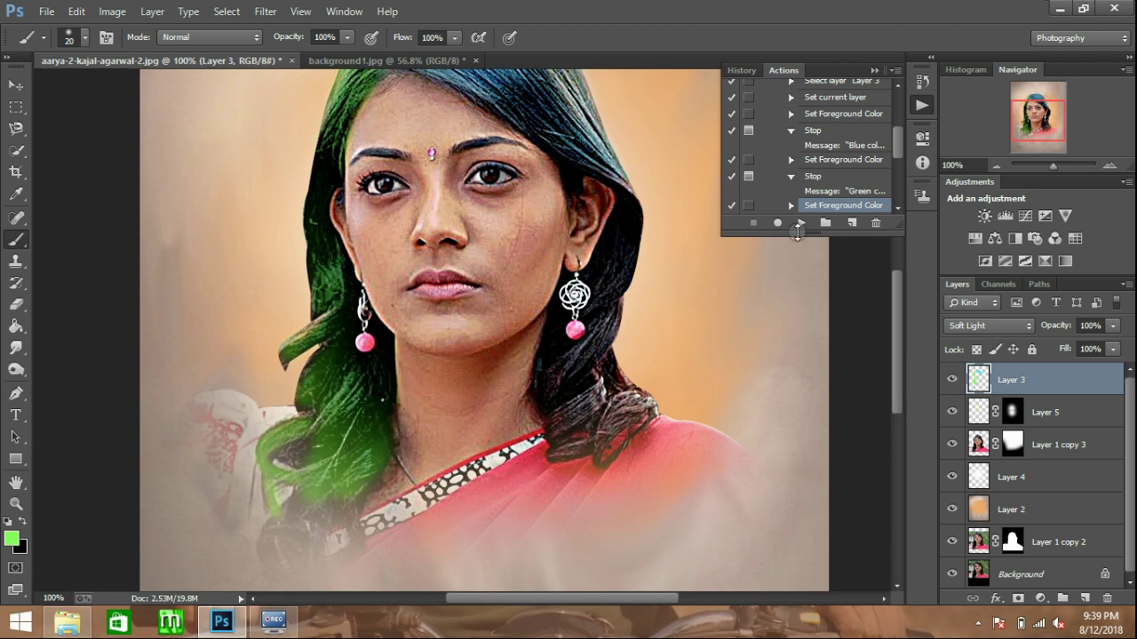
left_click(803, 222)
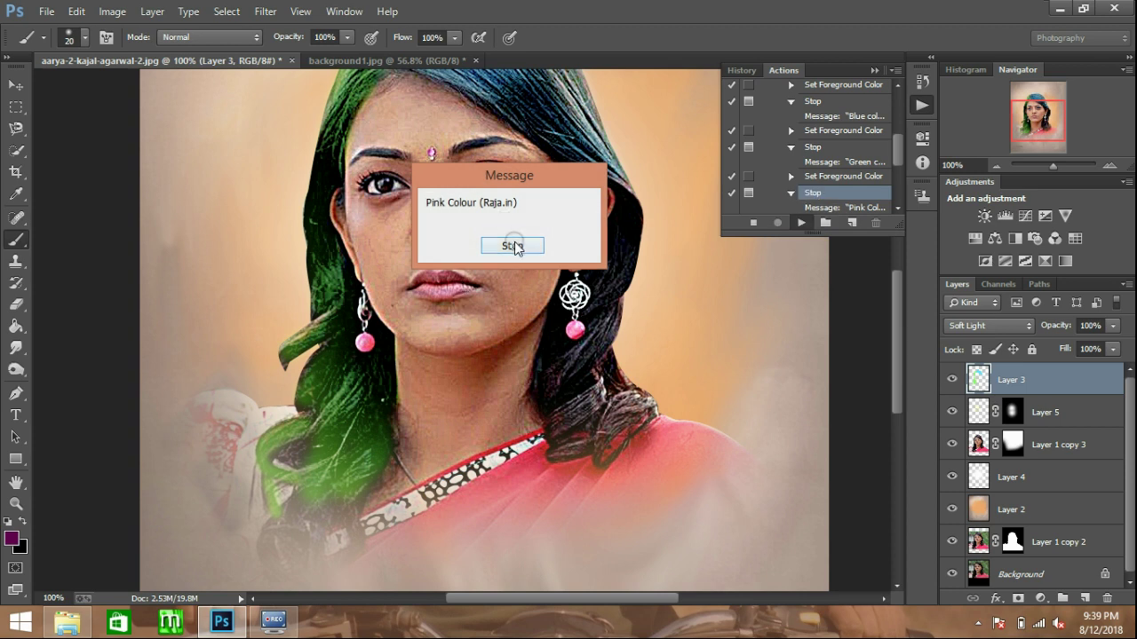
Paint purple over the hair by the ear and the shoulder curl, using a 10 px brush for details.
left_click(513, 246)
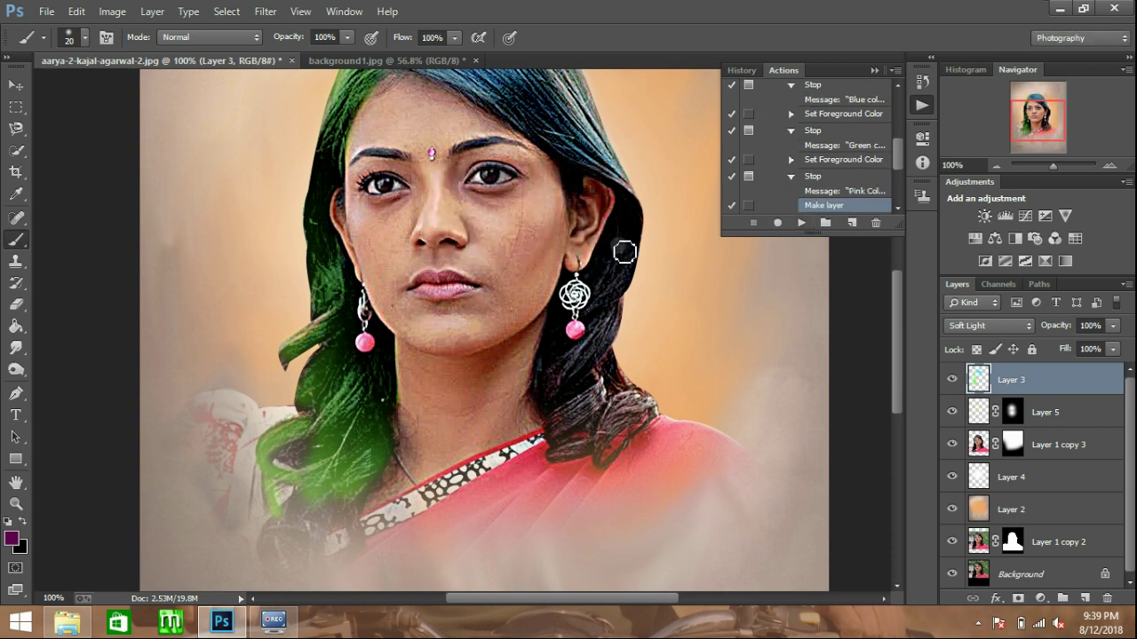
mouse_move(623, 251)
left_mouse_down()
mouse_move(617, 232)
mouse_move(621, 287)
mouse_move(575, 375)
mouse_move(565, 317)
mouse_move(556, 451)
mouse_move(639, 411)
mouse_move(608, 444)
mouse_move(654, 411)
left_mouse_up()
key("bracketleft")
key("bracketleft")
mouse_move(657, 432)
left_mouse_down()
mouse_move(606, 472)
mouse_move(608, 454)
mouse_move(624, 468)
mouse_move(660, 426)
mouse_move(616, 385)
left_mouse_up()
left_click(612, 386)
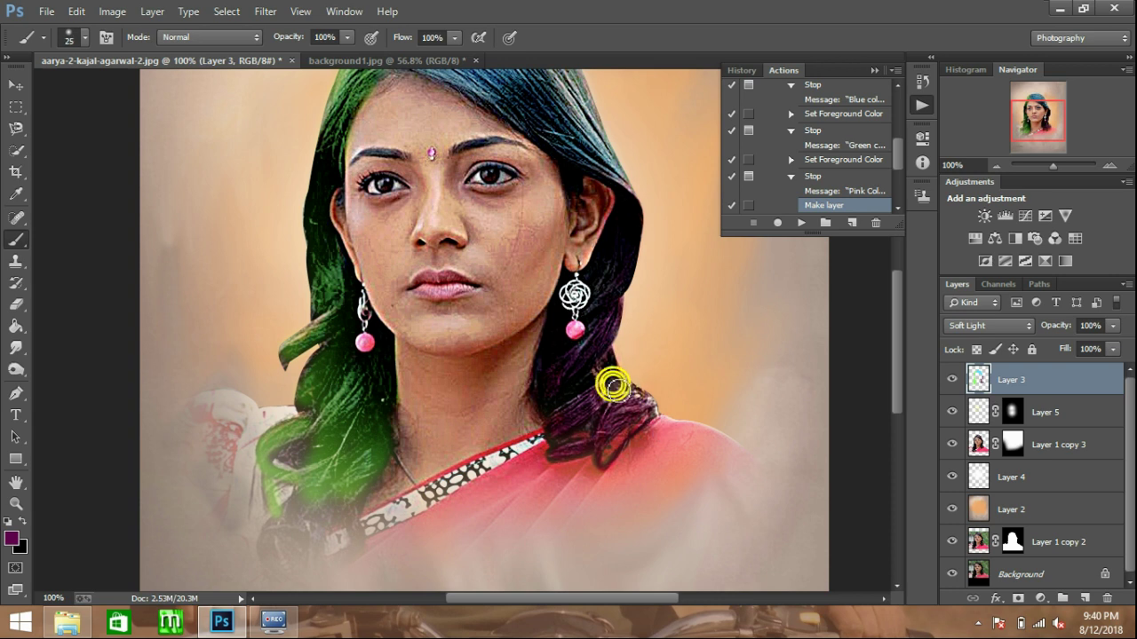
left_click(592, 381)
mouse_move(603, 346)
left_mouse_down()
mouse_move(622, 222)
mouse_move(604, 261)
mouse_move(628, 211)
mouse_move(624, 191)
mouse_move(576, 192)
left_mouse_up()
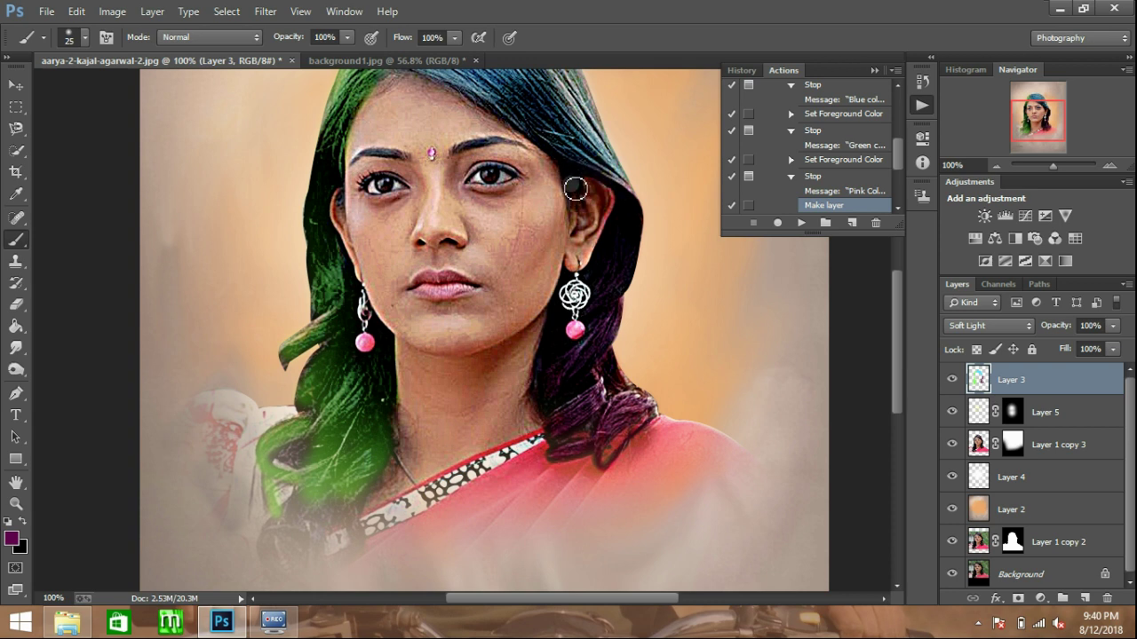
Create hair smudge Layer 6 via the action and choose the 20 px spatter smudge preset.
left_click(800, 225)
left_click(502, 246)
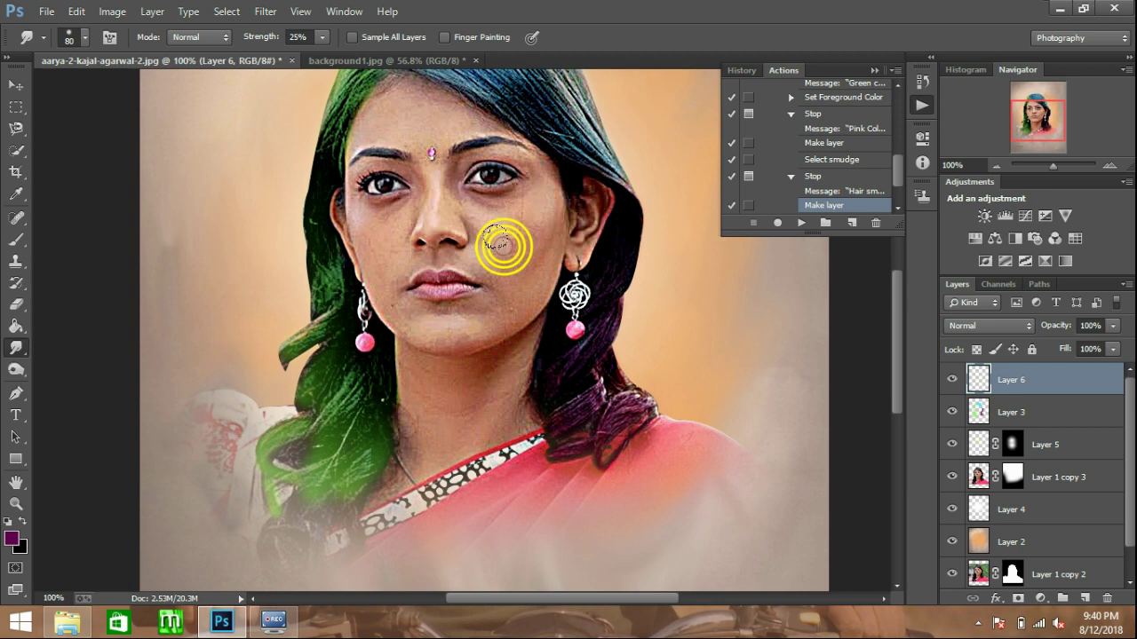
right_click(502, 246)
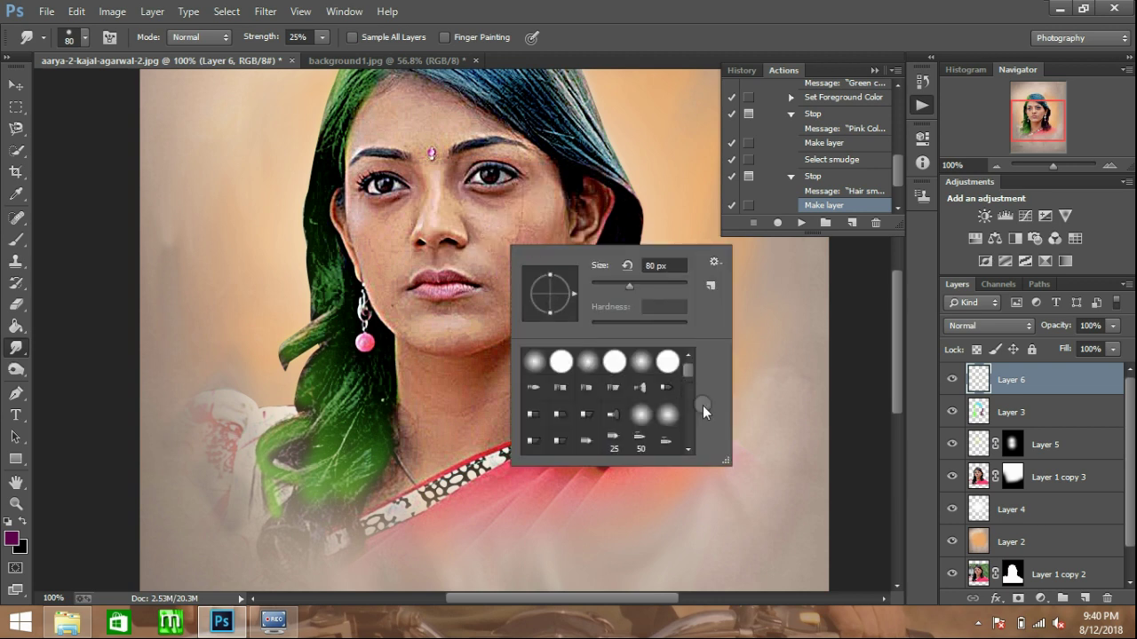
scroll(692, 419, "down", 3)
scroll(690, 427, "down", 2)
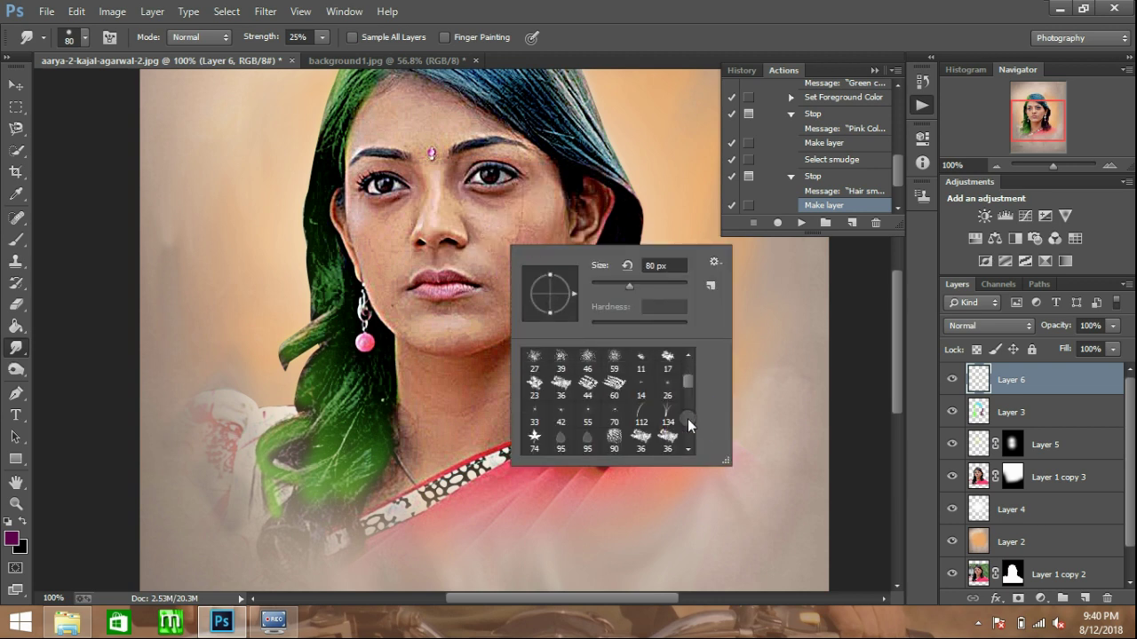
left_click(688, 425)
left_click(617, 382)
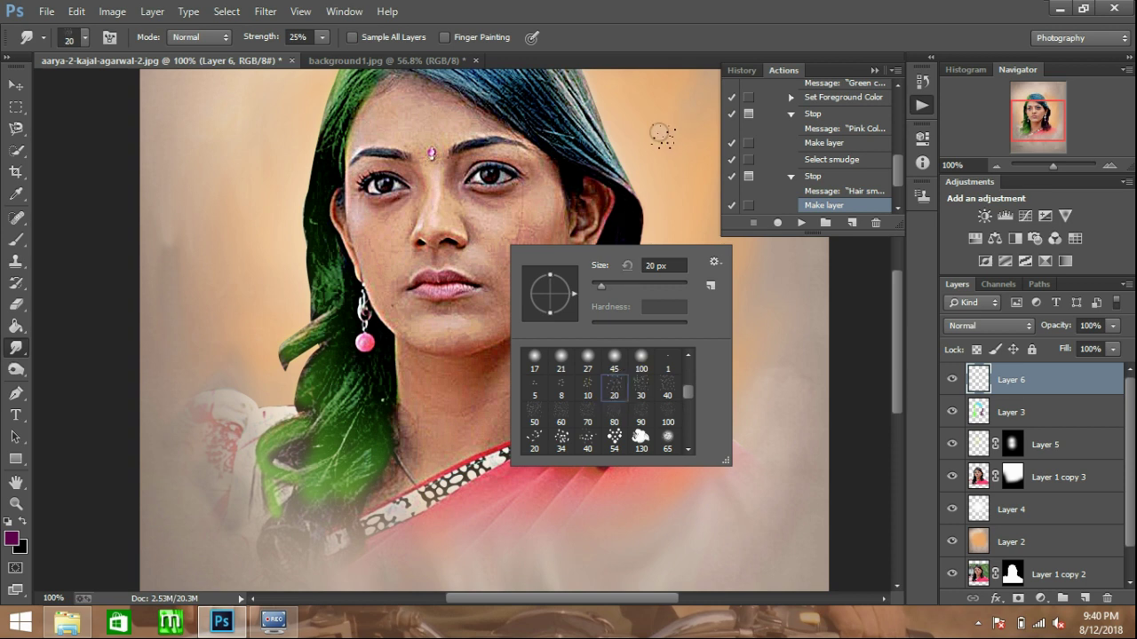
left_click(662, 135)
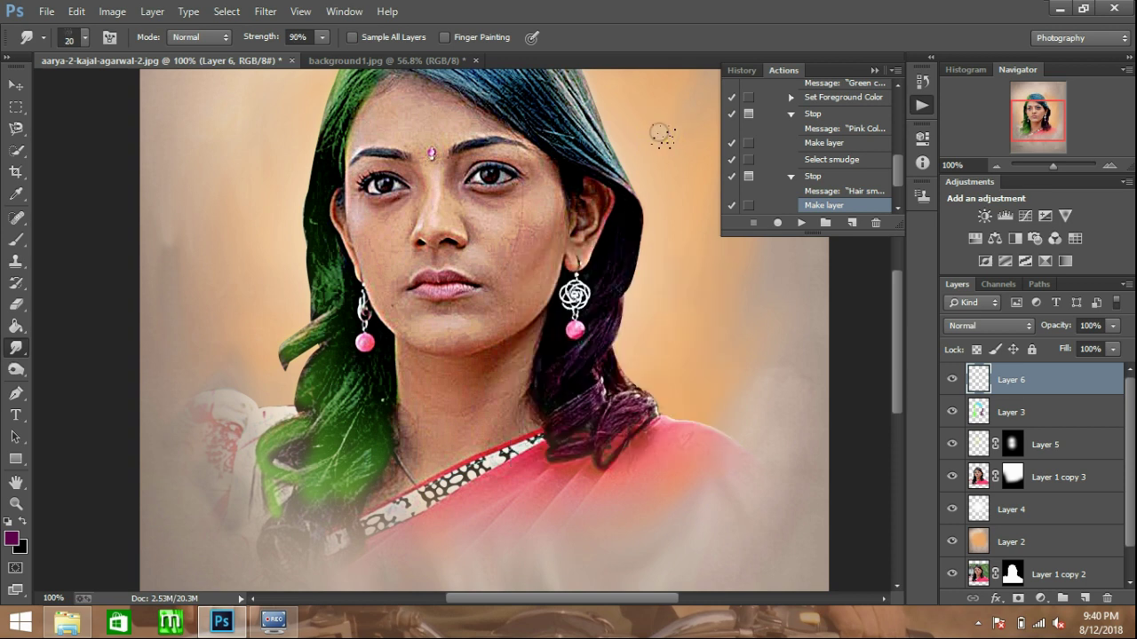
Turn on Sample All Layers for the smudge and zoom in on the hair top.
left_click(353, 37)
scroll(411, 180, "up", 5)
key("z")
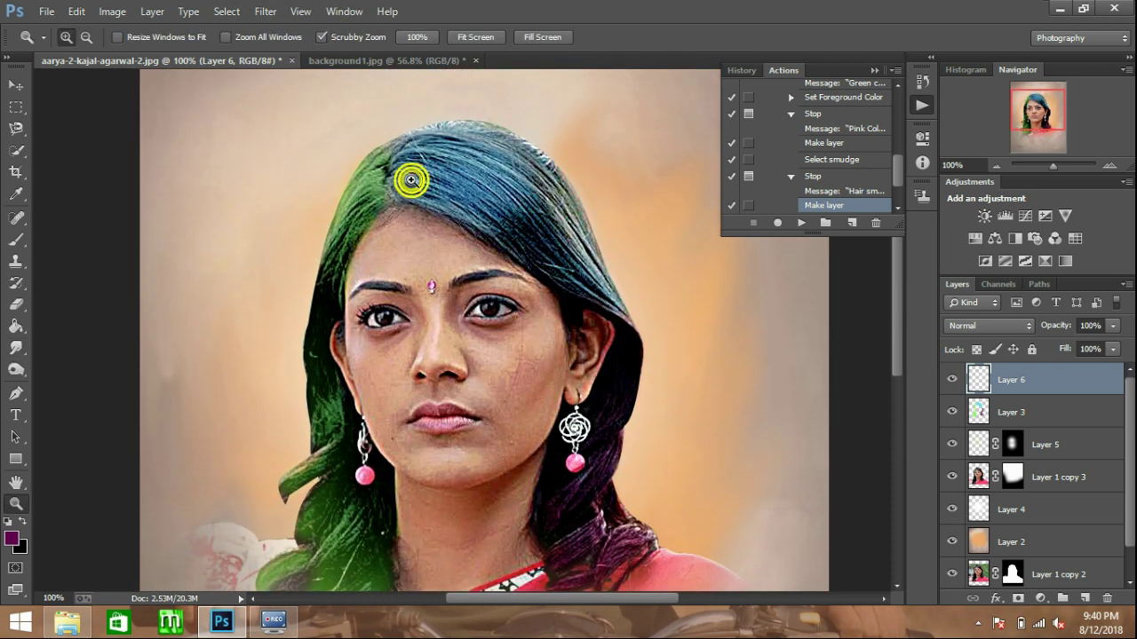
left_click(411, 180)
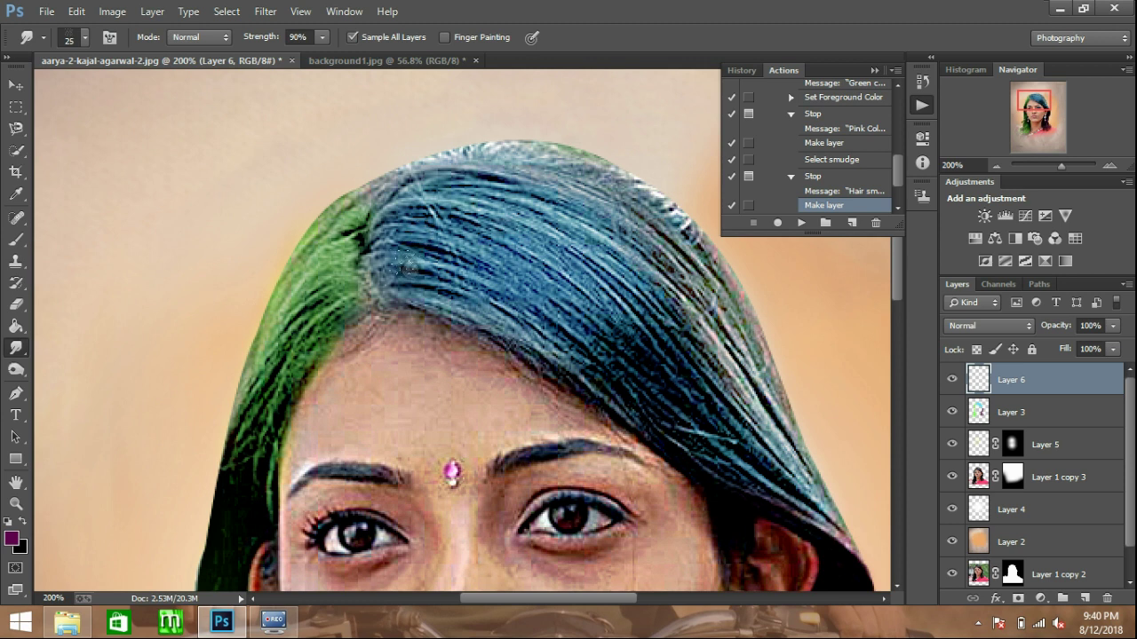
Smudge the blue hair strands down and right from the crown toward the shoulder.
mouse_move(382, 285)
left_mouse_down()
mouse_move(494, 305)
mouse_move(666, 427)
left_mouse_up()
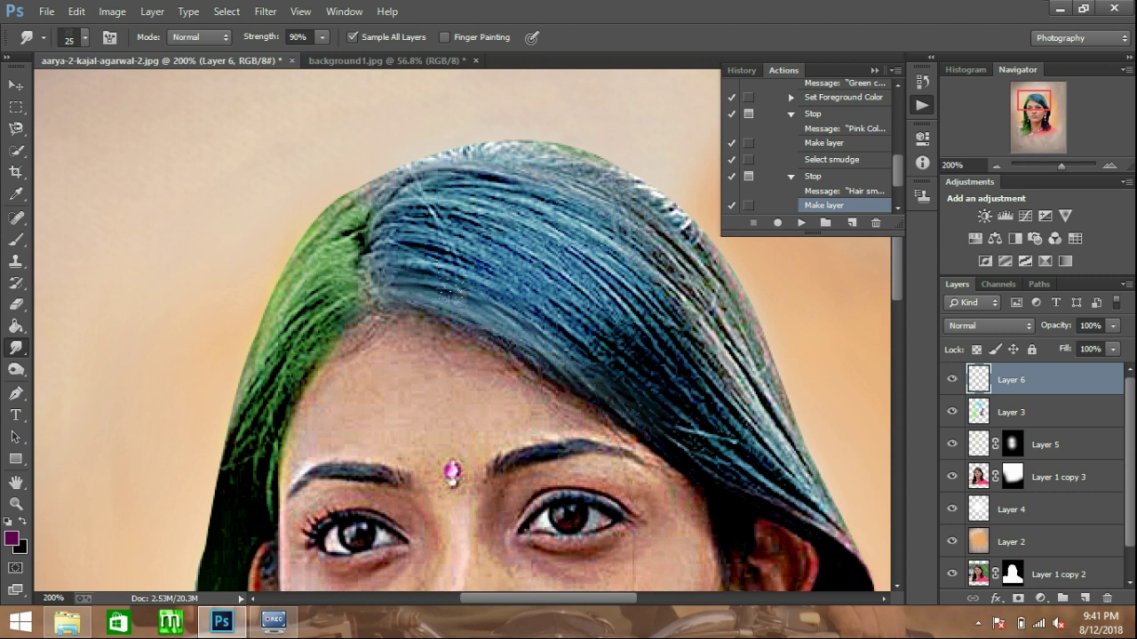
mouse_move(380, 263)
left_mouse_down()
mouse_move(548, 302)
mouse_move(782, 481)
left_mouse_up()
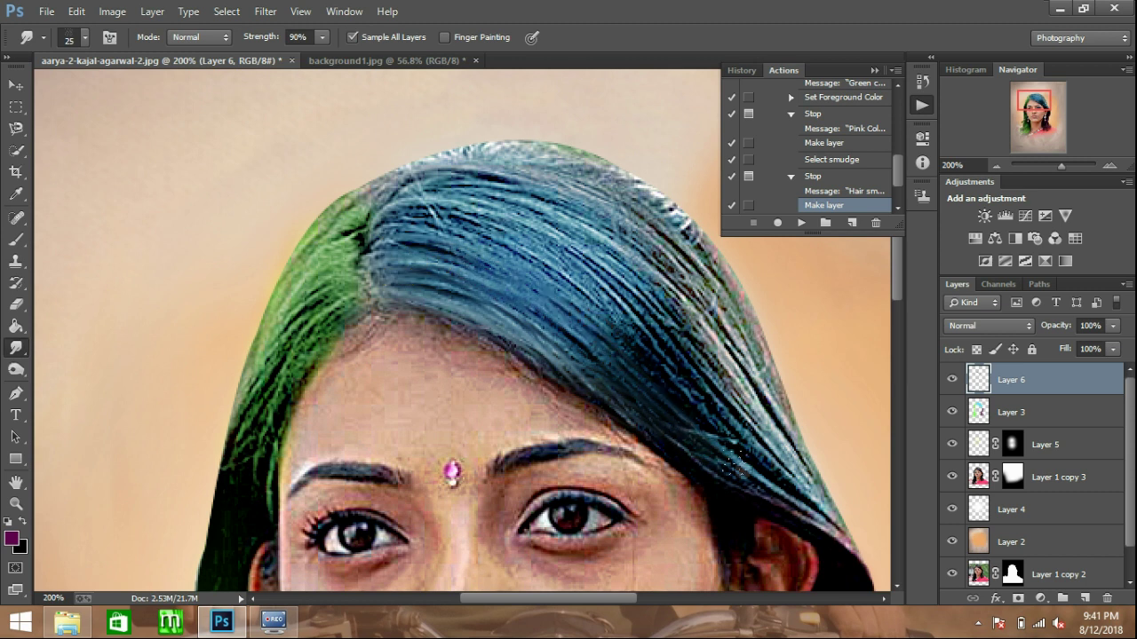
left_click_drag(391, 257, 733, 448)
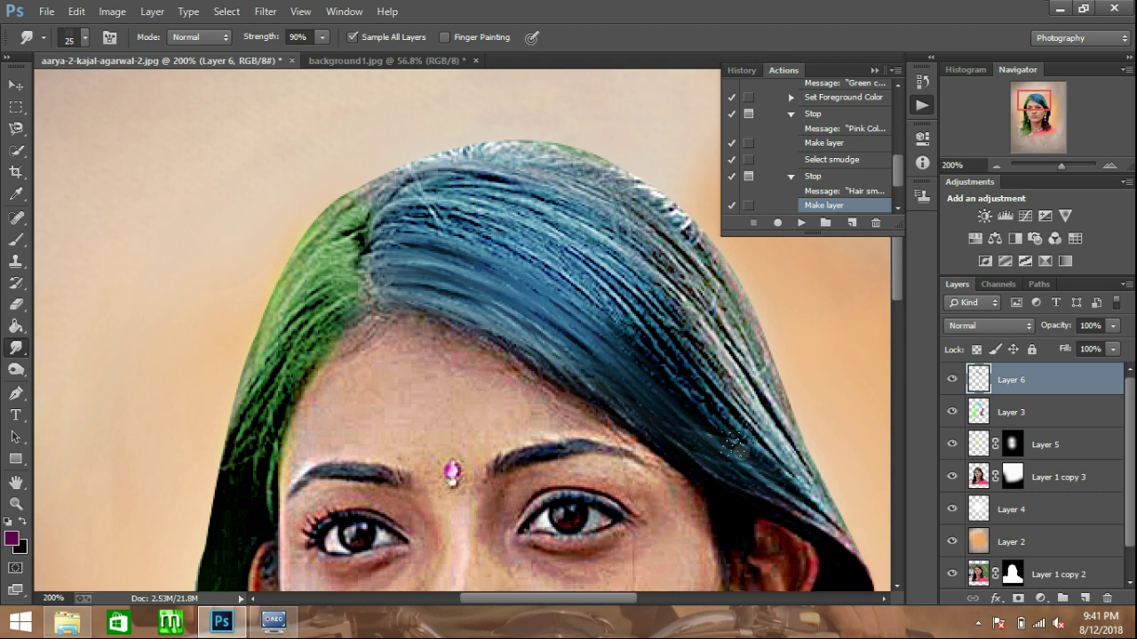
left_click_drag(424, 293, 649, 405)
left_click_drag(497, 312, 791, 506)
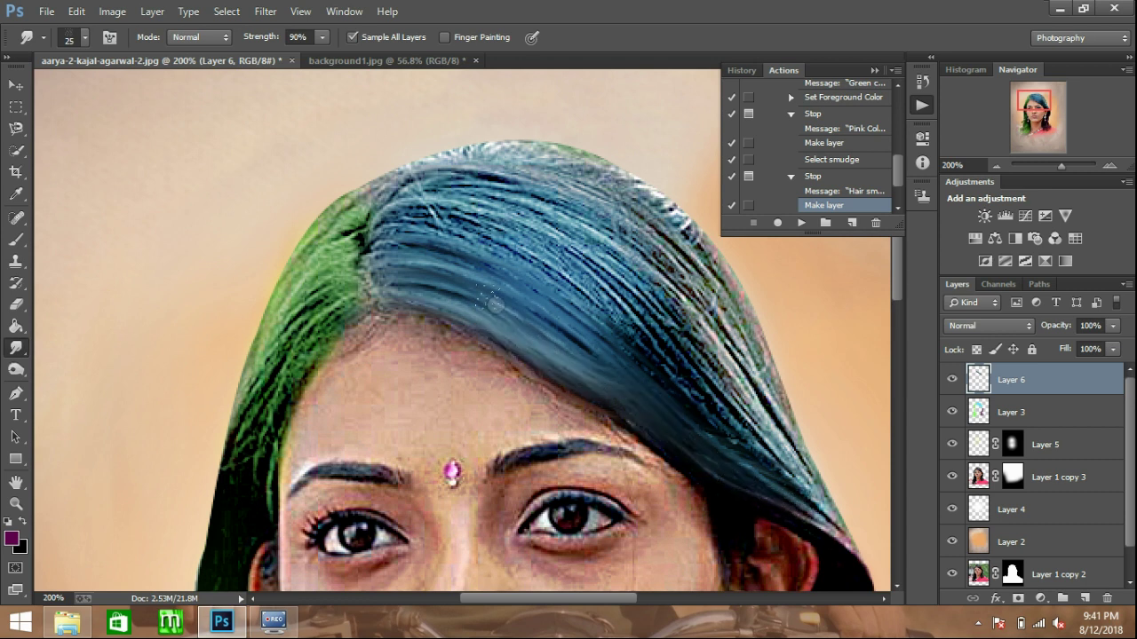
mouse_move(383, 234)
left_mouse_down()
mouse_move(449, 226)
mouse_move(519, 257)
mouse_move(761, 448)
left_mouse_up()
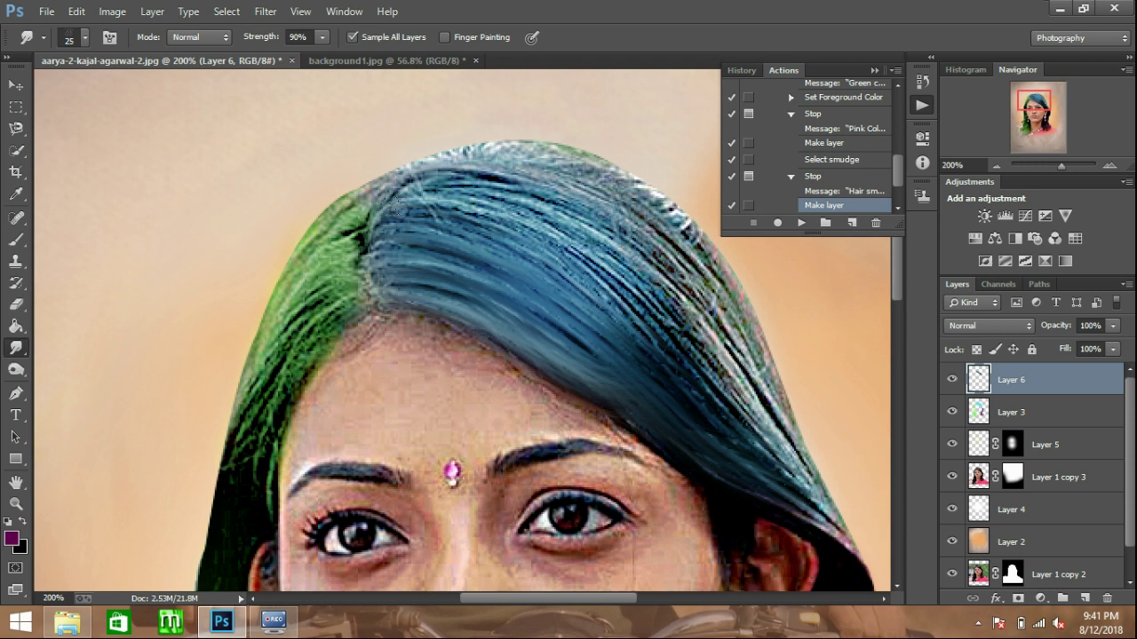
mouse_move(394, 219)
left_mouse_down()
mouse_move(524, 228)
mouse_move(567, 250)
mouse_move(797, 475)
left_mouse_up()
mouse_move(413, 222)
left_mouse_down()
mouse_move(516, 240)
mouse_move(781, 462)
left_mouse_up()
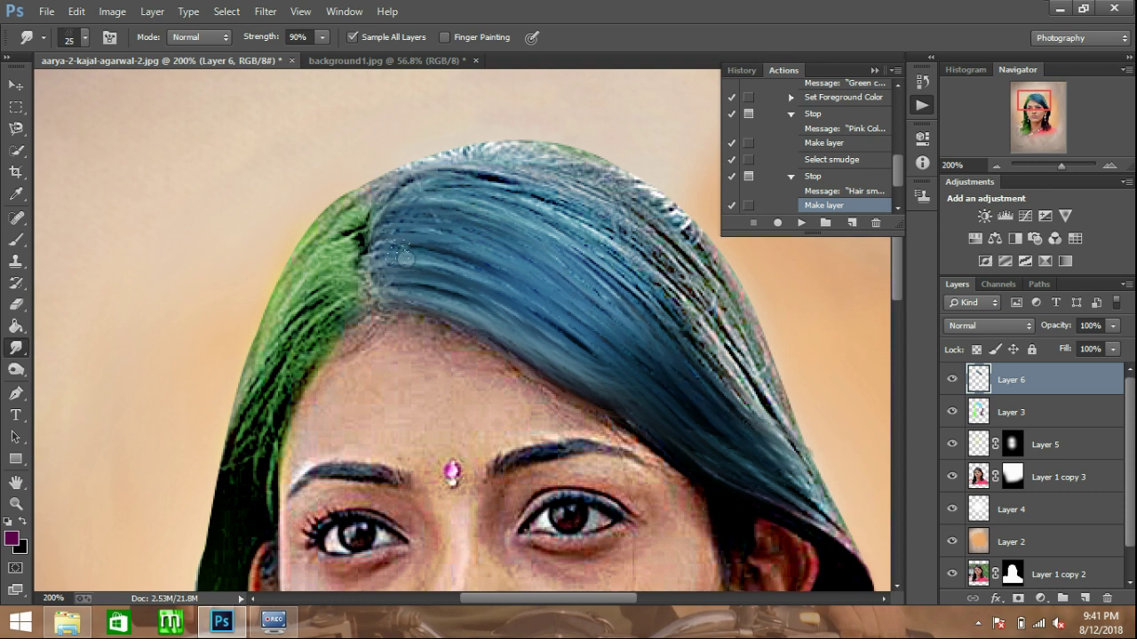
mouse_move(401, 235)
left_mouse_down()
mouse_move(477, 250)
mouse_move(635, 355)
mouse_move(728, 436)
left_mouse_up()
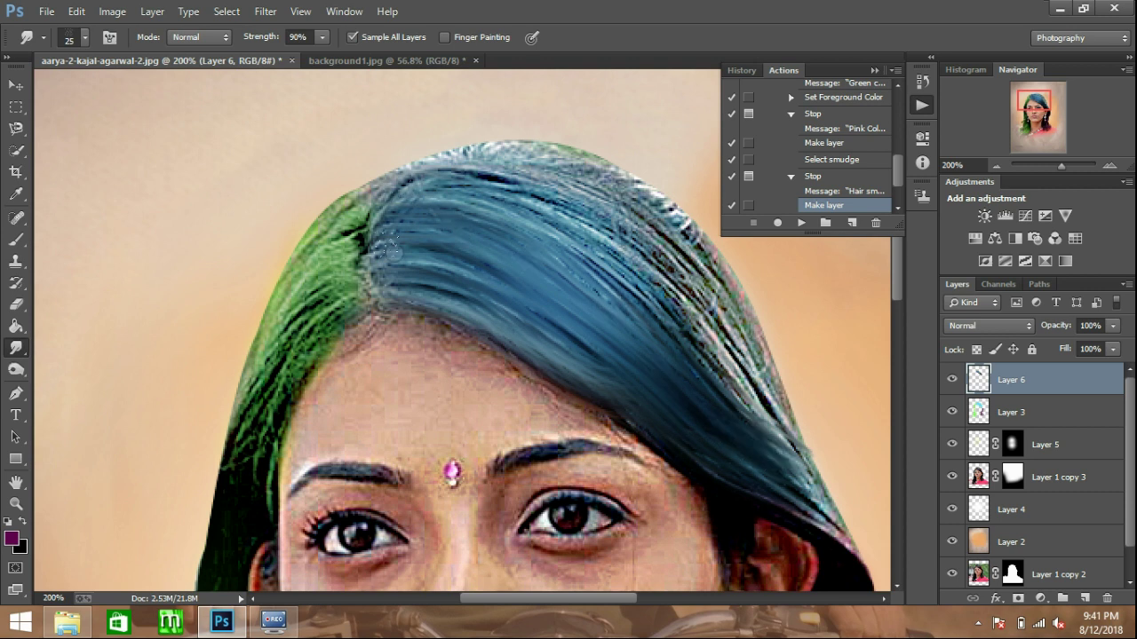
mouse_move(383, 244)
left_mouse_down()
mouse_move(410, 185)
mouse_move(391, 208)
mouse_move(516, 218)
mouse_move(762, 414)
left_mouse_up()
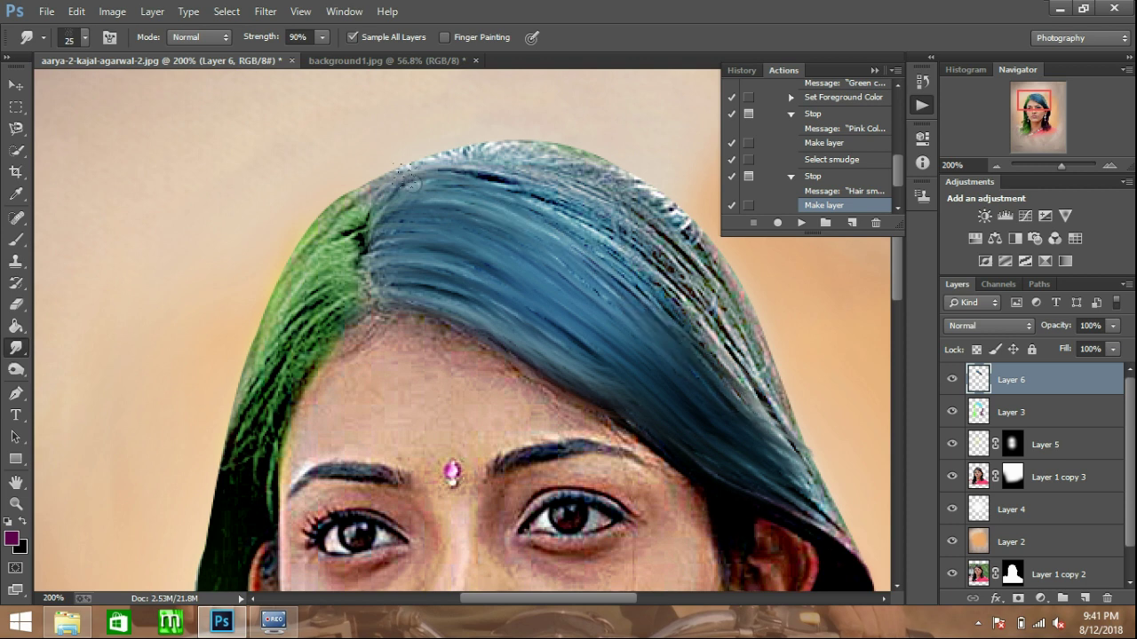
left_click_drag(411, 183, 662, 266)
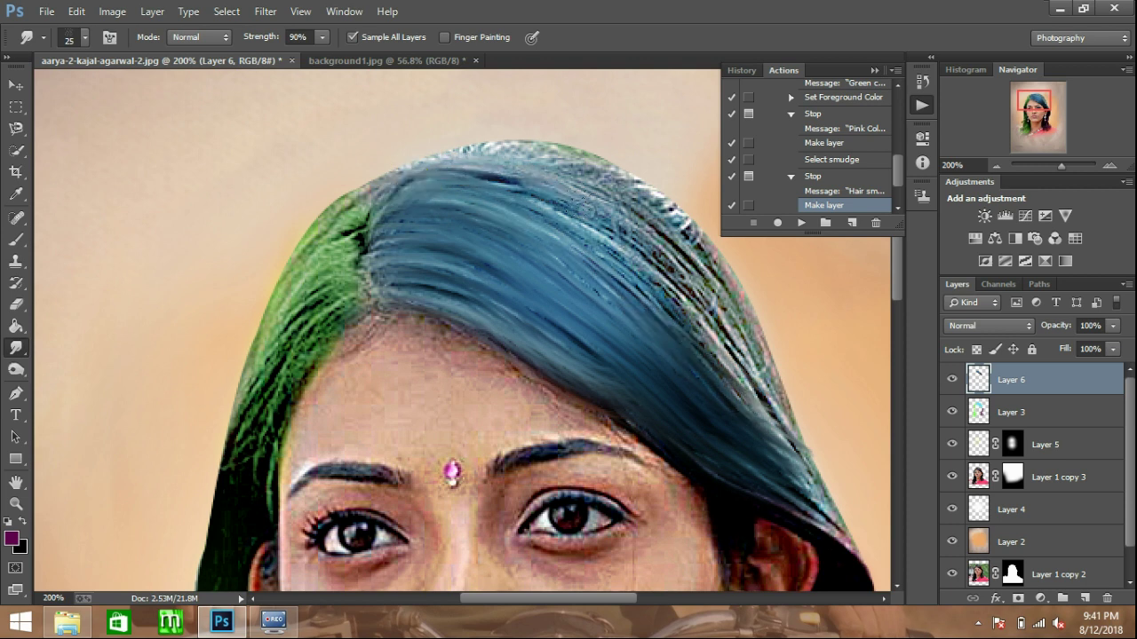
mouse_move(531, 216)
left_mouse_down()
mouse_move(580, 240)
mouse_move(702, 377)
left_mouse_up()
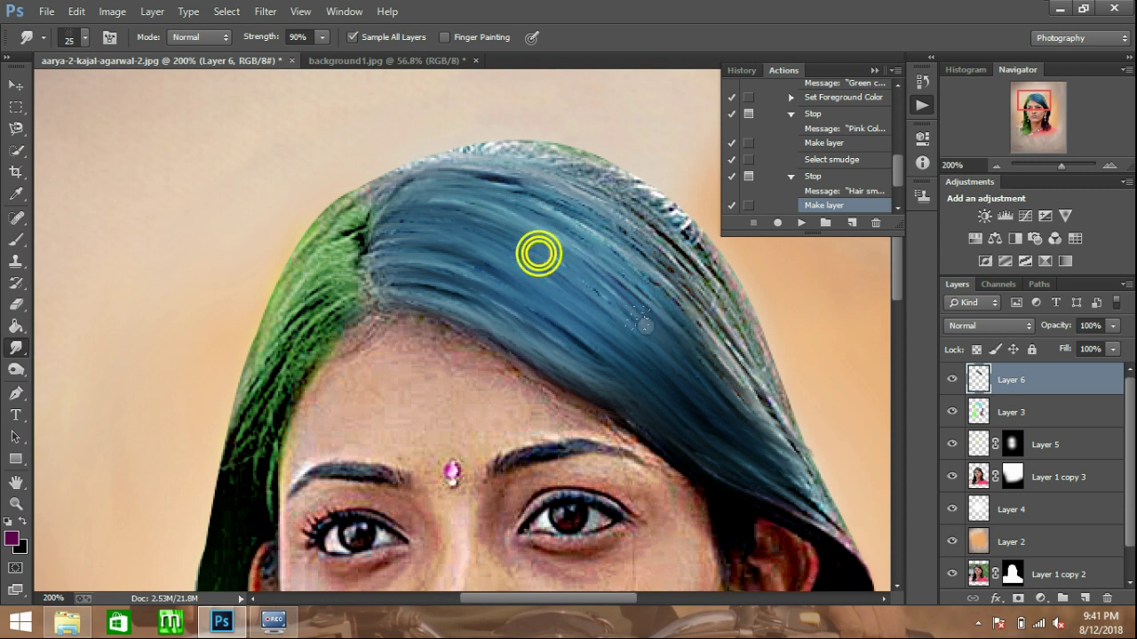
left_click_drag(533, 208, 782, 422)
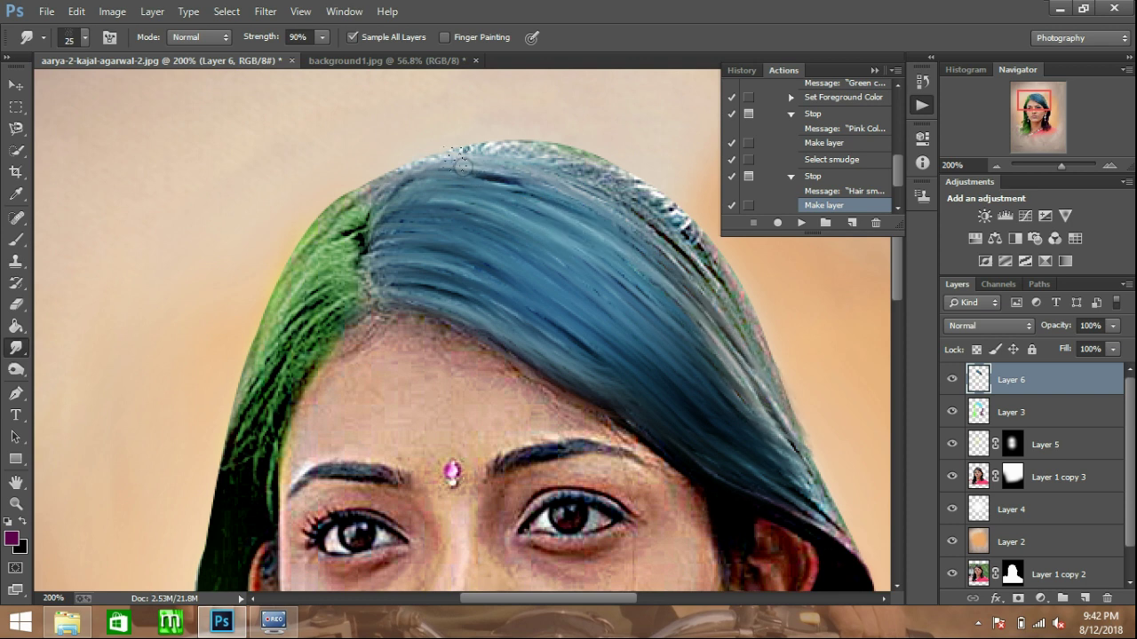
mouse_move(424, 276)
left_mouse_down()
mouse_move(543, 337)
mouse_move(644, 408)
left_mouse_up()
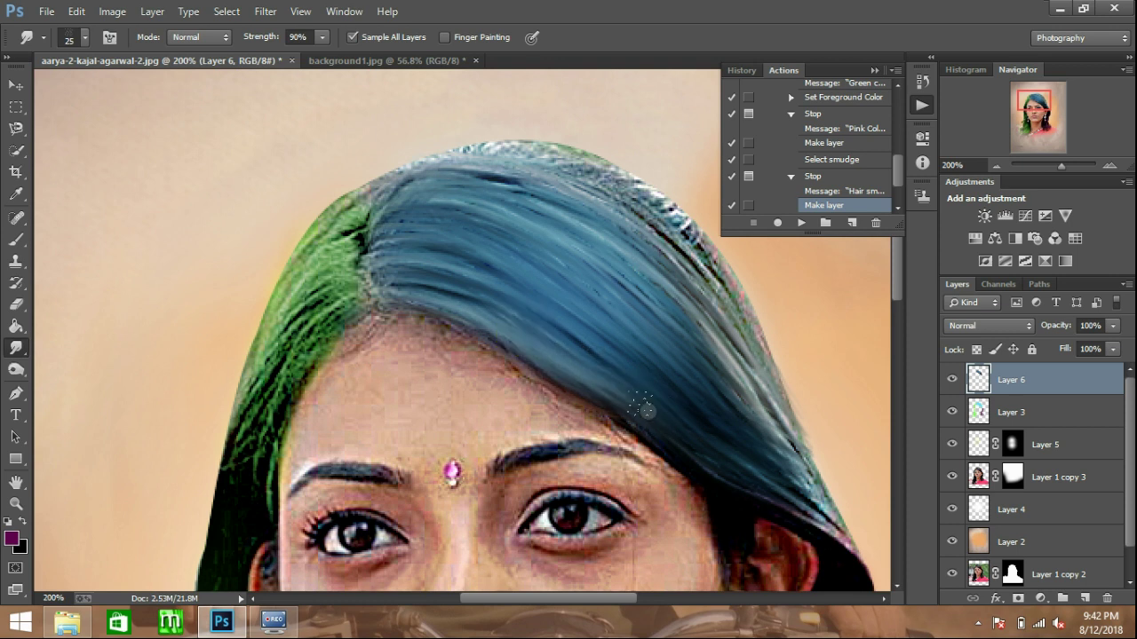
left_click_drag(691, 439, 825, 517)
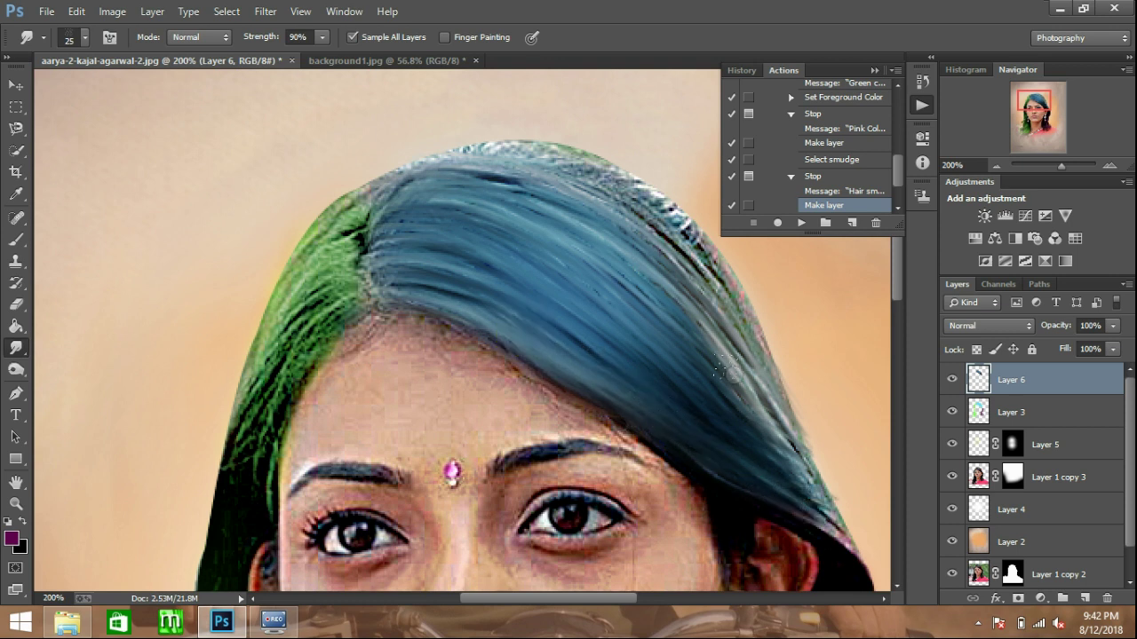
Smooth the speckled whitish strands along the hair top and its right edge.
left_click_drag(471, 160, 587, 189)
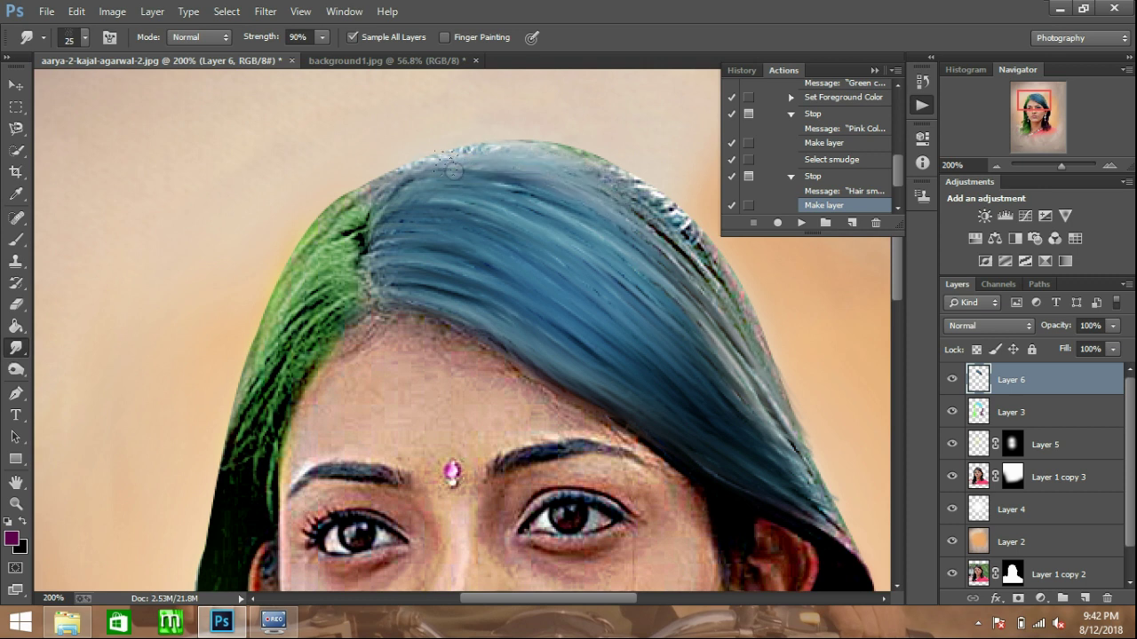
mouse_move(416, 178)
left_mouse_down()
mouse_move(519, 157)
mouse_move(437, 152)
mouse_move(527, 164)
left_mouse_up()
mouse_move(455, 169)
left_mouse_down()
mouse_move(577, 178)
mouse_move(659, 232)
left_mouse_up()
left_click_drag(607, 196, 679, 249)
left_click_drag(609, 194, 679, 249)
left_click_drag(642, 210, 684, 253)
mouse_move(639, 205)
left_mouse_down()
mouse_move(699, 272)
mouse_move(757, 382)
left_mouse_up()
Streak the lower-right edge of the blue hair down toward the right.
left_click_drag(736, 337, 762, 415)
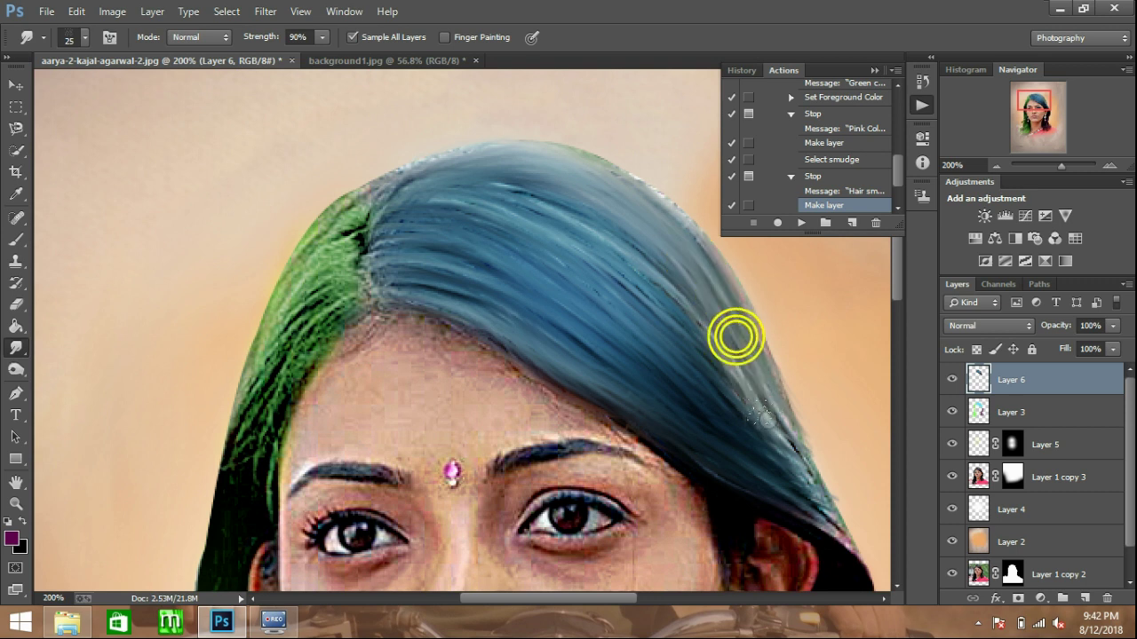
left_click_drag(686, 336, 759, 416)
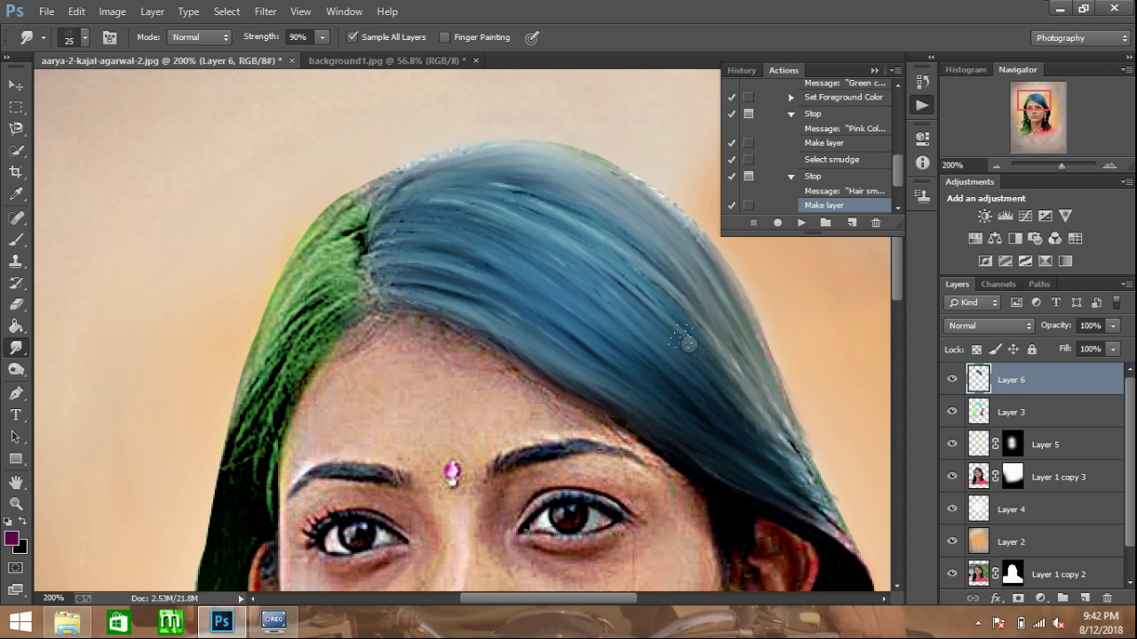
mouse_move(684, 338)
left_mouse_down()
mouse_move(773, 469)
mouse_move(840, 532)
left_mouse_up()
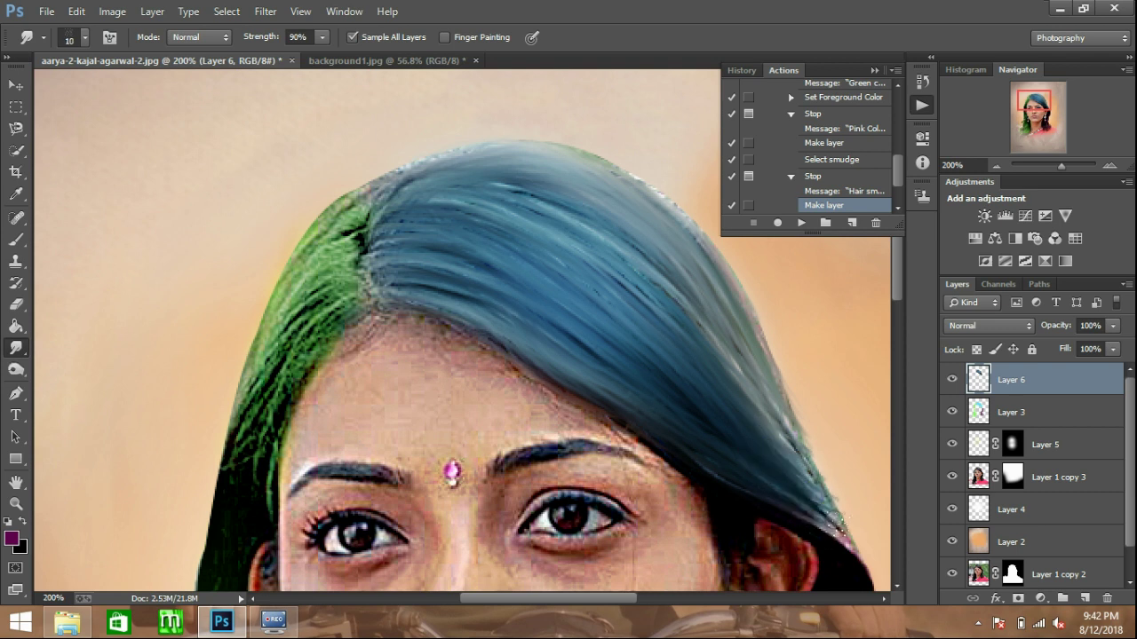
left_click_drag(801, 463, 842, 542)
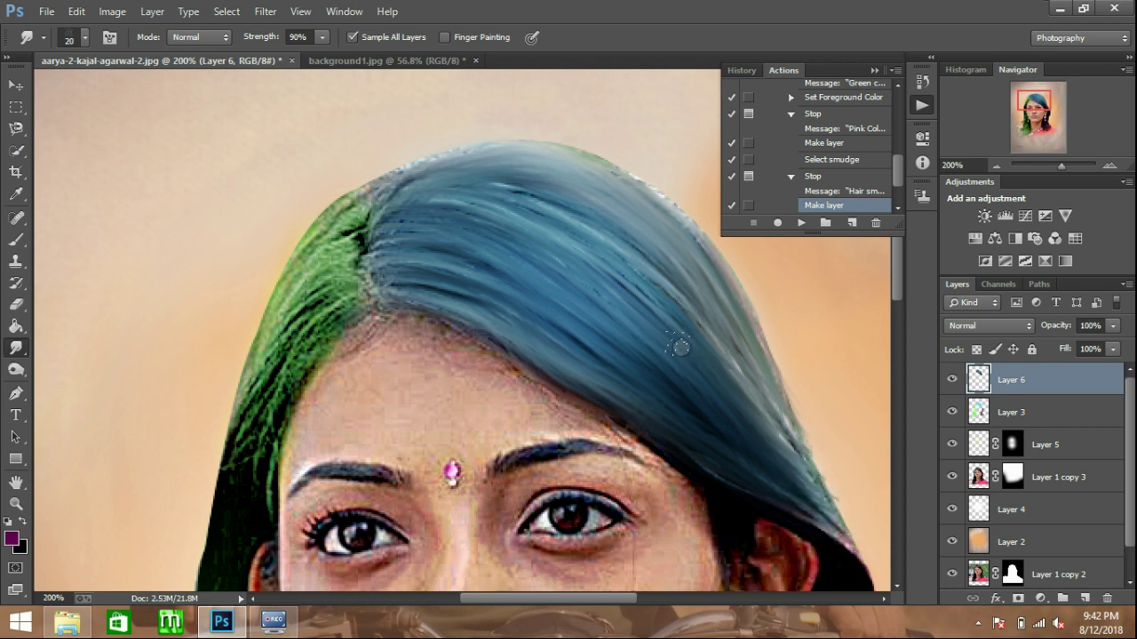
Sweep smooth streaks down-right from the crown across the top of the blue hair.
left_click_drag(506, 192, 643, 303)
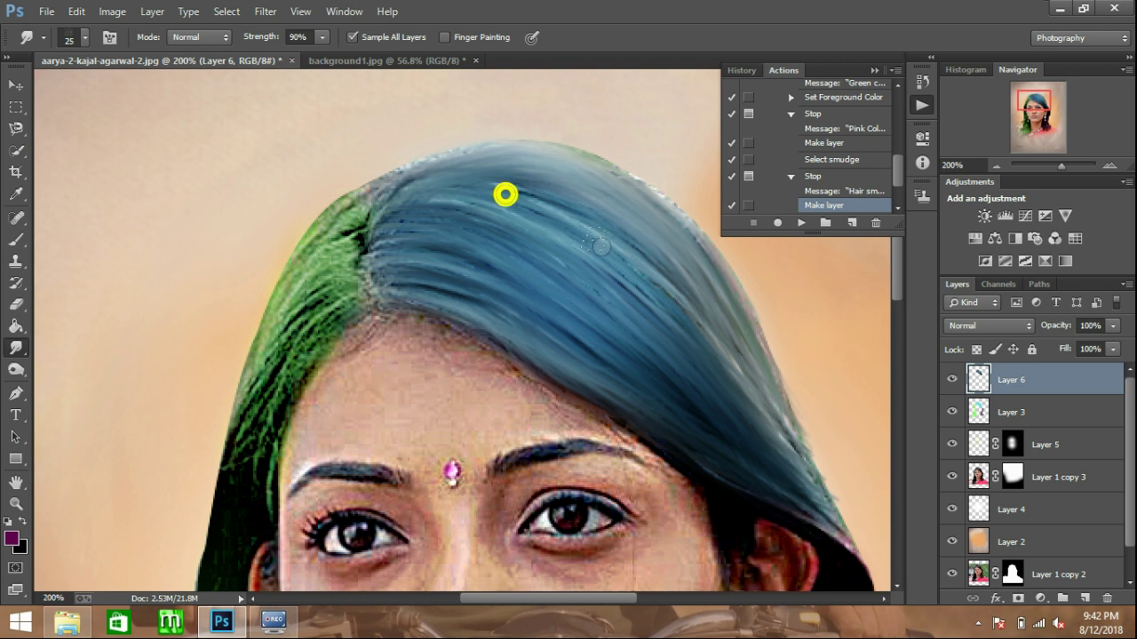
left_click_drag(507, 193, 708, 364)
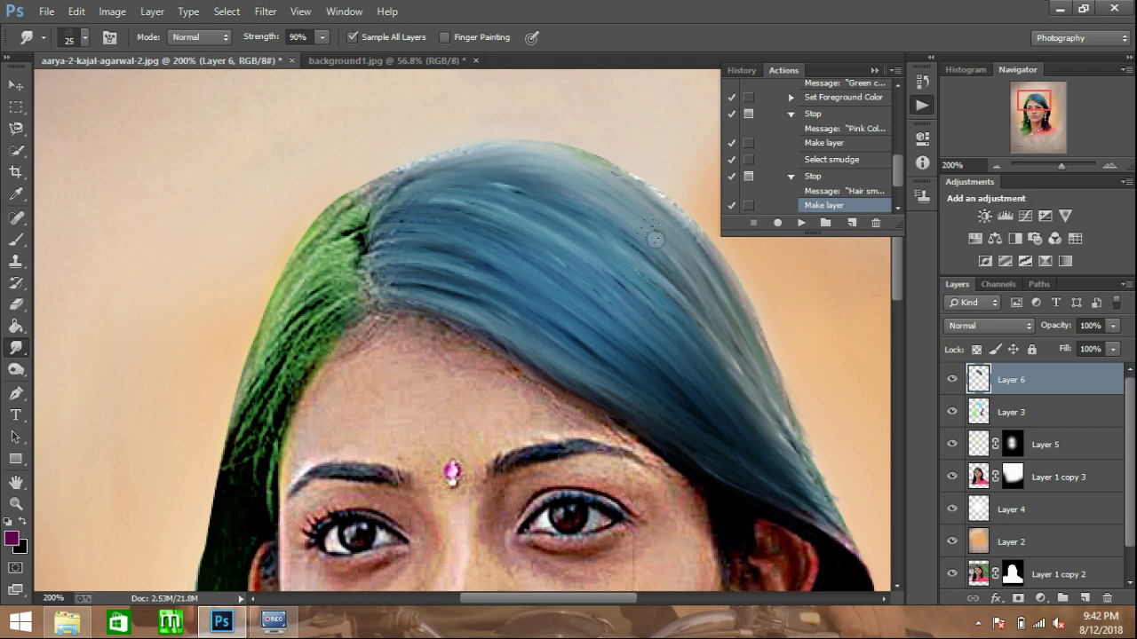
left_click(636, 204)
left_click_drag(439, 305, 658, 407)
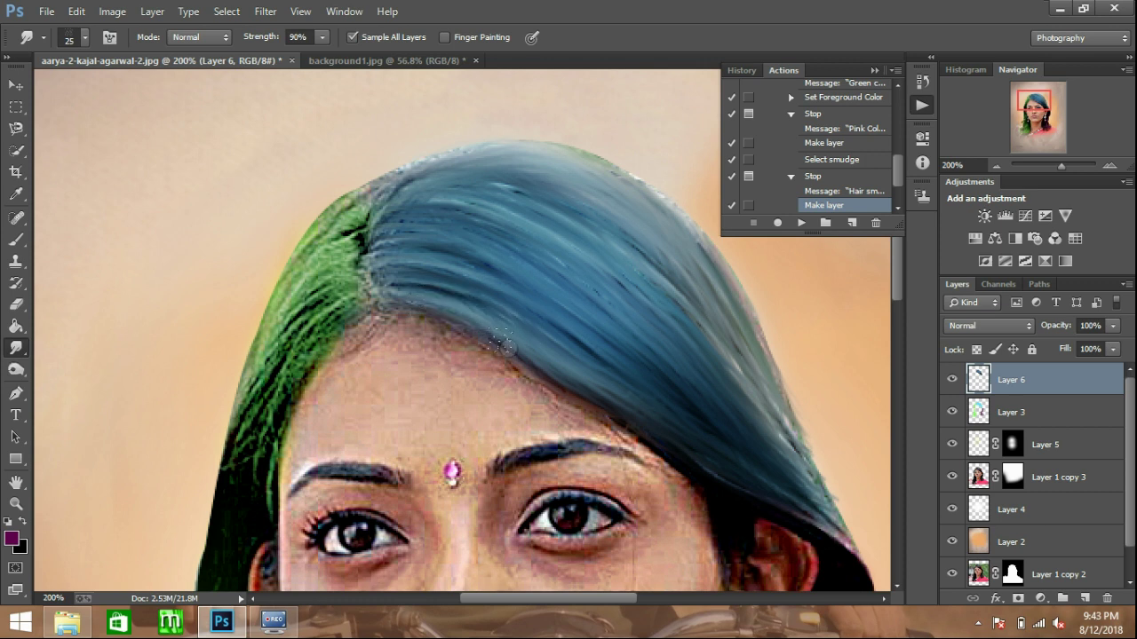
left_click_drag(404, 280, 750, 460)
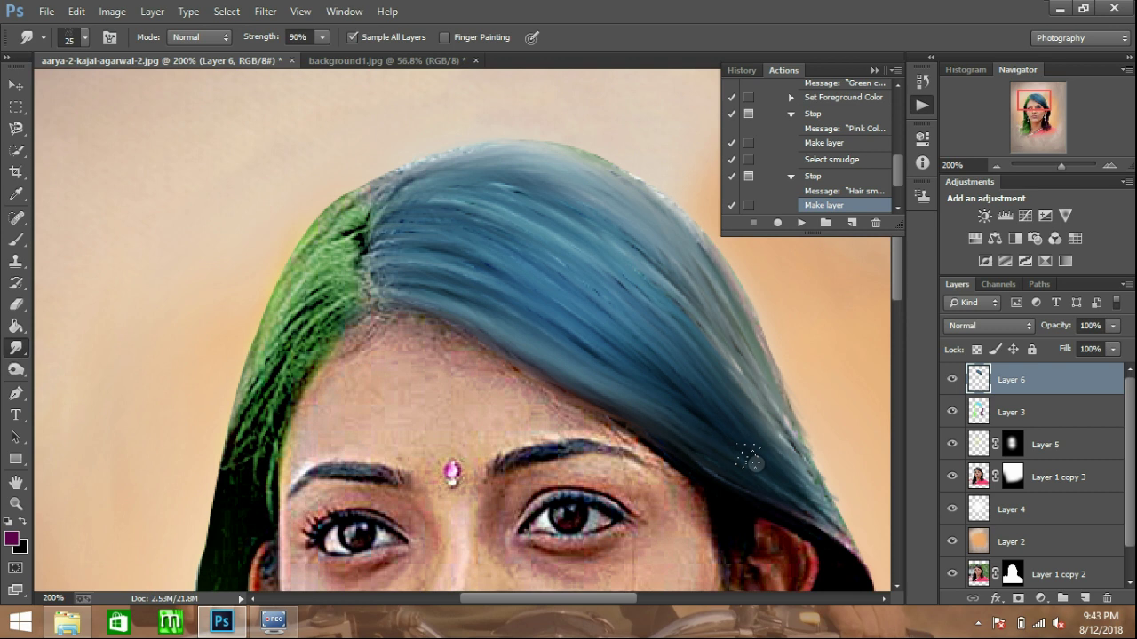
left_click_drag(402, 210, 715, 390)
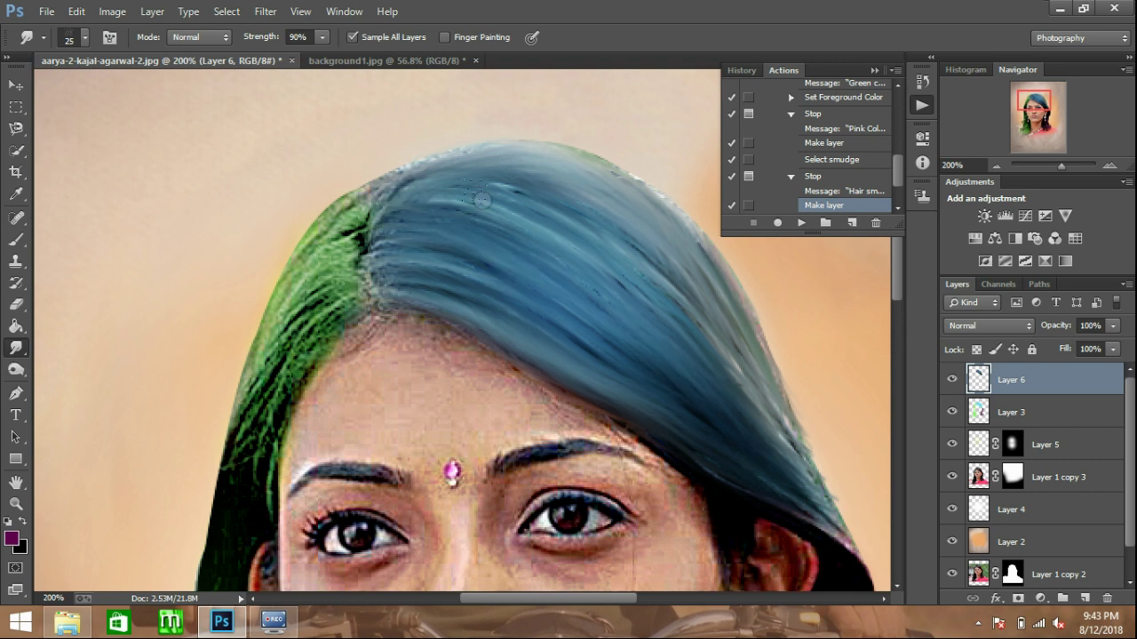
left_click_drag(471, 187, 743, 388)
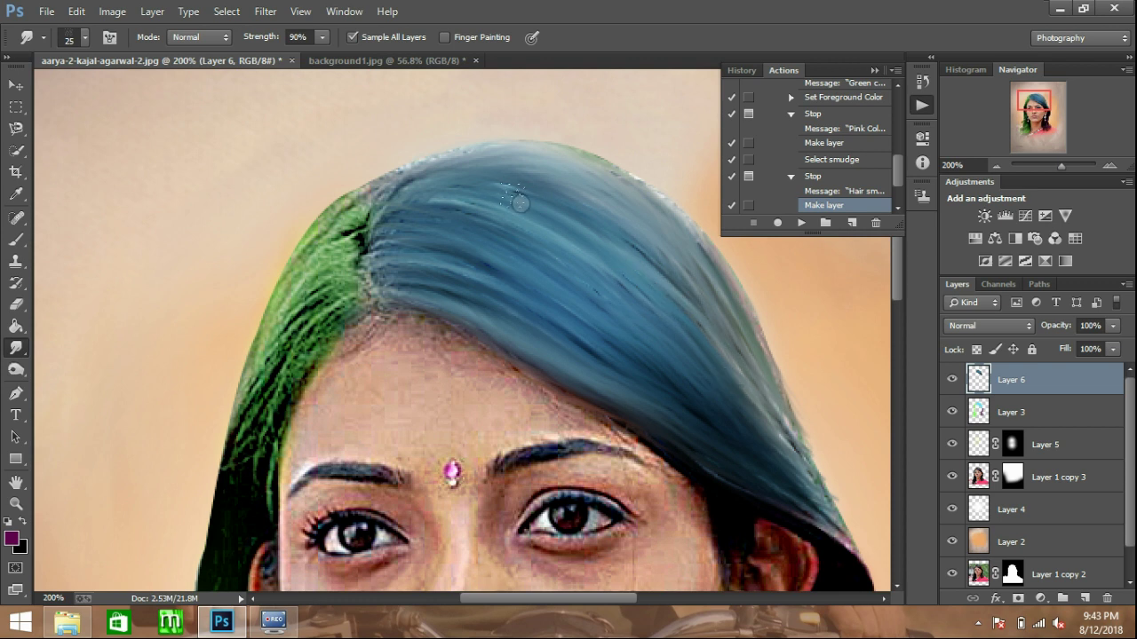
left_click_drag(414, 189, 594, 190)
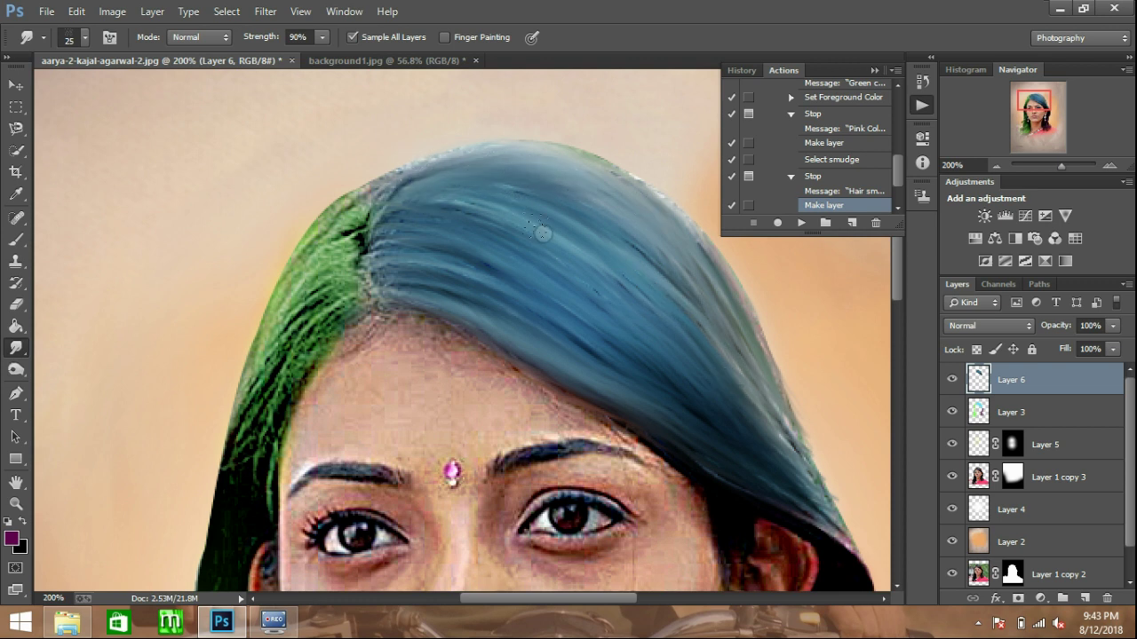
Smudge the green hair's left edge downward from the parting toward the cheek.
scroll(542, 232, "down", 3)
left_click_drag(352, 179, 234, 403)
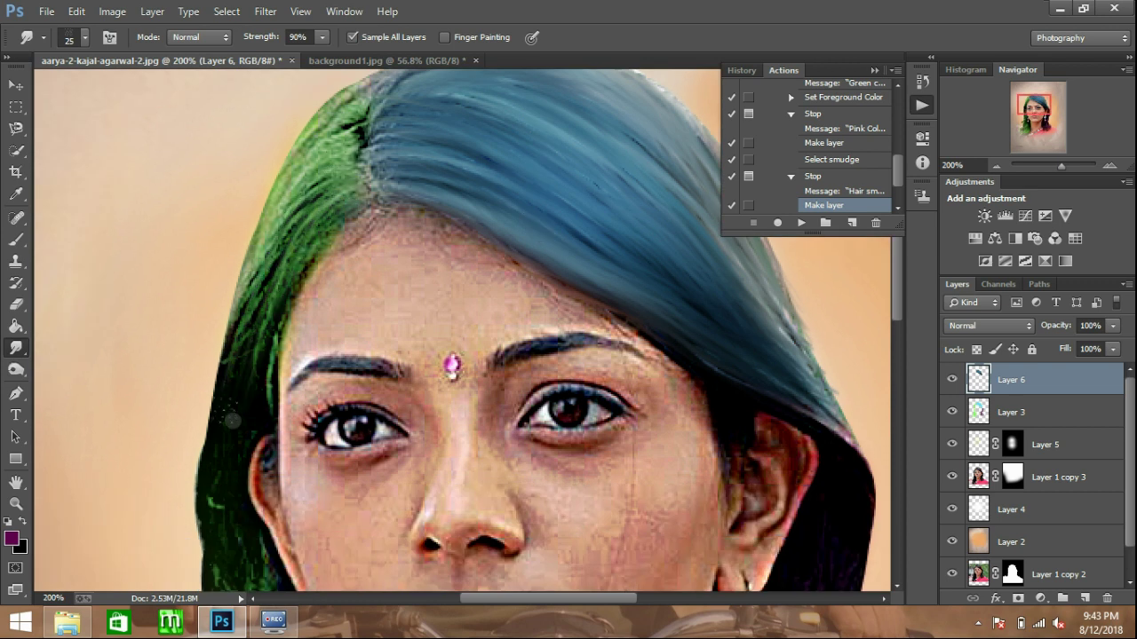
mouse_move(337, 195)
left_mouse_down()
mouse_move(258, 329)
mouse_move(224, 446)
left_mouse_up()
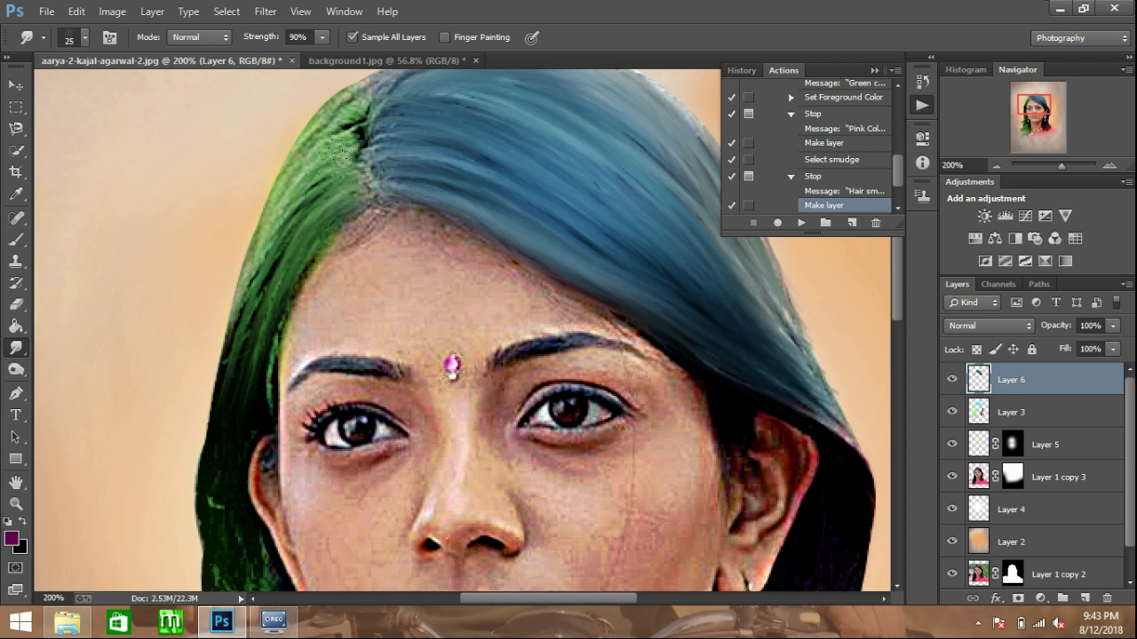
left_click_drag(345, 158, 230, 380)
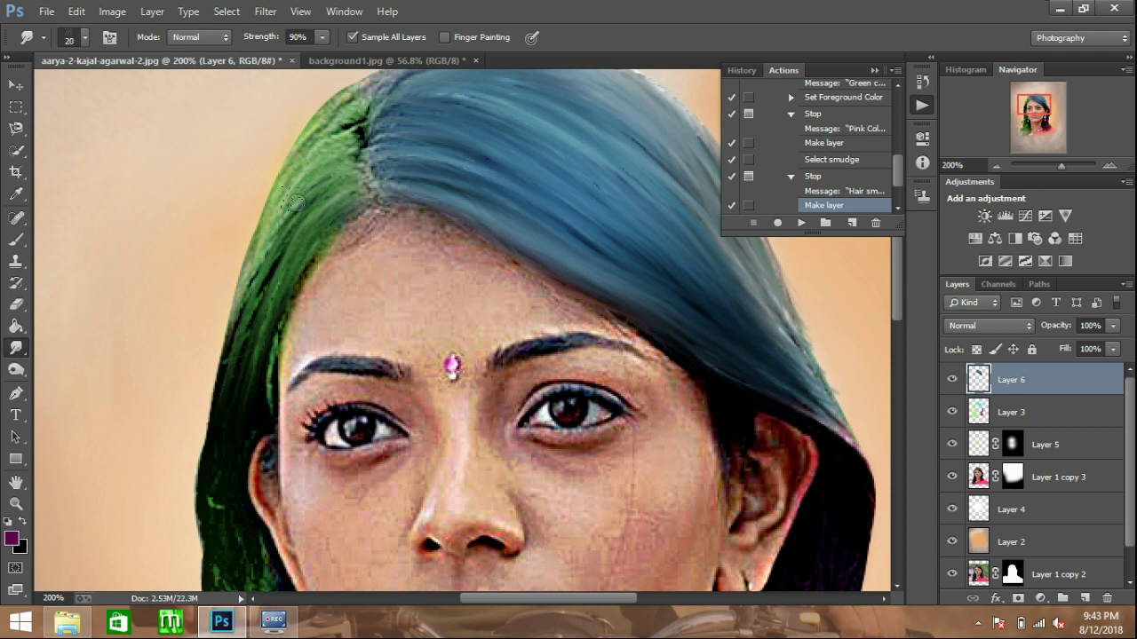
left_click_drag(346, 140, 278, 244)
left_click_drag(255, 296, 251, 327)
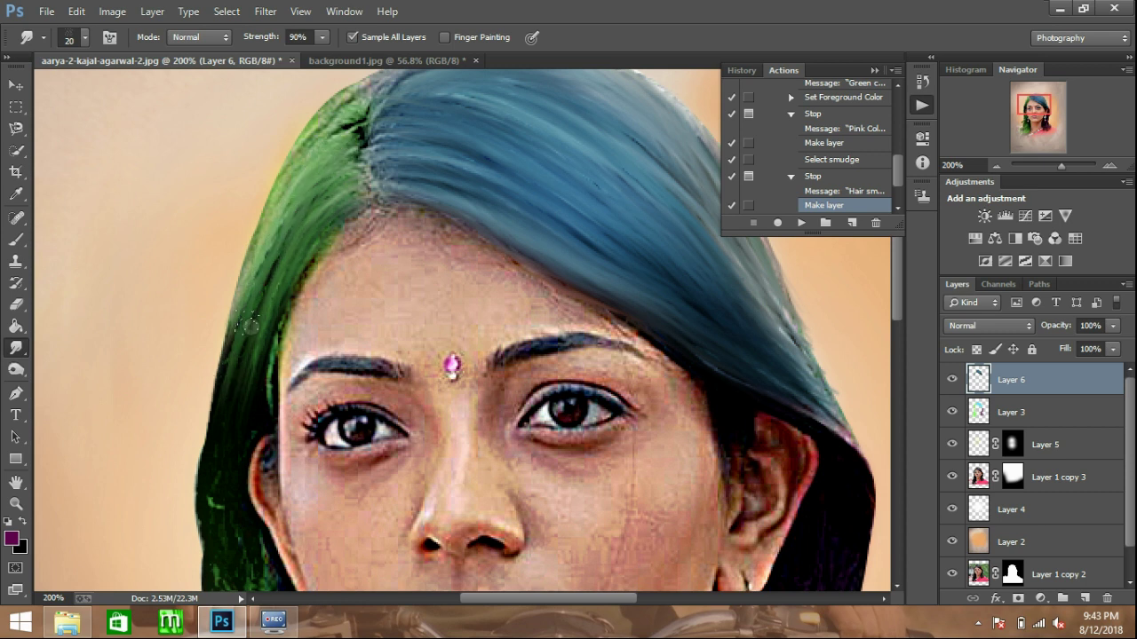
scroll(357, 145, "up", 1)
mouse_move(355, 122)
left_mouse_down()
mouse_move(277, 253)
mouse_move(226, 433)
left_mouse_up()
left_click_drag(349, 140, 318, 181)
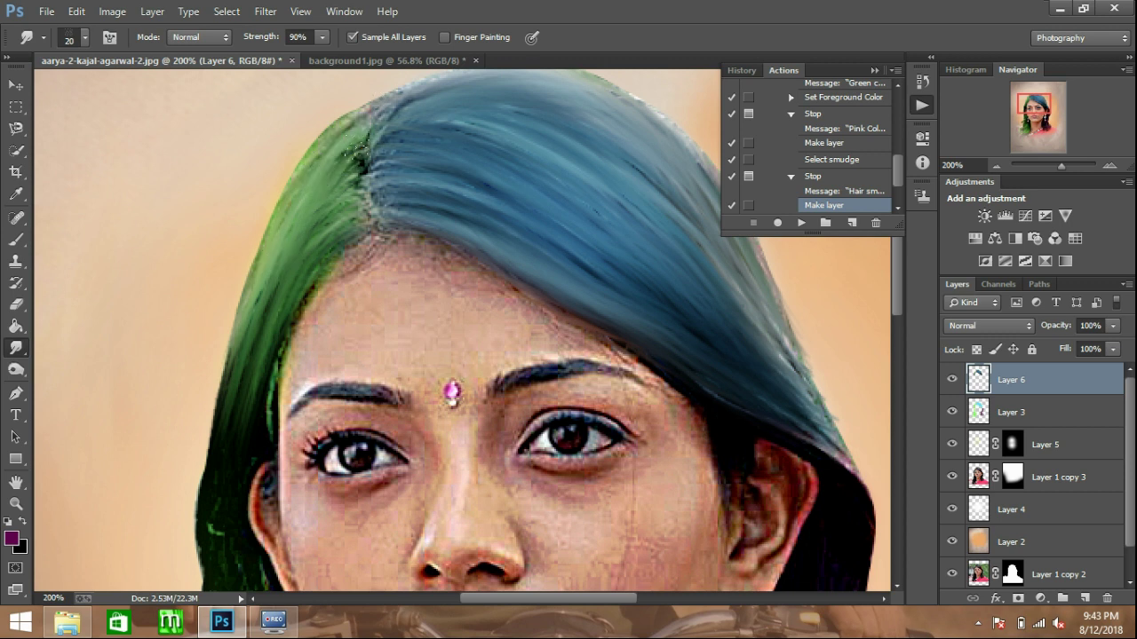
mouse_move(359, 132)
left_mouse_down()
mouse_move(292, 217)
mouse_move(318, 224)
left_mouse_up()
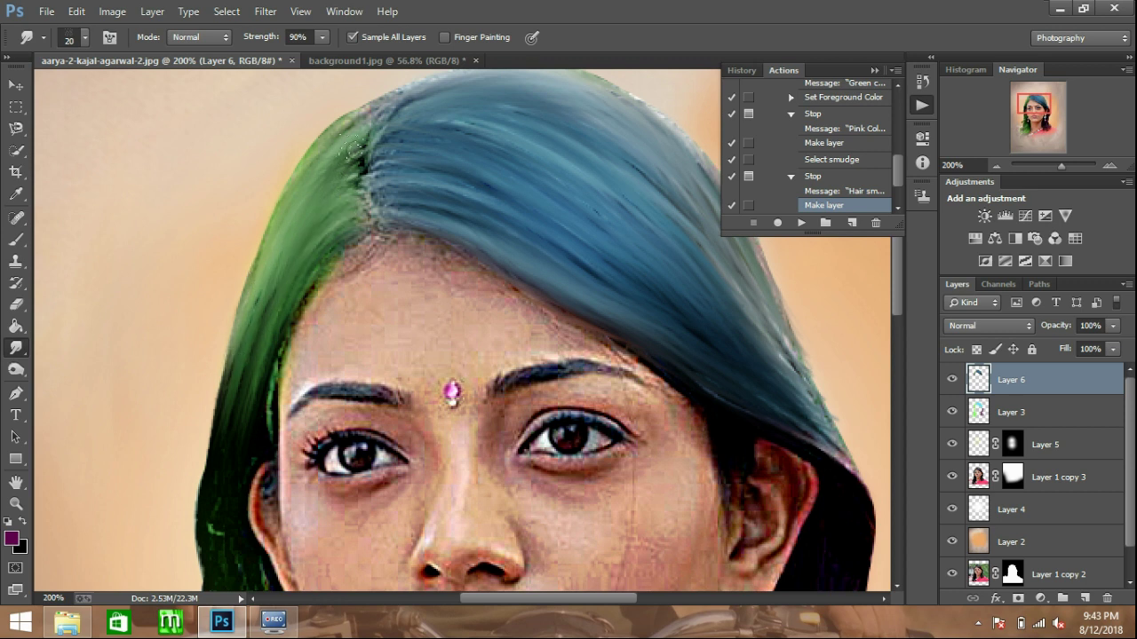
mouse_move(352, 131)
left_mouse_down()
mouse_move(242, 364)
mouse_move(206, 497)
left_mouse_up()
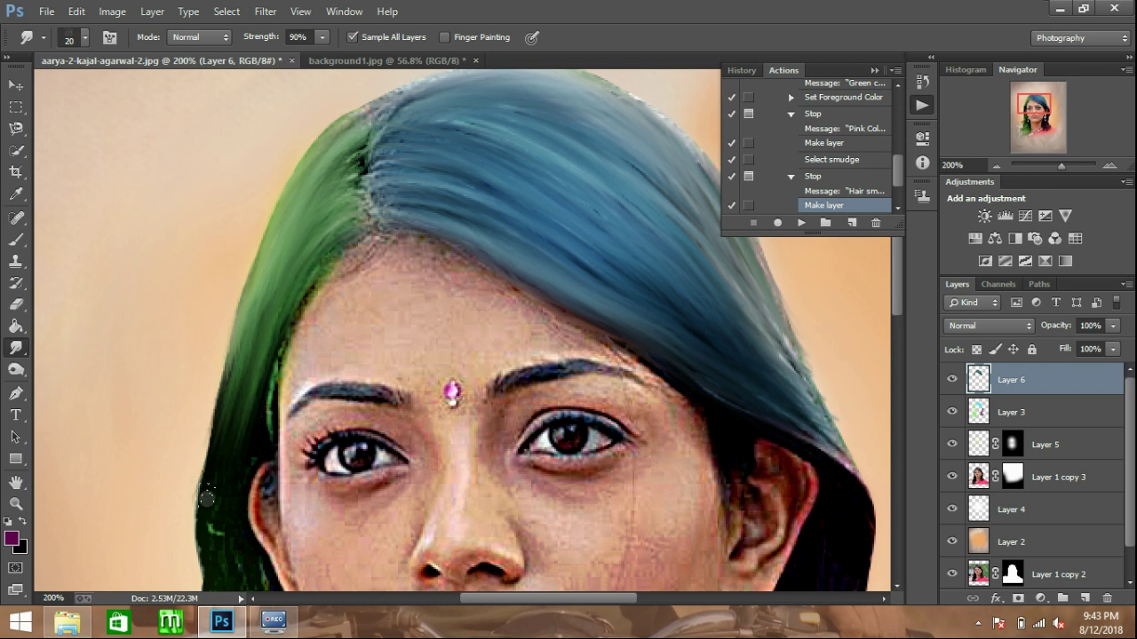
left_click_drag(301, 290, 253, 447)
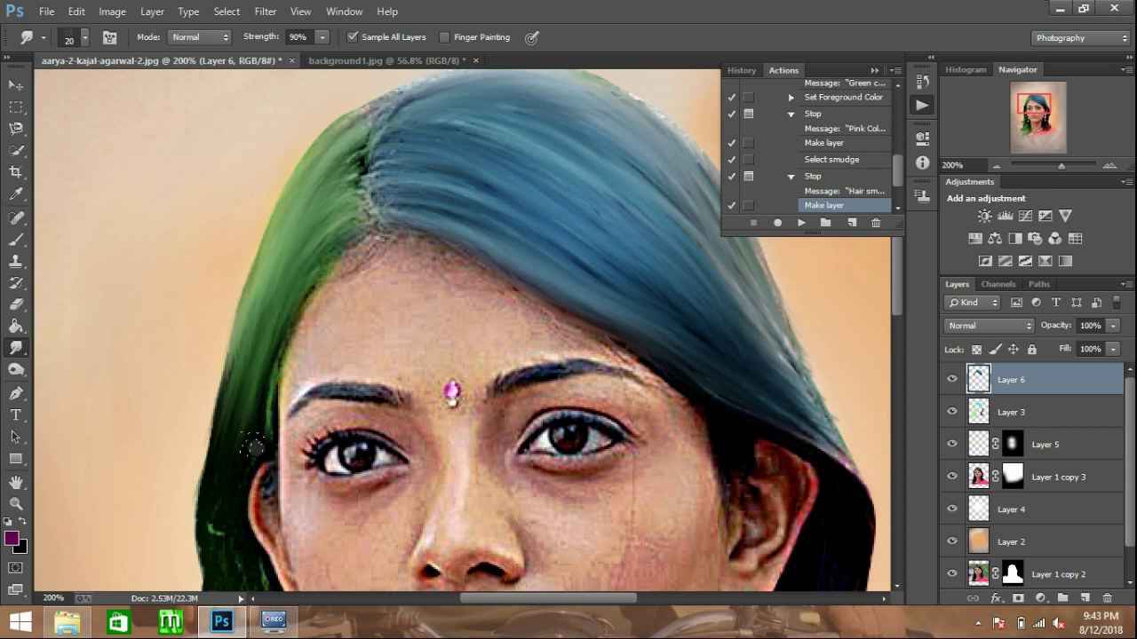
Blend strands along the green-blue parting and reshape the left hair edge near the ear.
scroll(253, 447, "down", 1)
scroll(311, 338, "up", 2)
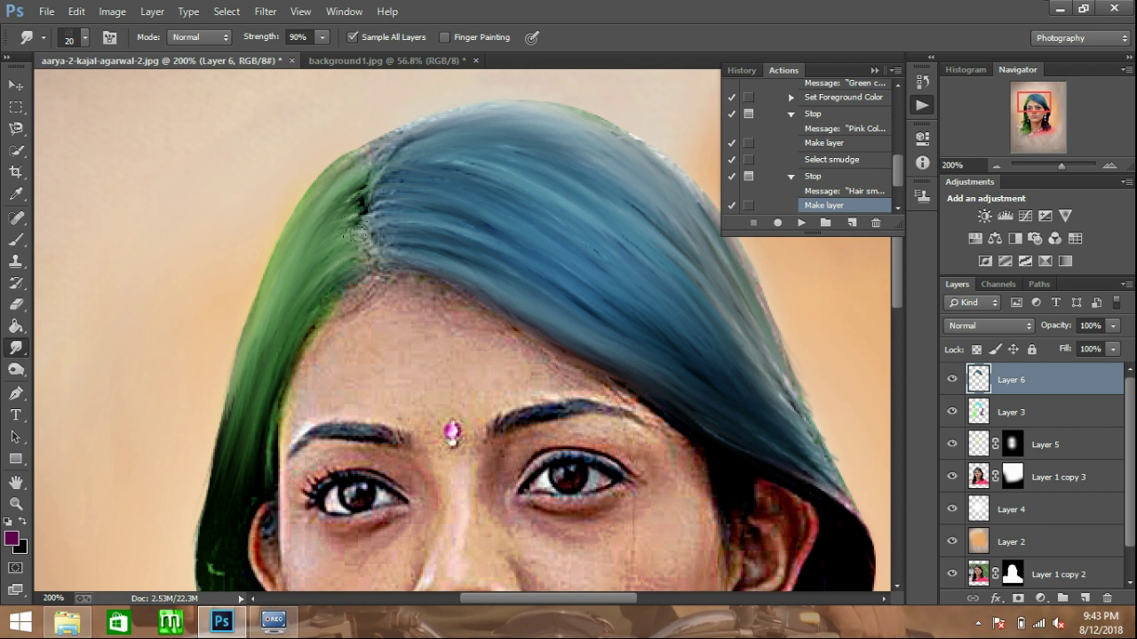
left_click_drag(349, 237, 381, 157)
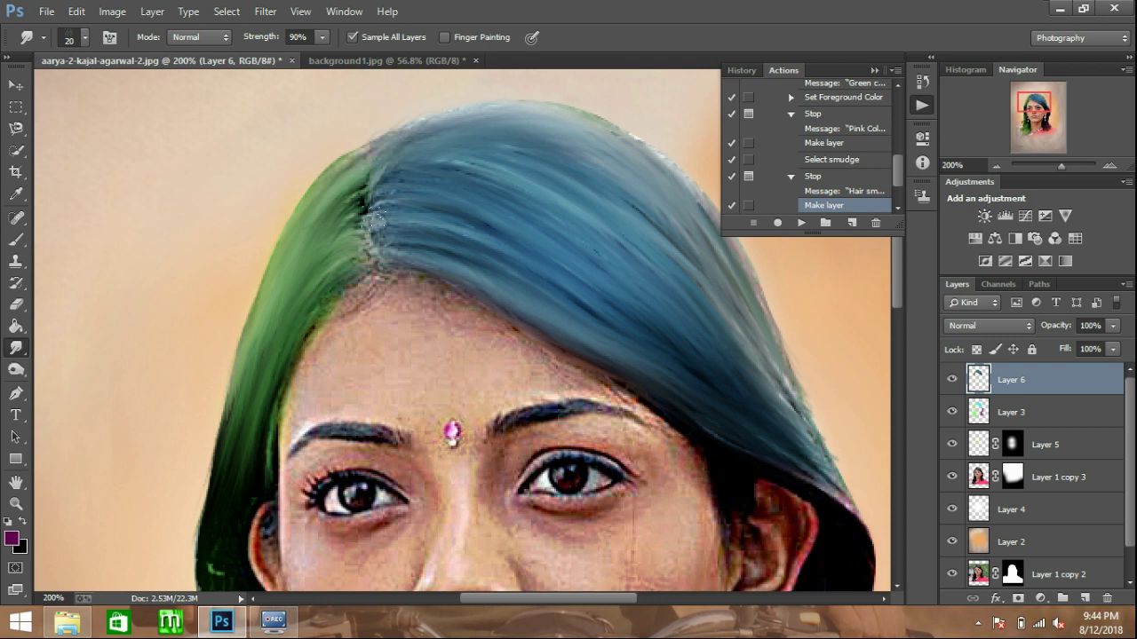
mouse_move(367, 230)
left_mouse_down()
mouse_move(364, 269)
mouse_move(378, 261)
mouse_move(347, 272)
left_mouse_up()
scroll(347, 272, "down", 3)
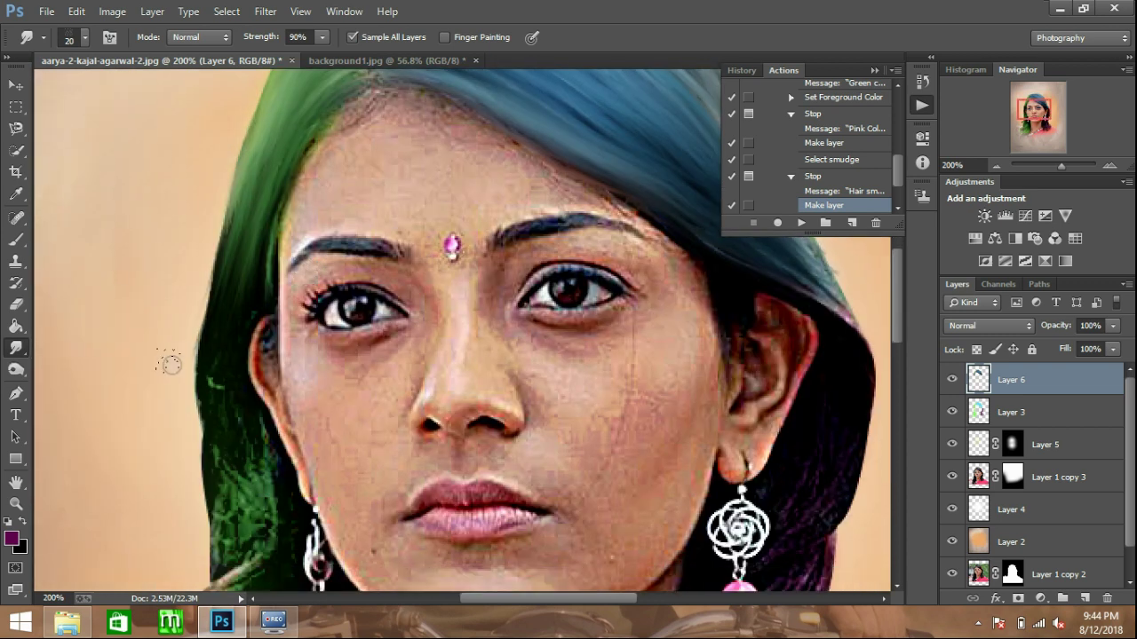
left_click_drag(225, 320, 247, 418)
left_click(234, 394)
scroll(244, 525, "down", 2)
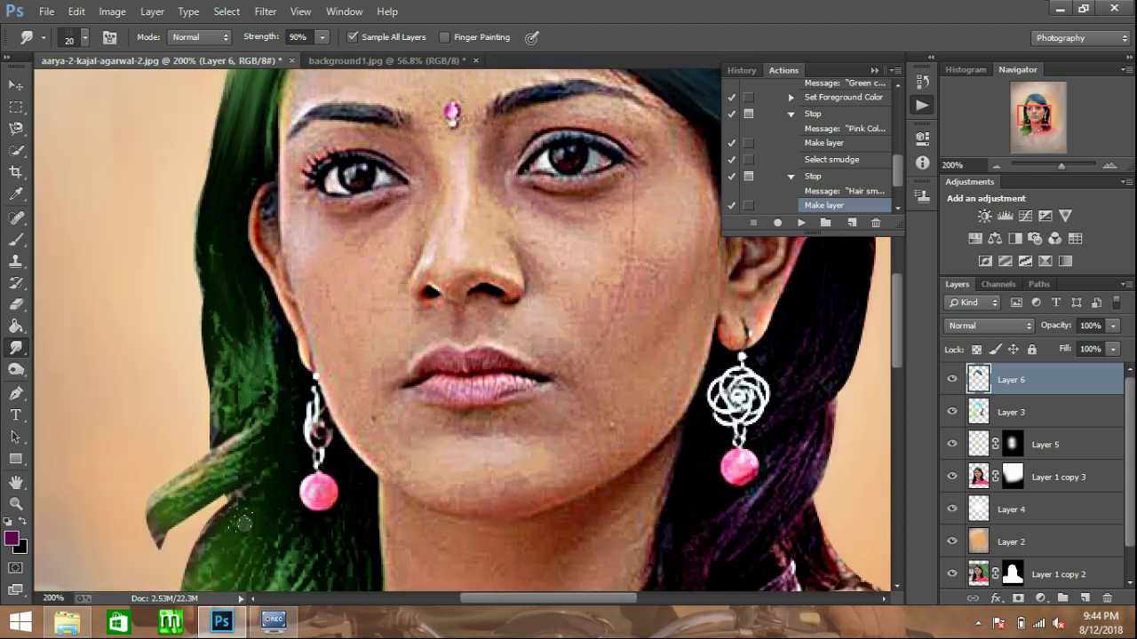
left_click_drag(222, 321, 228, 404)
left_click_drag(244, 301, 263, 348)
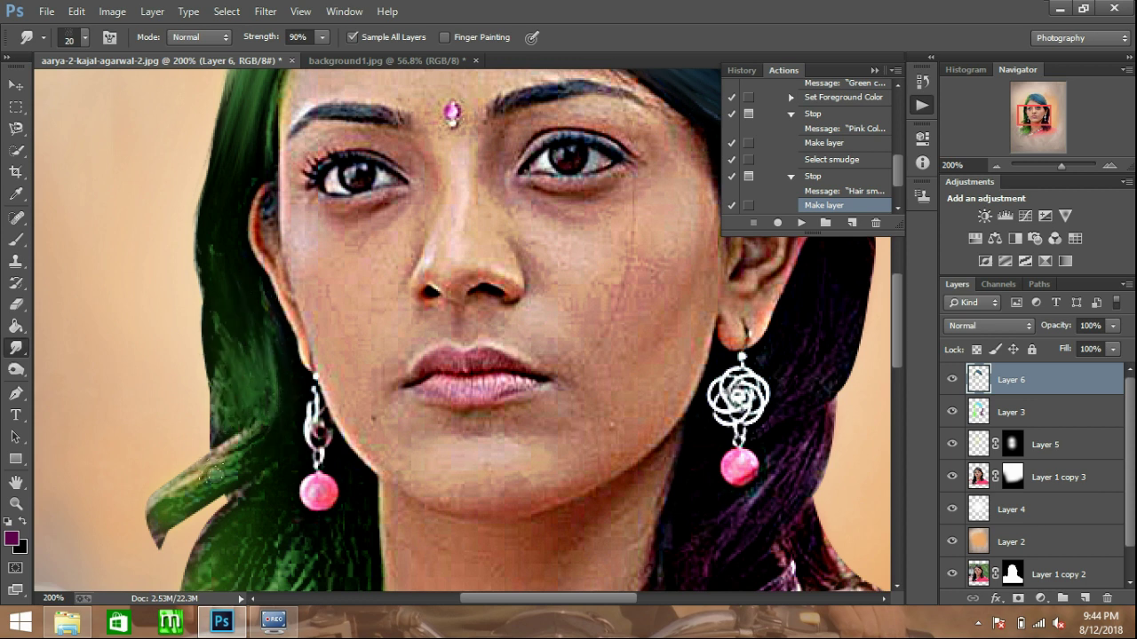
Smudge the loose green strand and the hair beside the left earring down-left.
left_click(249, 455)
left_click_drag(249, 455, 141, 525)
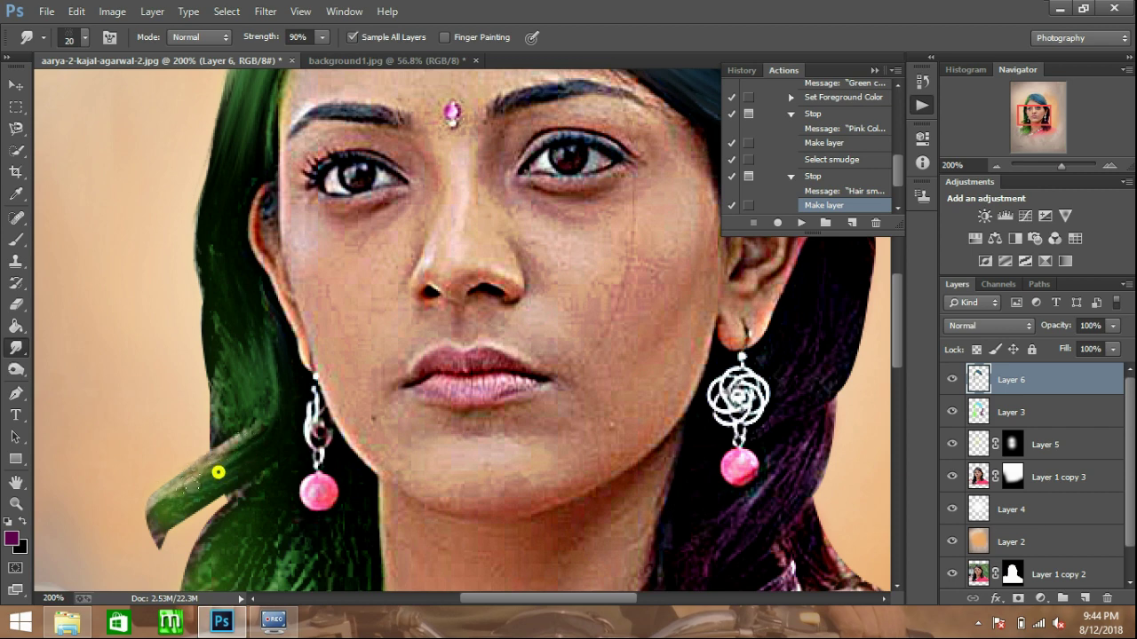
left_click_drag(223, 394, 195, 475)
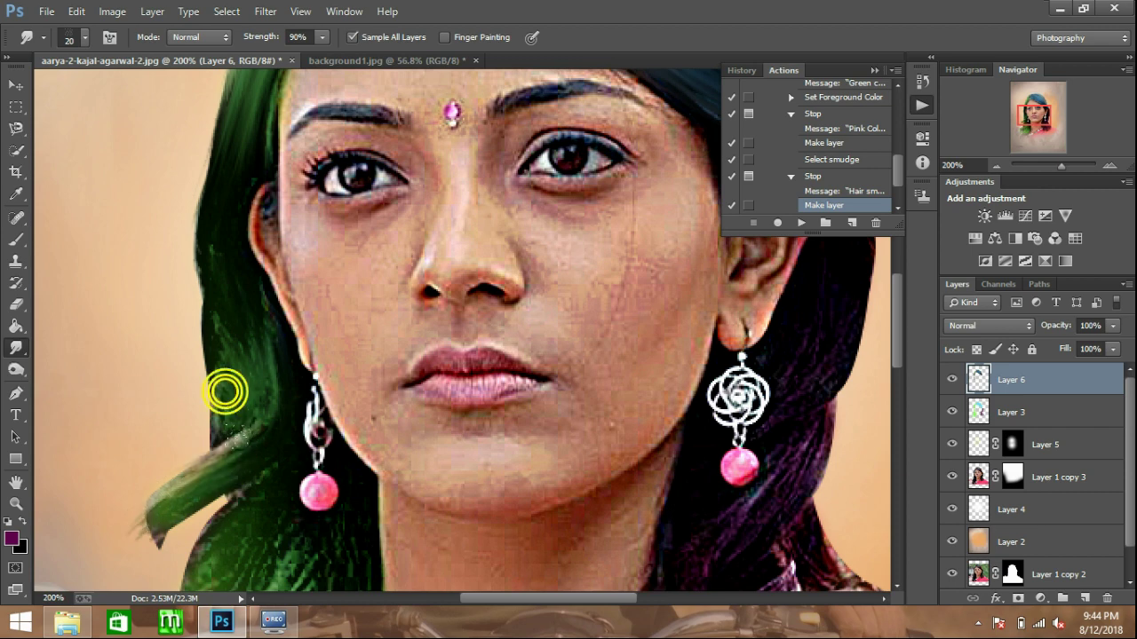
scroll(209, 421, "down", 3)
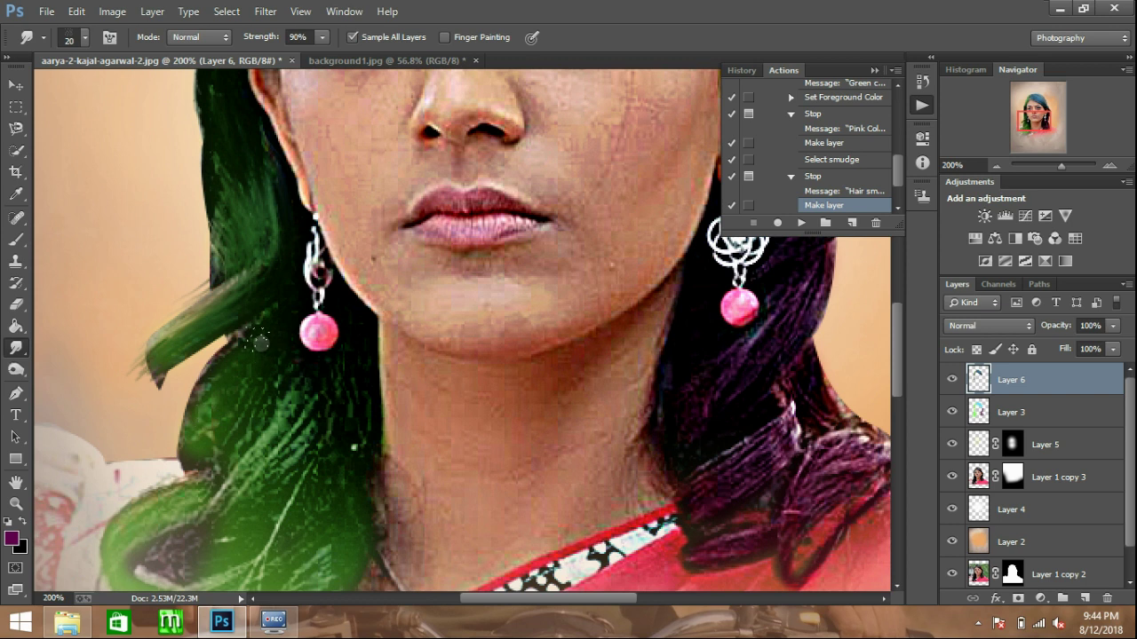
left_click_drag(257, 339, 201, 432)
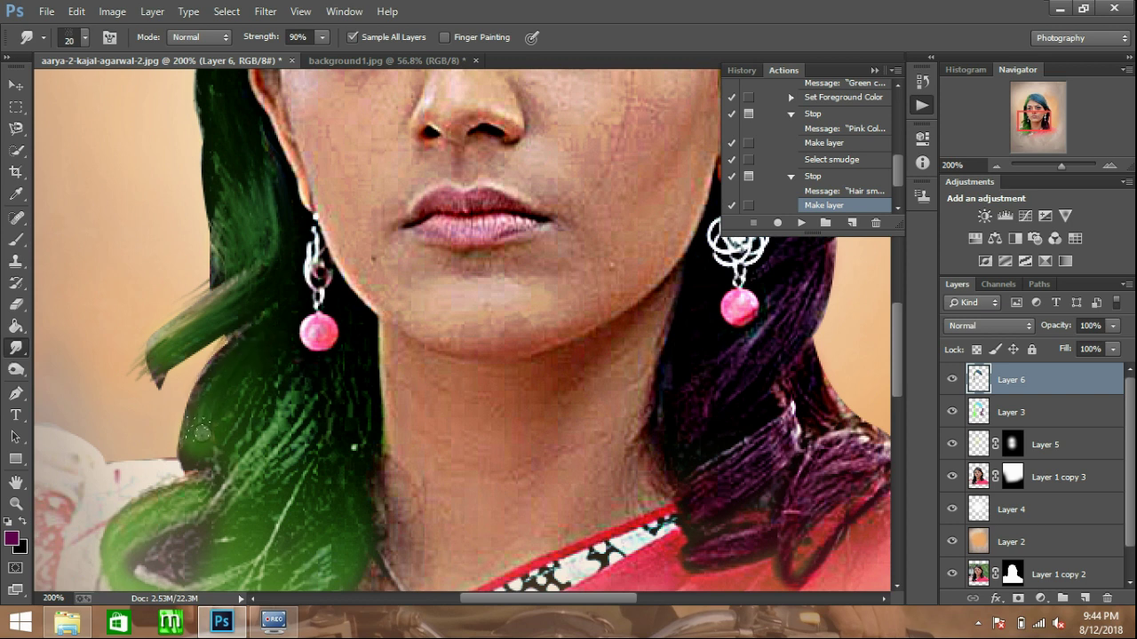
left_click(265, 330)
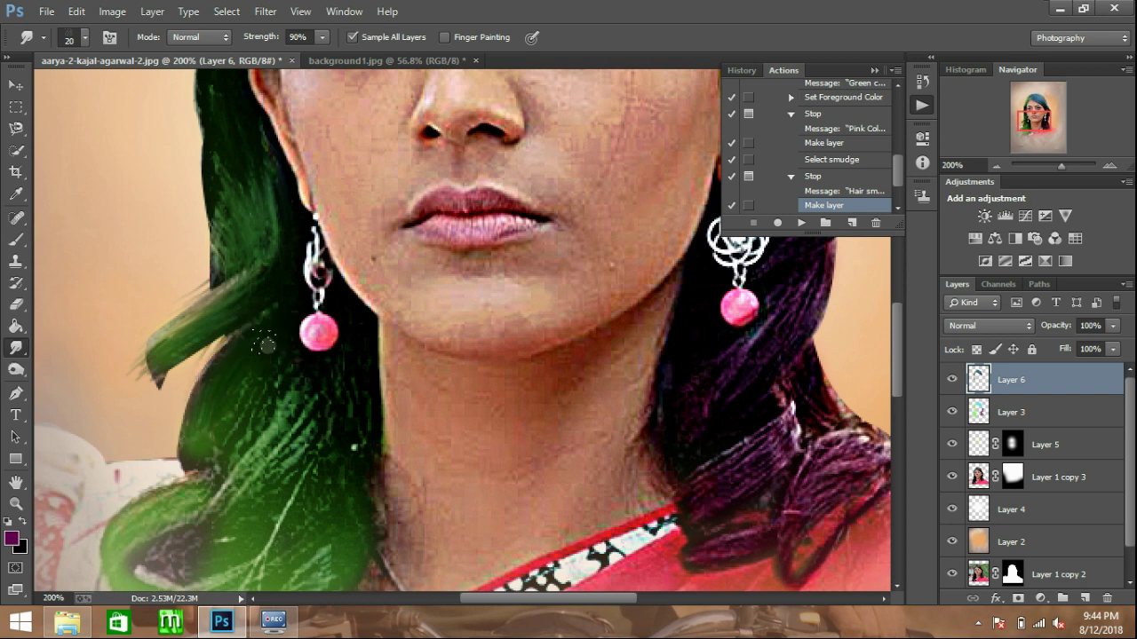
Pull the green hair into long painted streaks down toward the neck and lower curl.
scroll(264, 377, "down", 3)
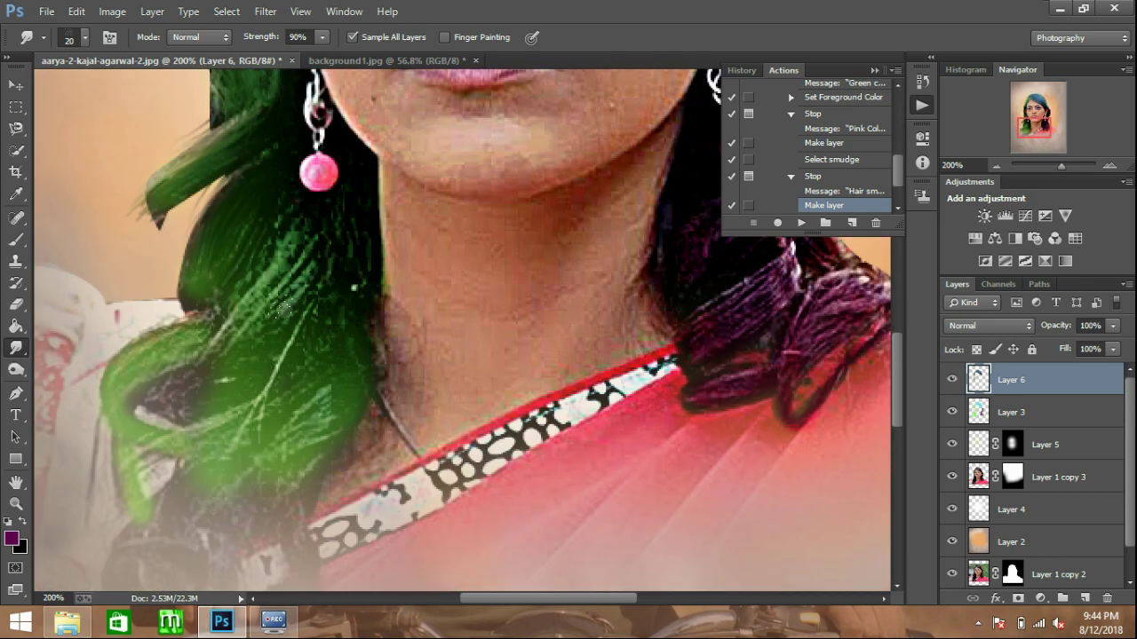
left_click(285, 224)
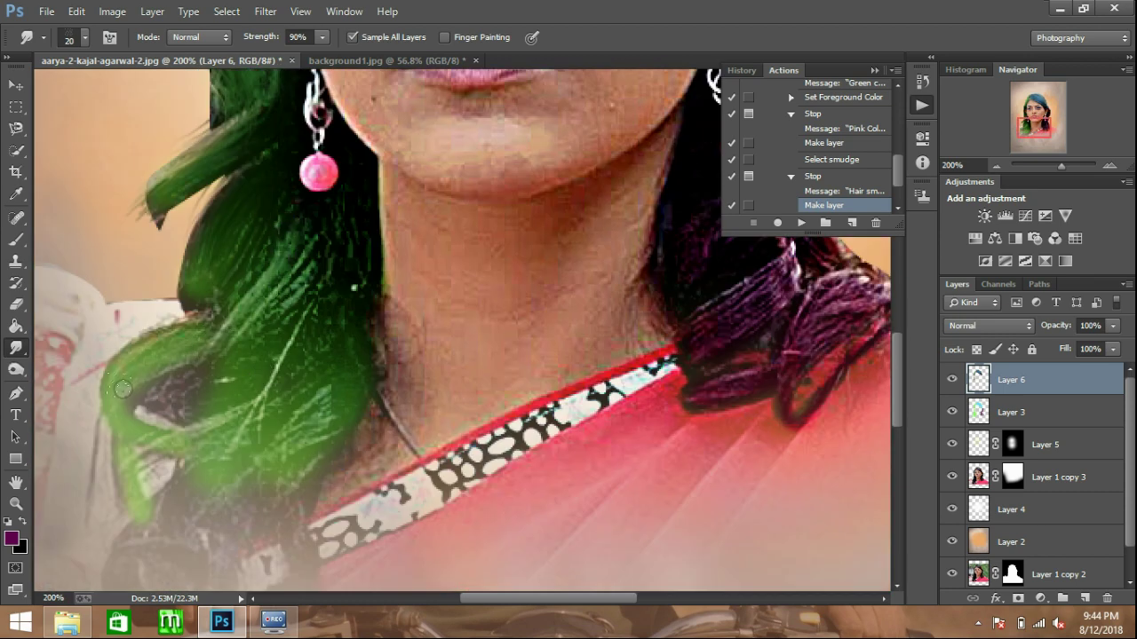
left_click(300, 267)
left_click_drag(272, 279, 183, 407)
left_click(261, 310)
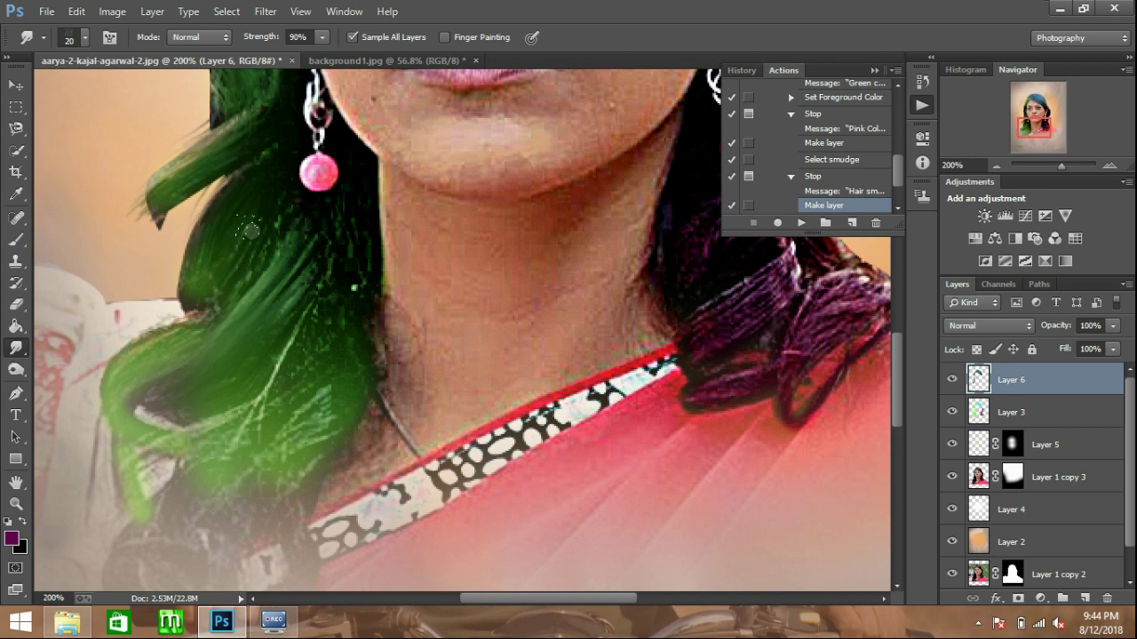
left_click(266, 224)
left_click_drag(343, 213, 312, 301)
left_click_drag(356, 239, 346, 300)
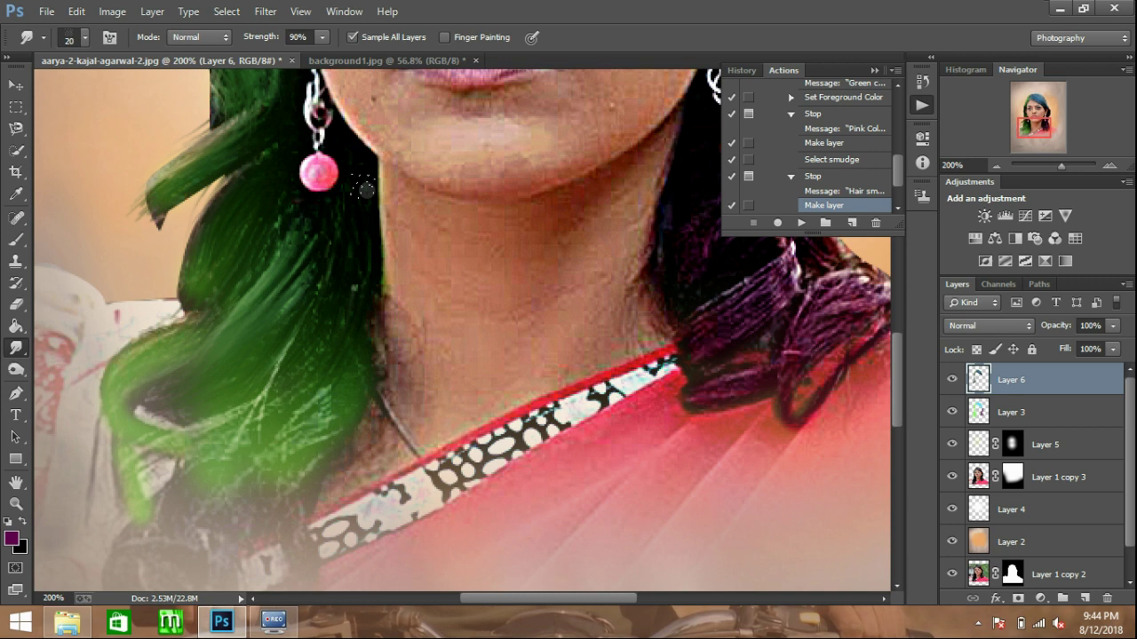
left_click_drag(365, 188, 196, 435)
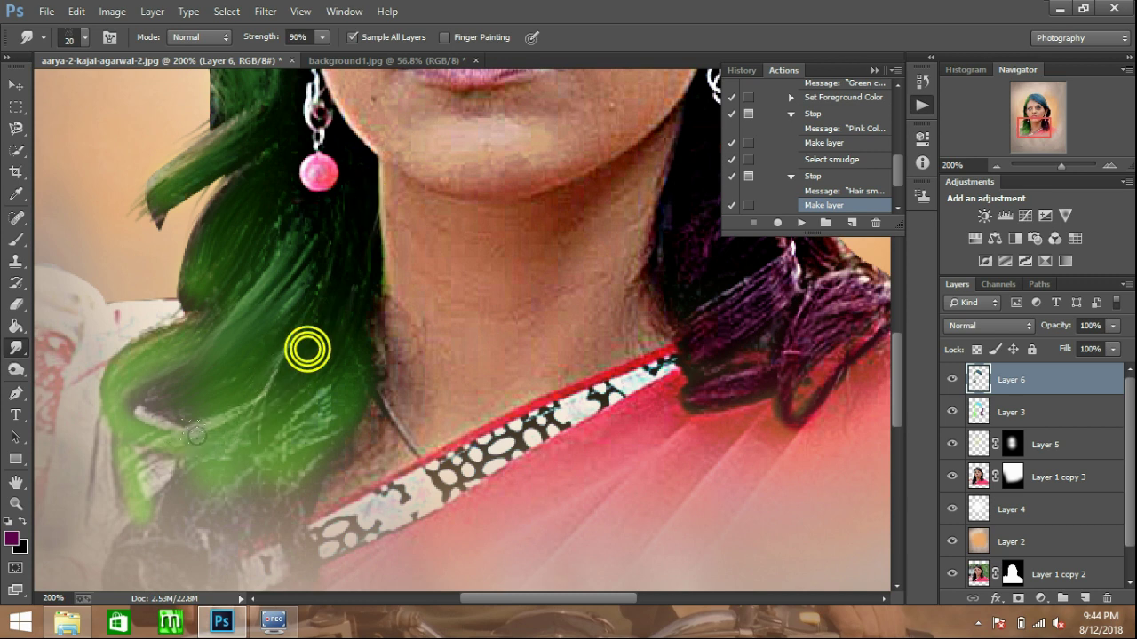
mouse_move(325, 358)
left_mouse_down()
mouse_move(334, 382)
mouse_move(278, 293)
left_mouse_up()
mouse_move(284, 208)
left_mouse_down()
mouse_move(305, 221)
mouse_move(358, 211)
left_mouse_up()
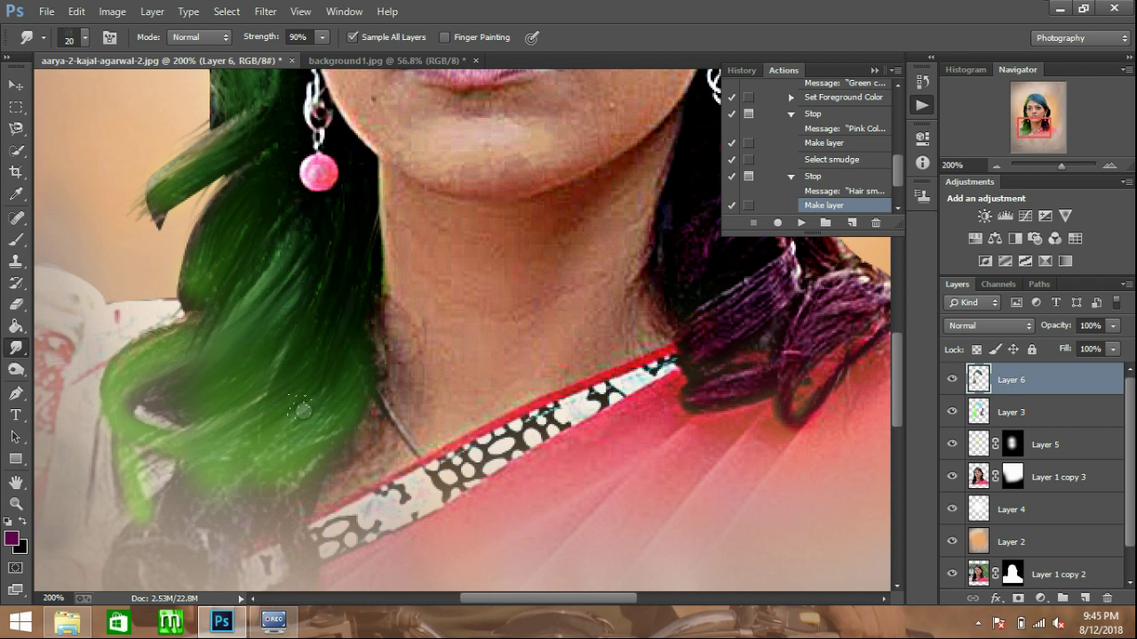
Pan to the right-side hair and smudge the dark hair below the earring down-left.
scroll(222, 463, "down", 5)
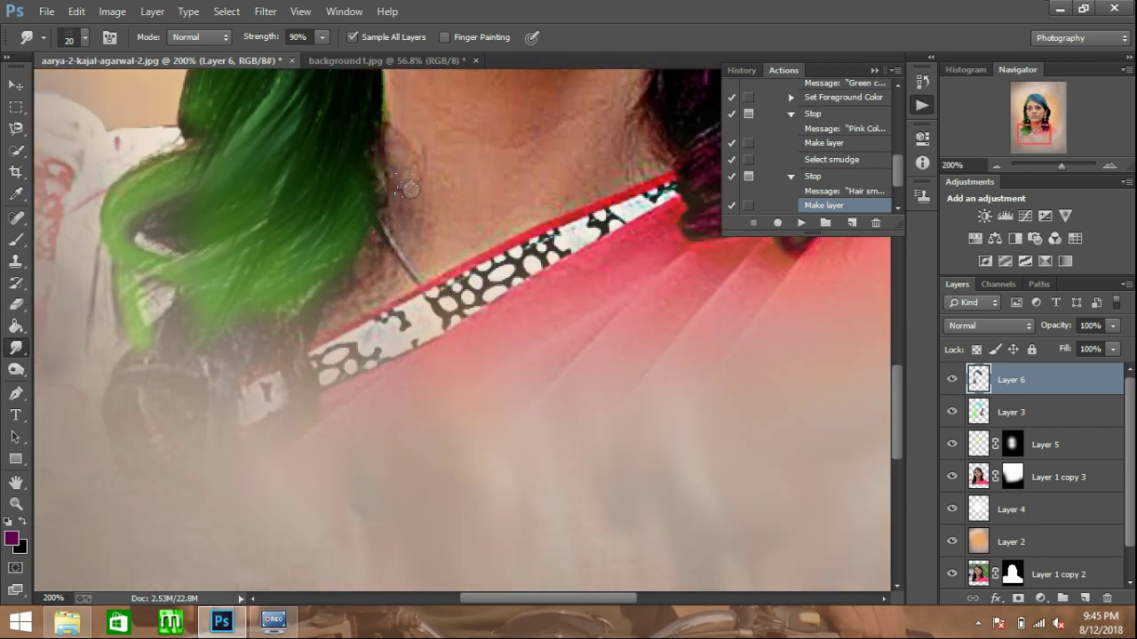
left_click_drag(408, 188, 265, 491)
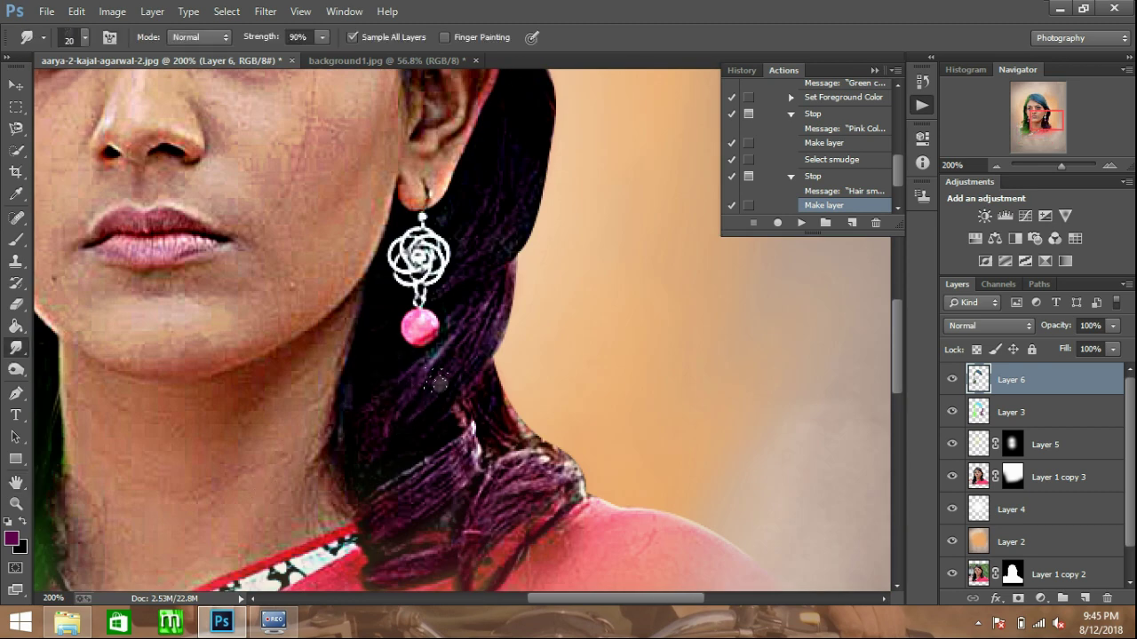
left_click_drag(488, 299, 446, 365)
left_click_drag(499, 286, 384, 417)
left_click_drag(465, 332, 362, 421)
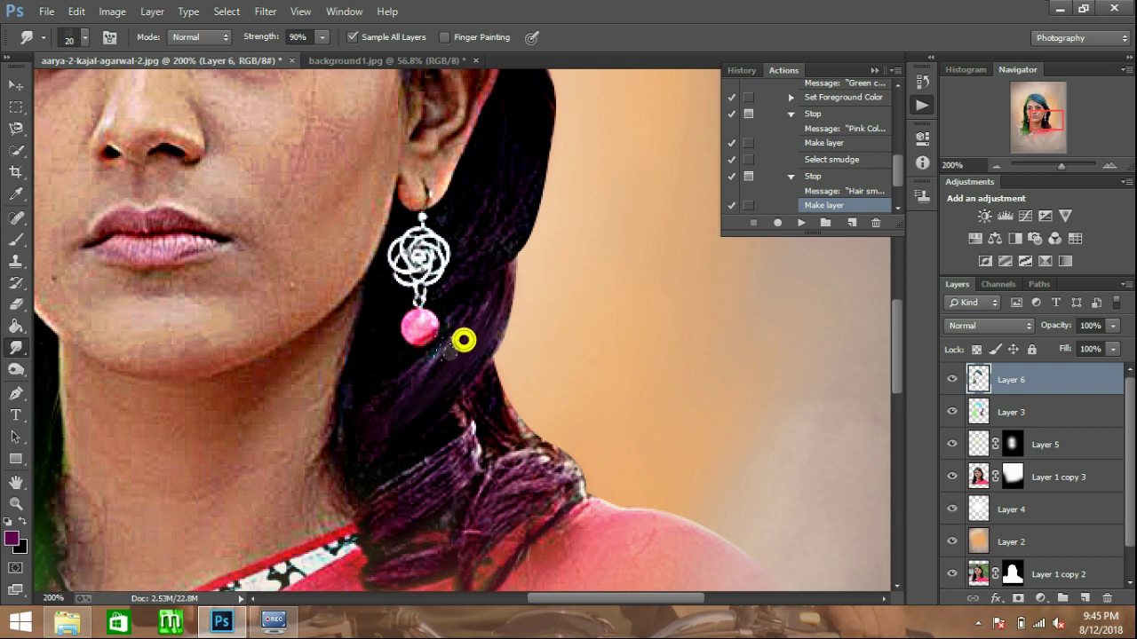
left_click_drag(400, 376, 368, 428)
Smear the outer hair edge and strands down toward the neckline.
left_click_drag(381, 316, 354, 414)
left_click_drag(467, 450, 369, 515)
left_click_drag(476, 431, 373, 504)
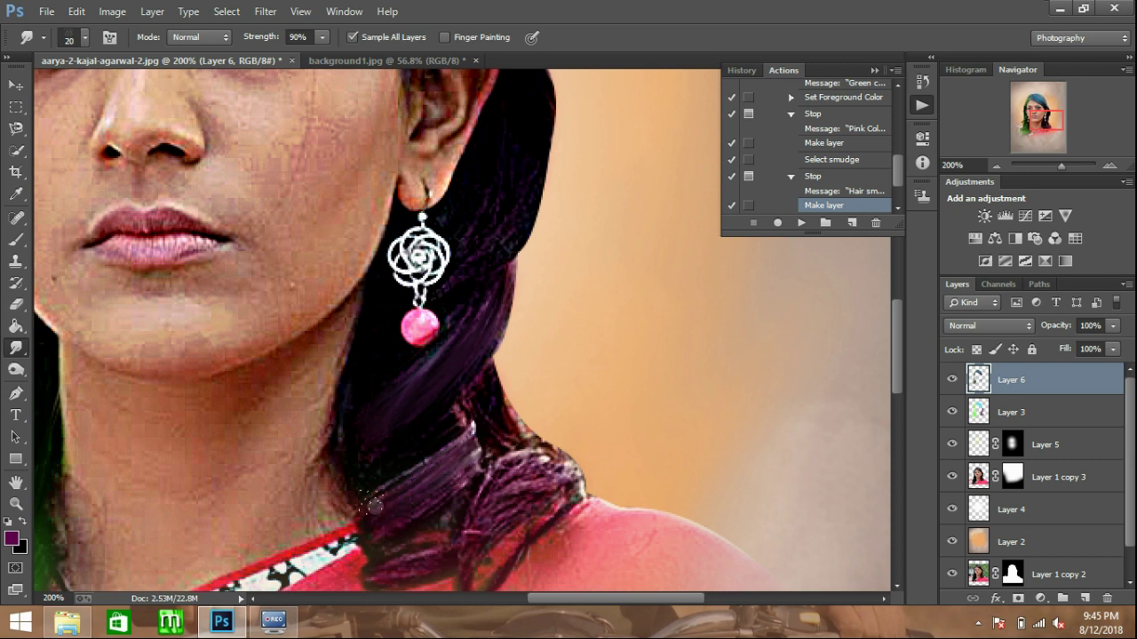
left_click_drag(458, 455, 373, 500)
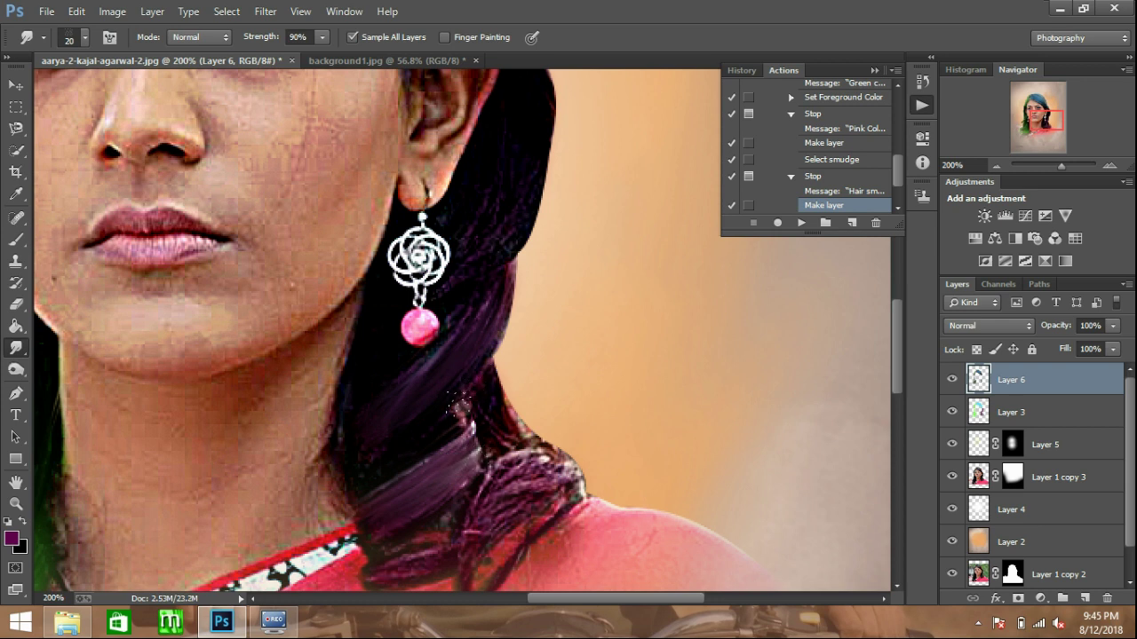
Smudge the dark hair right beside and below the right earring.
left_click_drag(455, 411, 446, 400)
left_click(457, 406)
left_click(456, 406)
left_click_drag(366, 476, 380, 442)
left_click(347, 418)
left_click_drag(480, 385, 504, 439)
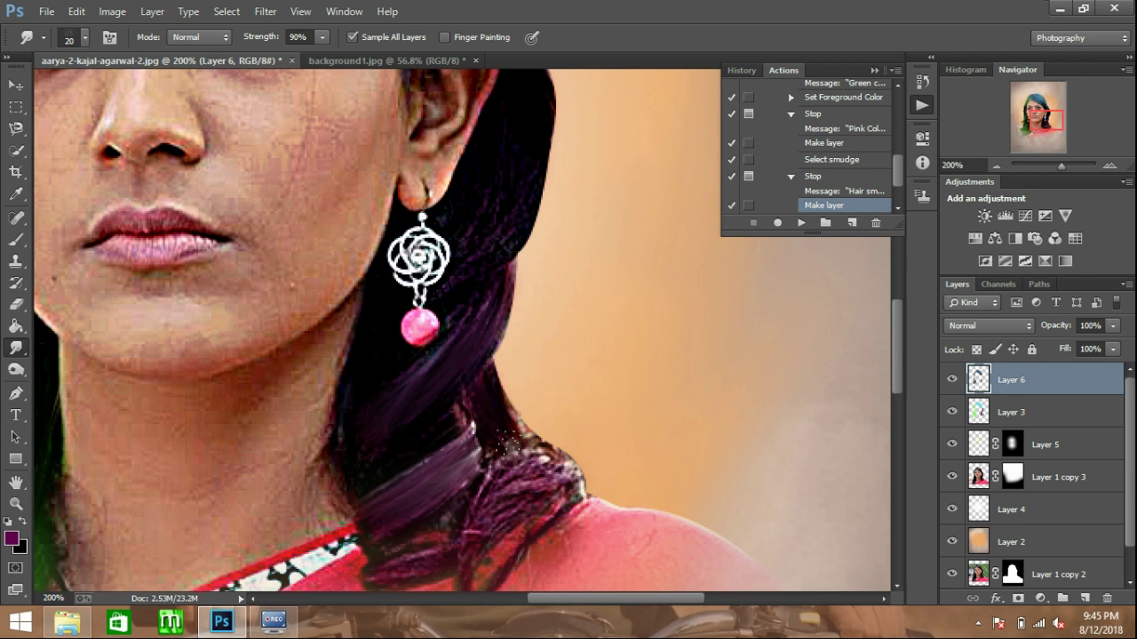
Smooth the shoulder hair curl's strands, then shrink the smudge brush to size 10.
scroll(503, 443, "down", 2)
mouse_move(565, 389)
left_mouse_down()
mouse_move(533, 393)
mouse_move(551, 380)
mouse_move(502, 423)
left_mouse_up()
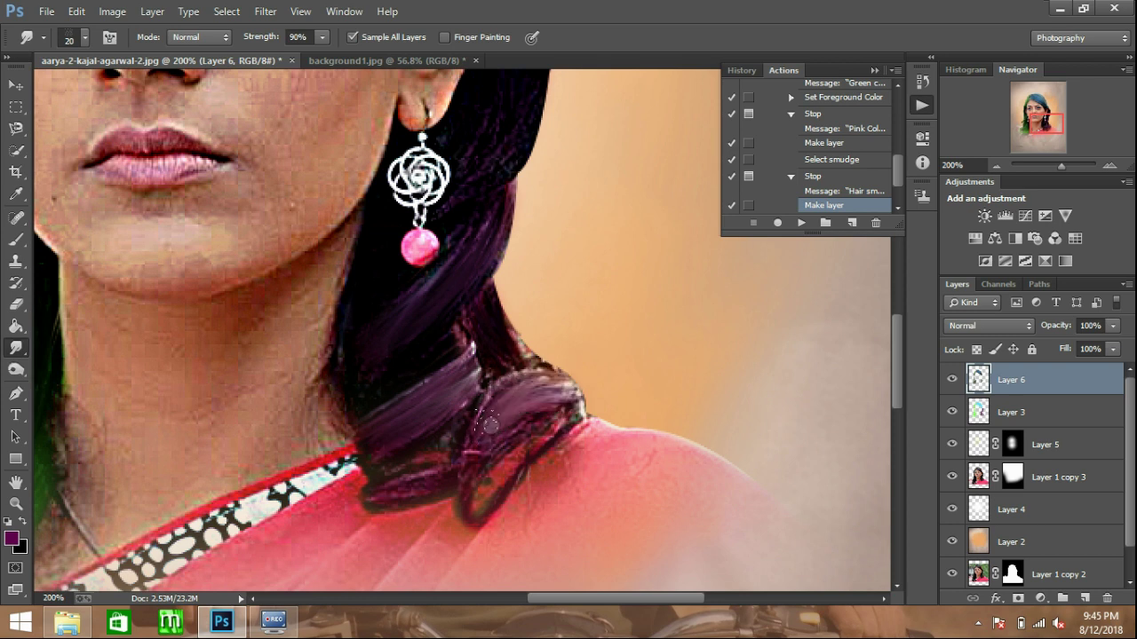
left_click_drag(558, 391, 488, 410)
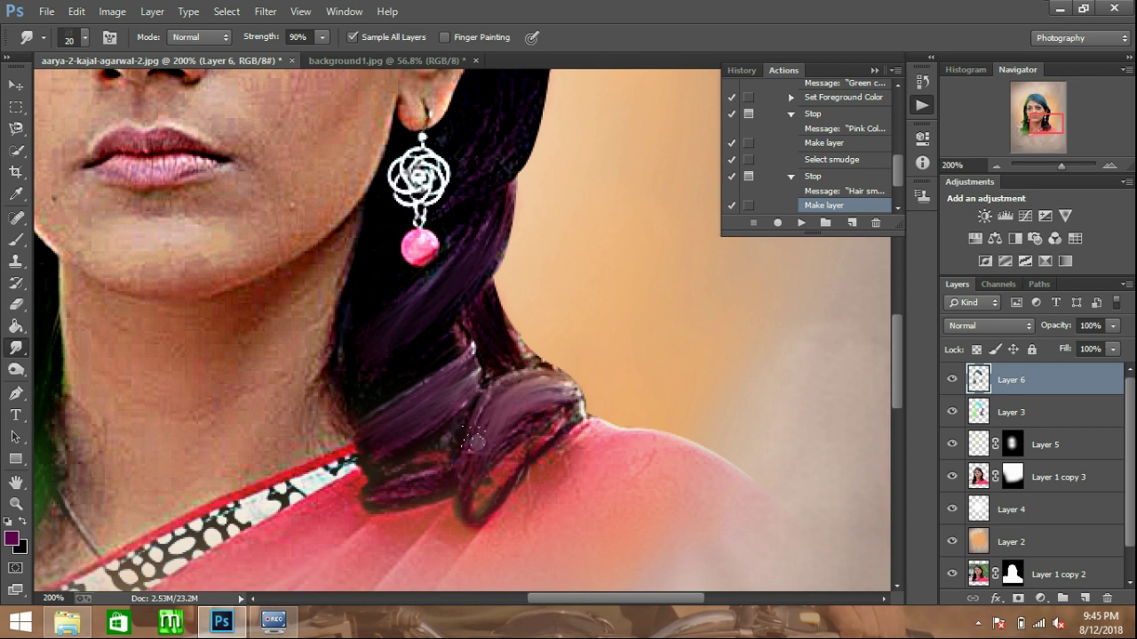
key("bracketleft")
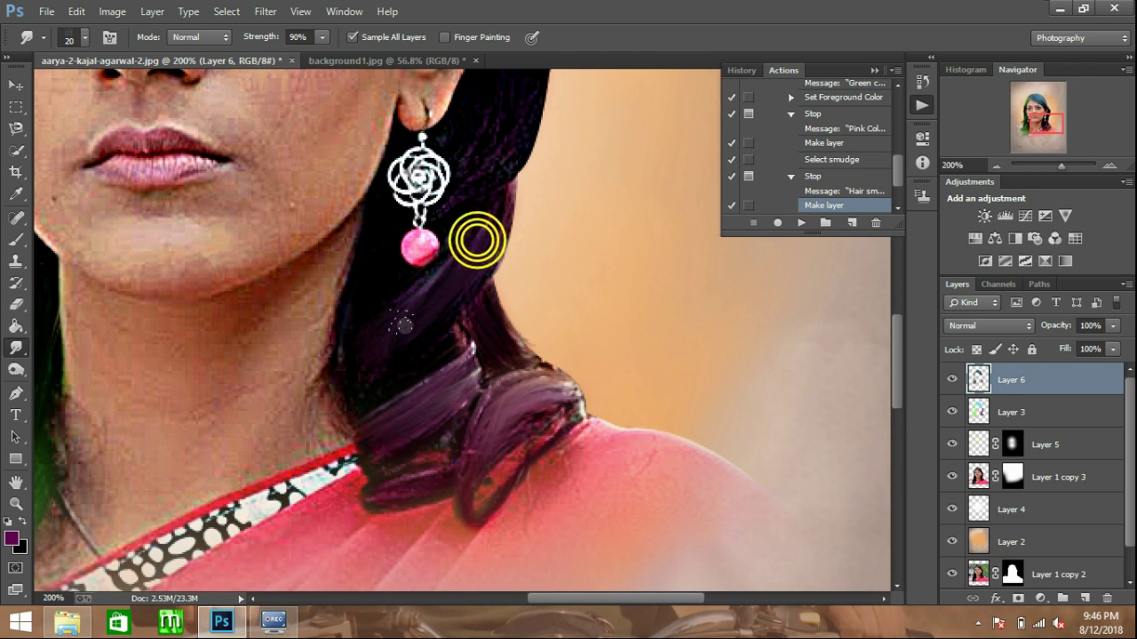
Blend the dark hair edge beside the right ear into the warm background.
scroll(511, 277, "up", 5)
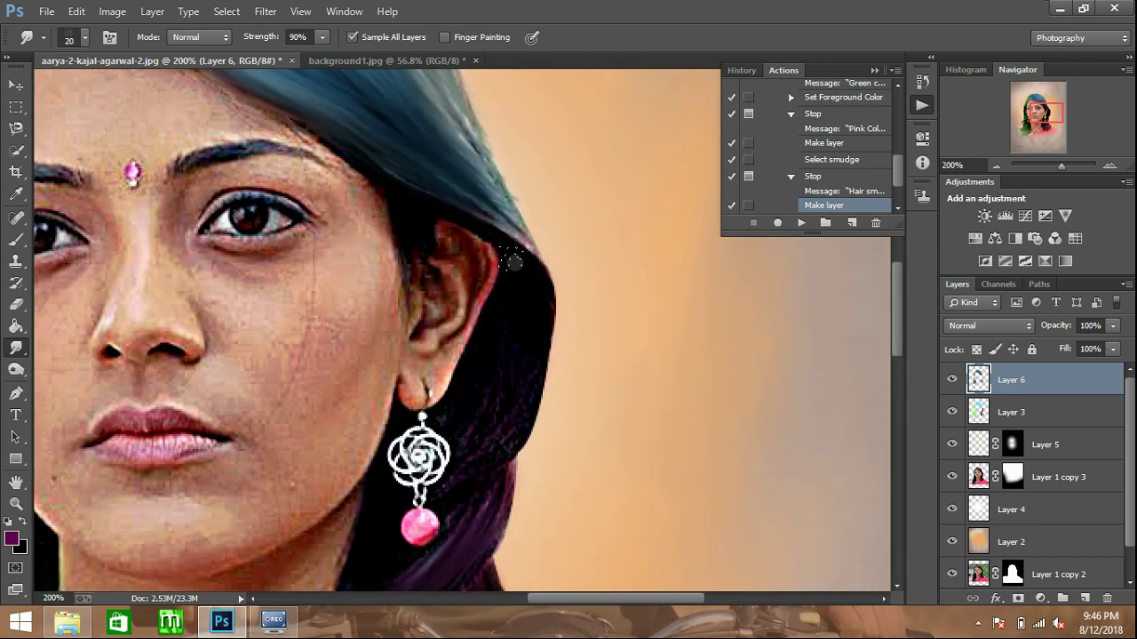
left_click_drag(512, 246, 483, 458)
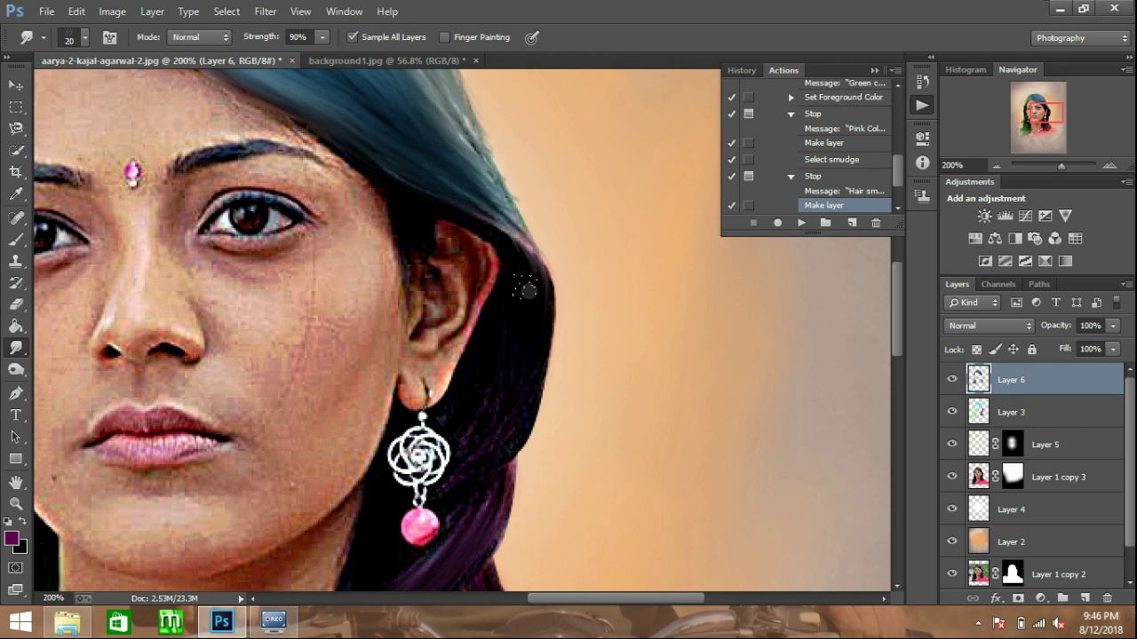
mouse_move(513, 265)
left_mouse_down()
mouse_move(542, 289)
mouse_move(524, 297)
mouse_move(468, 424)
left_mouse_up()
left_click(521, 279)
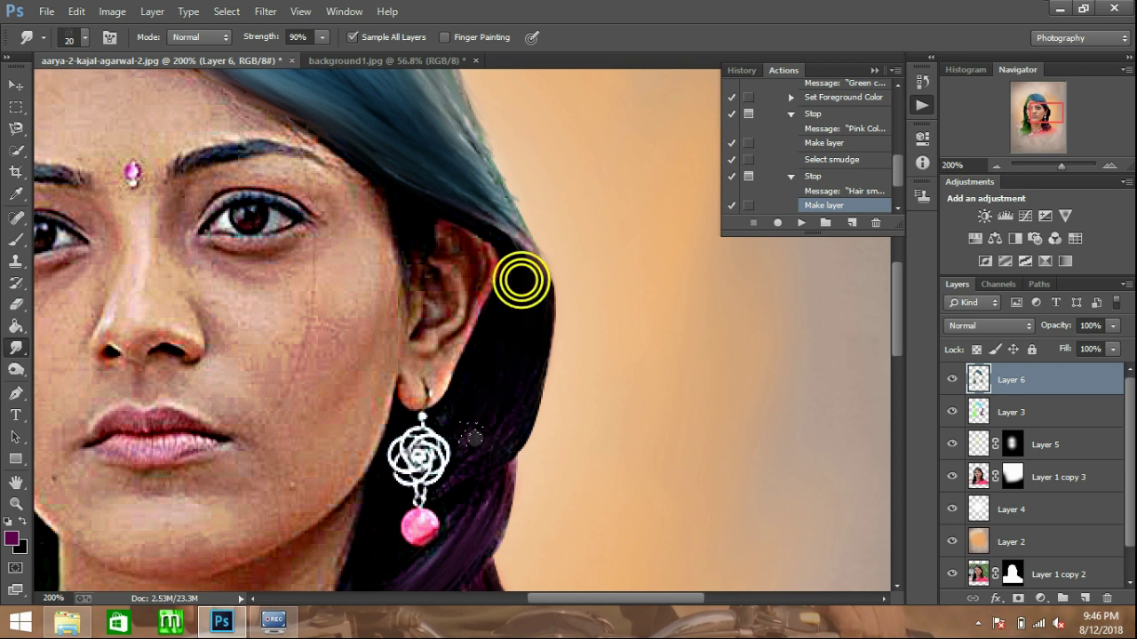
left_click(510, 385)
left_click(517, 389)
left_click(489, 448)
left_click_drag(500, 390, 463, 440)
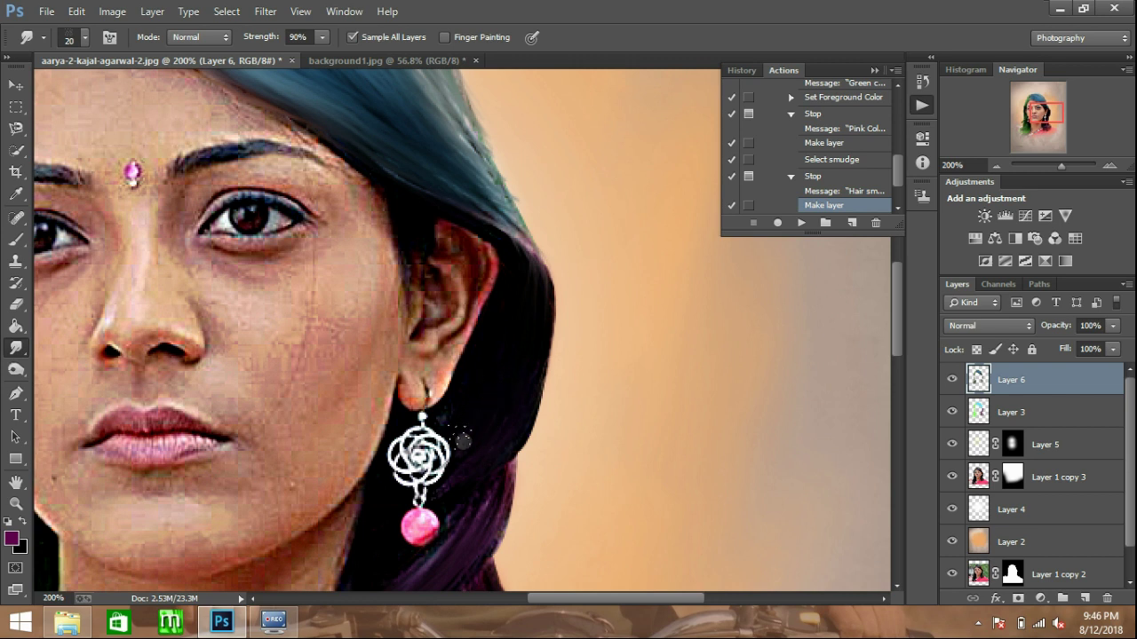
Smudge the hair down beside and below the earring, then fit the portrait on screen.
left_click_drag(516, 332, 497, 426)
left_click_drag(528, 328, 503, 418)
scroll(488, 430, "down", 3)
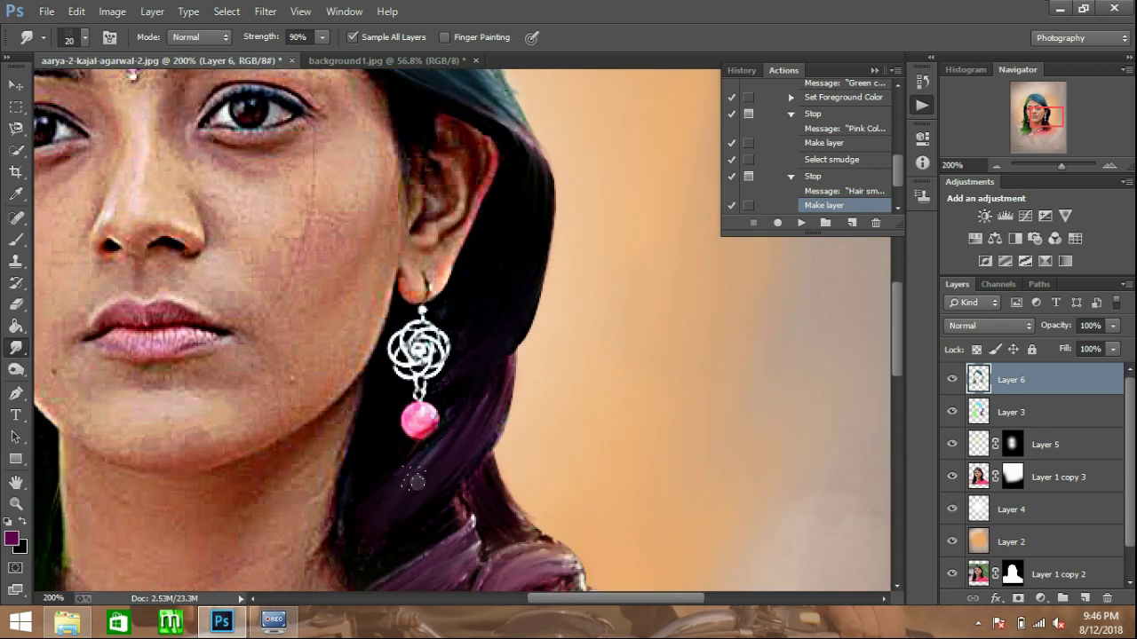
left_click_drag(468, 424, 396, 499)
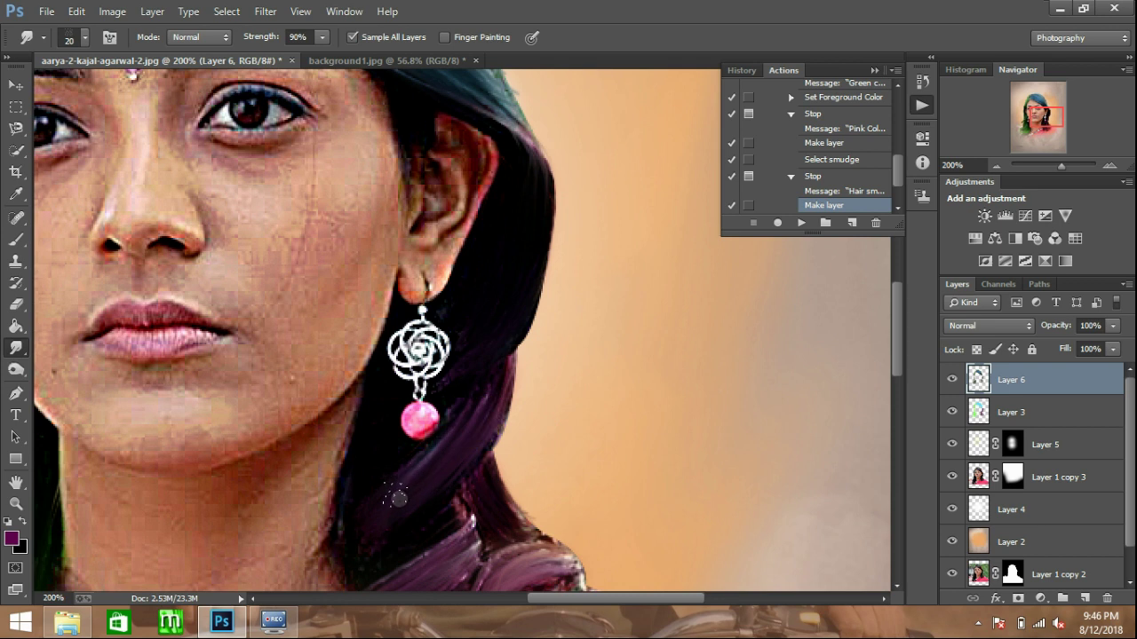
scroll(475, 441, "down", 3)
left_click_drag(456, 388, 431, 402)
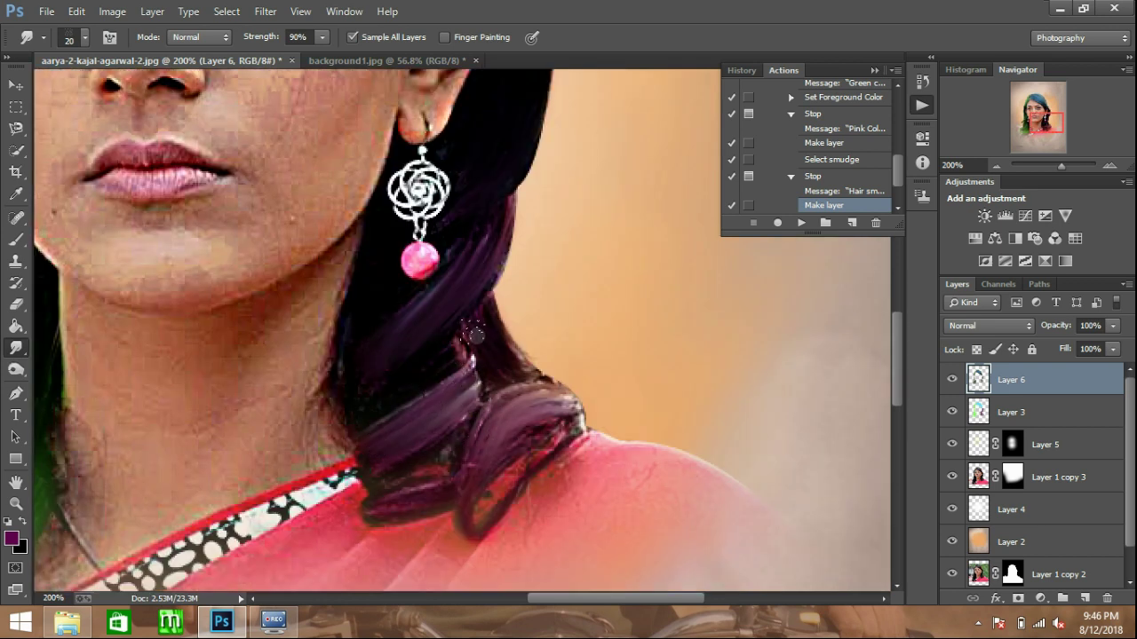
key("ctrl+0")
Choose a dry-media bristle brush tip and zoom to 300% on the hair top.
key("z")
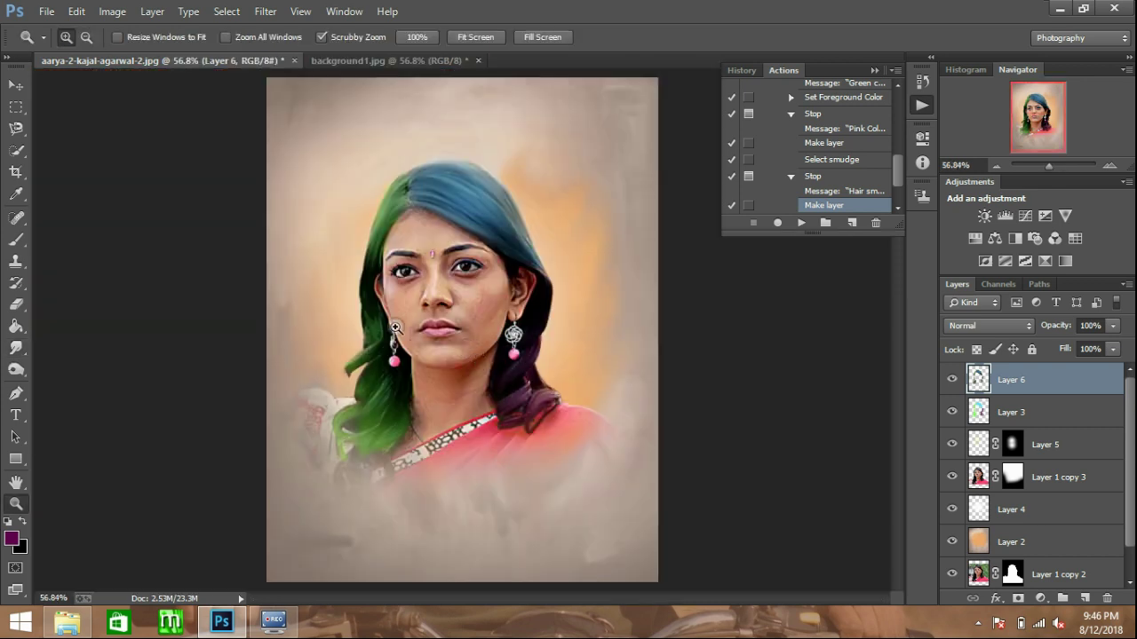
left_click(389, 204)
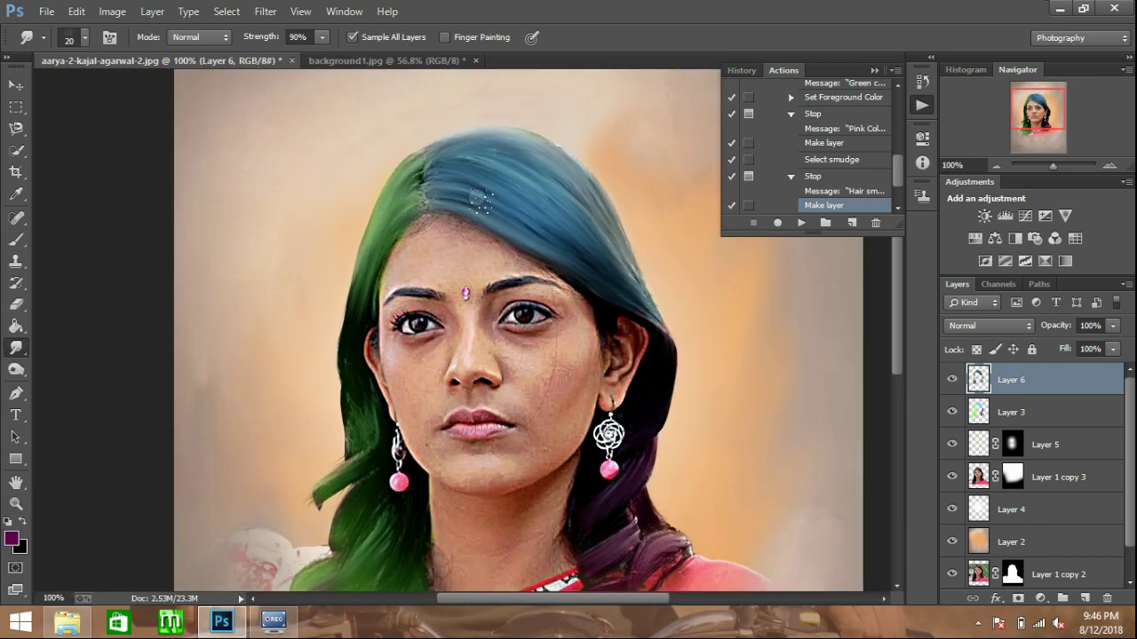
right_click(474, 151)
scroll(537, 293, "up", 5)
left_click(537, 294)
left_click(456, 178)
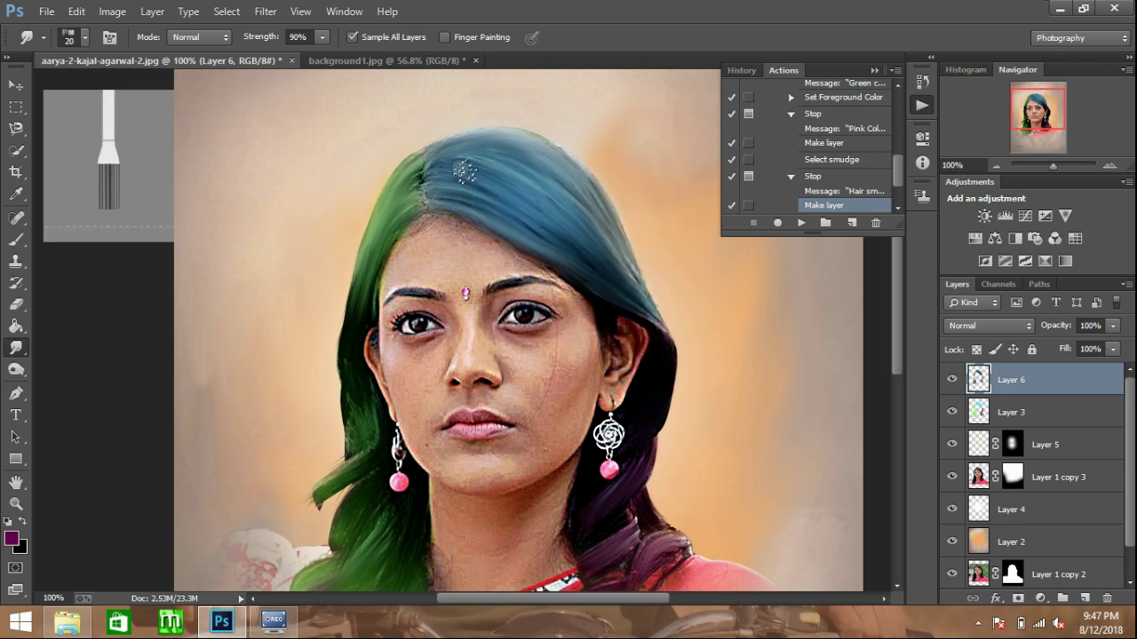
key("z")
left_click(457, 167)
key("r")
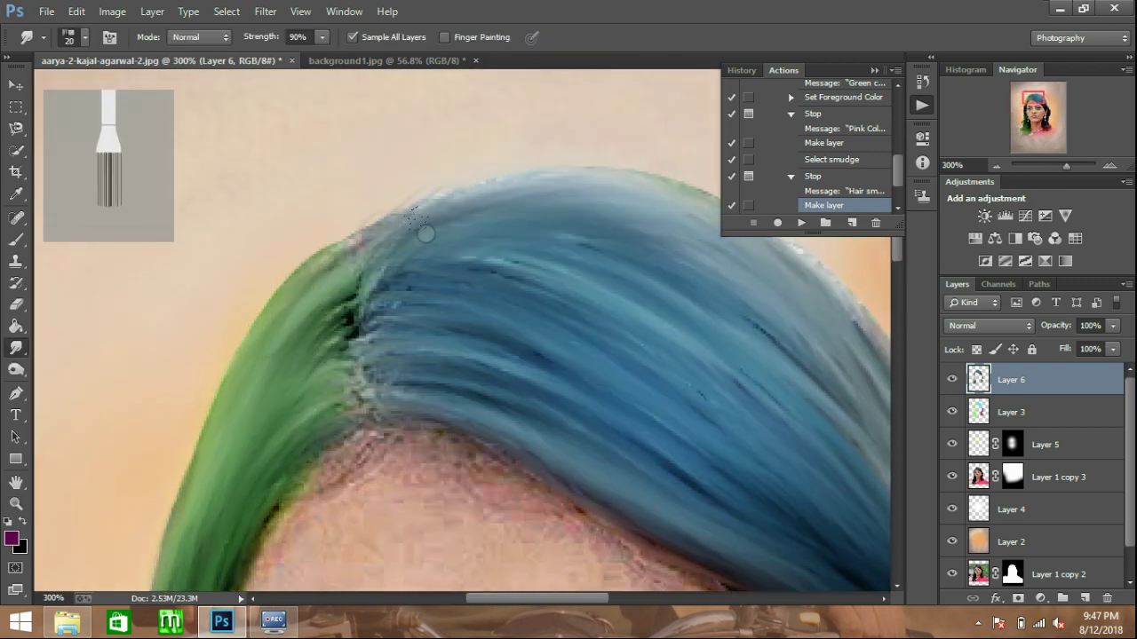
Push the blue hair's top edge up into the background.
mouse_move(378, 252)
left_mouse_down()
mouse_move(395, 244)
mouse_move(382, 191)
left_mouse_up()
mouse_move(391, 248)
left_mouse_down()
mouse_move(406, 238)
mouse_move(397, 248)
mouse_move(378, 209)
mouse_move(391, 232)
mouse_move(451, 183)
left_mouse_up()
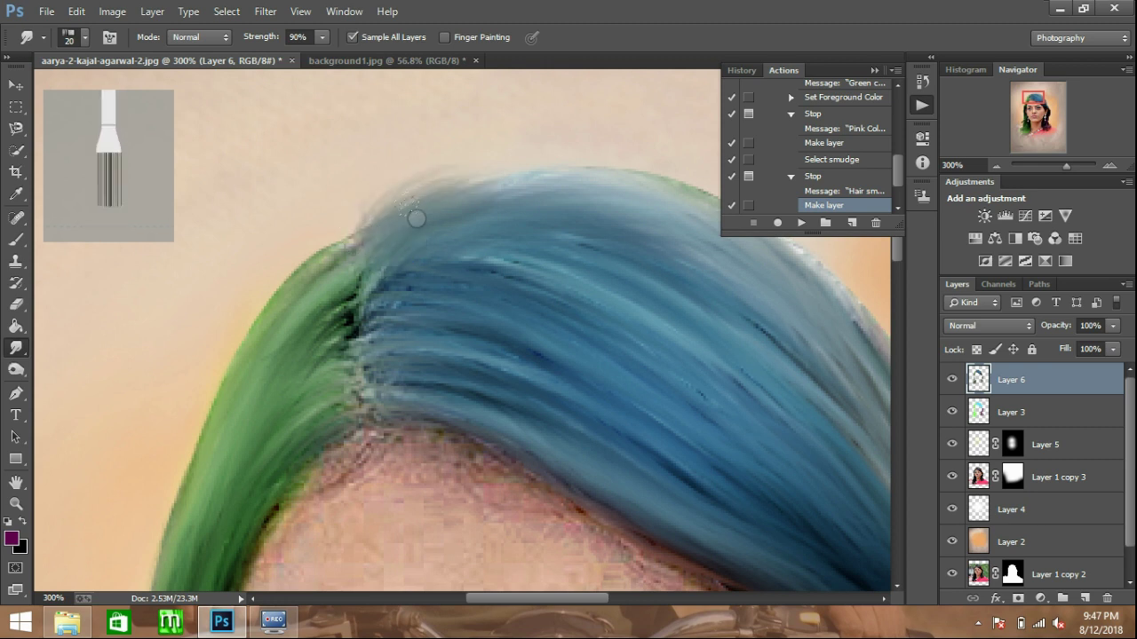
left_click_drag(470, 228, 532, 167)
mouse_move(634, 155)
left_mouse_down()
mouse_move(532, 169)
mouse_move(617, 166)
left_mouse_up()
mouse_move(498, 190)
left_mouse_down()
mouse_move(536, 221)
mouse_move(157, 391)
mouse_move(231, 311)
left_mouse_up()
Continue pulling the blue hair top upward and soften its right edge highlights.
key("space")
left_click_drag(140, 368, 266, 337)
mouse_move(171, 382)
left_mouse_down()
mouse_move(145, 363)
mouse_move(249, 404)
mouse_move(355, 382)
left_mouse_up()
left_click_drag(211, 364, 302, 353)
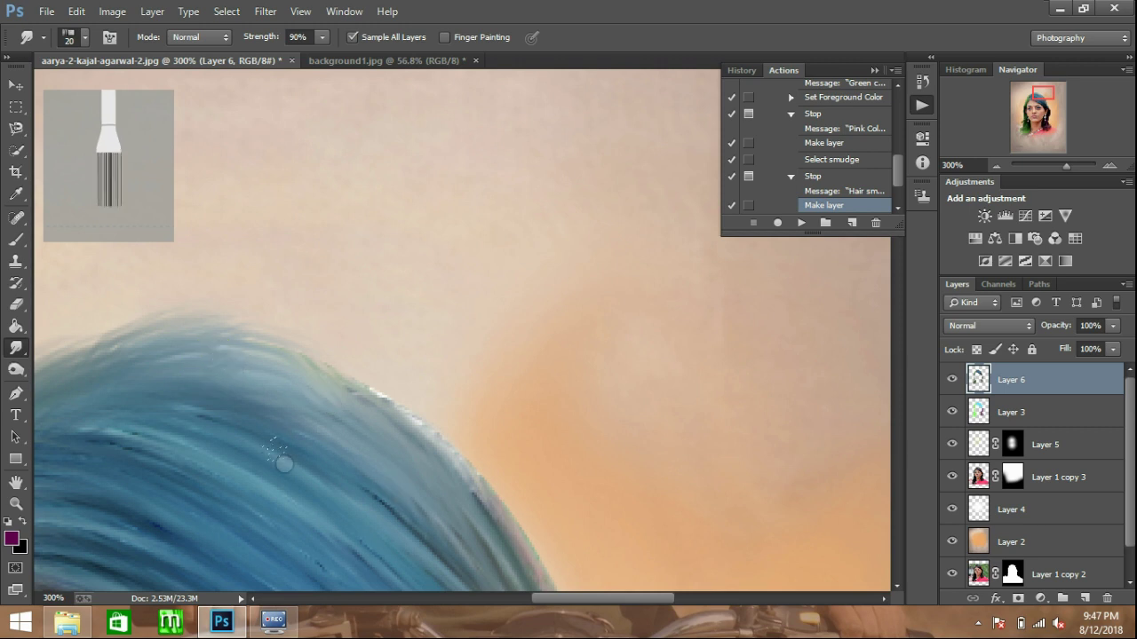
left_click_drag(264, 415, 257, 370)
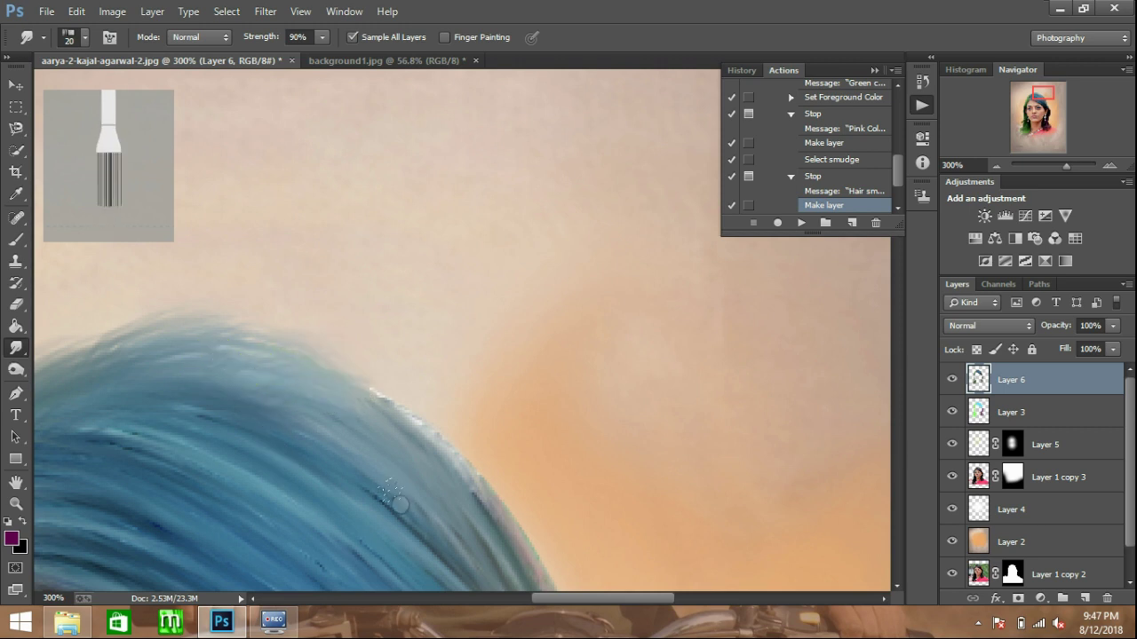
mouse_move(269, 383)
left_mouse_down()
mouse_move(390, 418)
mouse_move(453, 531)
left_mouse_up()
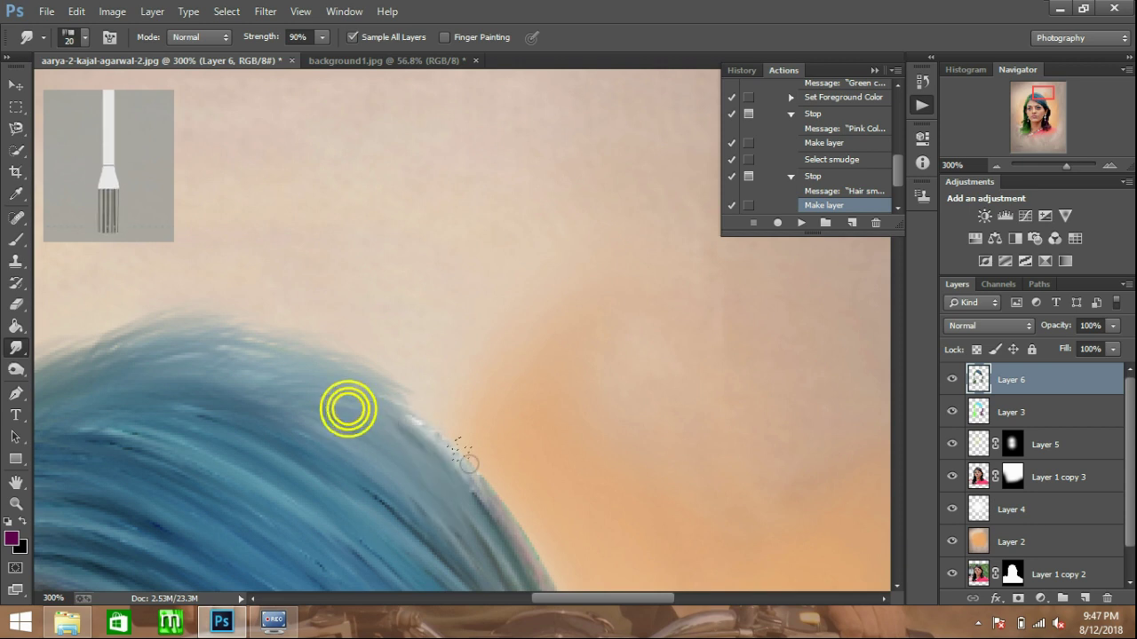
left_click_drag(348, 406, 462, 469)
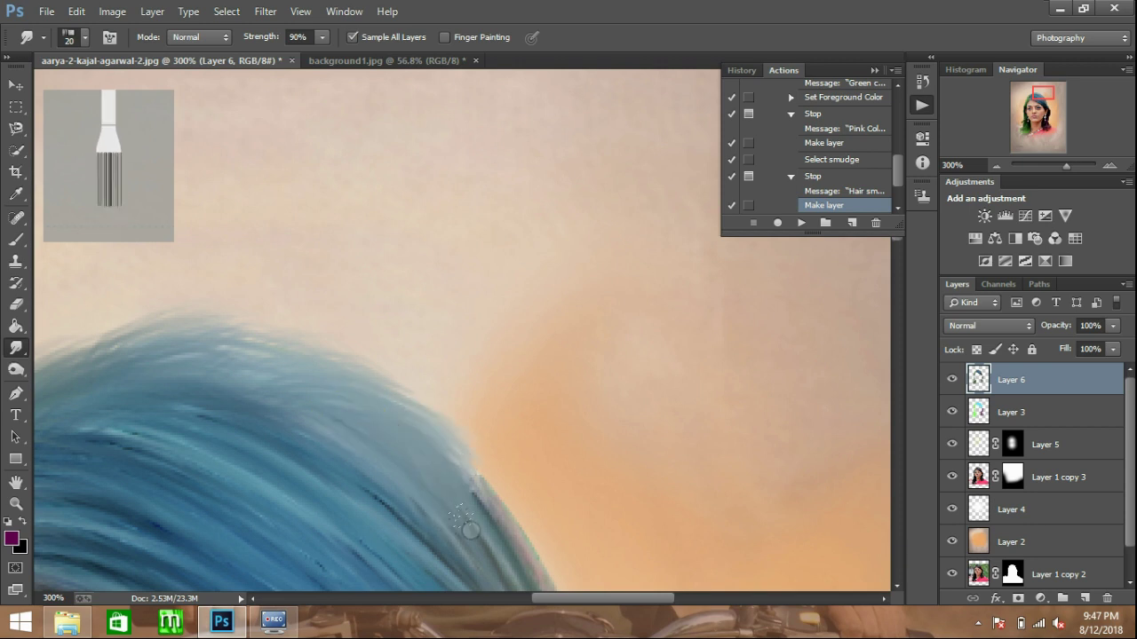
Smudge the blue hair's right edge outward into feathered wisps.
scroll(469, 530, "down", 5)
left_click_drag(419, 254, 436, 304)
left_click_drag(414, 237, 495, 287)
left_click_drag(432, 254, 551, 382)
mouse_move(432, 284)
left_mouse_down()
mouse_move(537, 408)
mouse_move(520, 386)
left_mouse_up()
left_click_drag(494, 341, 533, 432)
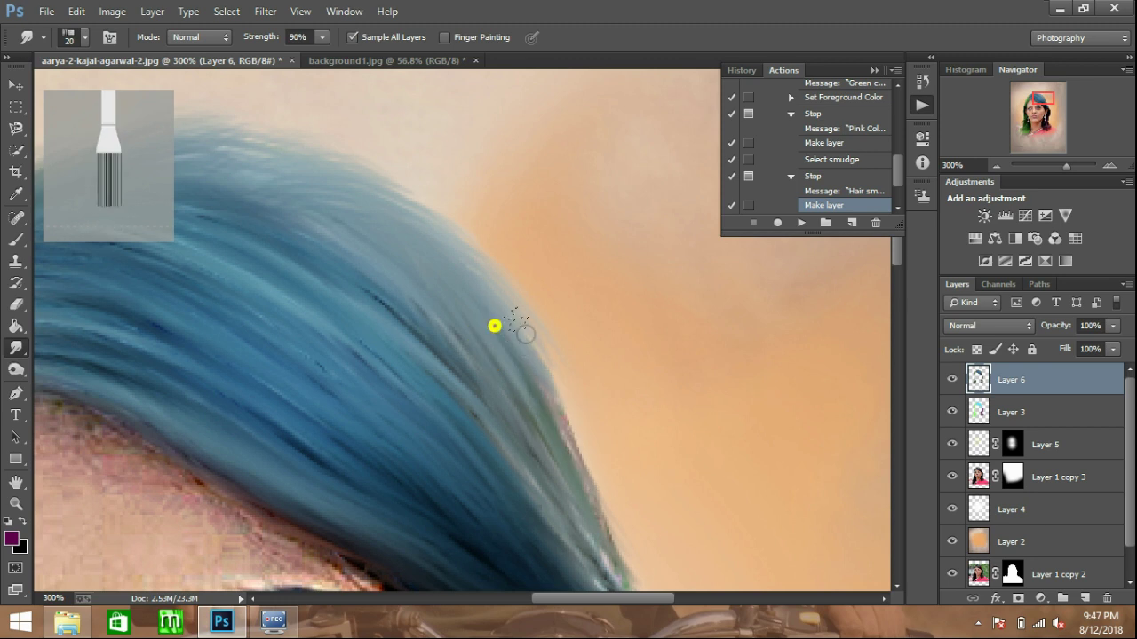
left_click_drag(524, 333, 546, 382)
left_click_drag(503, 348, 533, 388)
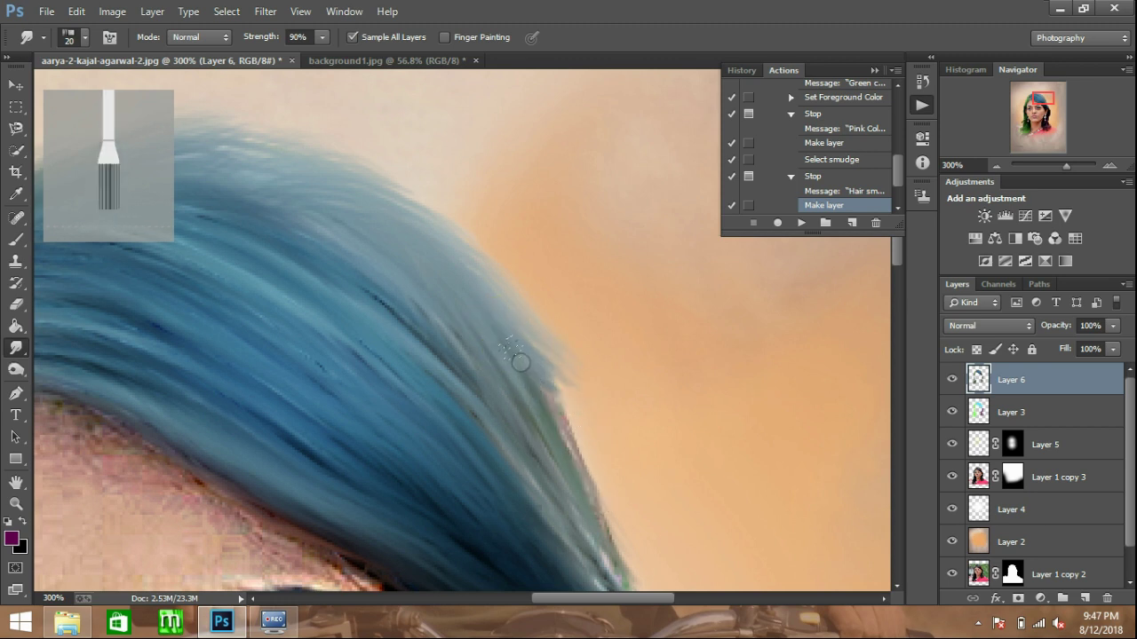
left_click_drag(497, 337, 543, 391)
Streak more strands out and down from the hair's right edge.
scroll(548, 297, "down", 3)
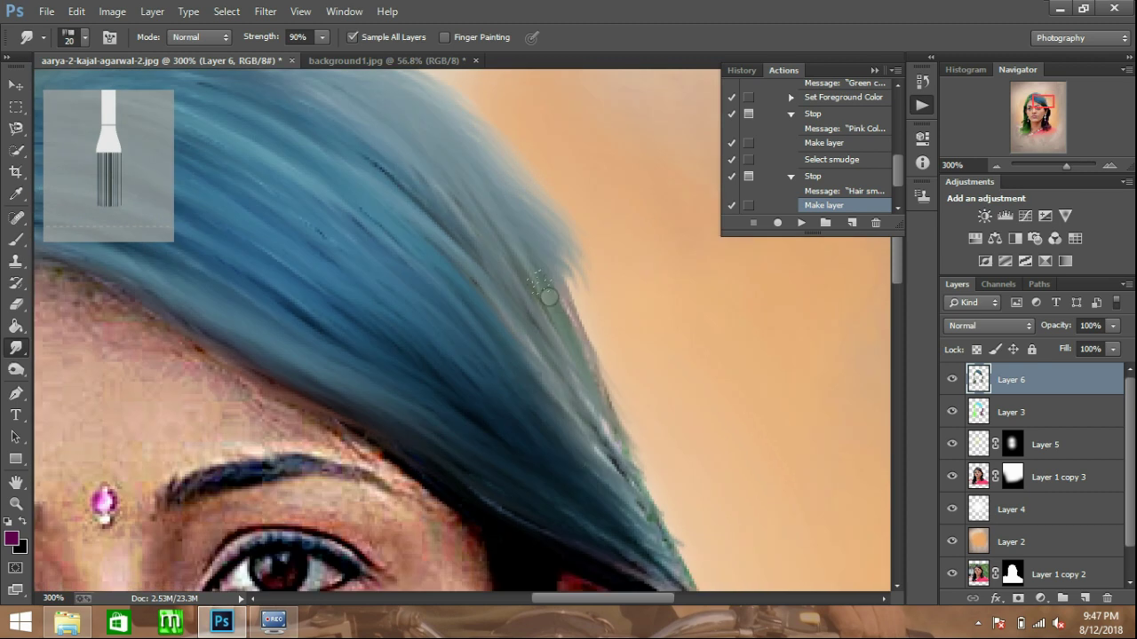
left_click_drag(536, 240, 582, 356)
left_click_drag(537, 240, 581, 355)
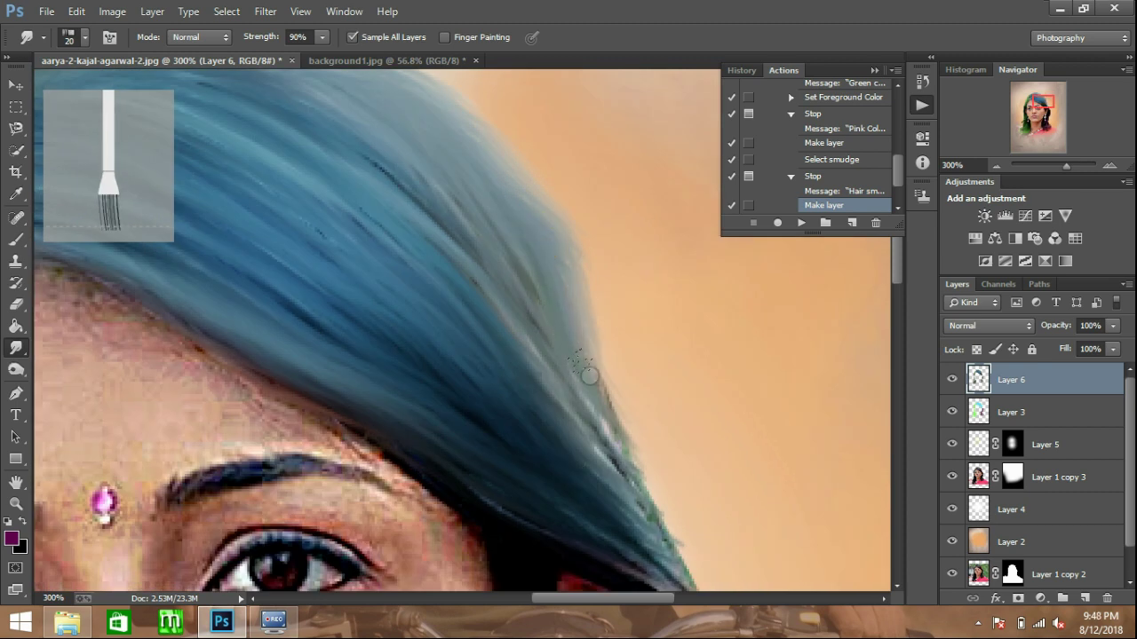
left_click_drag(510, 254, 582, 328)
left_click_drag(530, 246, 676, 508)
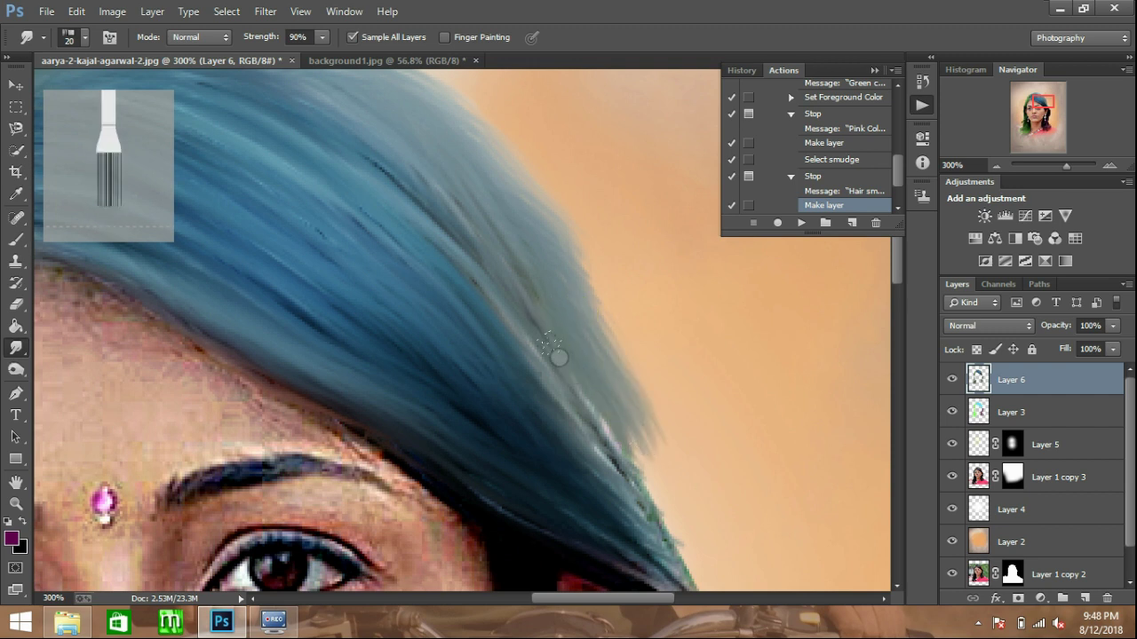
scroll(635, 408, "down", 3)
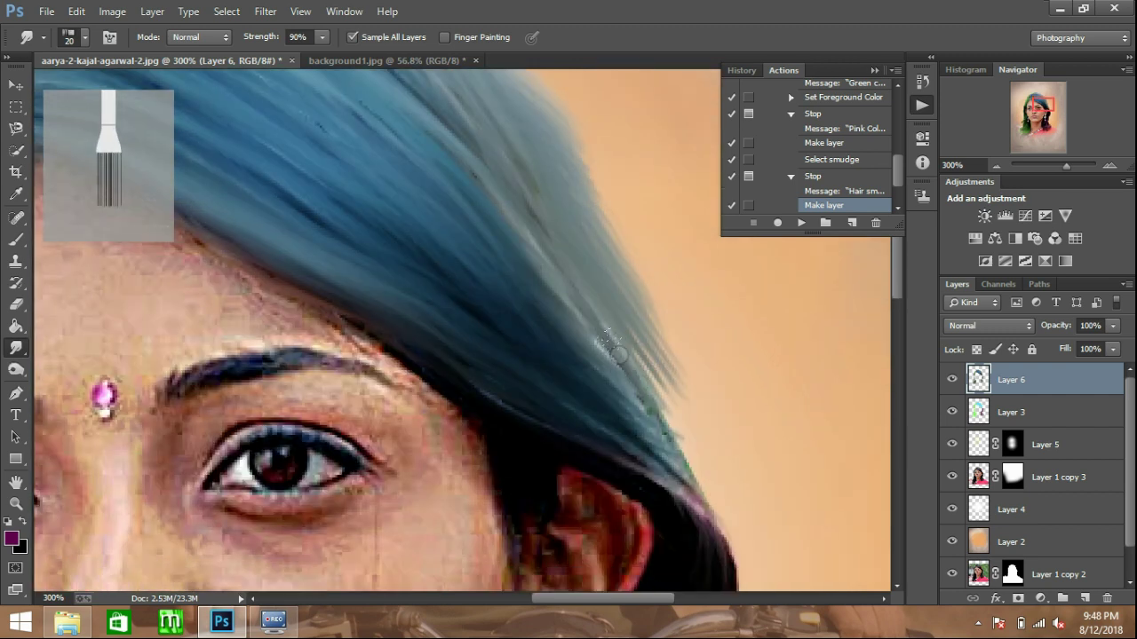
left_click_drag(618, 353, 693, 435)
mouse_move(609, 350)
left_mouse_down()
mouse_move(684, 409)
mouse_move(691, 433)
left_mouse_up()
left_click_drag(632, 406, 756, 563)
Undo the overlong strands and redraw shorter ones toward the lower right.
key("ctrl+z")
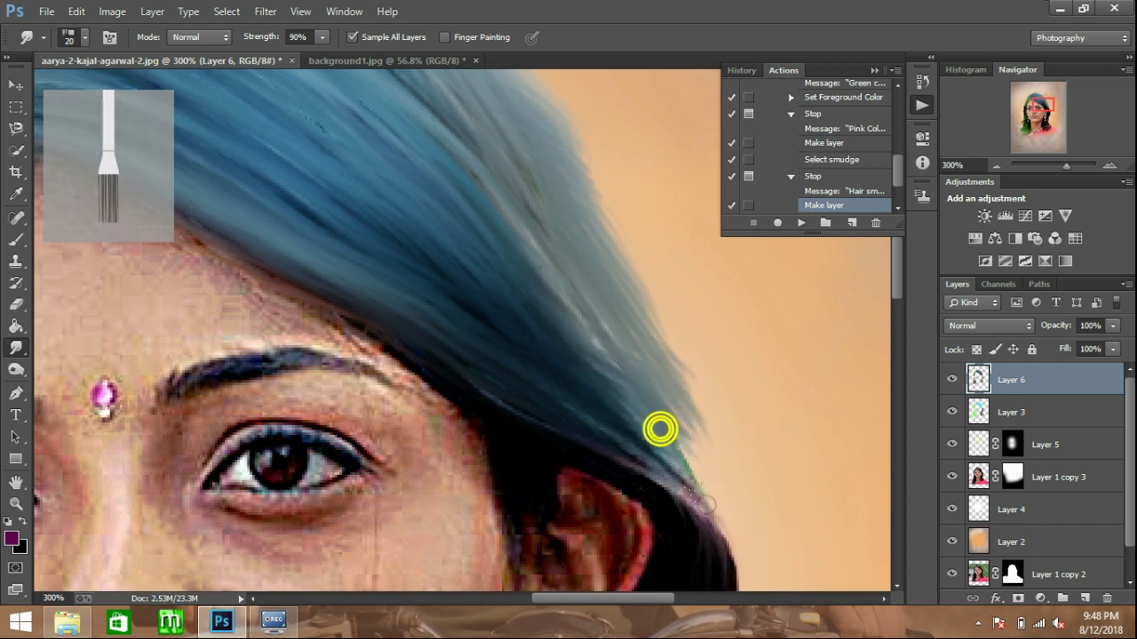
left_click_drag(657, 426, 707, 504)
left_click_drag(627, 355, 688, 468)
left_click_drag(647, 432, 706, 497)
mouse_move(632, 406)
left_mouse_down()
mouse_move(731, 512)
mouse_move(679, 443)
mouse_move(709, 466)
left_mouse_up()
left_click_drag(664, 423, 691, 473)
left_click_drag(681, 407, 699, 452)
Streak the hair edge beside and right of the ear.
scroll(659, 381, "down", 1)
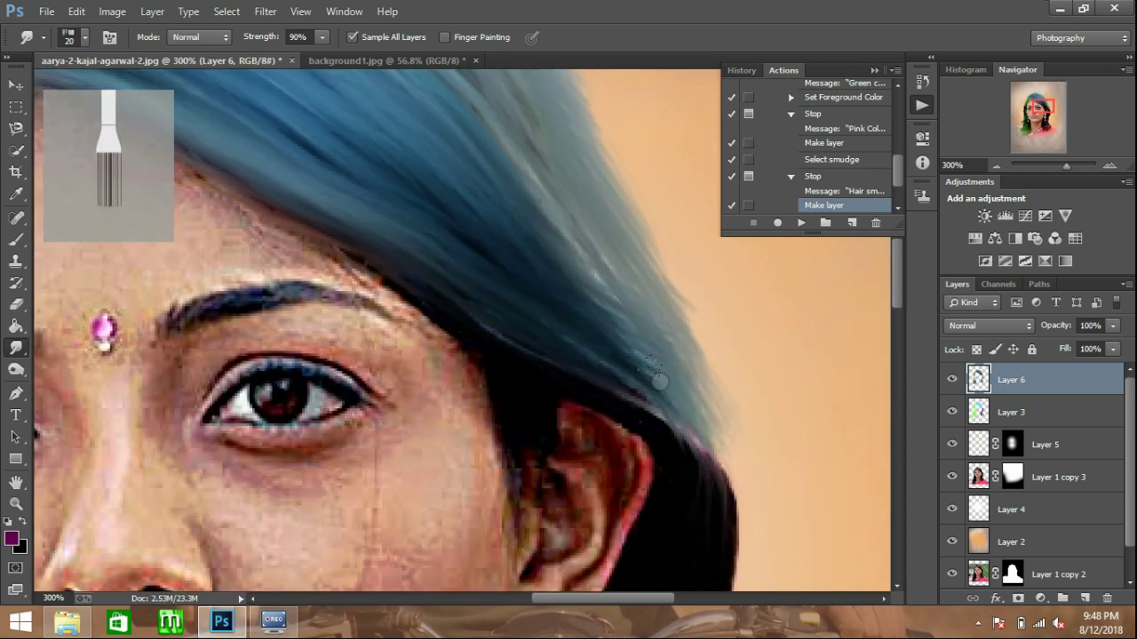
scroll(659, 381, "down", 2)
left_click_drag(361, 195, 458, 239)
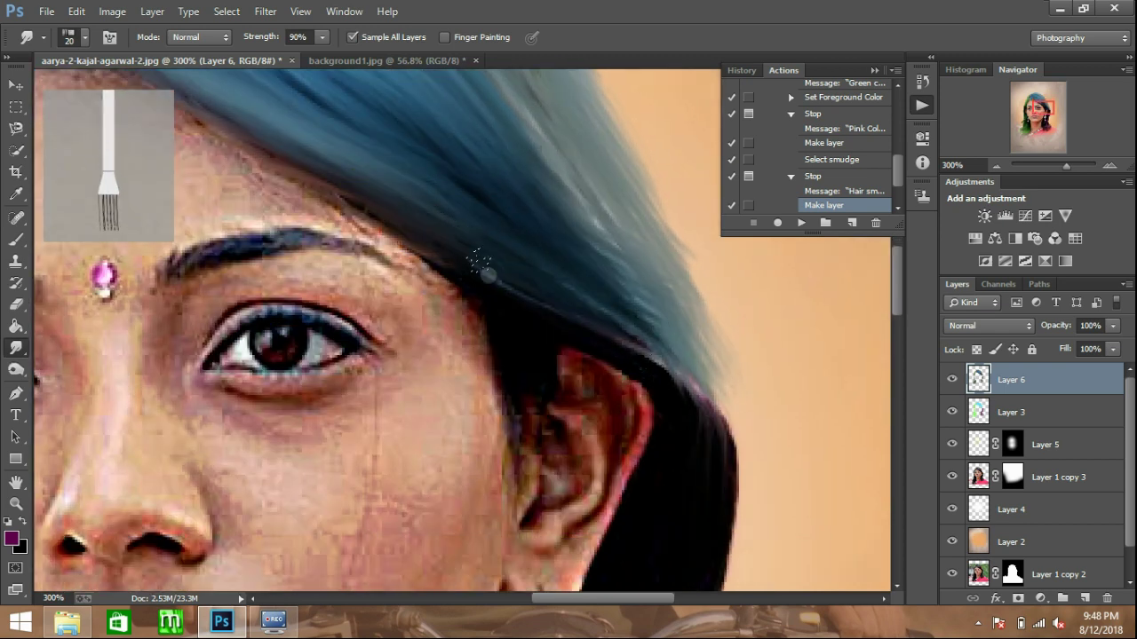
left_click_drag(507, 297, 519, 328)
scroll(532, 364, "down", 2)
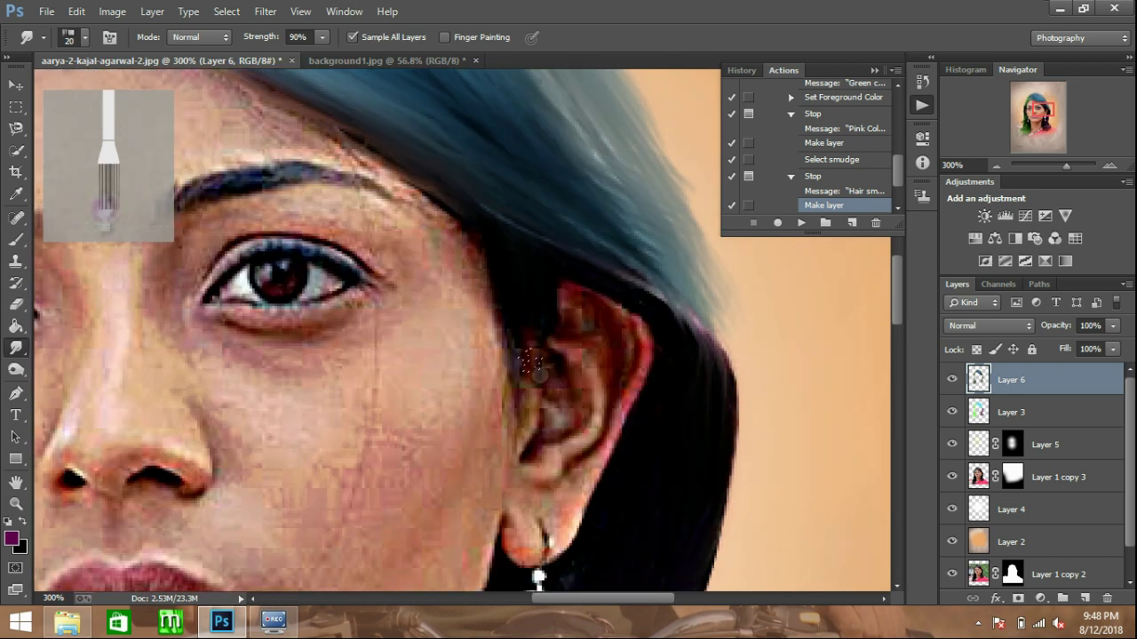
left_click_drag(685, 217, 667, 223)
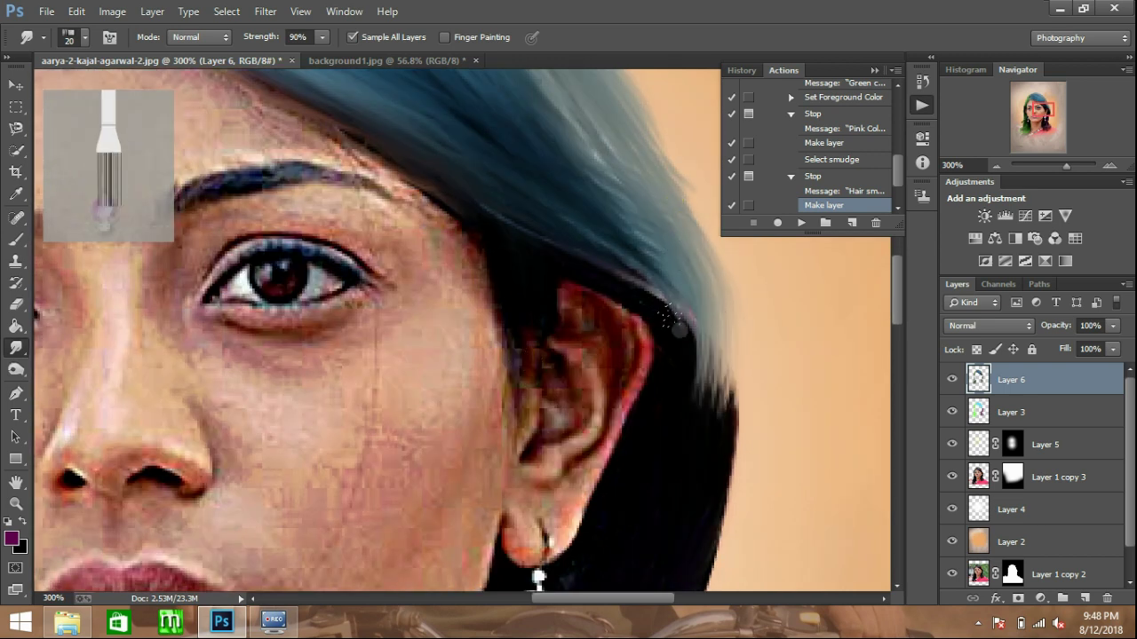
left_click_drag(677, 329, 697, 400)
mouse_move(690, 344)
left_mouse_down()
mouse_move(695, 498)
mouse_move(721, 373)
left_mouse_up()
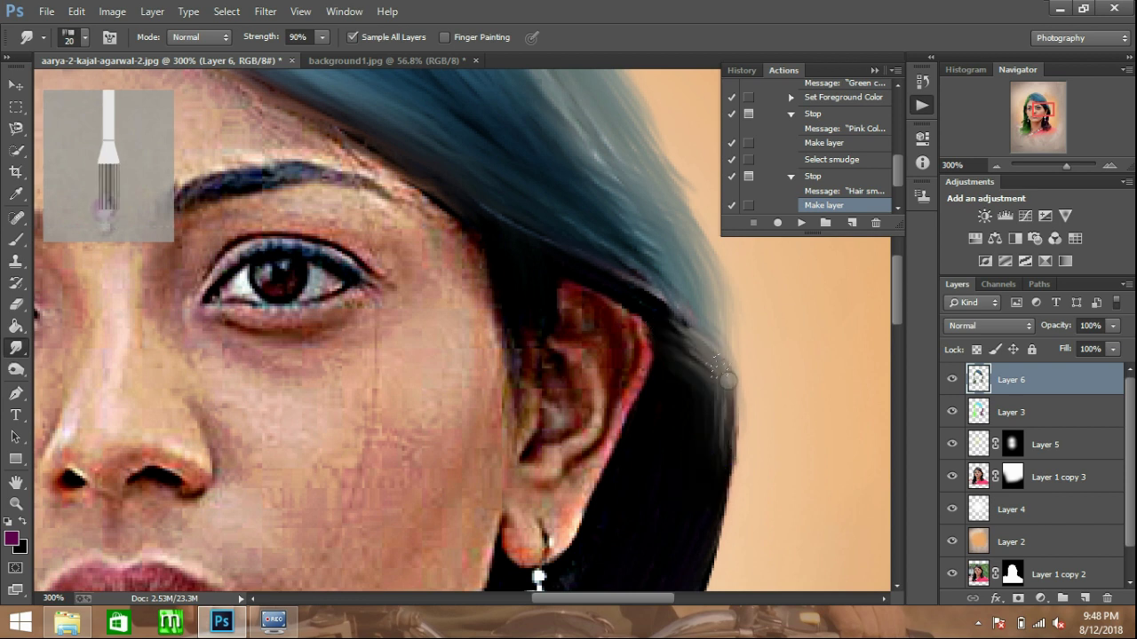
left_click_drag(723, 450, 697, 342)
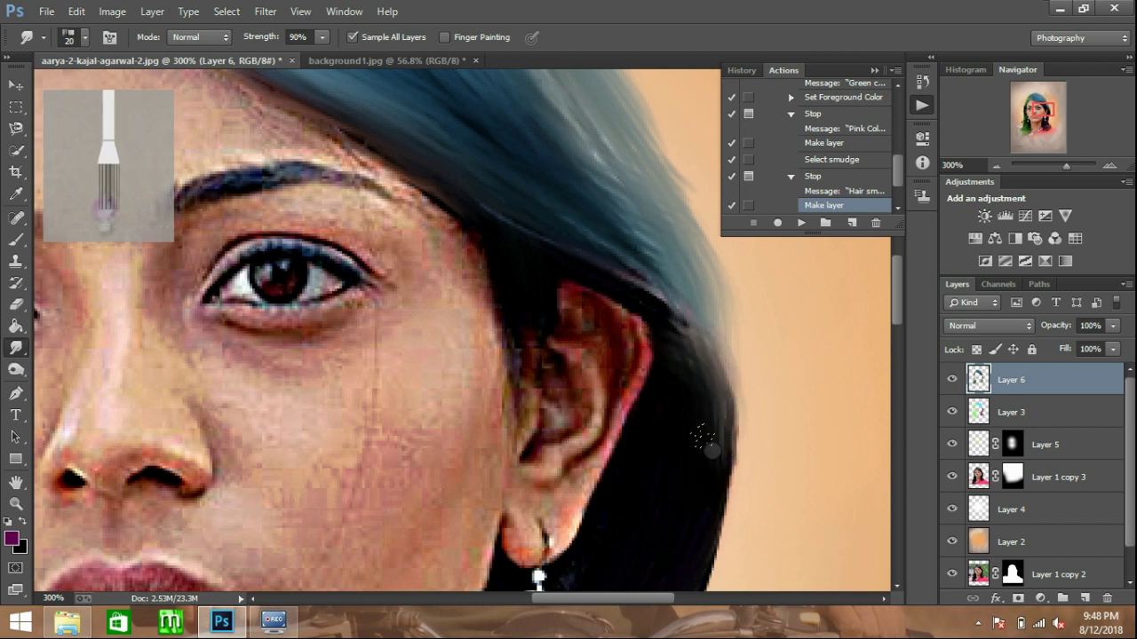
Pull the dark hair edge by the ear and earring into streaks, plus the purple hair by the neck.
scroll(702, 437, "down", 3)
scroll(707, 334, "up", 2)
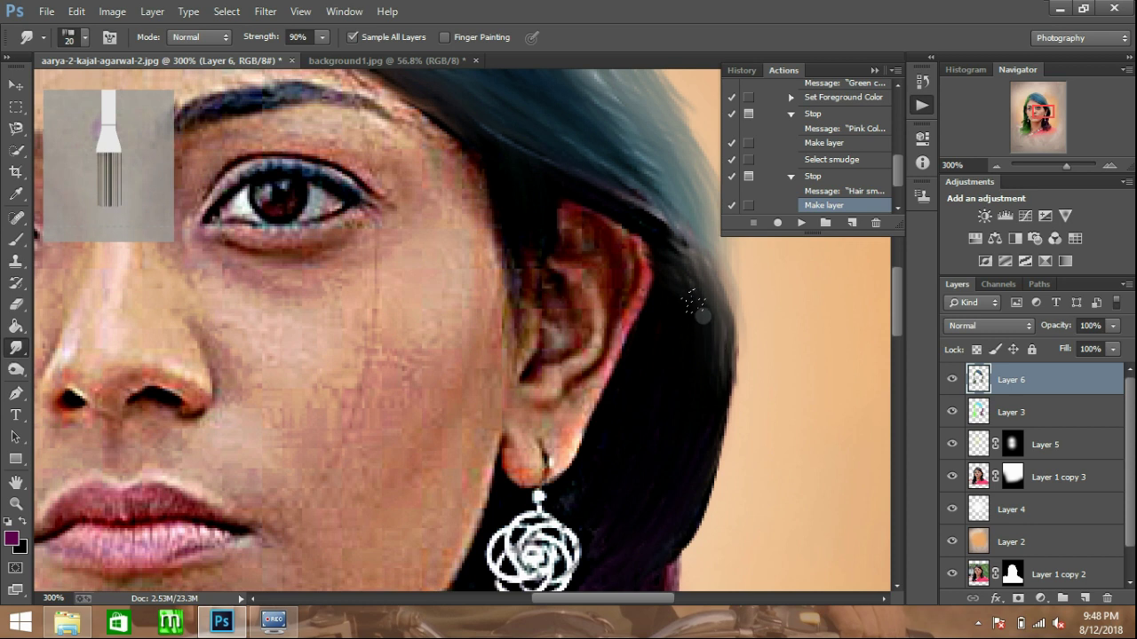
left_click_drag(728, 475, 724, 351)
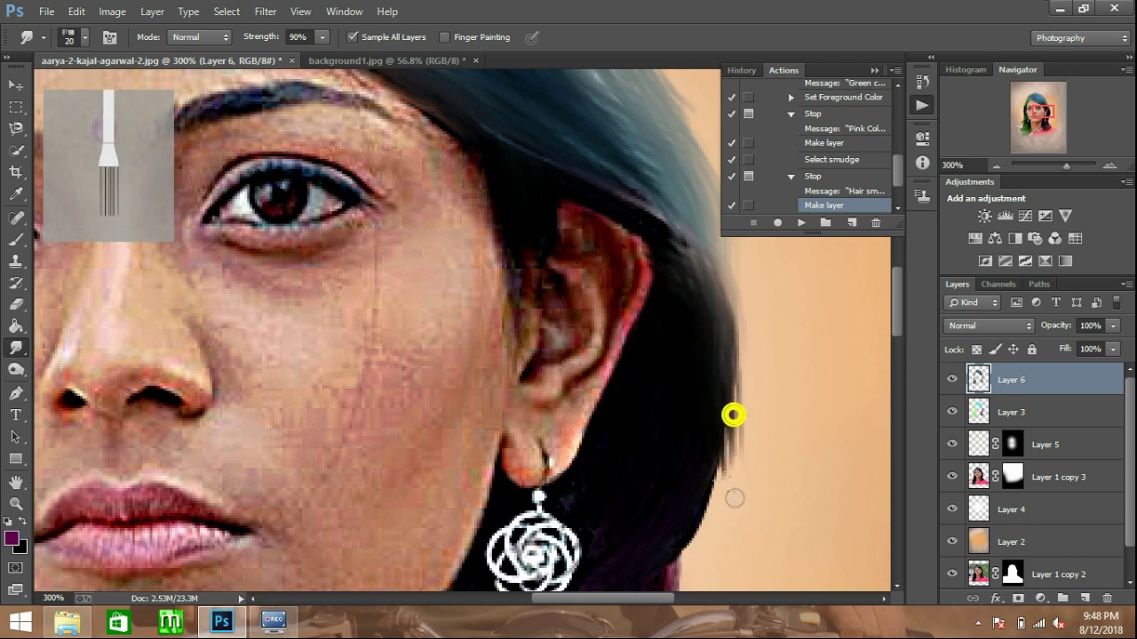
left_click_drag(730, 415, 735, 498)
mouse_move(671, 545)
left_mouse_down()
mouse_move(718, 363)
mouse_move(724, 489)
left_mouse_up()
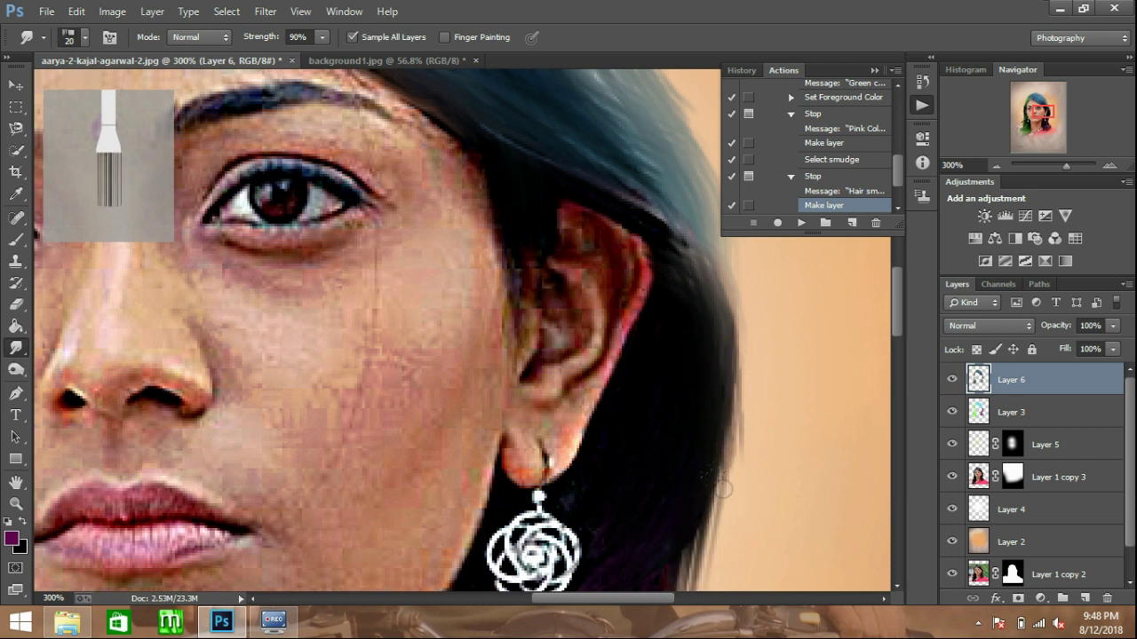
scroll(724, 484, "down", 3)
mouse_move(719, 261)
left_mouse_down()
mouse_move(702, 309)
mouse_move(703, 480)
left_mouse_up()
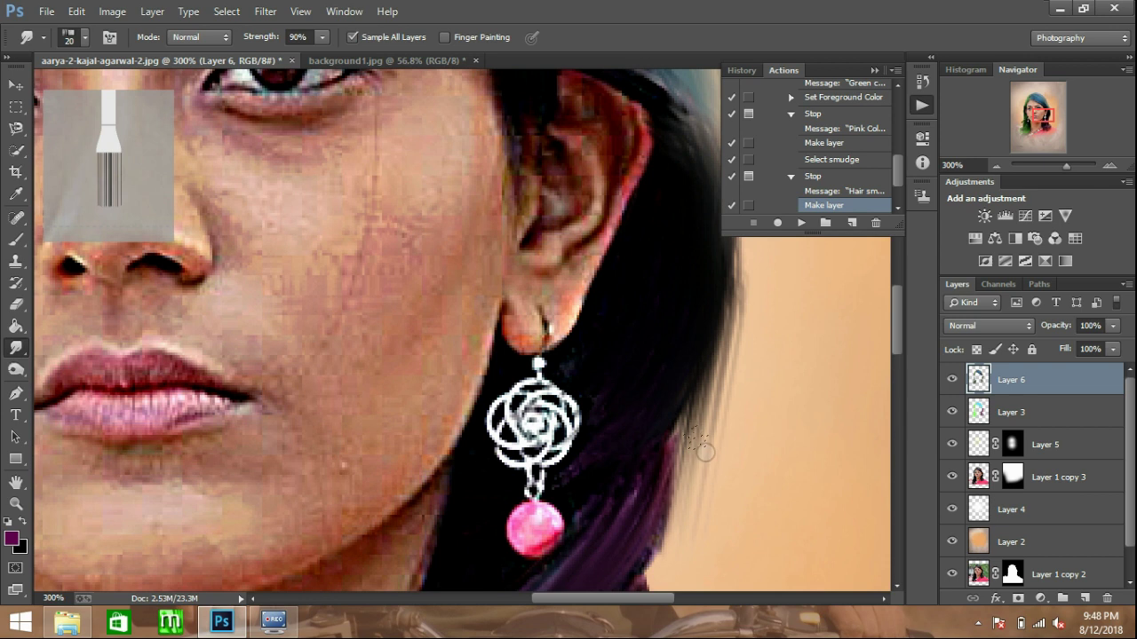
scroll(657, 464, "down", 4)
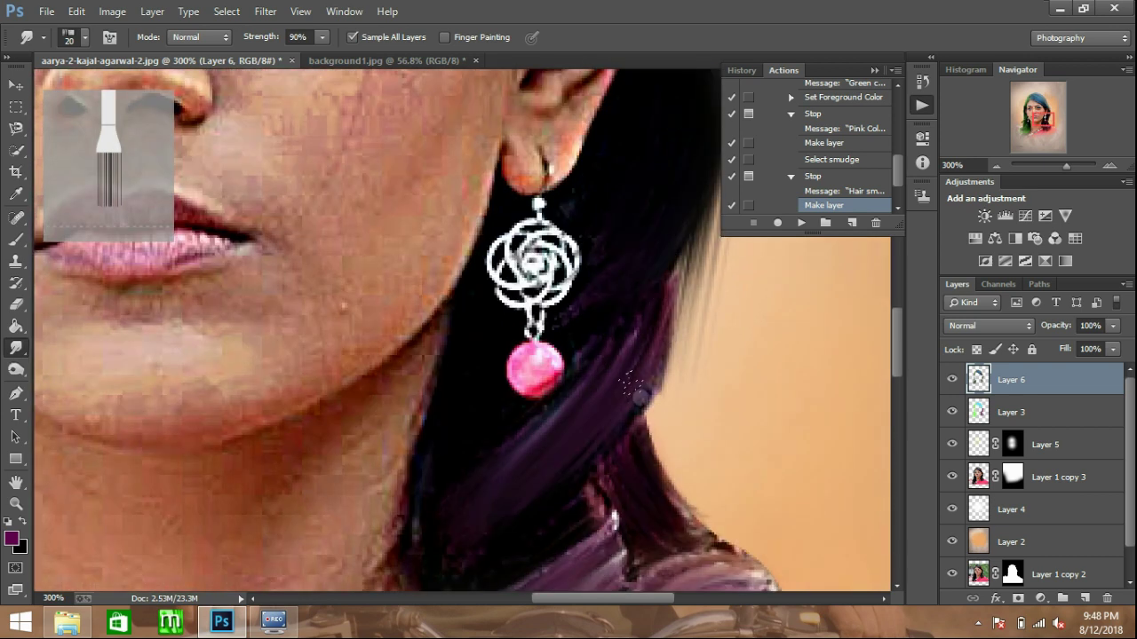
scroll(632, 387, "down", 5)
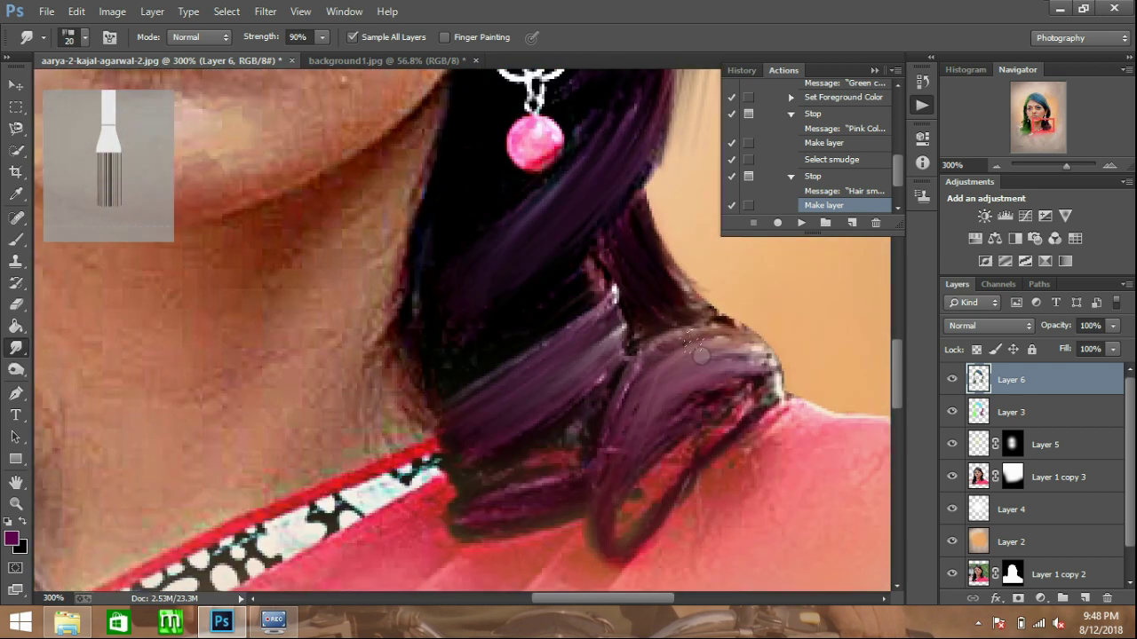
left_click_drag(449, 213, 495, 268)
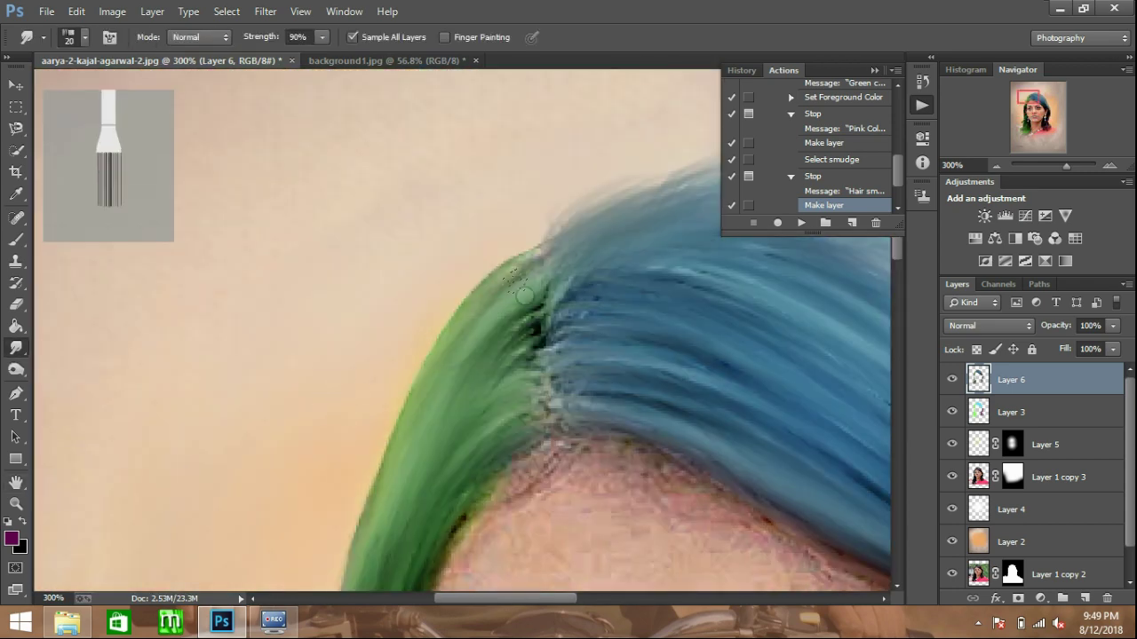
Smooth the top of the green hair and push its left edge outward.
left_click_drag(540, 284, 490, 313)
mouse_move(540, 284)
left_mouse_down()
mouse_move(512, 323)
mouse_move(426, 391)
left_mouse_up()
left_click_drag(495, 332, 408, 426)
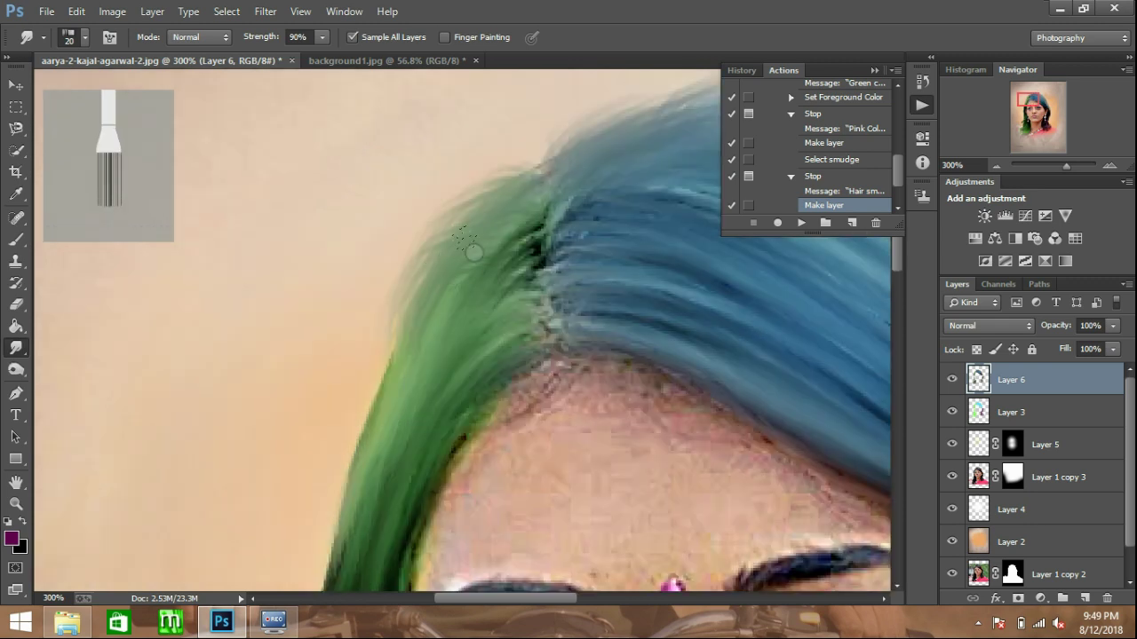
left_click_drag(487, 281, 442, 396)
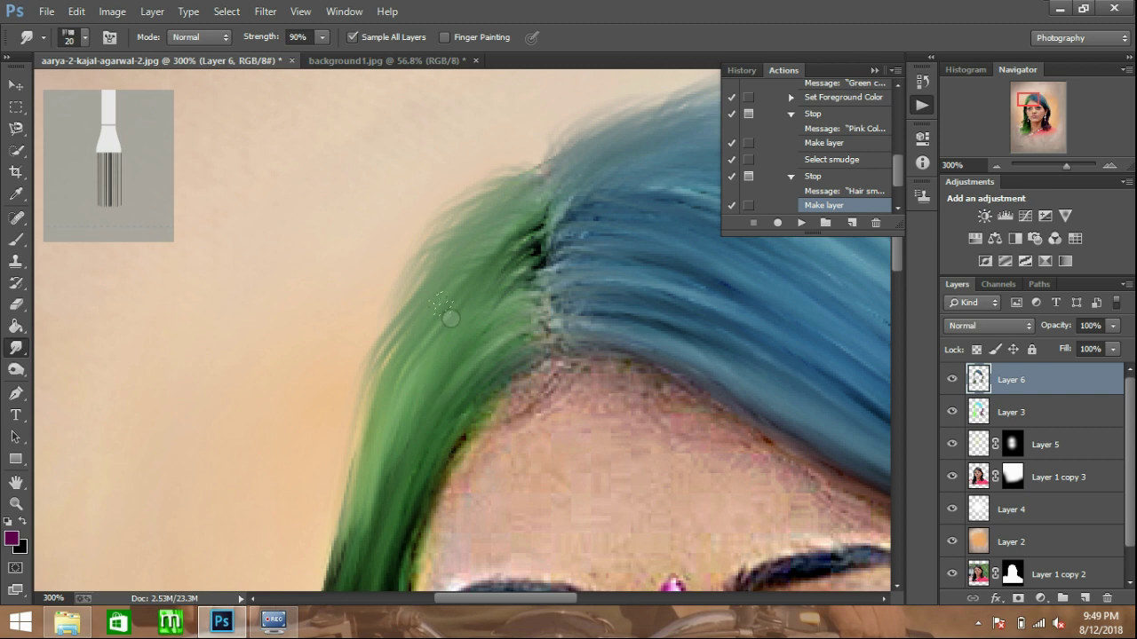
scroll(450, 317, "down", 2)
left_click_drag(450, 196, 392, 253)
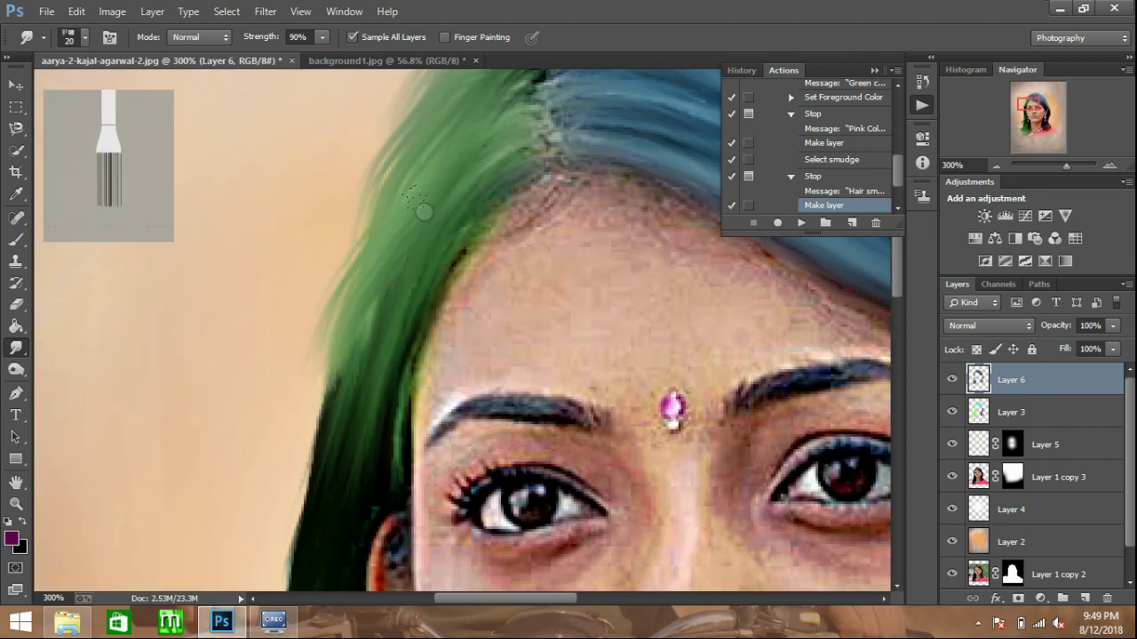
left_click_drag(418, 193, 335, 349)
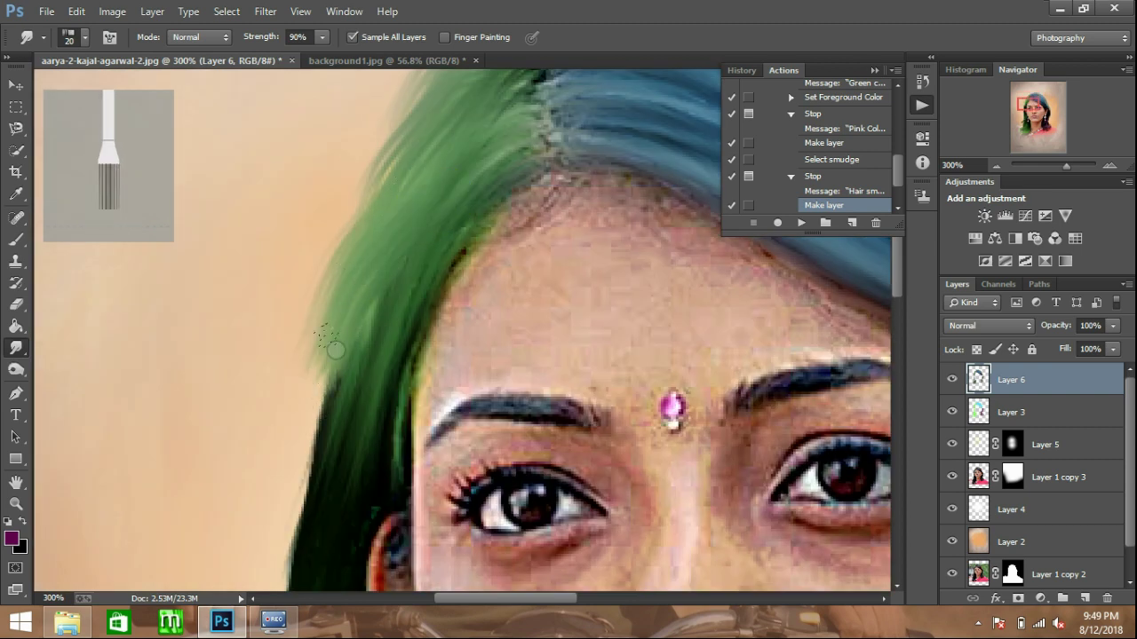
left_click_drag(376, 292, 393, 319)
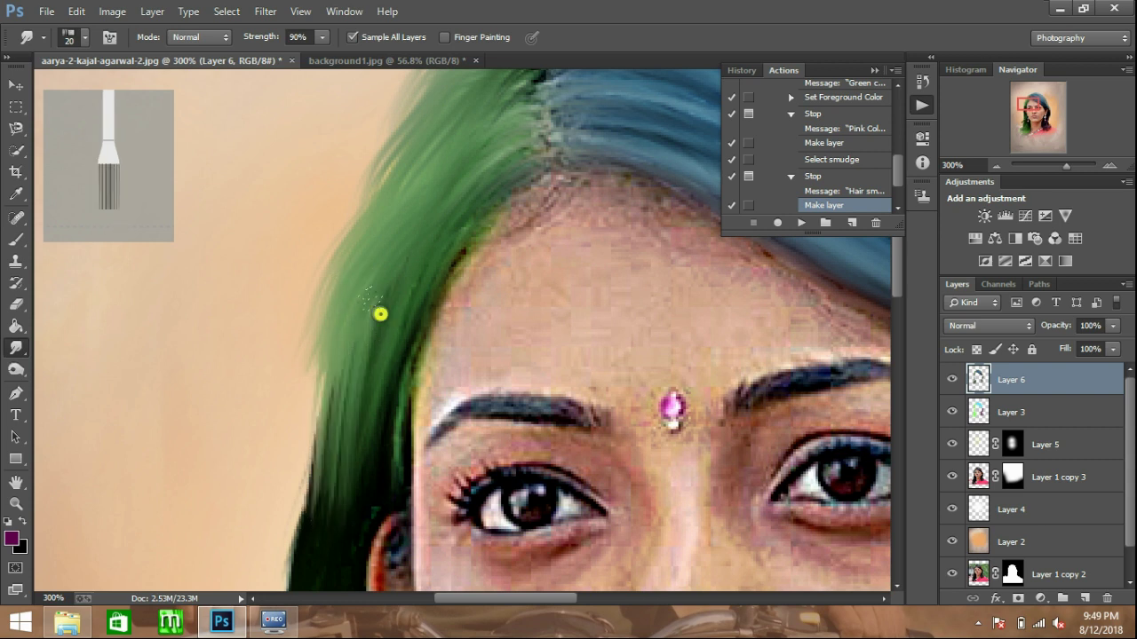
Pull the lower-left green edge down and stretch the lock's tip into wisps.
scroll(337, 186, "down", 3)
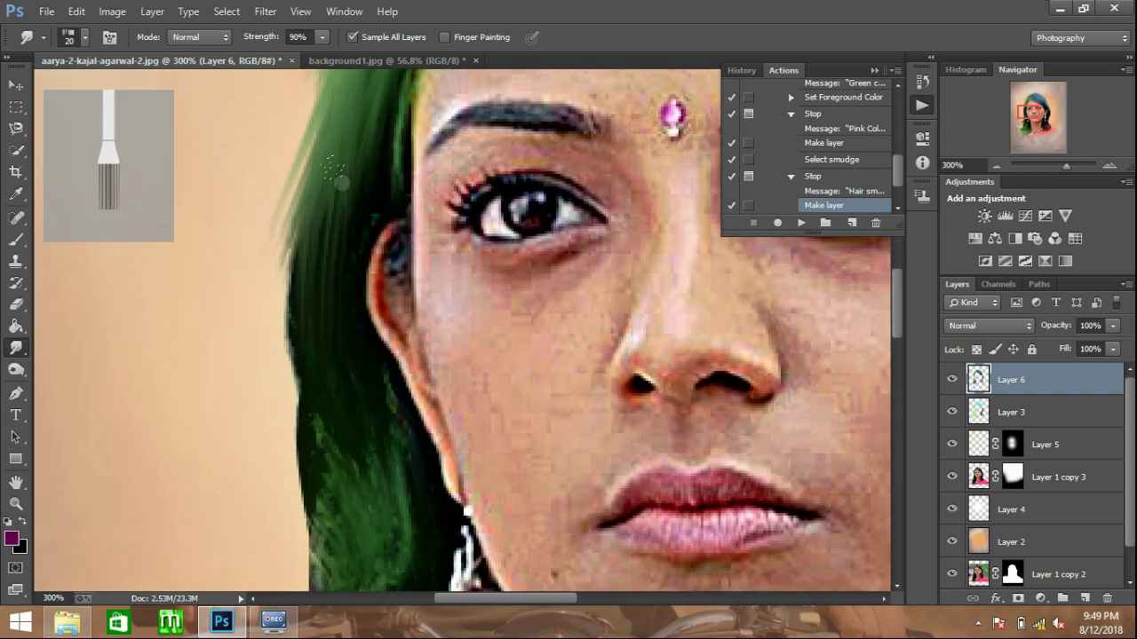
mouse_move(274, 319)
left_mouse_down()
mouse_move(294, 228)
mouse_move(298, 417)
left_mouse_up()
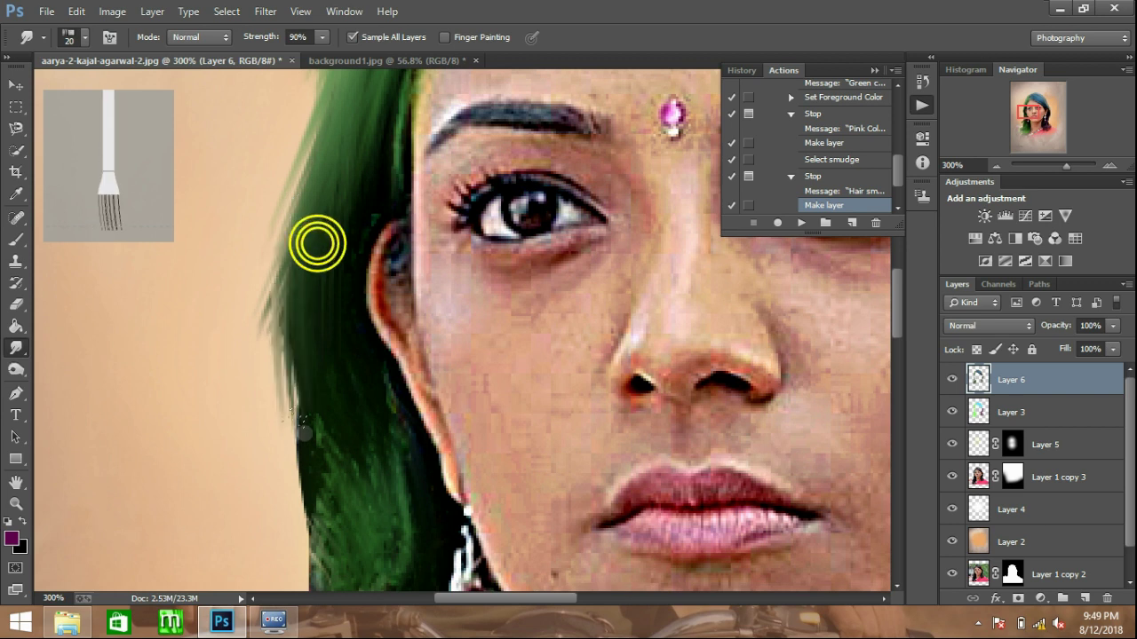
left_click_drag(325, 315, 321, 460)
scroll(316, 451, "down", 2)
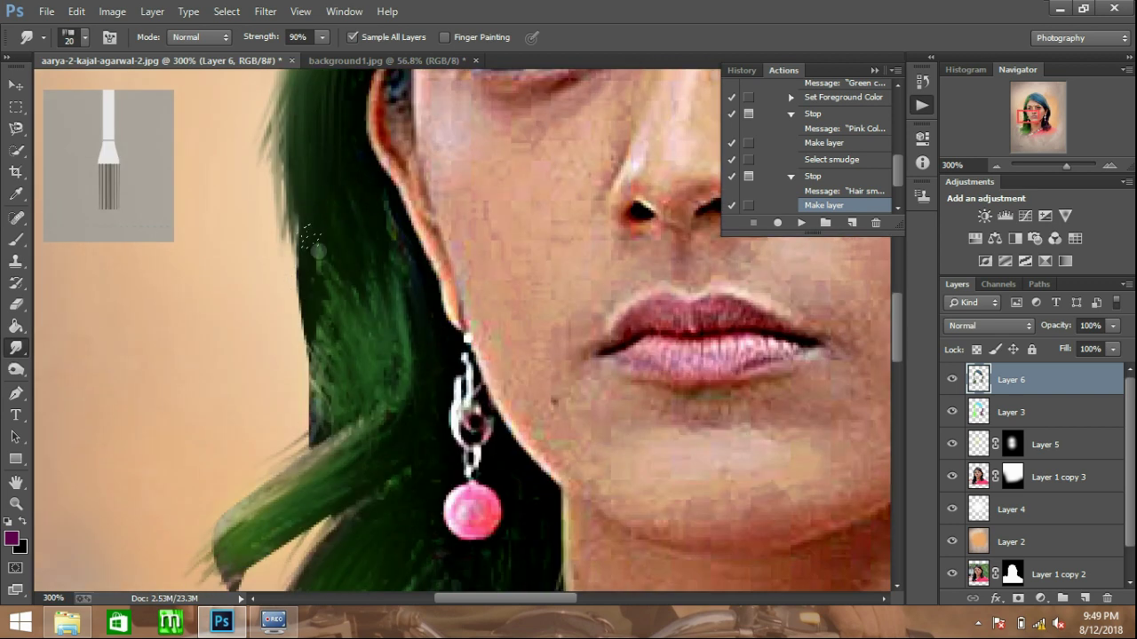
left_click_drag(315, 240, 327, 383)
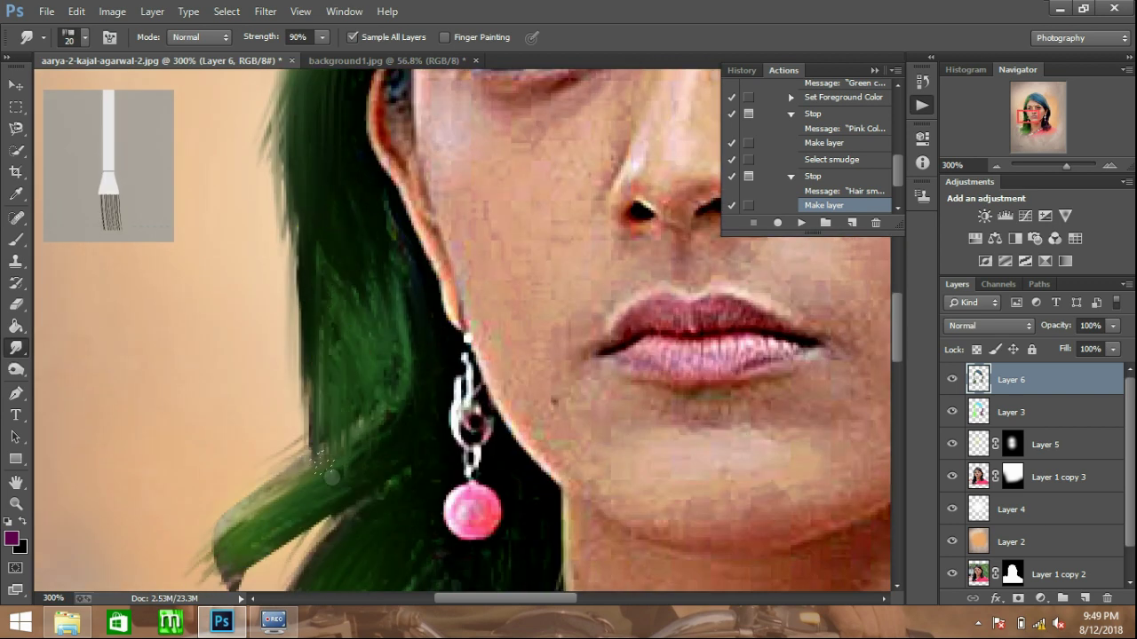
scroll(337, 351, "down", 1)
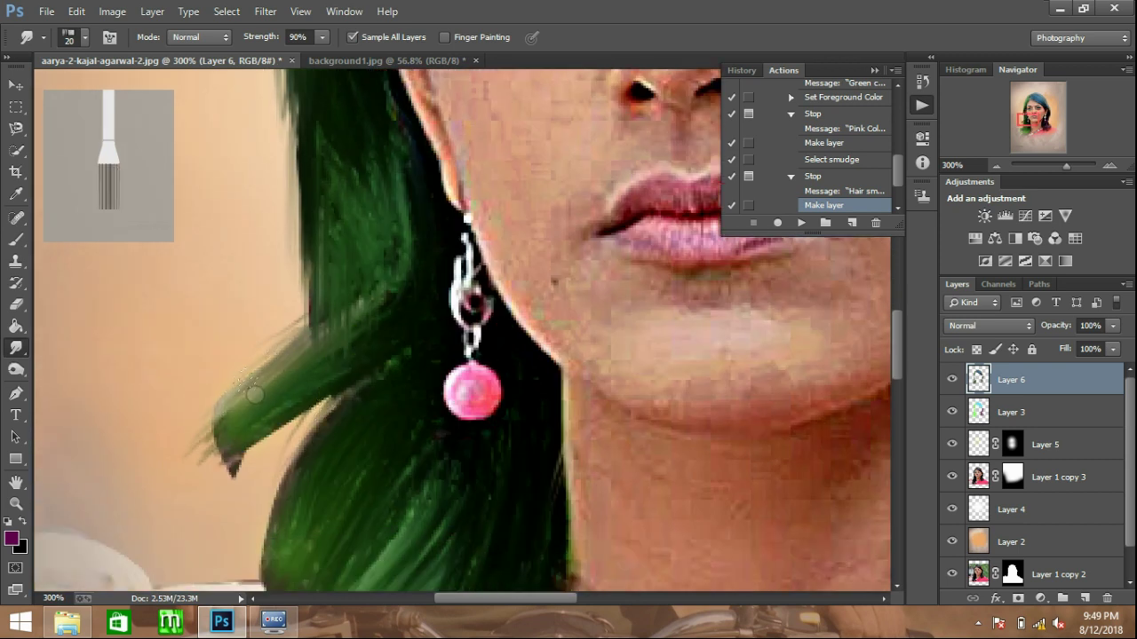
left_click_drag(247, 401, 193, 463)
left_click_drag(290, 396, 169, 474)
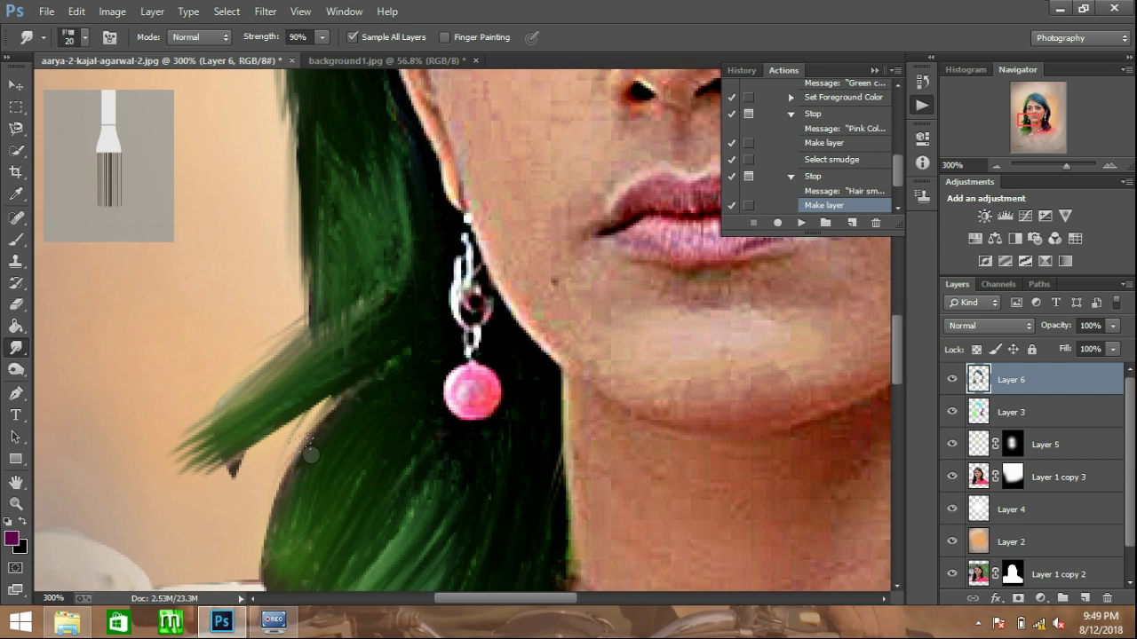
Blend the green lock below the earring and streak the left strand toward the lower left.
scroll(311, 455, "down", 1)
mouse_move(233, 373)
left_mouse_down()
mouse_move(211, 404)
mouse_move(305, 335)
mouse_move(338, 371)
left_mouse_up()
mouse_move(285, 402)
left_mouse_down()
mouse_move(266, 462)
mouse_move(338, 363)
mouse_move(294, 422)
left_mouse_up()
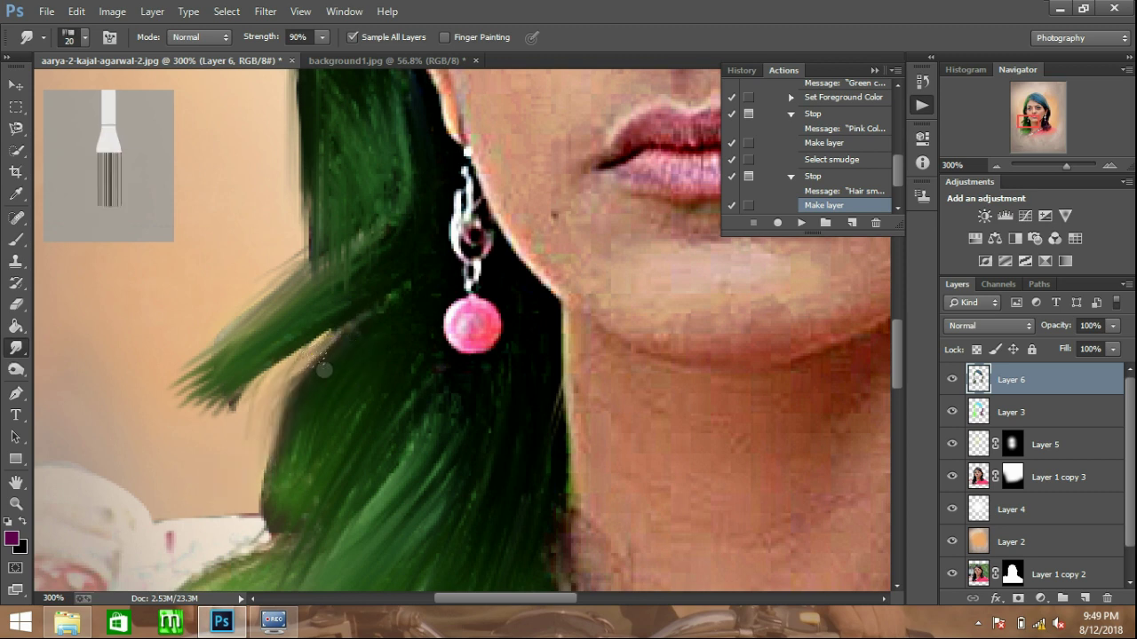
left_click_drag(323, 368, 297, 426)
scroll(400, 514, "down", 3)
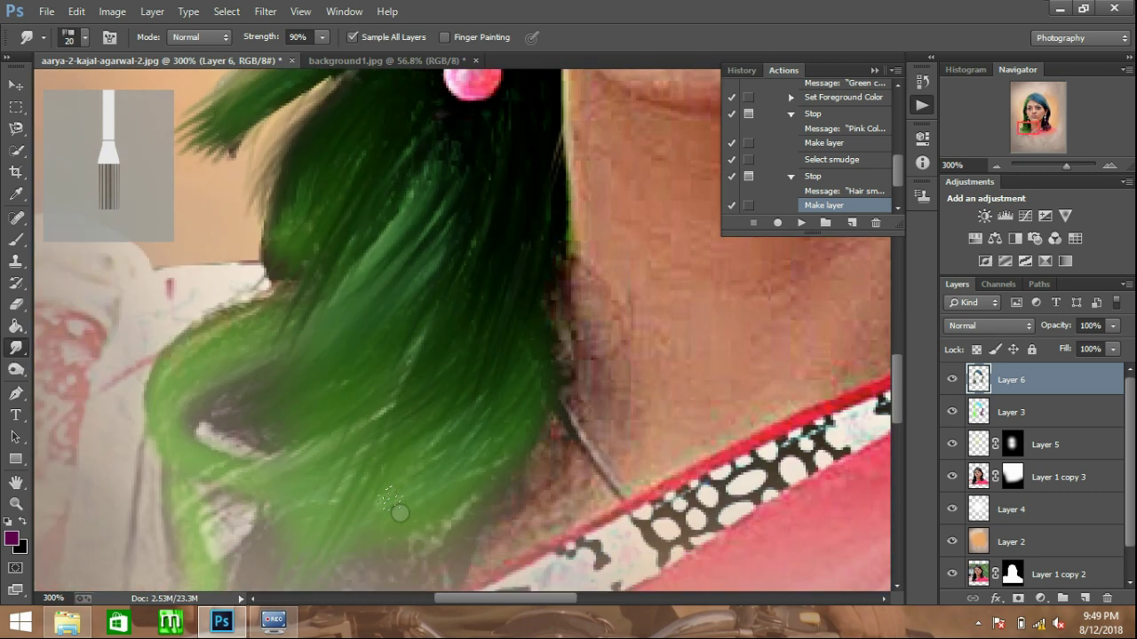
scroll(214, 382, "down", 3)
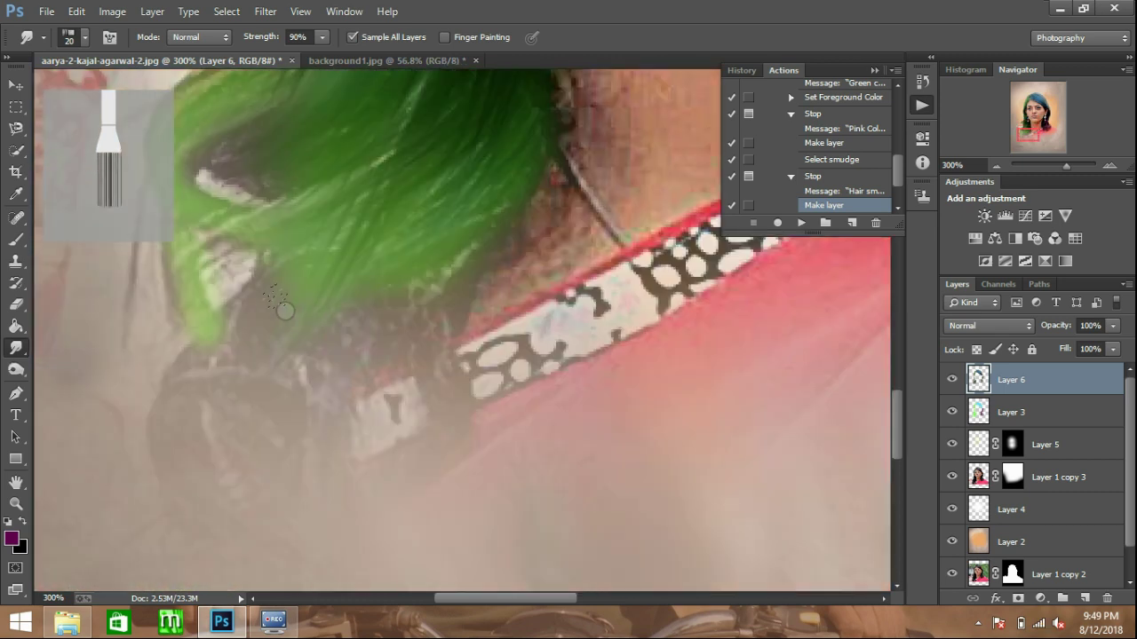
scroll(284, 310, "up", 1)
left_click_drag(184, 321, 200, 405)
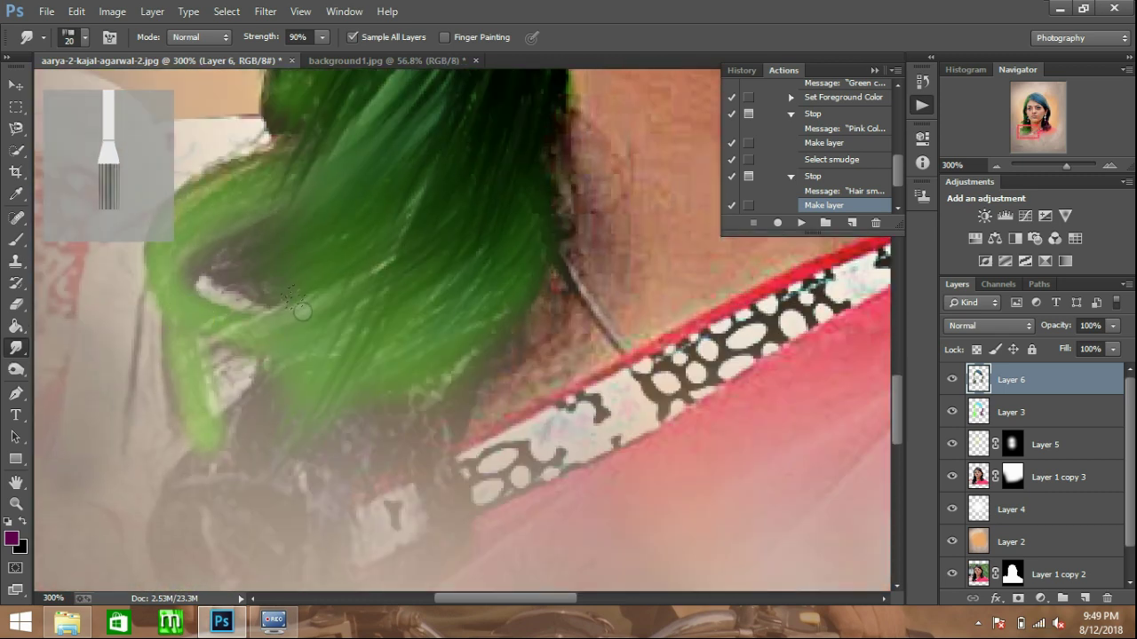
left_click_drag(302, 310, 213, 373)
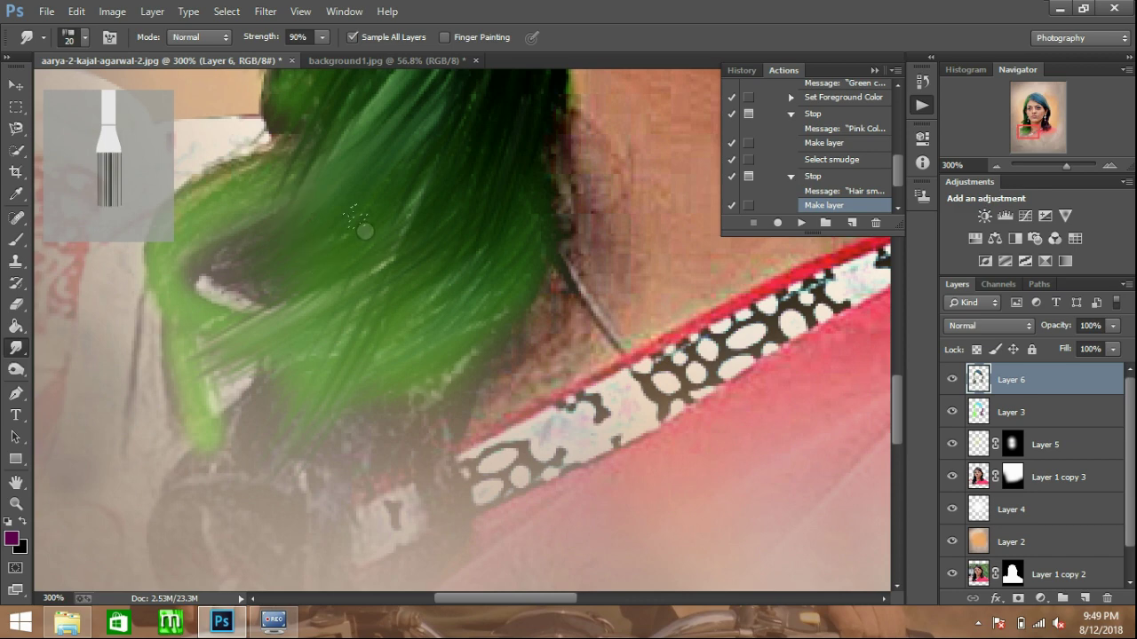
Smudge the green hair at the parting up and to the right.
scroll(364, 230, "up", 5)
scroll(364, 230, "up", 5)
scroll(364, 230, "up", 5)
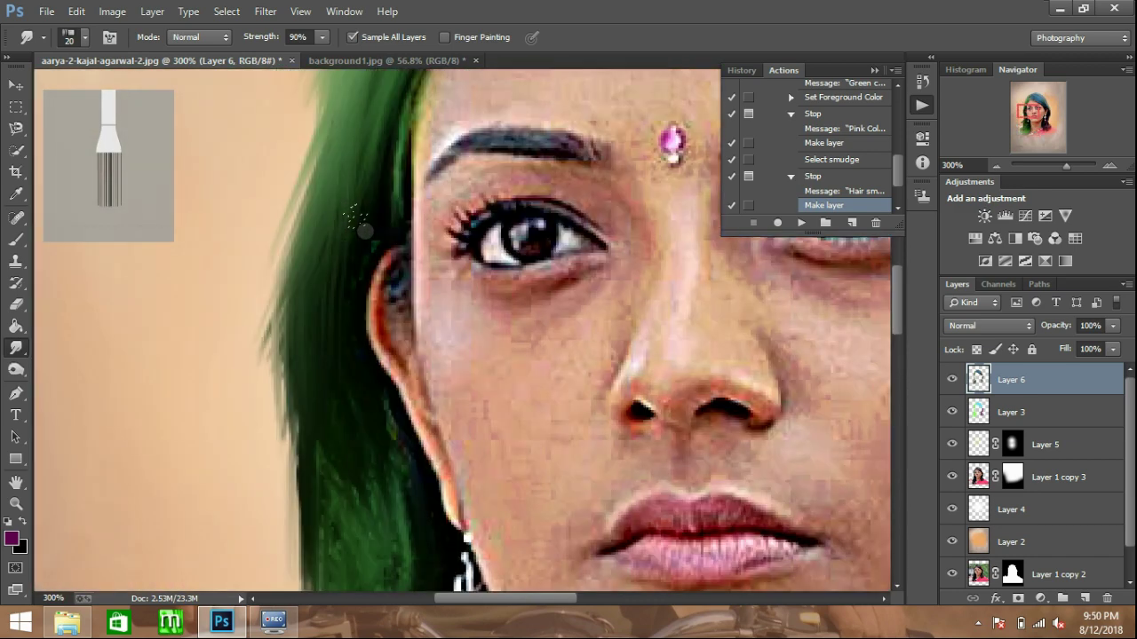
scroll(366, 231, "up", 5)
mouse_move(471, 441)
left_mouse_down()
mouse_move(519, 444)
mouse_move(590, 404)
left_mouse_up()
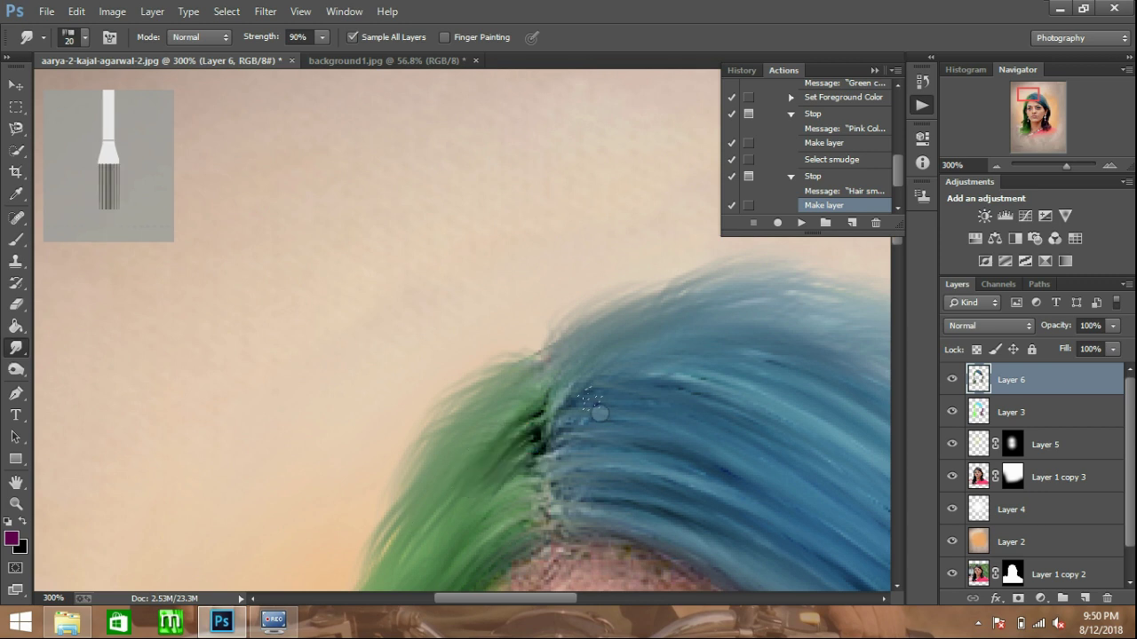
left_click_drag(548, 373, 671, 298)
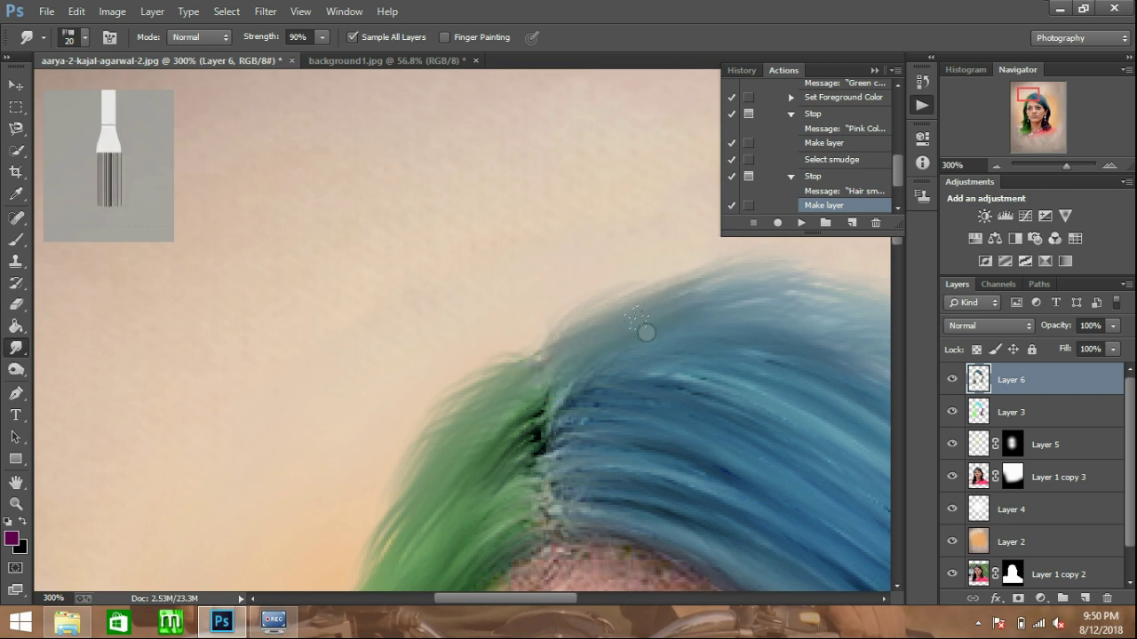
Fit the view and play the recorded action to add empty Layer 7 on top.
key("z")
key("ctrl+0")
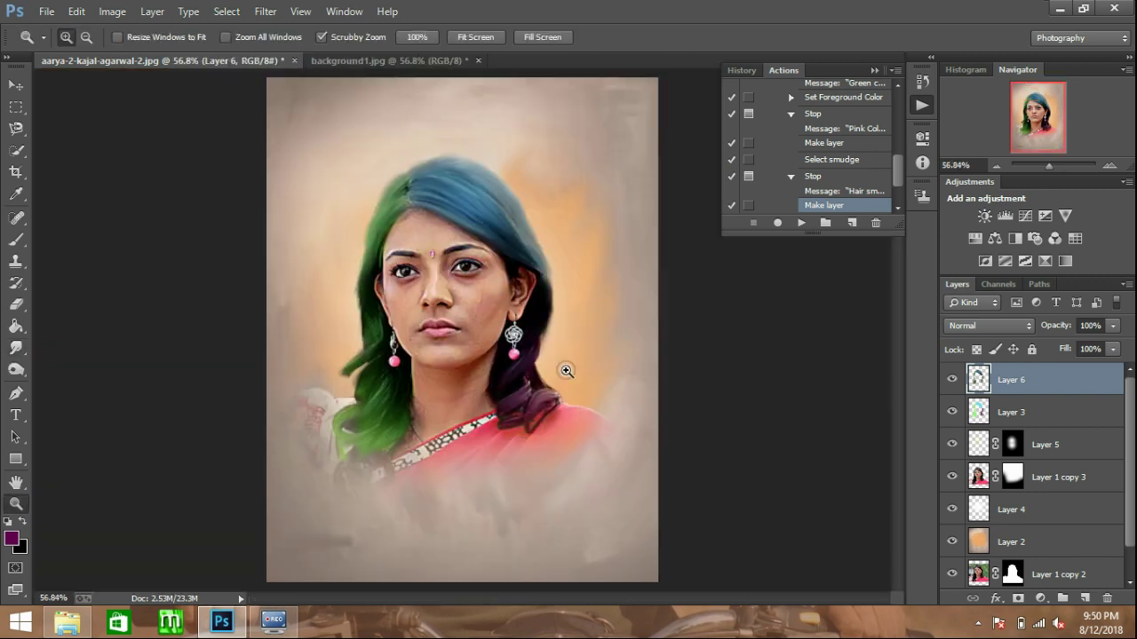
left_click(801, 223)
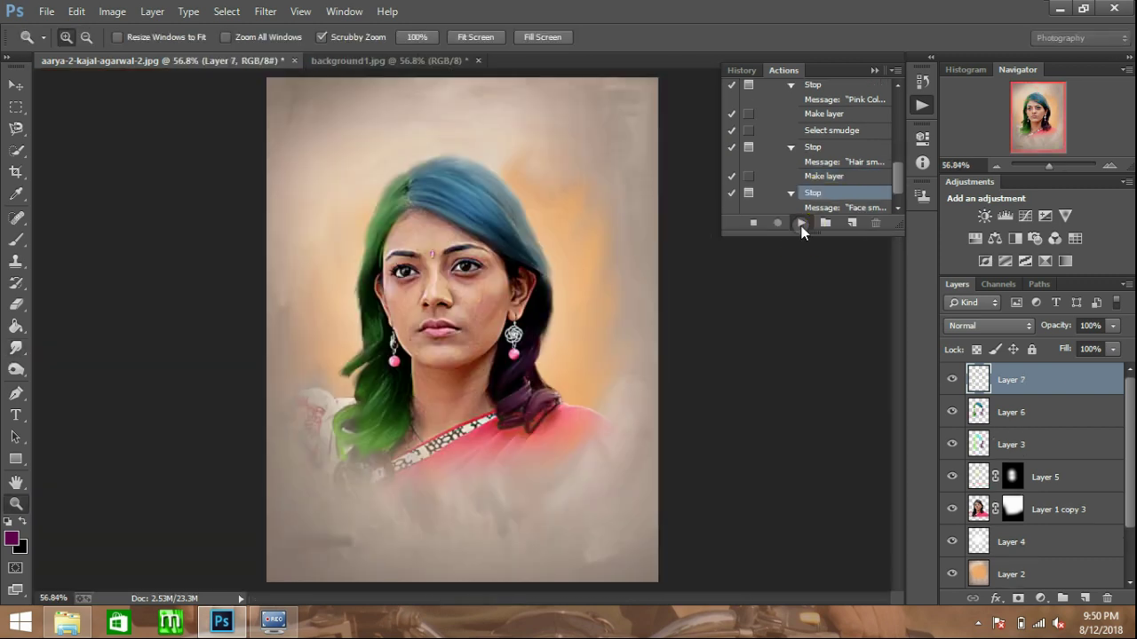
left_click(510, 246)
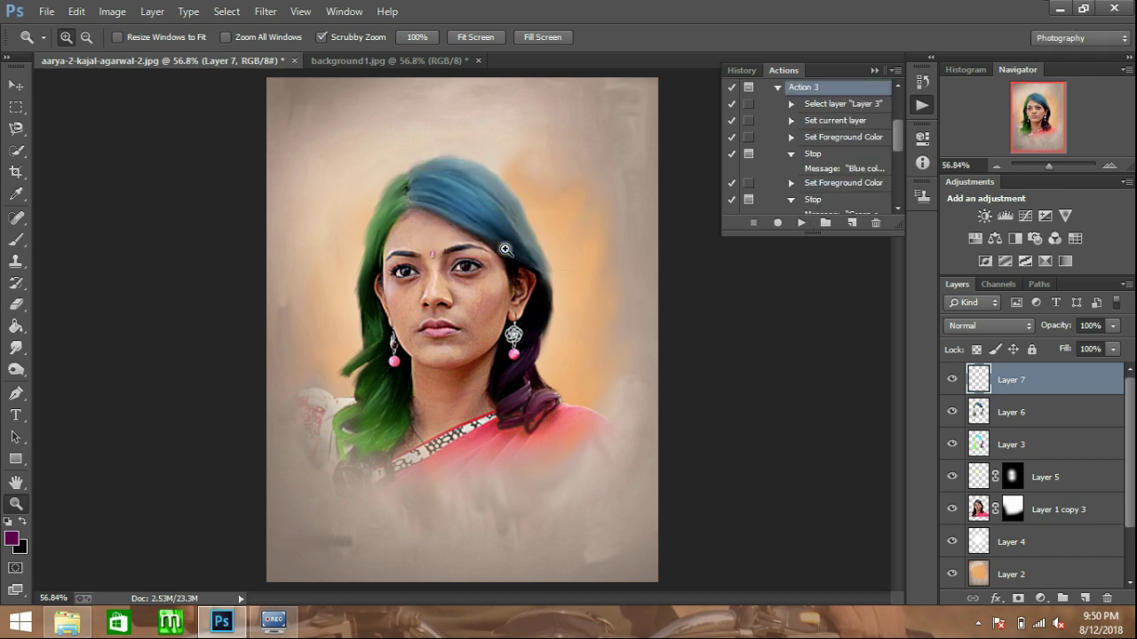
key("r")
Choose the 65 px scatter brush preset for the smudge tool.
right_click(508, 250)
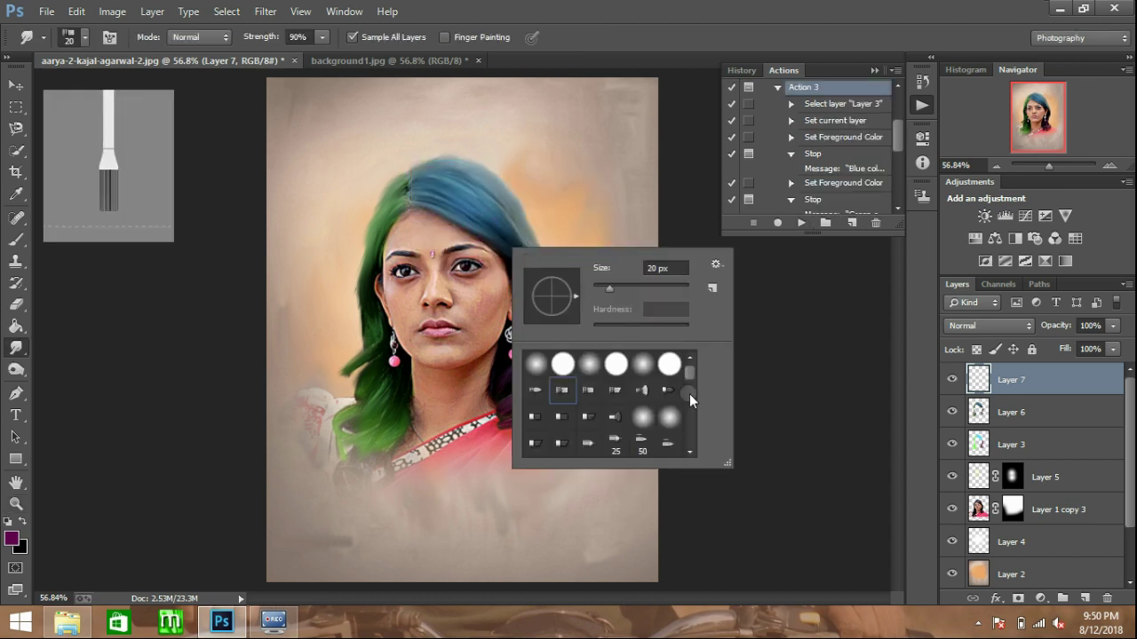
left_click_drag(690, 367, 692, 443)
left_click(617, 414)
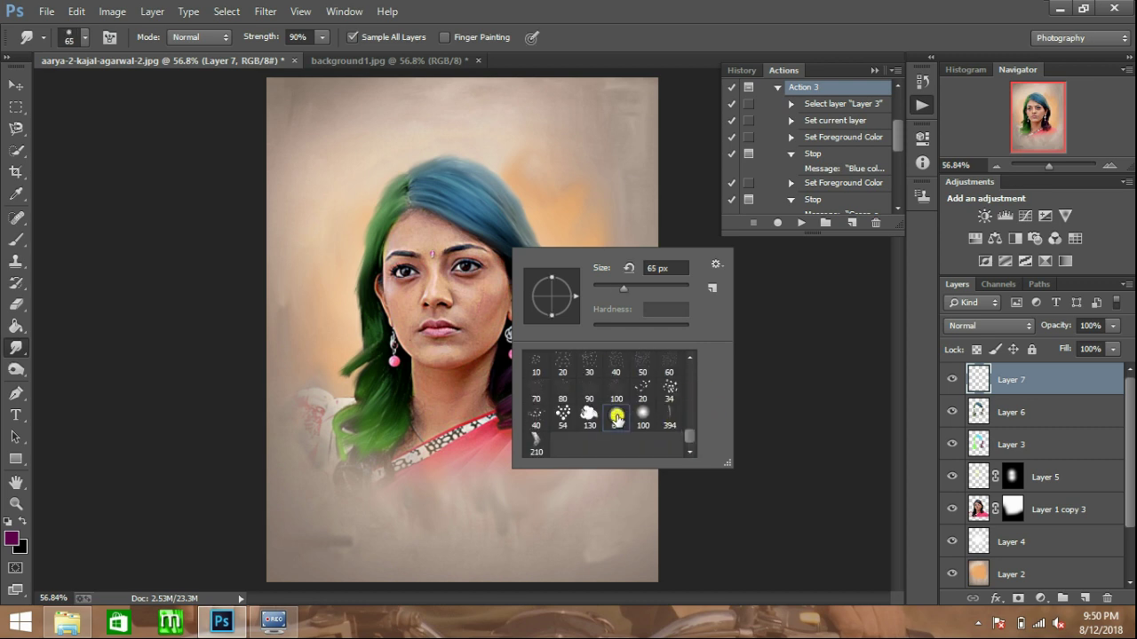
left_click(574, 220)
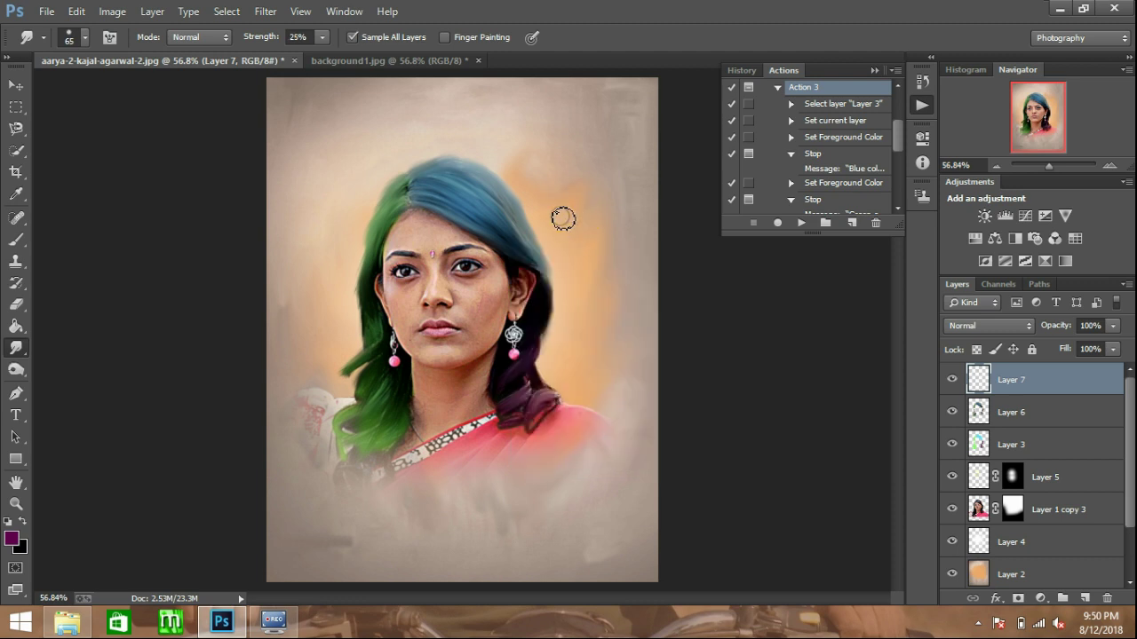
Zoom to 200% on the face and shrink the Smudge brush to 25 px.
key("z")
left_click_drag(357, 249, 429, 197)
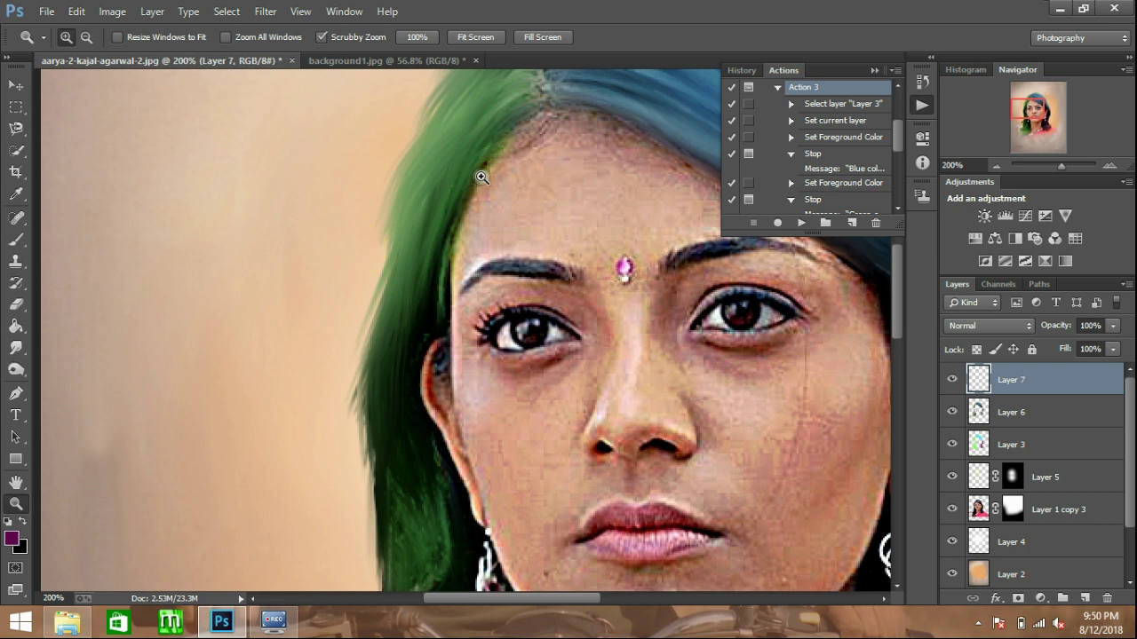
scroll(482, 173, "up", 3)
key("r")
key("ctrl+z")
key("bracketleft")
key("bracketleft")
key("bracketleft")
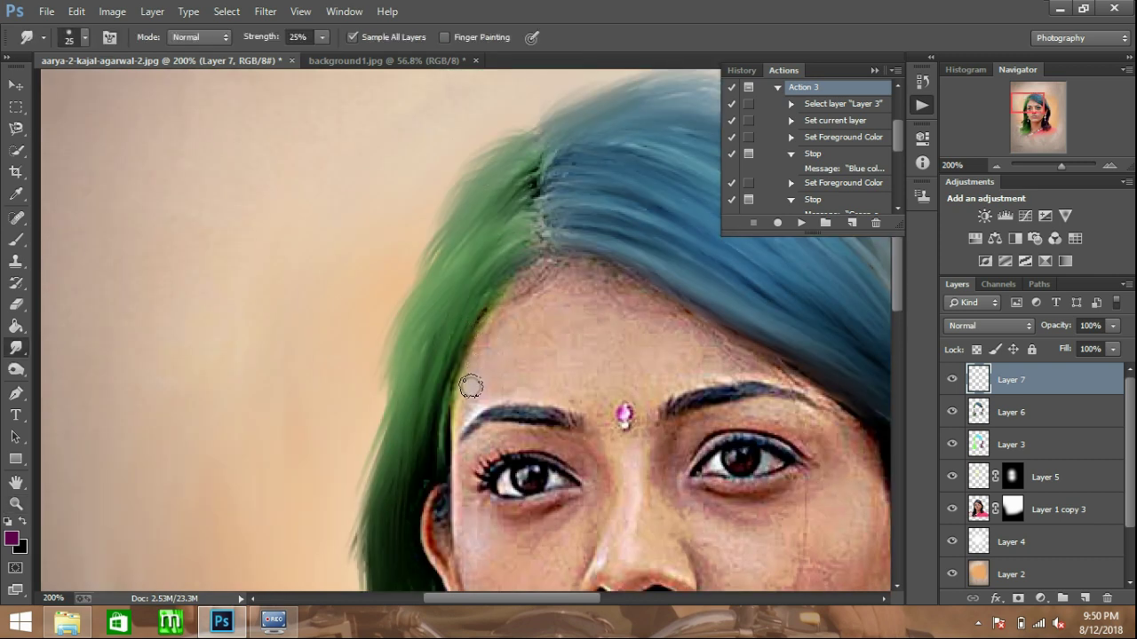
Dab the forehead hairline beside the left eyebrow and near the parting.
left_click_drag(464, 406, 472, 402)
left_click(468, 392)
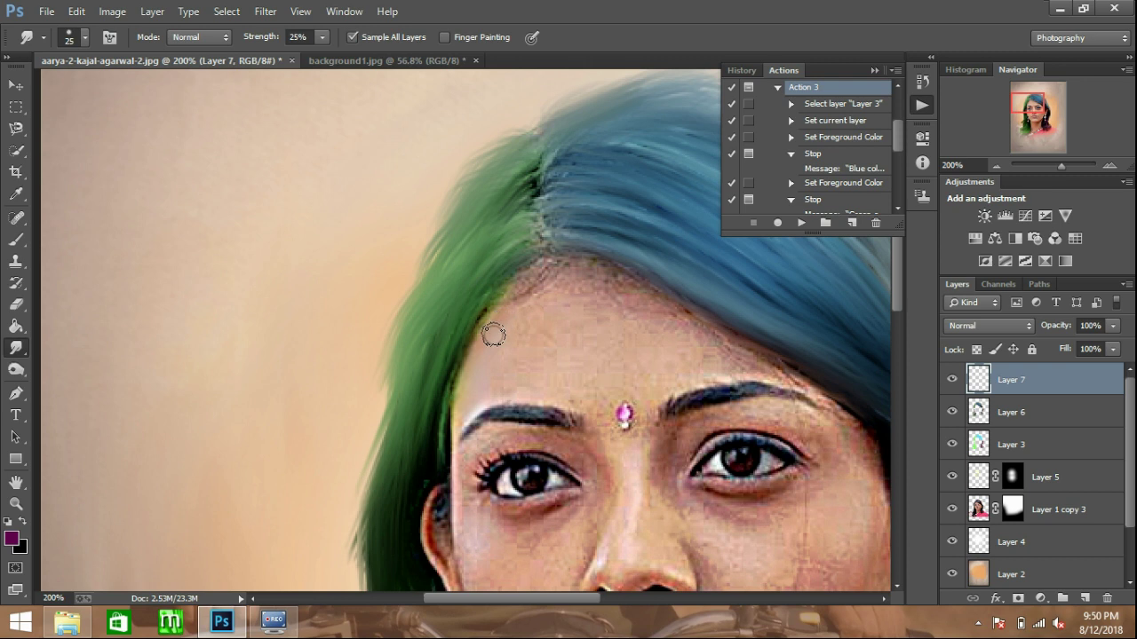
left_click(512, 312)
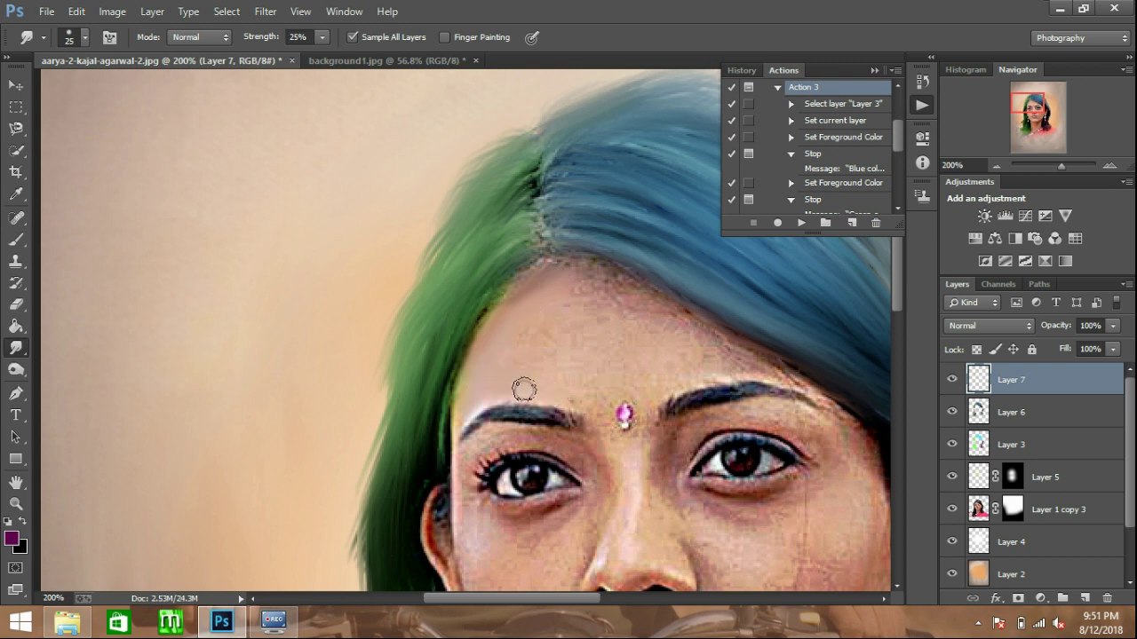
Smudge the forehead skin and blend it up into the hairline at 25% strength on Layer 7.
left_click(491, 374)
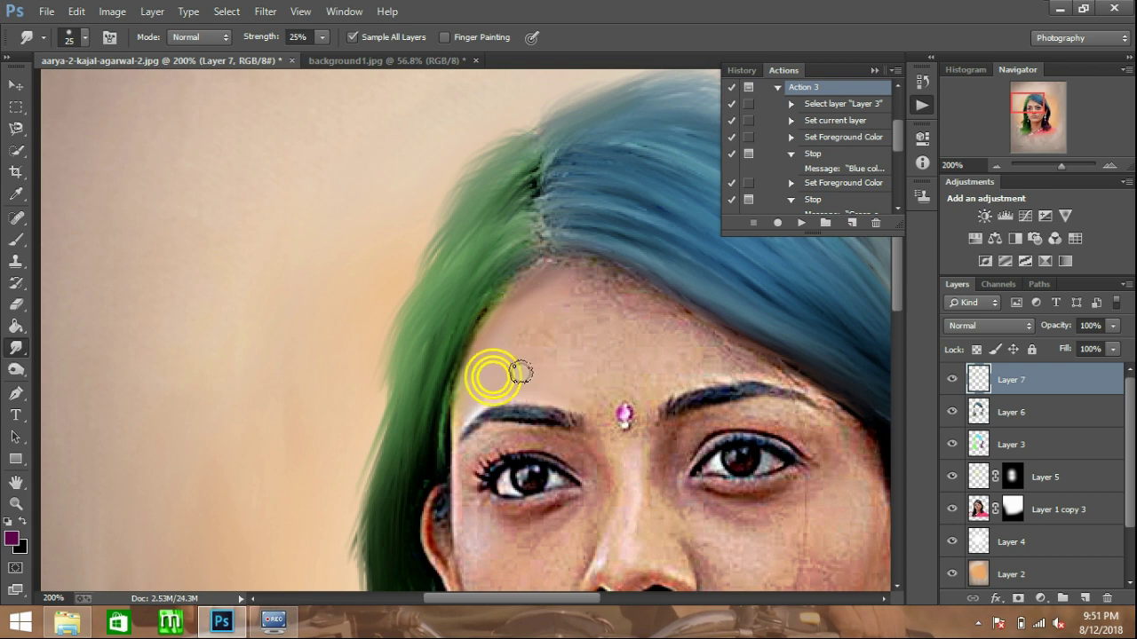
left_click_drag(503, 356, 533, 347)
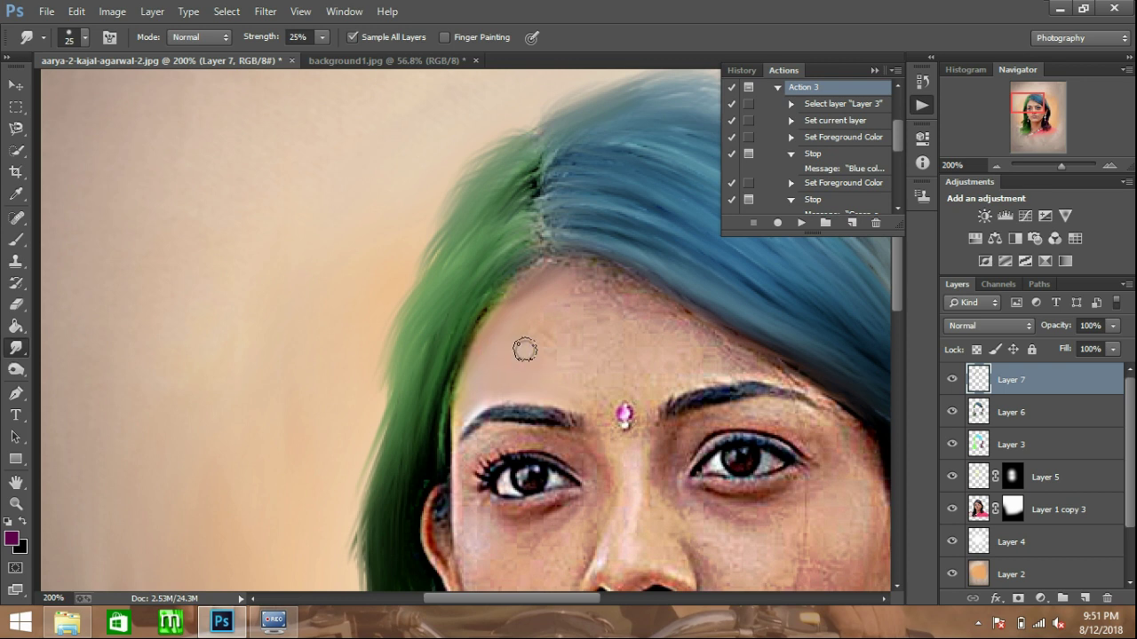
left_click_drag(576, 292, 590, 271)
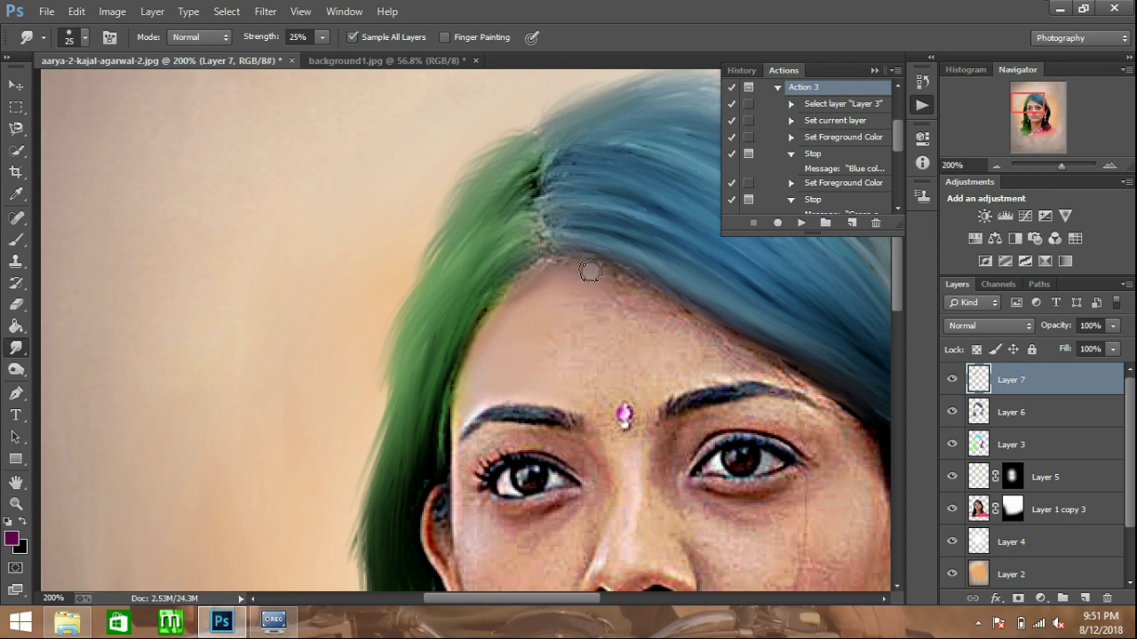
left_click_drag(554, 269, 531, 278)
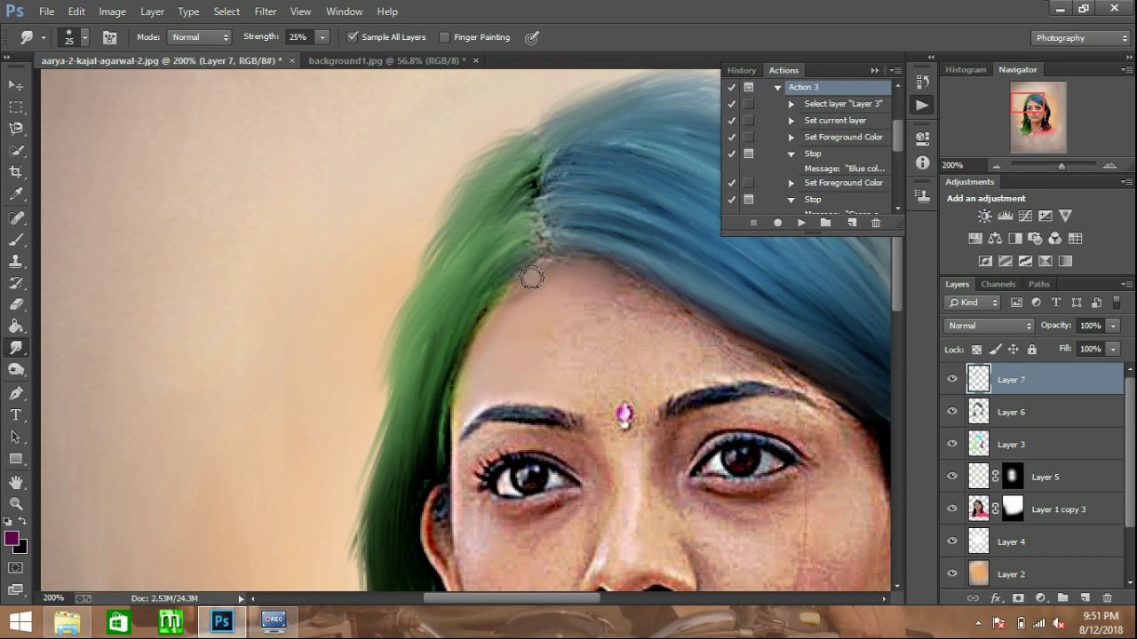
mouse_move(611, 290)
left_mouse_down()
mouse_move(644, 299)
mouse_move(587, 310)
mouse_move(528, 347)
mouse_move(620, 369)
left_mouse_up()
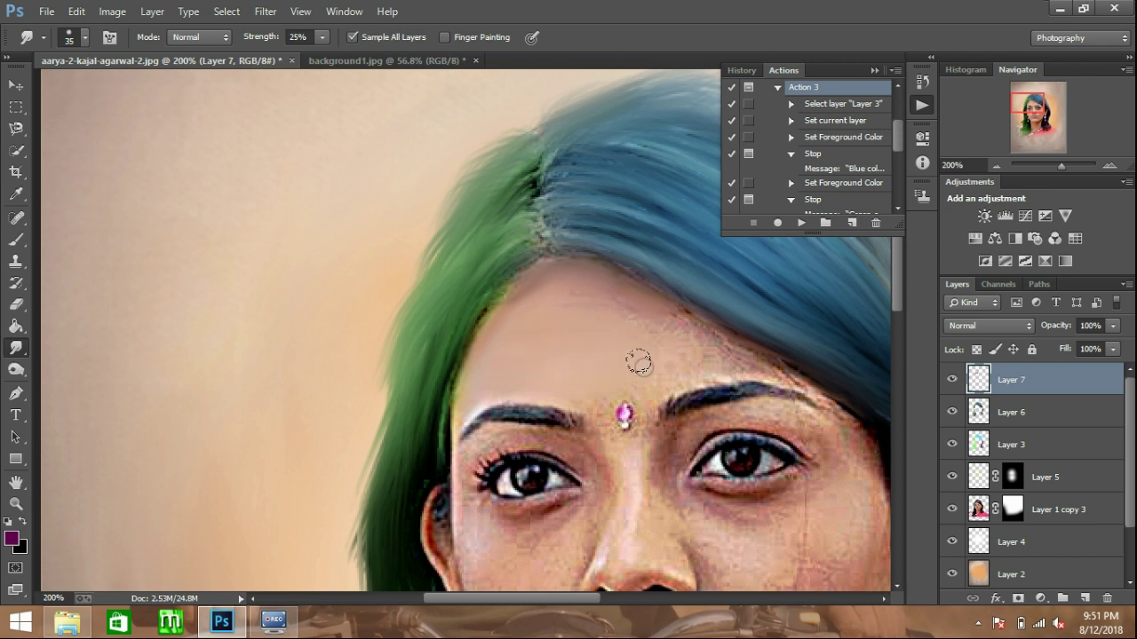
left_click_drag(598, 299, 638, 306)
left_click(666, 318)
left_click(720, 355)
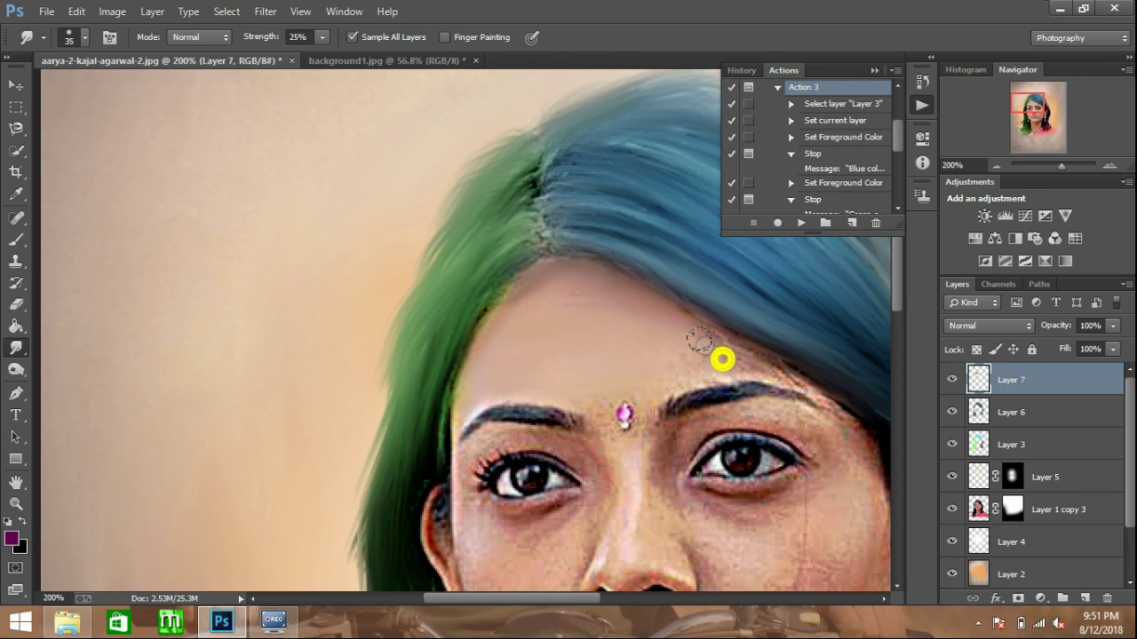
left_click(699, 359)
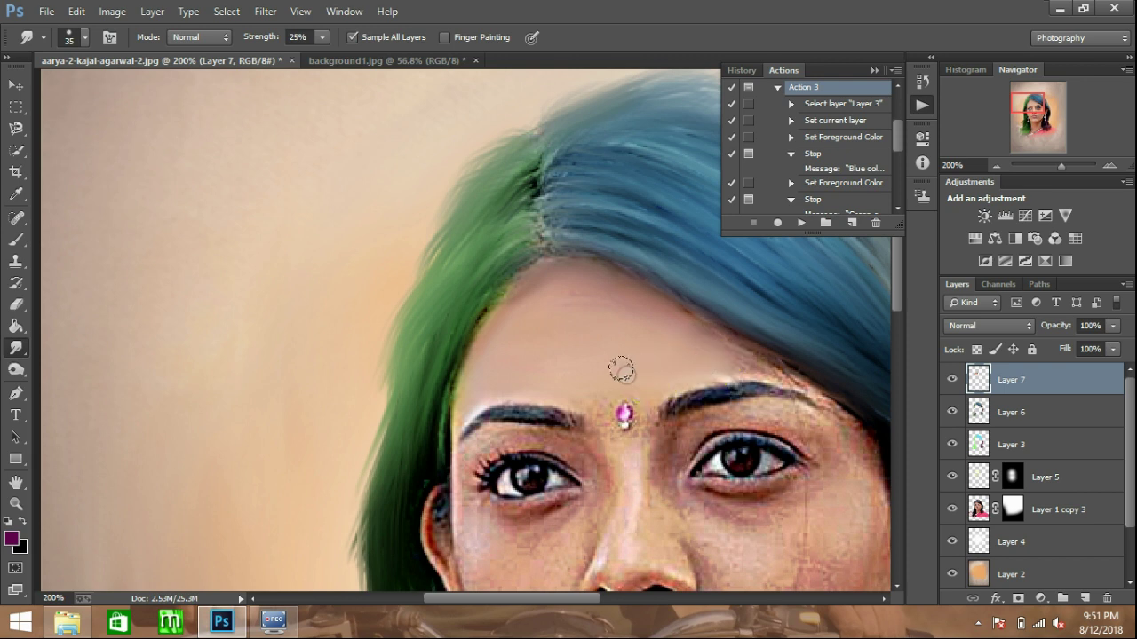
left_click(603, 378)
left_click(617, 346)
Blend the skin between and along the eyebrows, the bindi, parting, temple and outer eye corner.
left_click_drag(609, 438, 589, 407)
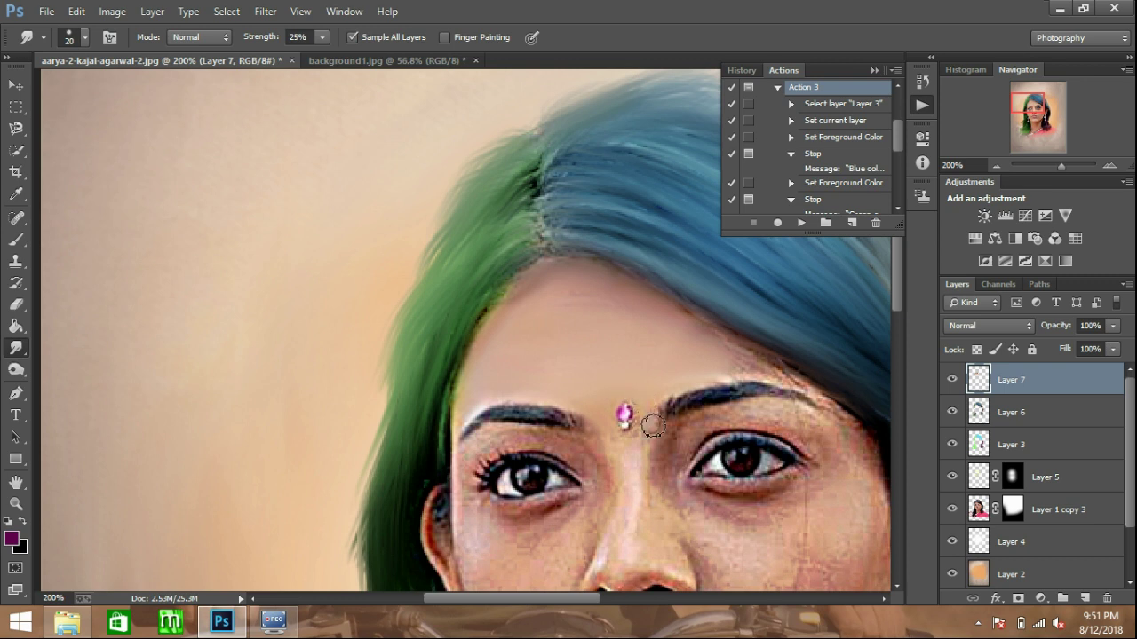
left_click_drag(629, 431, 649, 401)
left_click(796, 381)
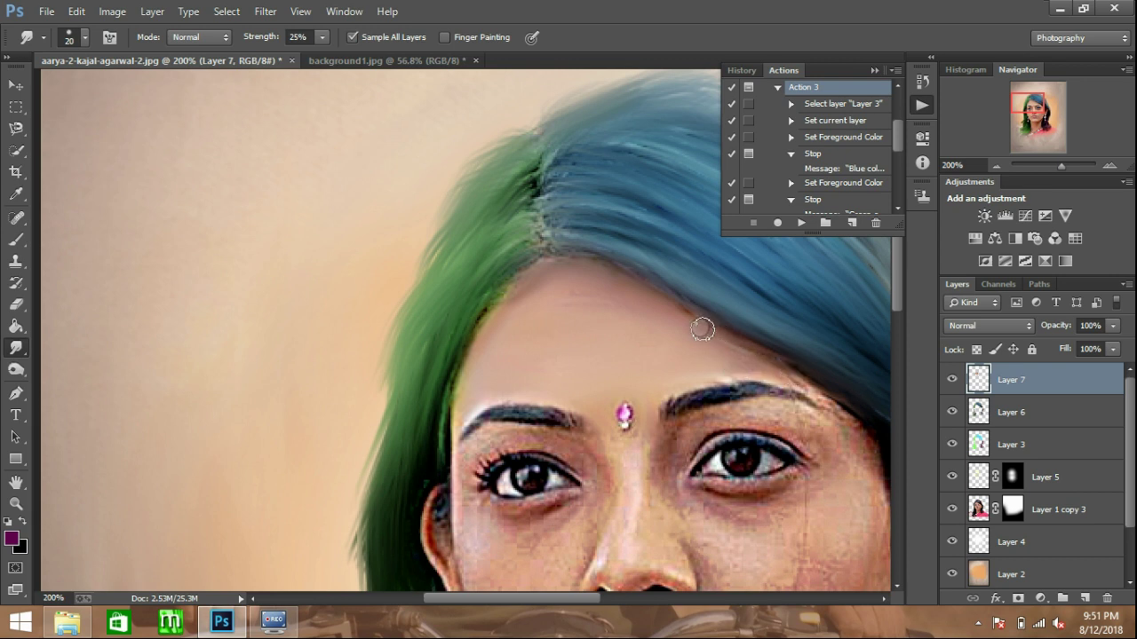
left_click(549, 259)
left_click(464, 408)
left_click_drag(465, 408, 507, 441)
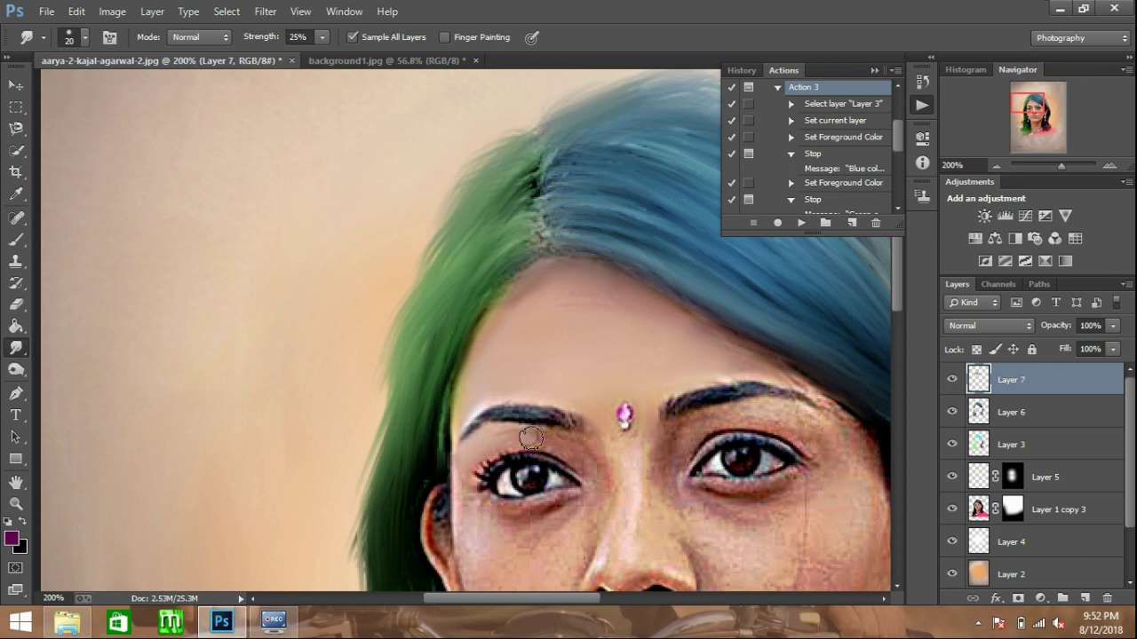
left_click_drag(530, 437, 591, 473)
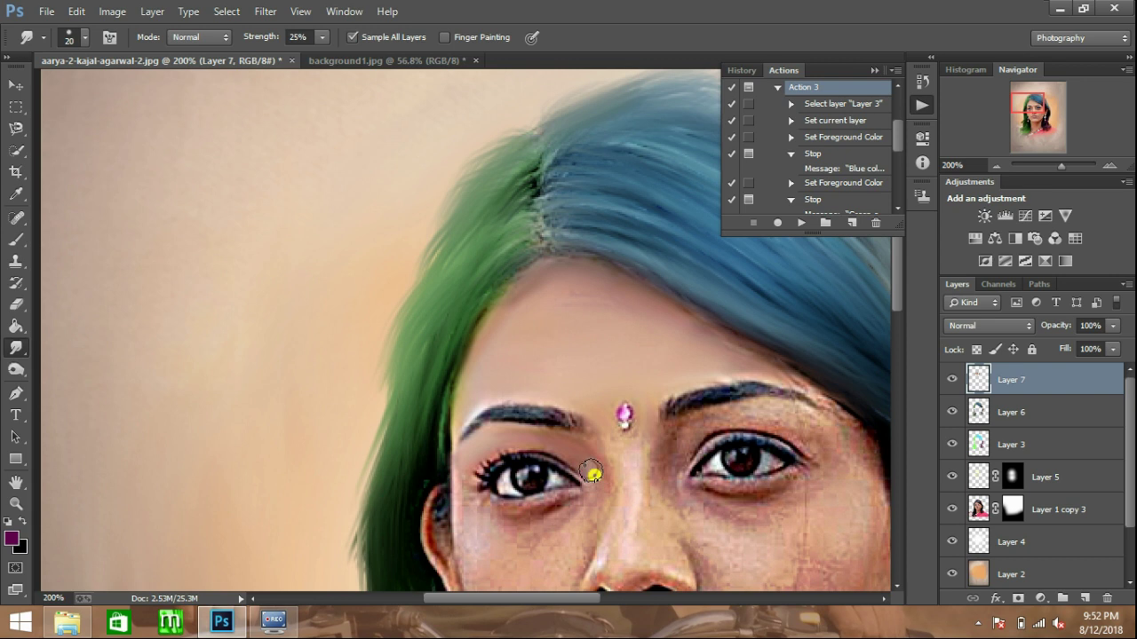
left_click_drag(462, 478, 467, 508)
Smudge the under-eye skin, beside the nose bridge and the cheek near the earring.
scroll(467, 507, "down", 3)
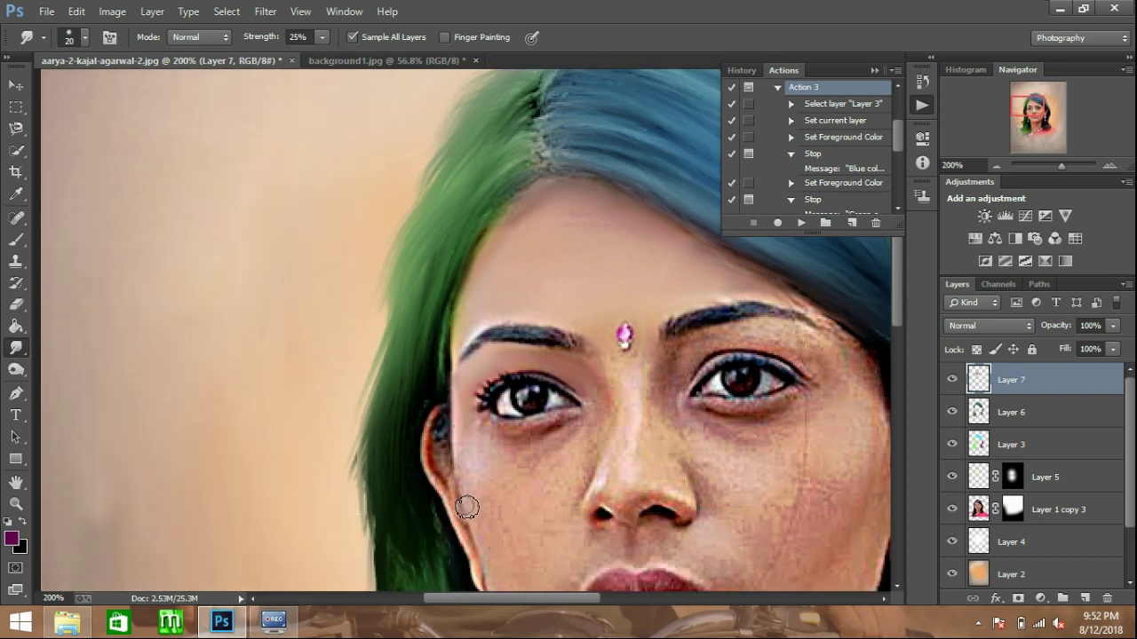
left_click_drag(554, 435, 575, 418)
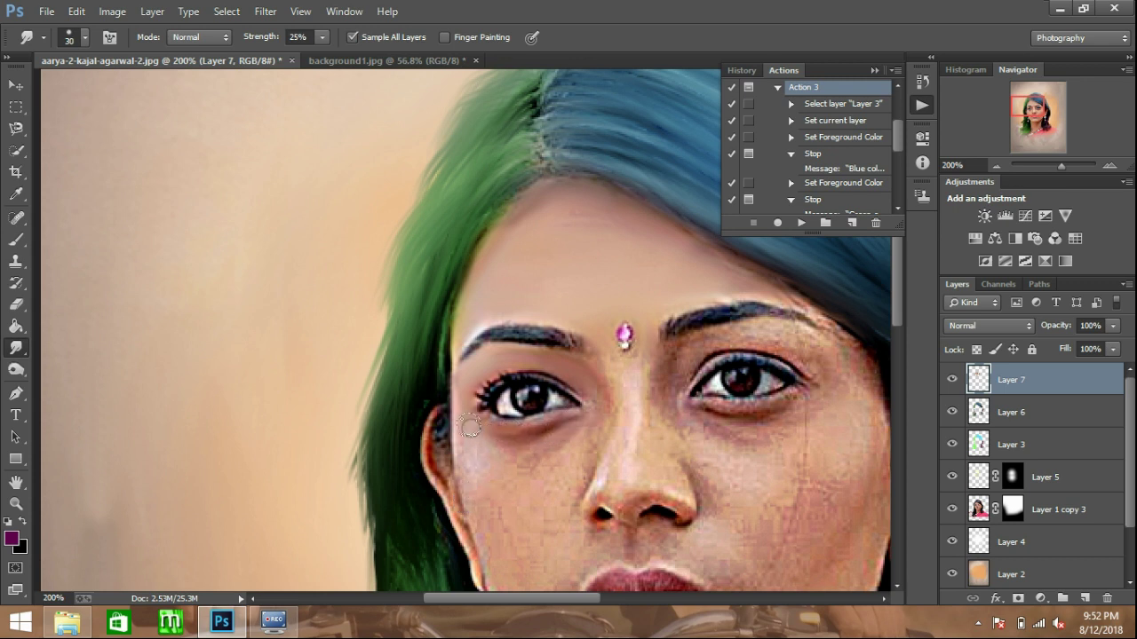
mouse_move(568, 420)
left_mouse_down()
mouse_move(468, 423)
mouse_move(464, 453)
mouse_move(528, 468)
left_mouse_up()
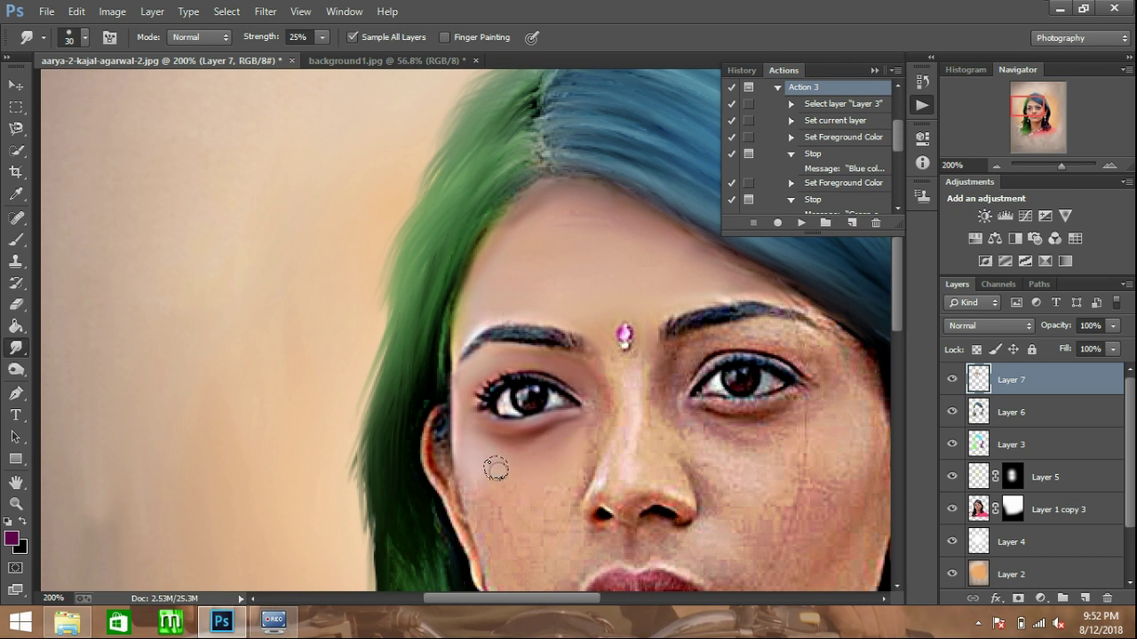
scroll(495, 470, "down", 2)
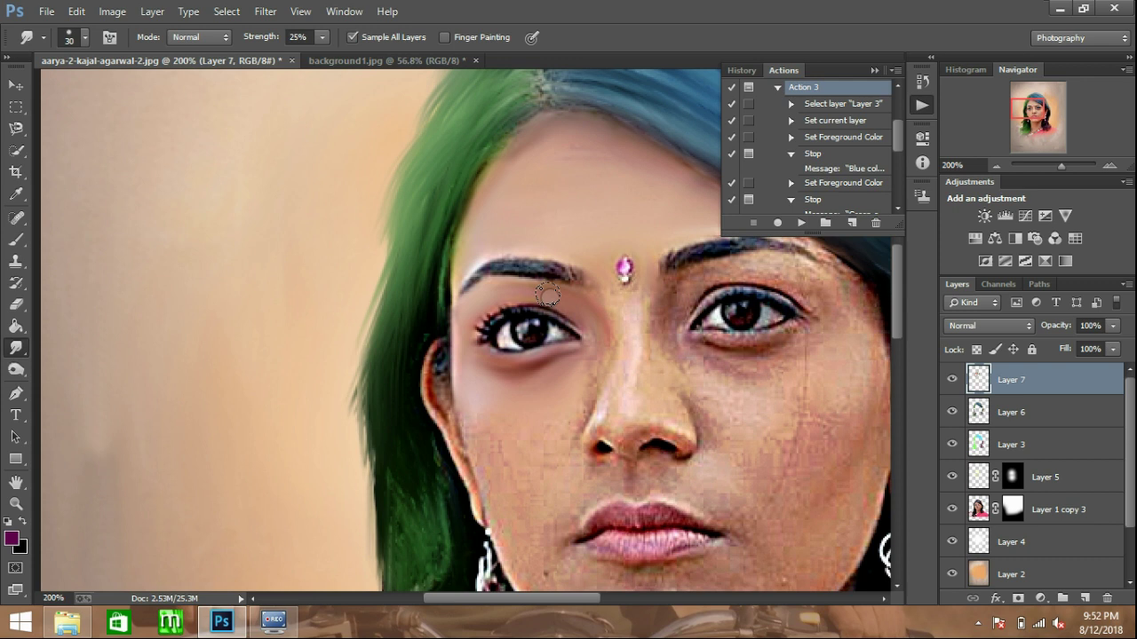
left_click_drag(591, 356, 583, 369)
left_click(470, 414)
scroll(505, 480, "down", 3)
left_click(500, 374)
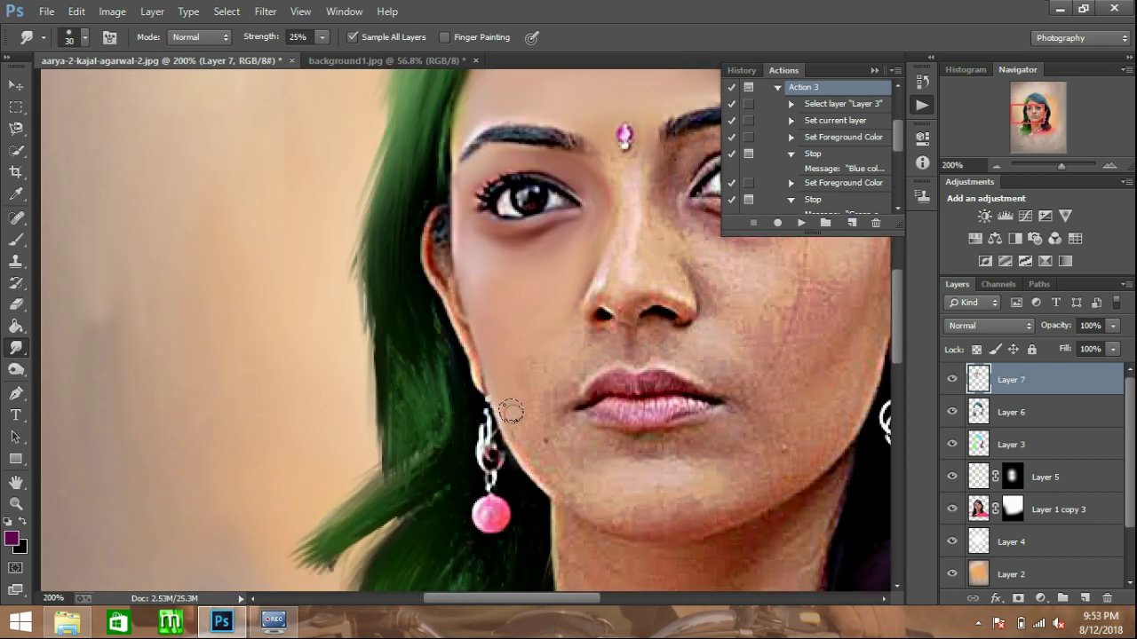
Smooth the skin down the nose, its sides to the nostril, and between the eyes.
mouse_move(620, 264)
left_mouse_down()
mouse_move(622, 315)
mouse_move(620, 267)
left_mouse_up()
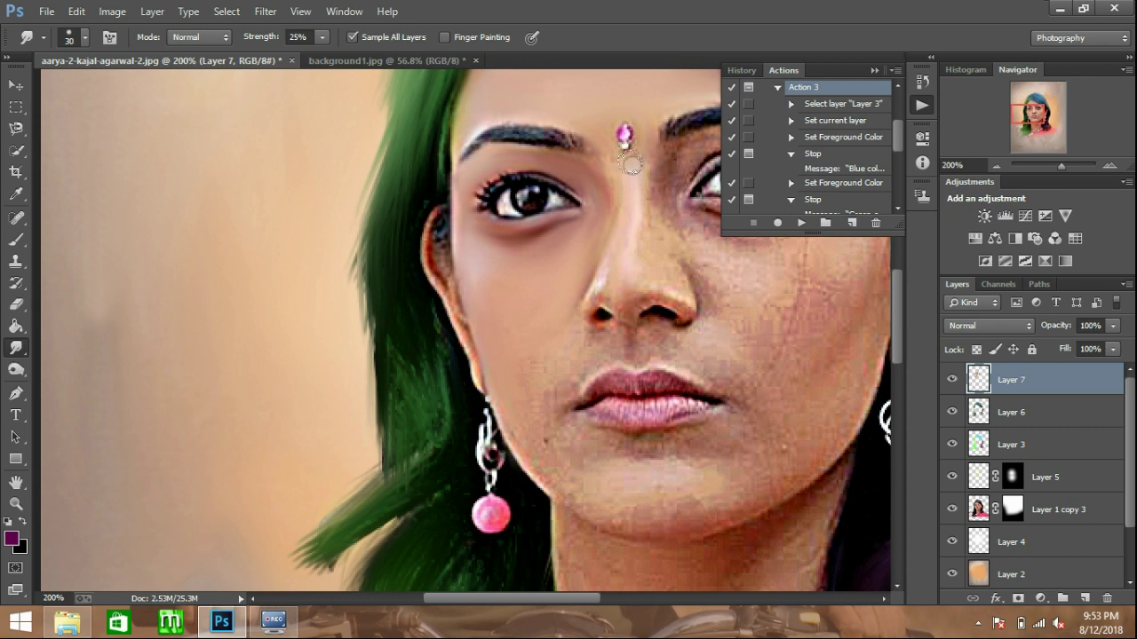
mouse_move(620, 271)
left_mouse_down()
mouse_move(619, 302)
mouse_move(630, 186)
left_mouse_up()
mouse_move(589, 293)
left_mouse_down()
mouse_move(583, 319)
mouse_move(602, 257)
left_mouse_up()
left_click_drag(609, 209, 604, 170)
mouse_move(603, 239)
left_mouse_down()
mouse_move(586, 299)
mouse_move(669, 295)
mouse_move(652, 218)
mouse_move(422, 341)
left_mouse_up()
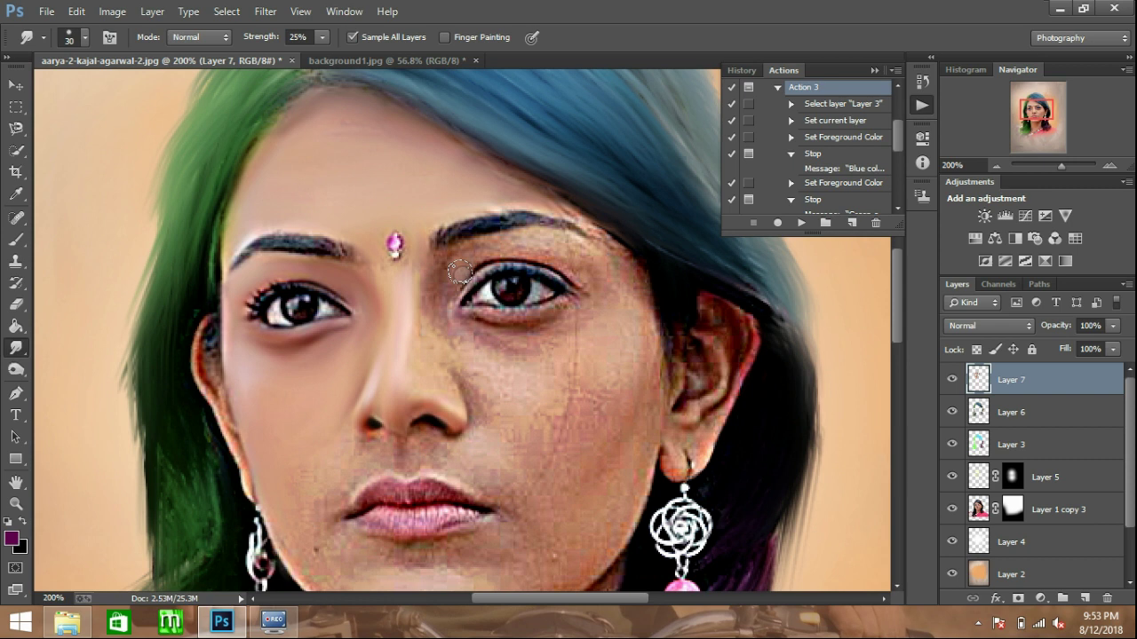
Smudge the nose bridge, eyebrow tail, inner eye corner and the skin under both eyes.
left_click_drag(414, 279, 423, 308)
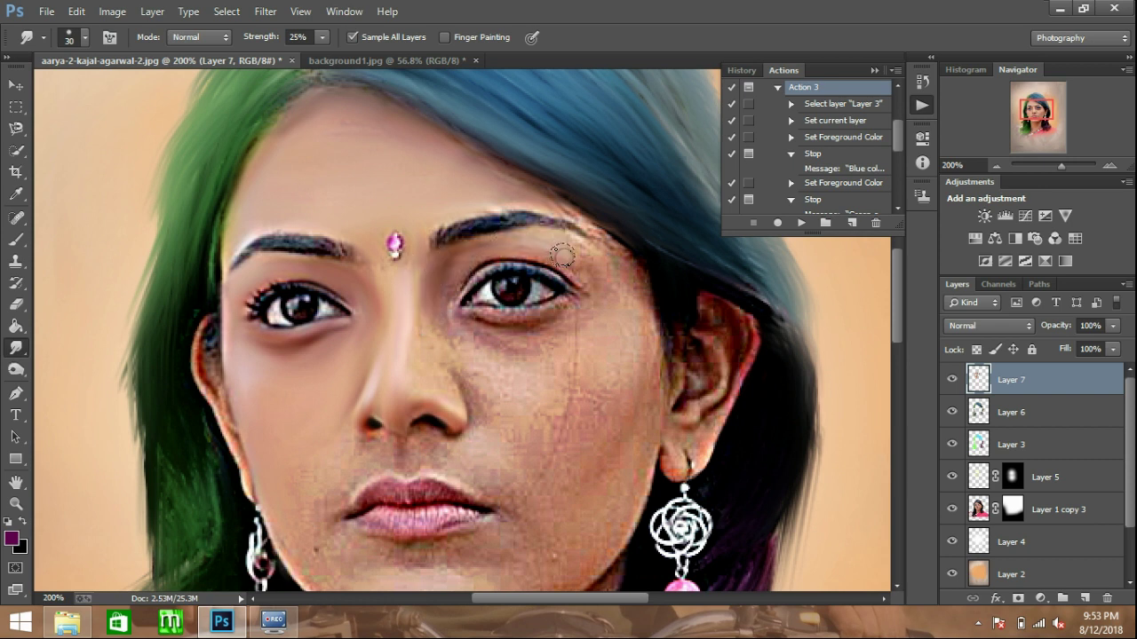
mouse_move(507, 241)
left_mouse_down()
mouse_move(575, 252)
mouse_move(618, 292)
mouse_move(601, 255)
left_mouse_up()
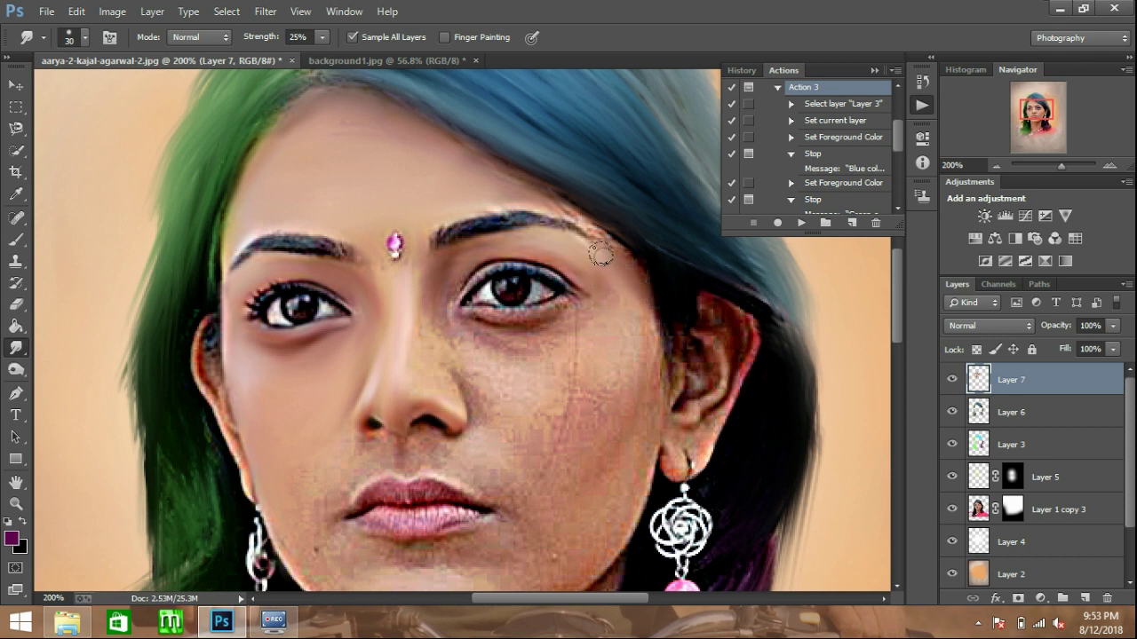
mouse_move(533, 246)
left_mouse_down()
mouse_move(440, 290)
mouse_move(513, 253)
left_mouse_up()
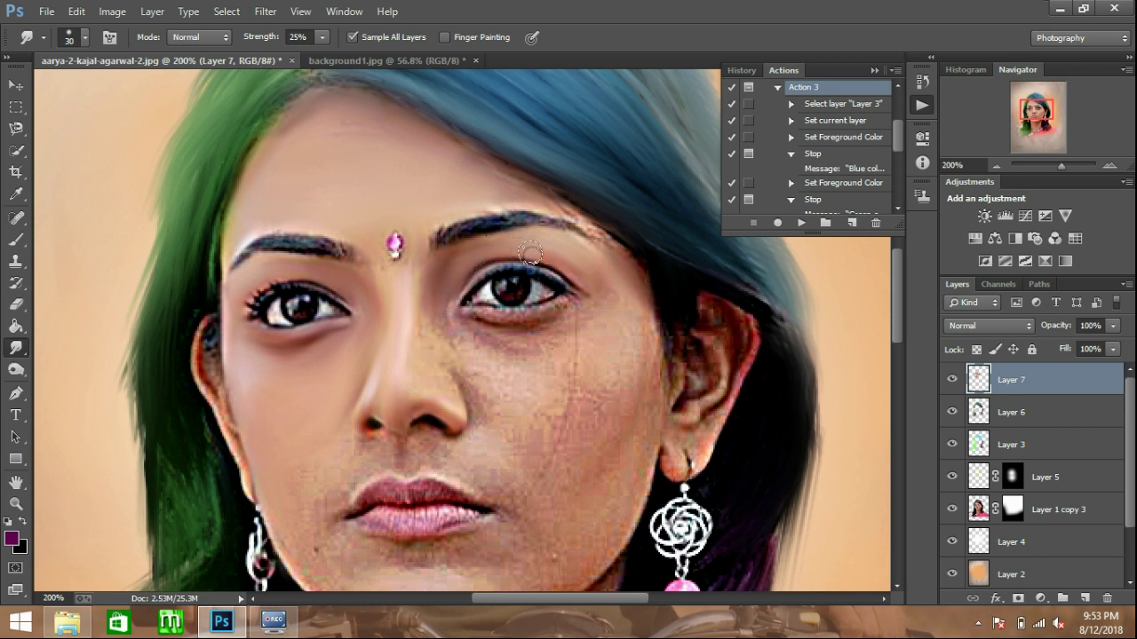
mouse_move(348, 292)
left_mouse_down()
mouse_move(335, 283)
mouse_move(235, 302)
left_mouse_up()
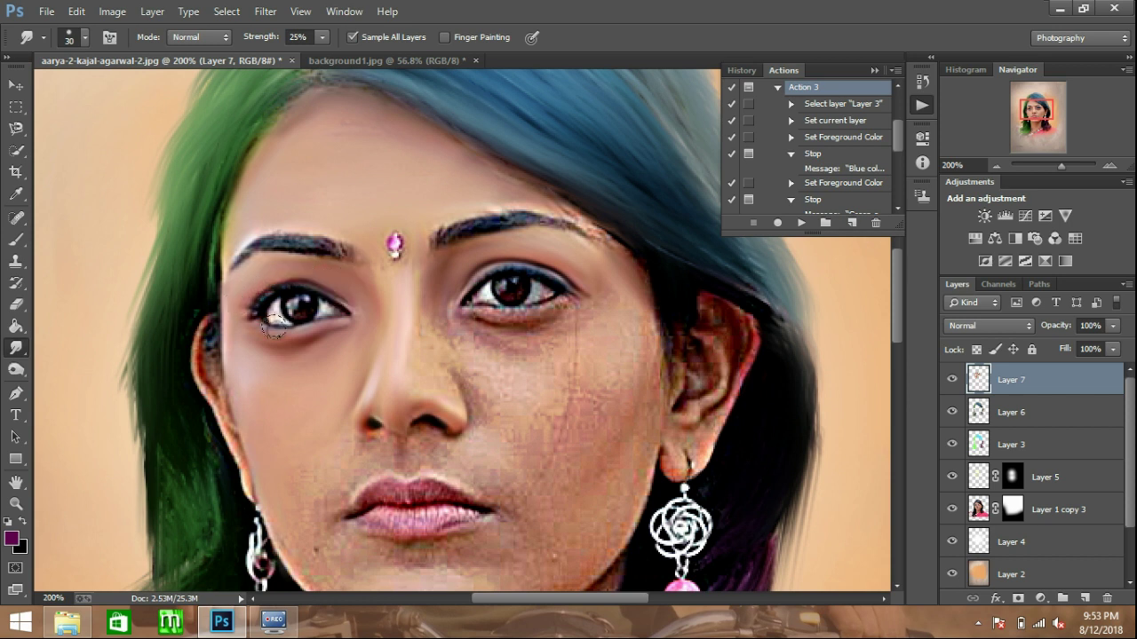
left_click_drag(329, 325, 258, 337)
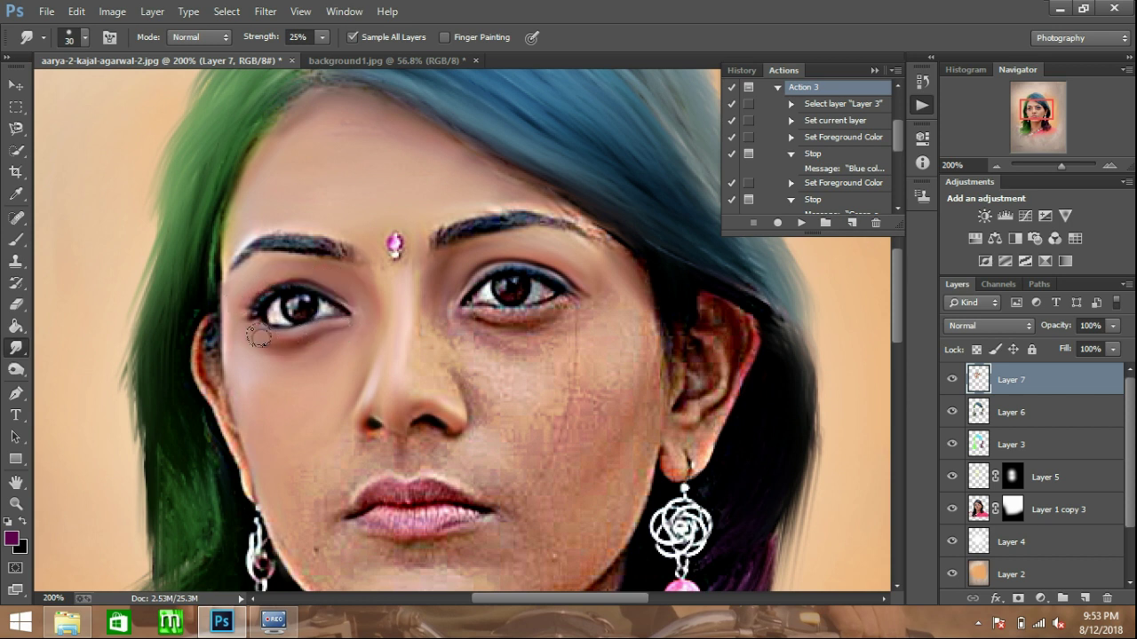
mouse_move(454, 320)
left_mouse_down()
mouse_move(577, 298)
mouse_move(452, 320)
left_mouse_up()
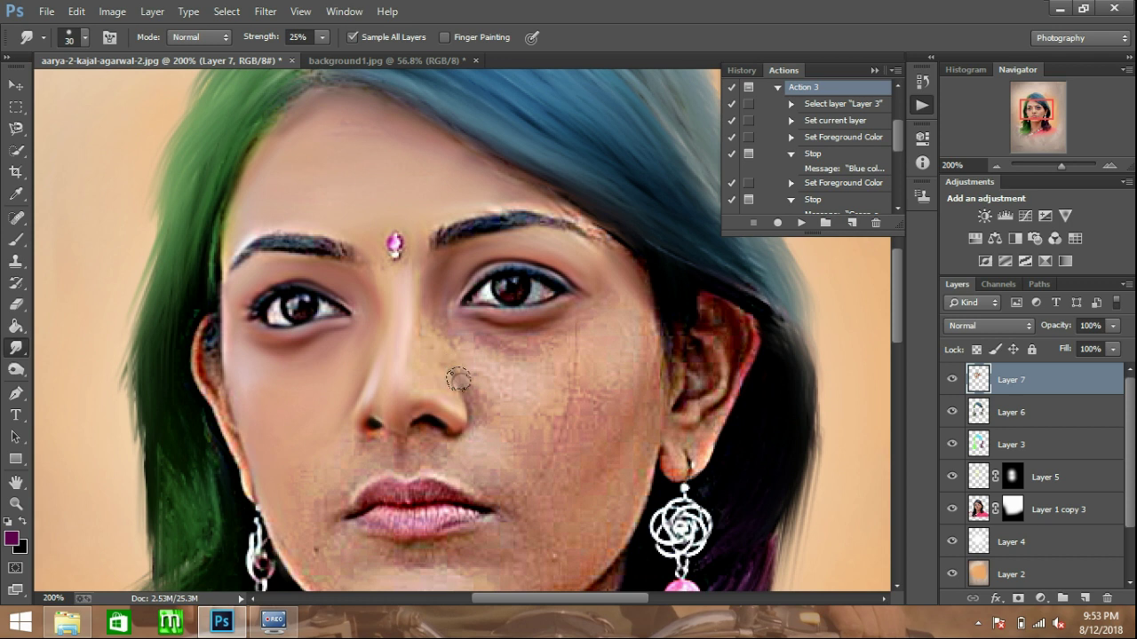
mouse_move(427, 323)
left_mouse_down()
mouse_move(446, 341)
mouse_move(521, 363)
mouse_move(553, 358)
mouse_move(585, 331)
left_mouse_up()
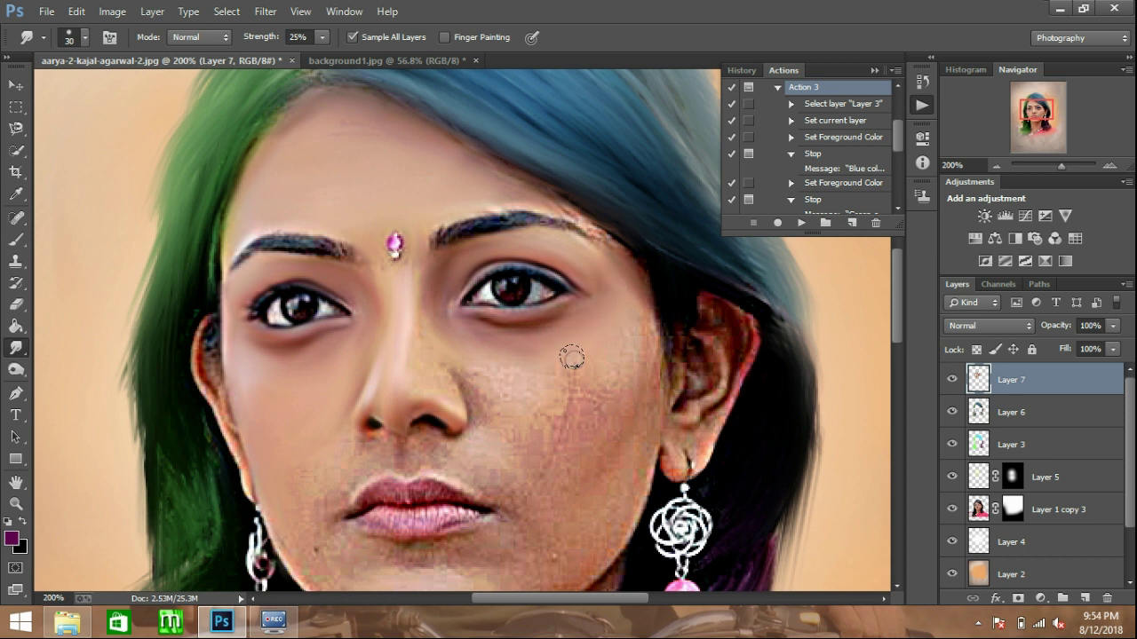
Soften the skin beside the nose and a few spots on the cheek.
left_click(457, 398)
left_click_drag(469, 371, 488, 389)
left_click(544, 374)
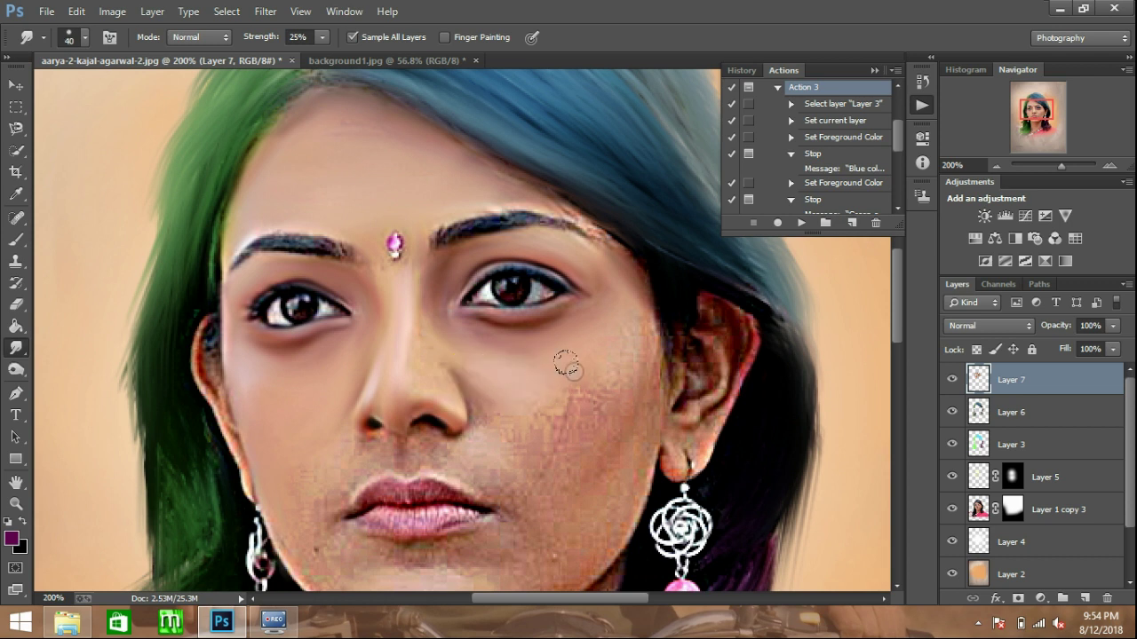
left_click(626, 316)
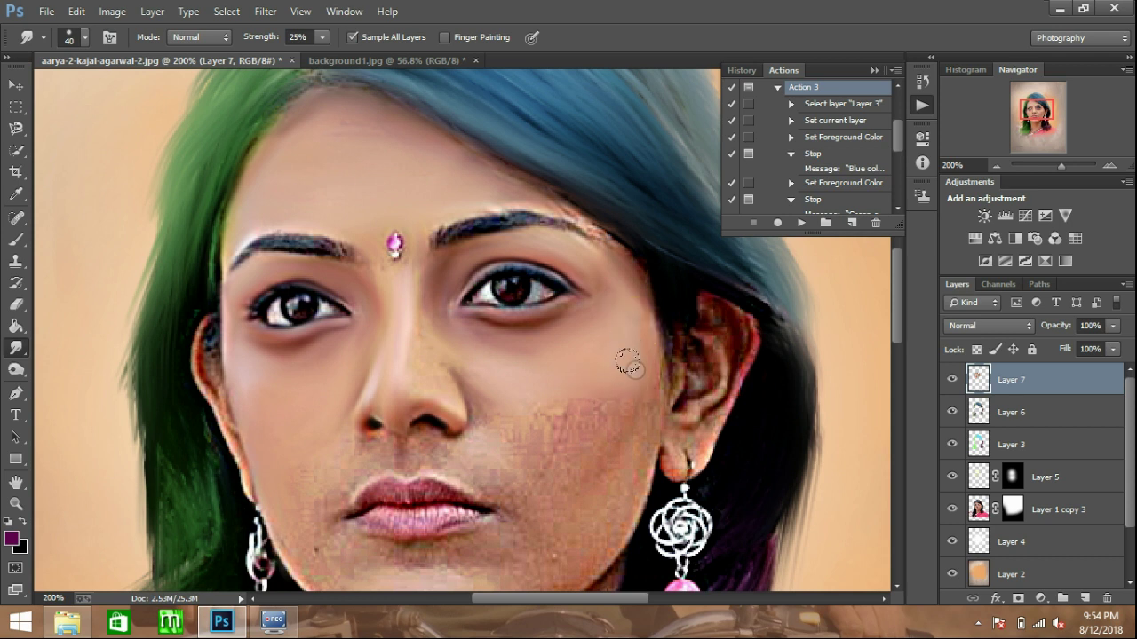
Dab the size-40 Smudge brush across the right cheek, from near the nose down toward the chin.
scroll(500, 323, "down", 3)
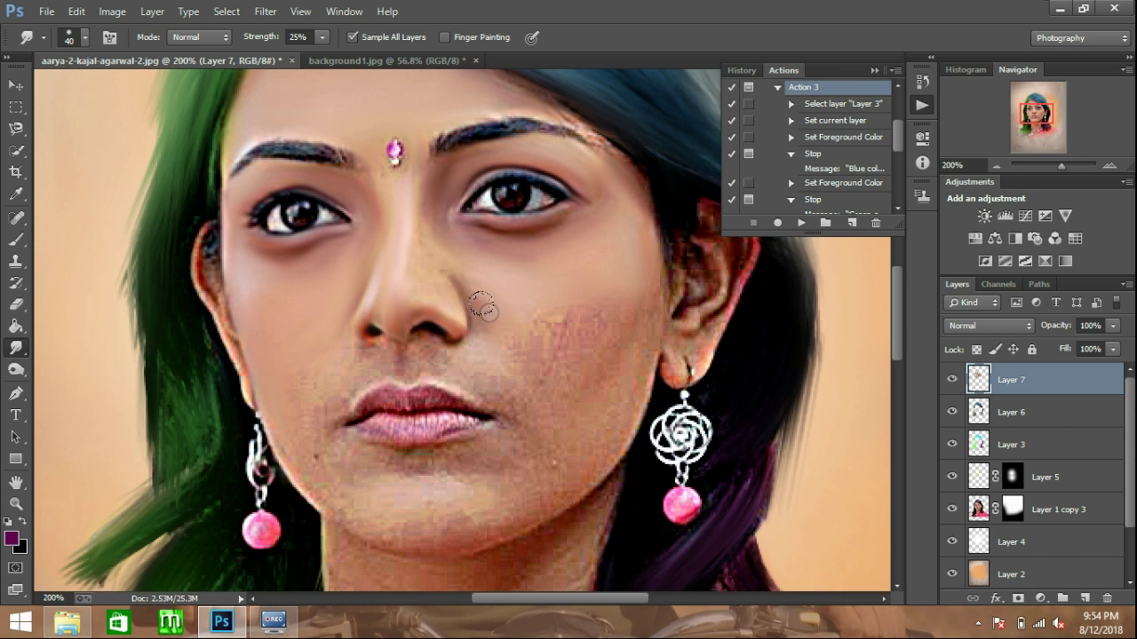
left_click(536, 321)
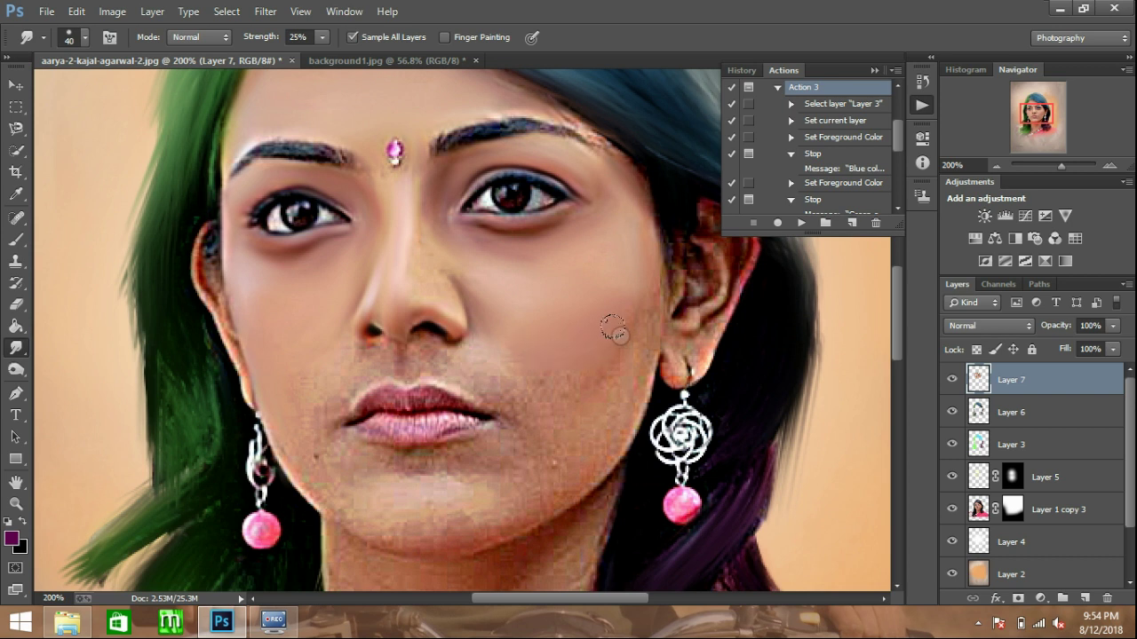
left_click(643, 292)
left_click(644, 298)
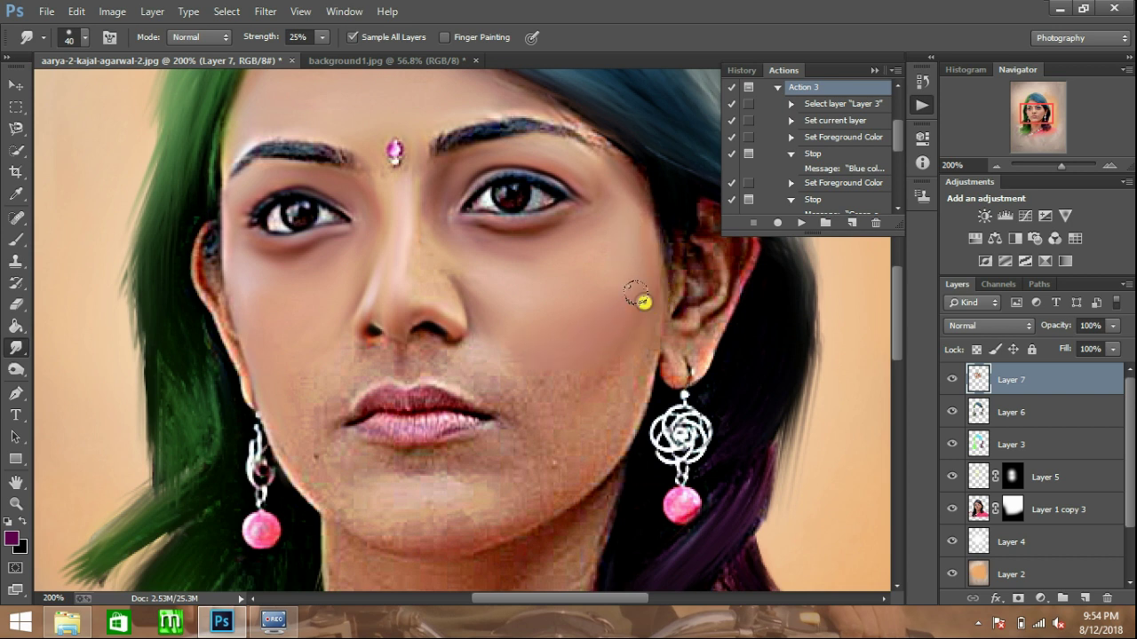
left_click(615, 416)
left_click(591, 448)
left_click(567, 424)
left_click(571, 402)
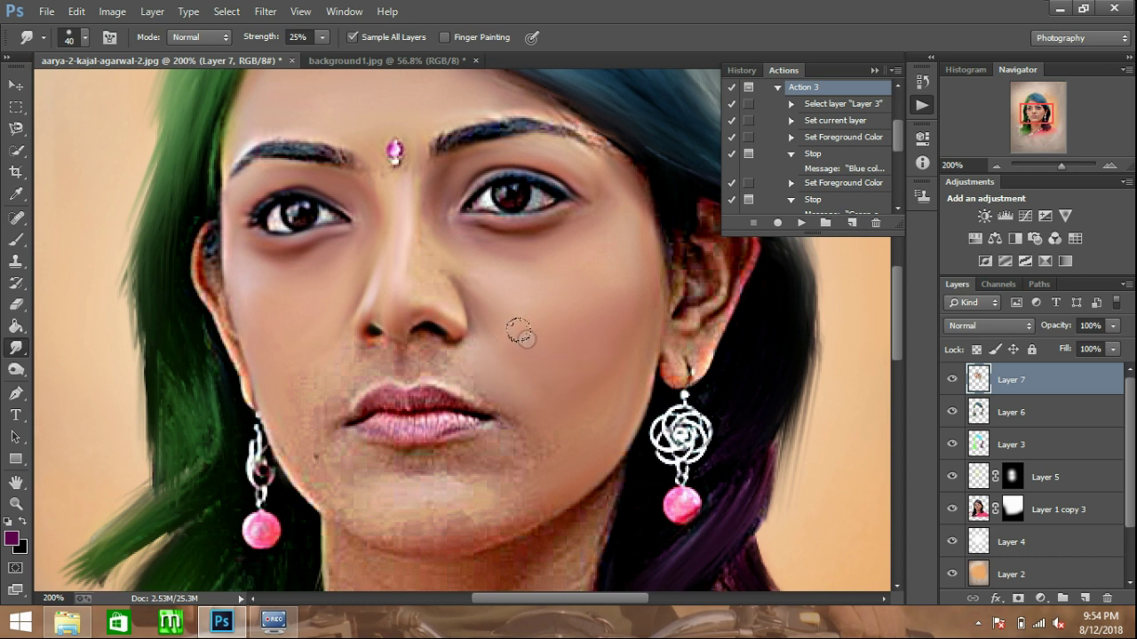
left_click(526, 297)
Smudge the chin and the skin below the lower lip with a smaller 30-pixel brush.
mouse_move(402, 536)
left_mouse_down()
mouse_move(353, 505)
mouse_move(401, 525)
mouse_move(466, 524)
mouse_move(483, 507)
mouse_move(436, 520)
mouse_move(565, 483)
mouse_move(456, 527)
mouse_move(386, 521)
mouse_move(533, 433)
left_mouse_up()
left_click_drag(457, 465, 462, 455)
key("bracketleft")
mouse_move(465, 460)
left_mouse_down()
mouse_move(457, 455)
mouse_move(482, 469)
mouse_move(477, 453)
left_mouse_up()
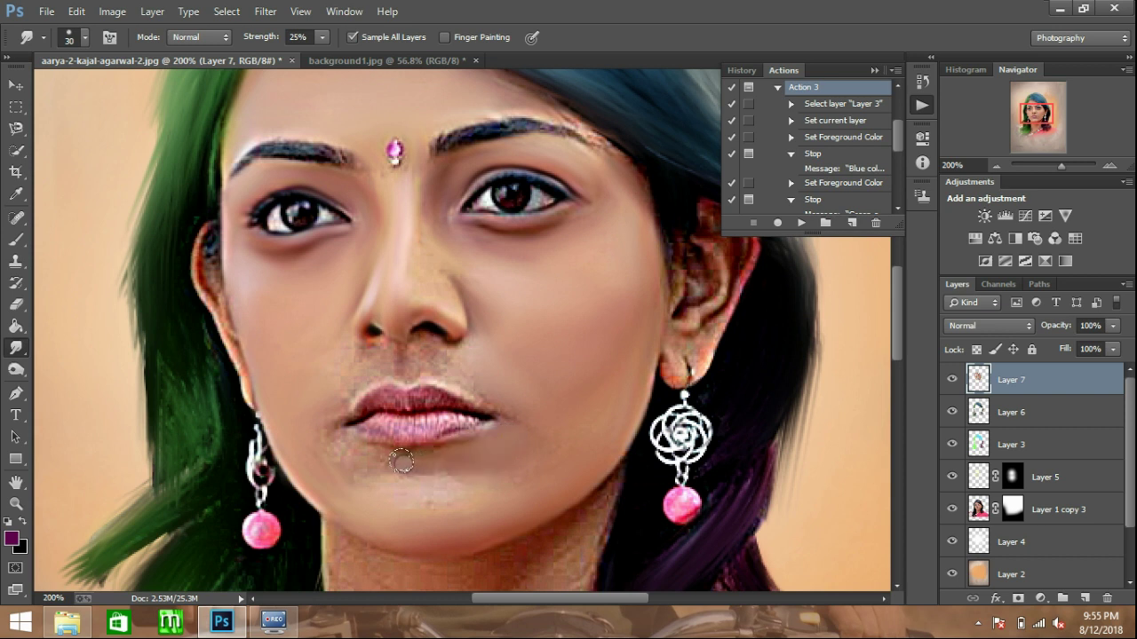
mouse_move(323, 444)
left_mouse_down()
mouse_move(456, 475)
mouse_move(401, 495)
left_mouse_up()
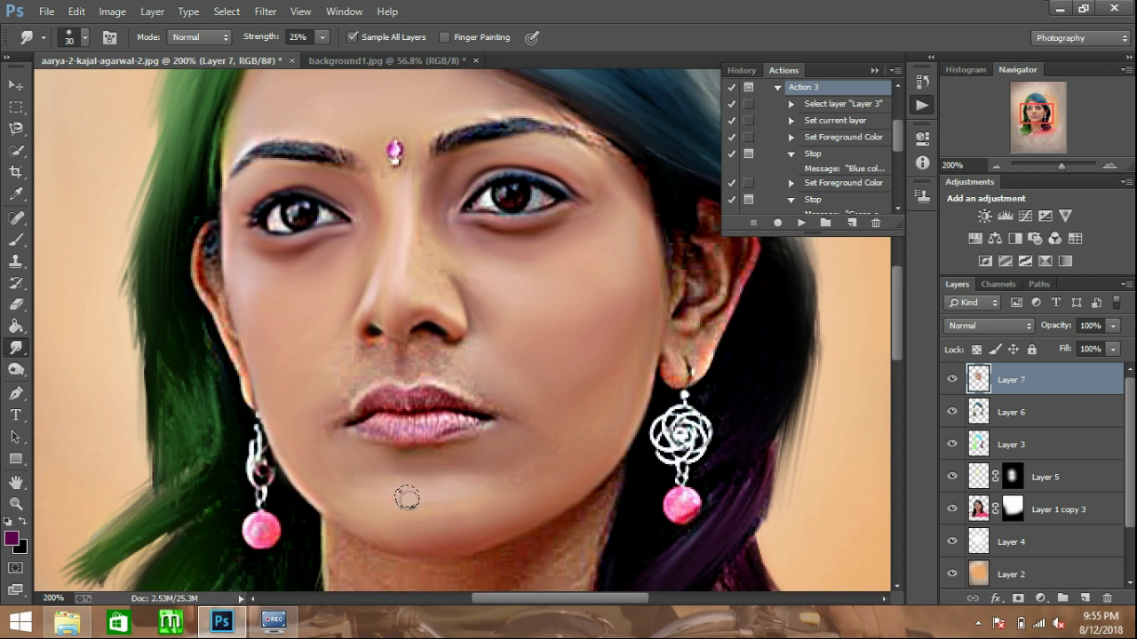
mouse_move(469, 455)
left_mouse_down()
mouse_move(311, 441)
mouse_move(342, 396)
mouse_move(322, 401)
left_mouse_up()
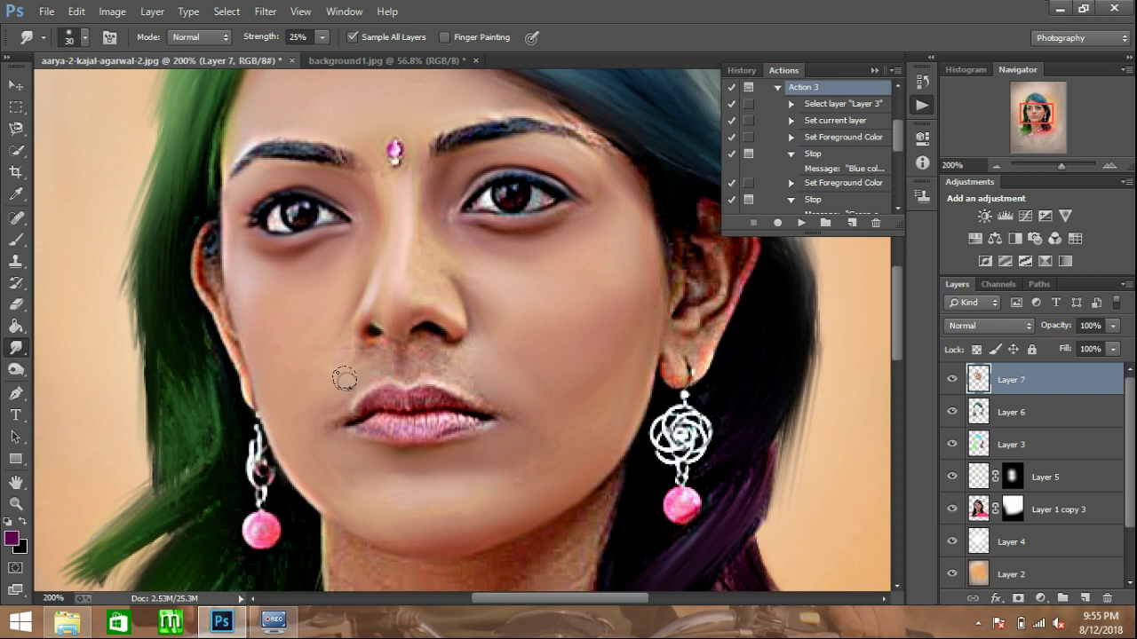
Smooth above the upper lip, under the nose, the nostril edge, nose bridge and between the brows.
mouse_move(368, 350)
left_mouse_down()
mouse_move(321, 366)
mouse_move(326, 337)
left_mouse_up()
mouse_move(432, 364)
left_mouse_down()
mouse_move(457, 374)
mouse_move(442, 364)
left_mouse_up()
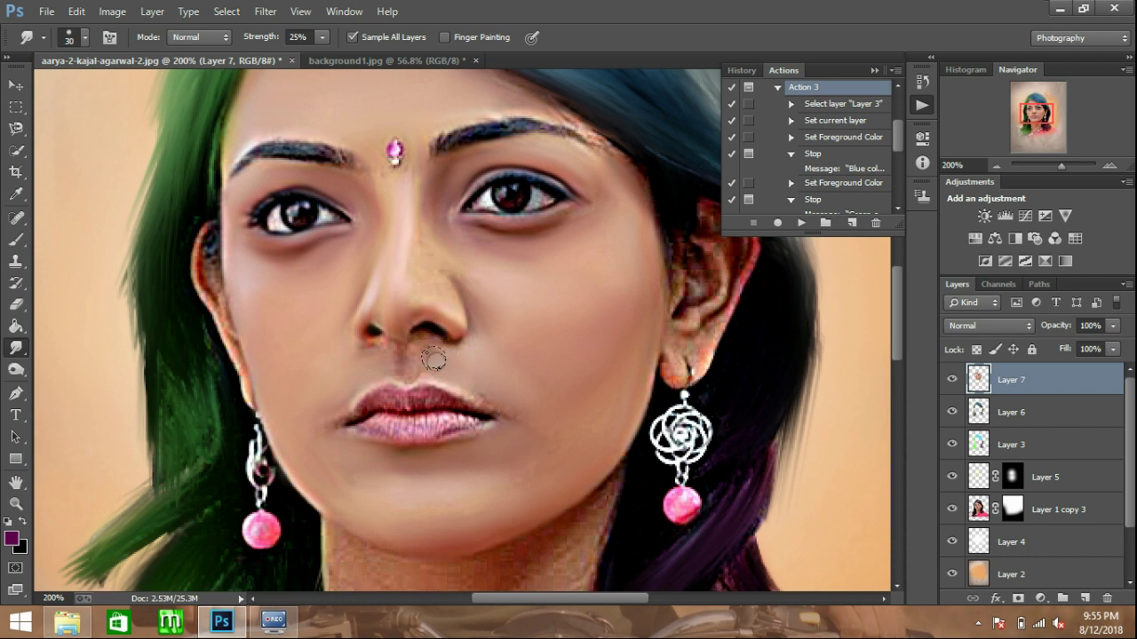
left_click_drag(423, 364, 406, 361)
mouse_move(380, 332)
left_mouse_down()
mouse_move(401, 342)
mouse_move(382, 359)
mouse_move(398, 327)
left_mouse_up()
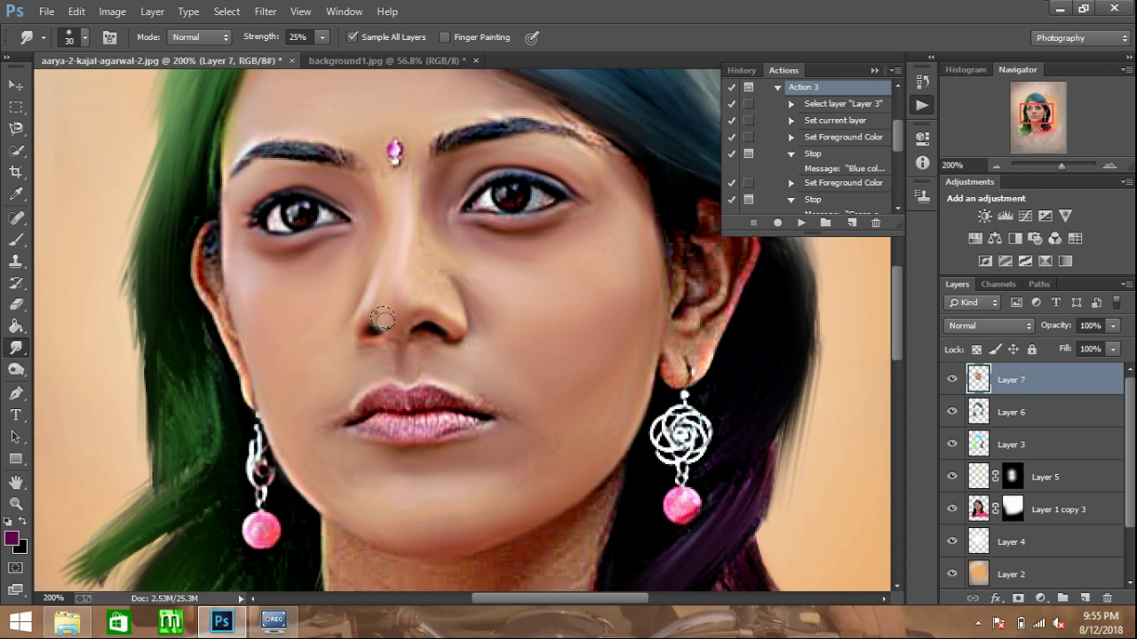
left_click_drag(432, 239, 421, 212)
left_click_drag(442, 265, 447, 275)
mouse_move(415, 182)
left_mouse_down()
mouse_move(431, 165)
mouse_move(424, 189)
left_mouse_up()
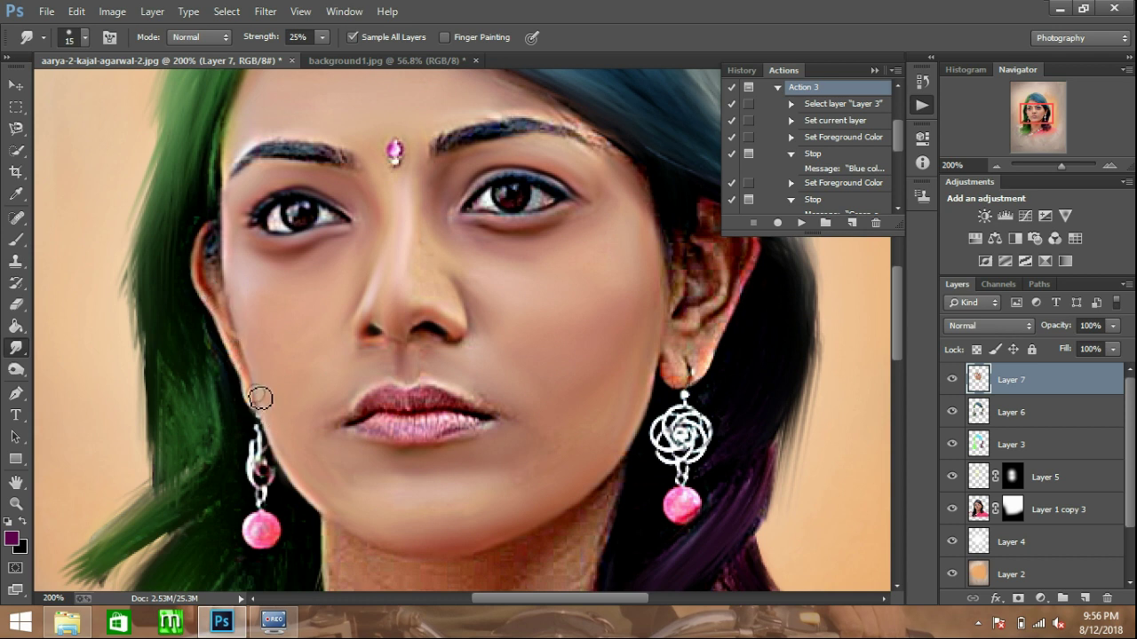
scroll(260, 399, "down", 1)
scroll(258, 417, "down", 2)
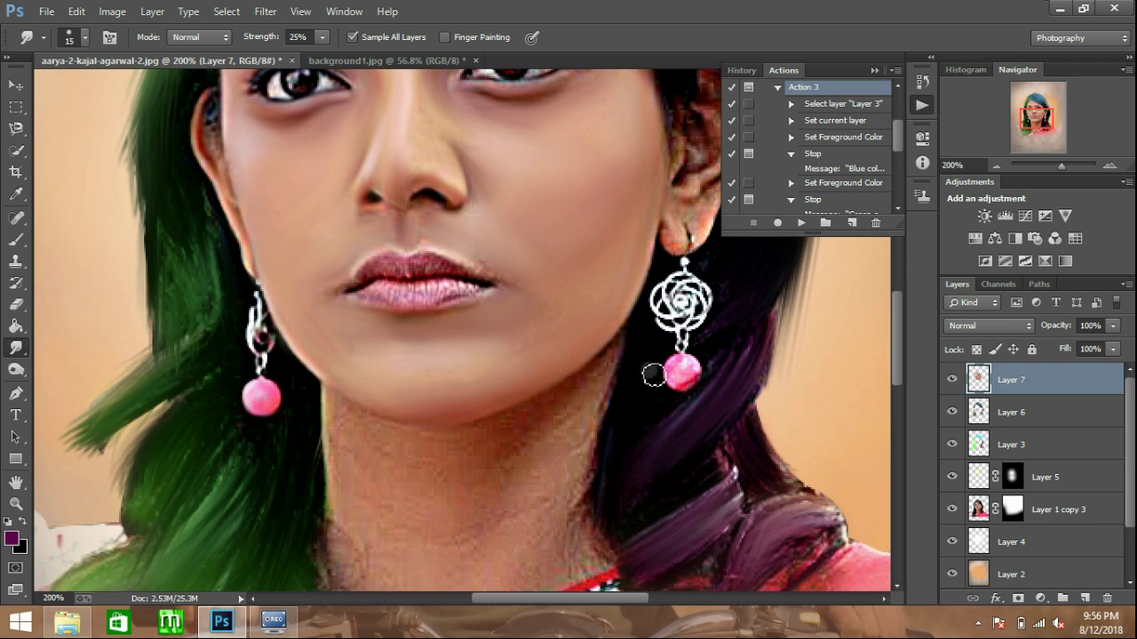
Smudge the pink earring bead, then the inner ear, upper rim and outer ear edge.
left_click_drag(677, 378, 678, 366)
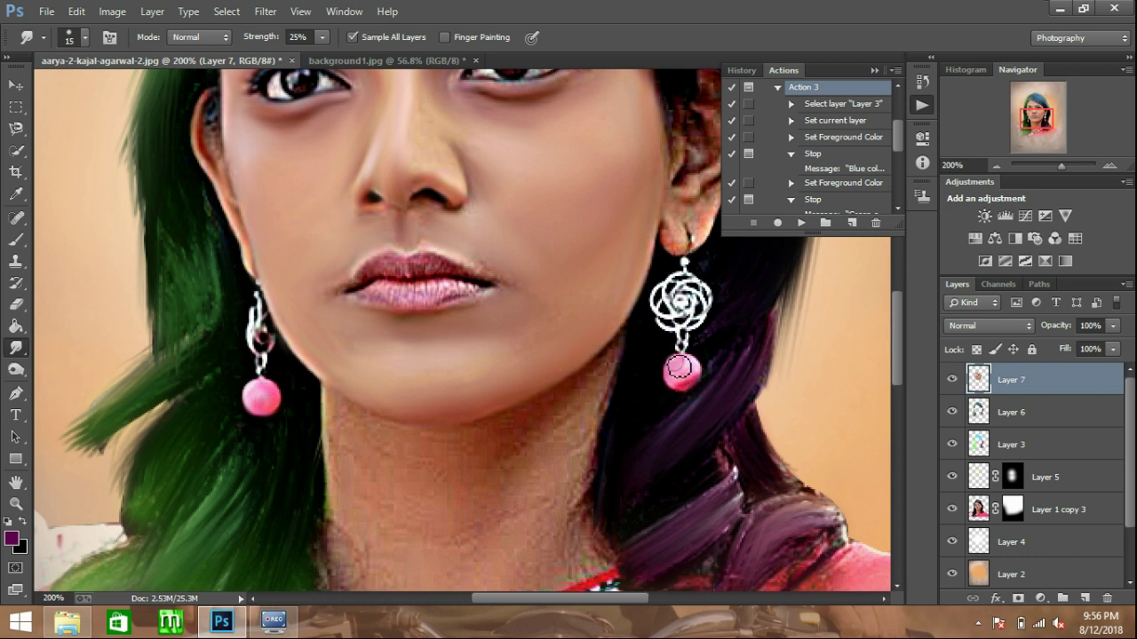
key("h")
mouse_move(675, 250)
left_mouse_down()
mouse_move(579, 304)
mouse_move(568, 188)
mouse_move(574, 223)
mouse_move(581, 204)
mouse_move(591, 235)
mouse_move(603, 233)
left_mouse_up()
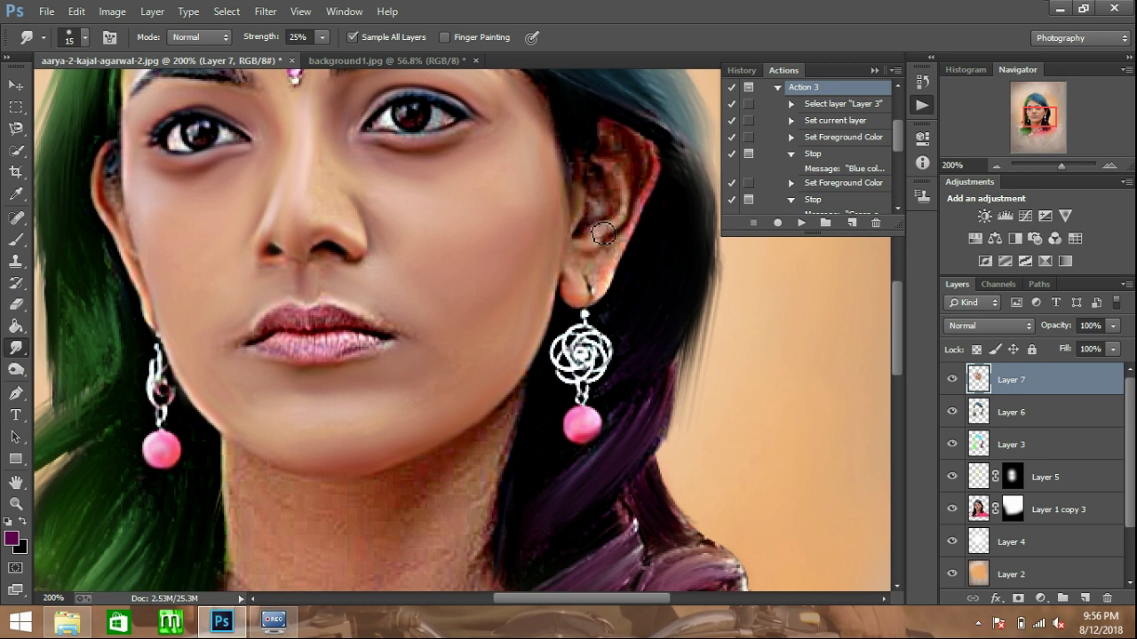
mouse_move(606, 178)
left_mouse_down()
mouse_move(595, 228)
mouse_move(598, 186)
mouse_move(606, 213)
mouse_move(593, 170)
mouse_move(603, 127)
mouse_move(649, 158)
mouse_move(655, 193)
mouse_move(615, 272)
mouse_move(622, 241)
mouse_move(598, 271)
mouse_move(615, 234)
mouse_move(617, 146)
left_mouse_up()
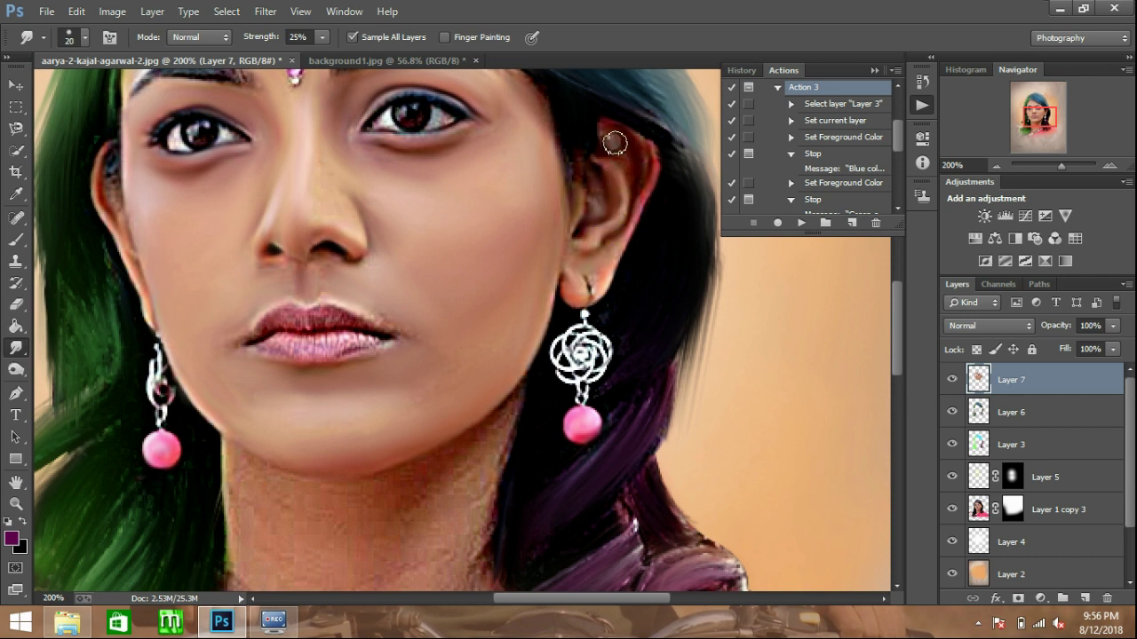
left_click(609, 140)
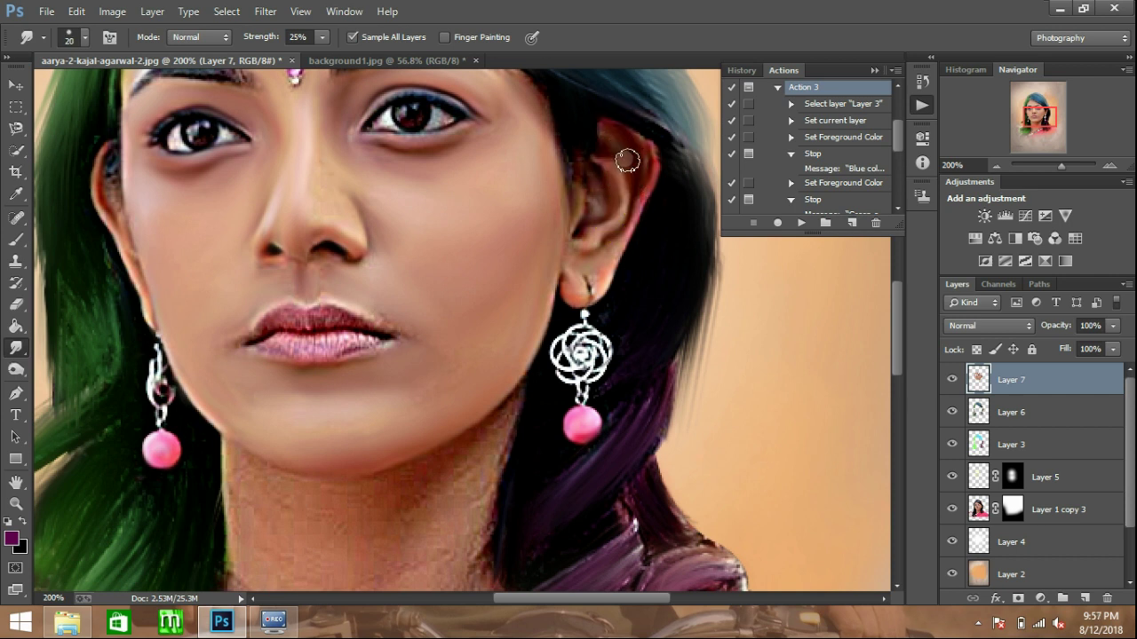
left_click_drag(612, 140, 628, 157)
left_click_drag(570, 188, 563, 173)
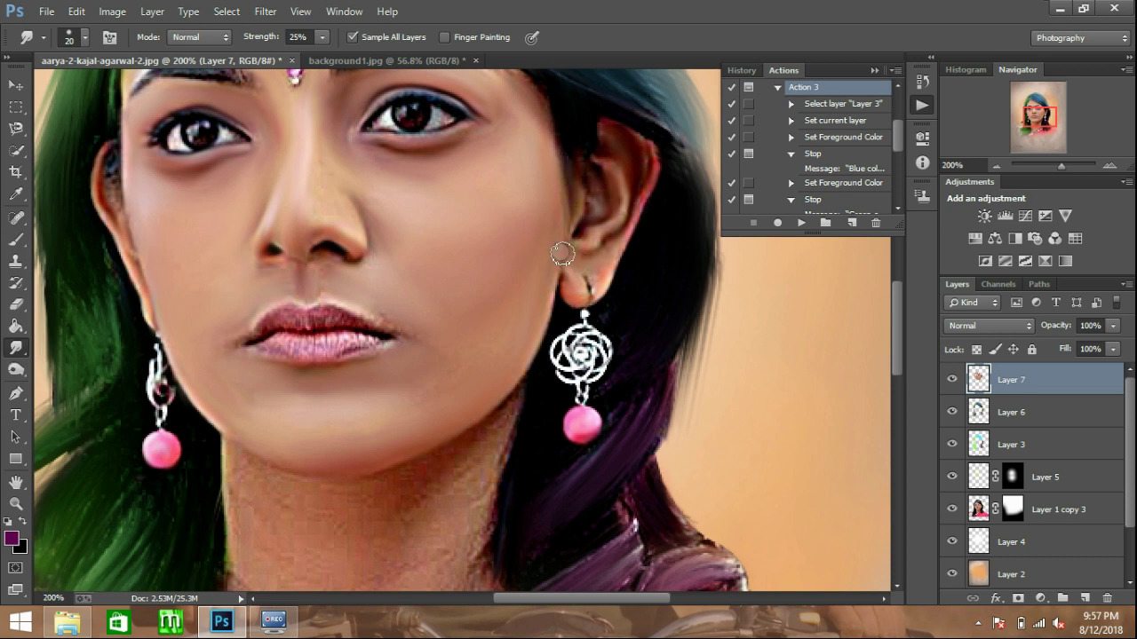
Soften the right eyebrow tail and the hair edge along the forehead hairline.
scroll(534, 245, "up", 3)
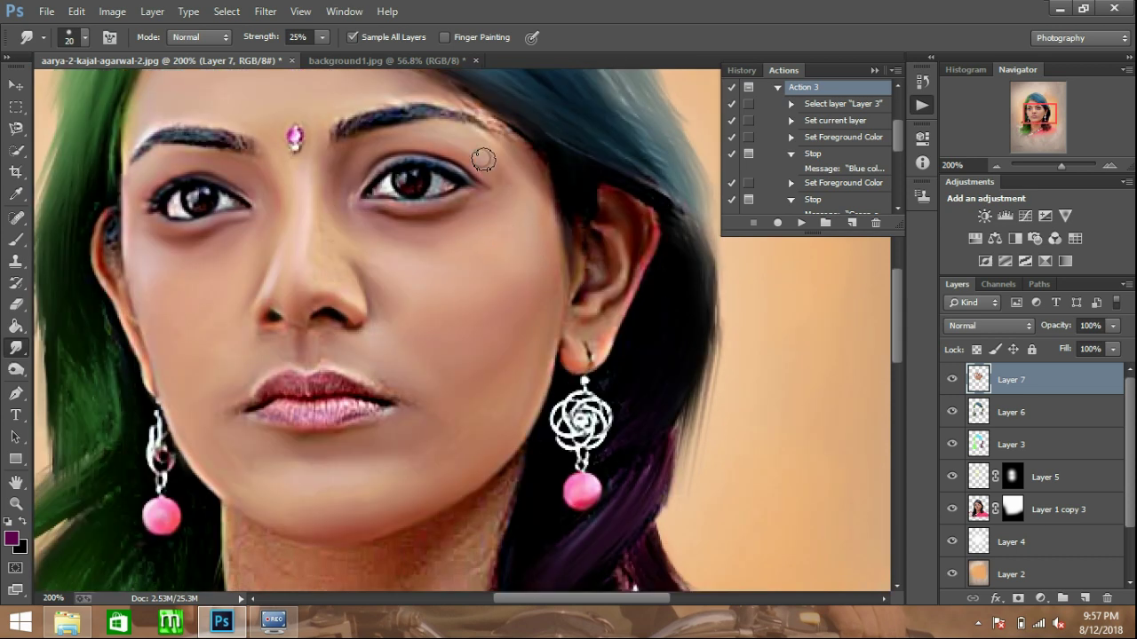
mouse_move(457, 103)
left_mouse_down()
mouse_move(481, 118)
mouse_move(438, 98)
left_mouse_up()
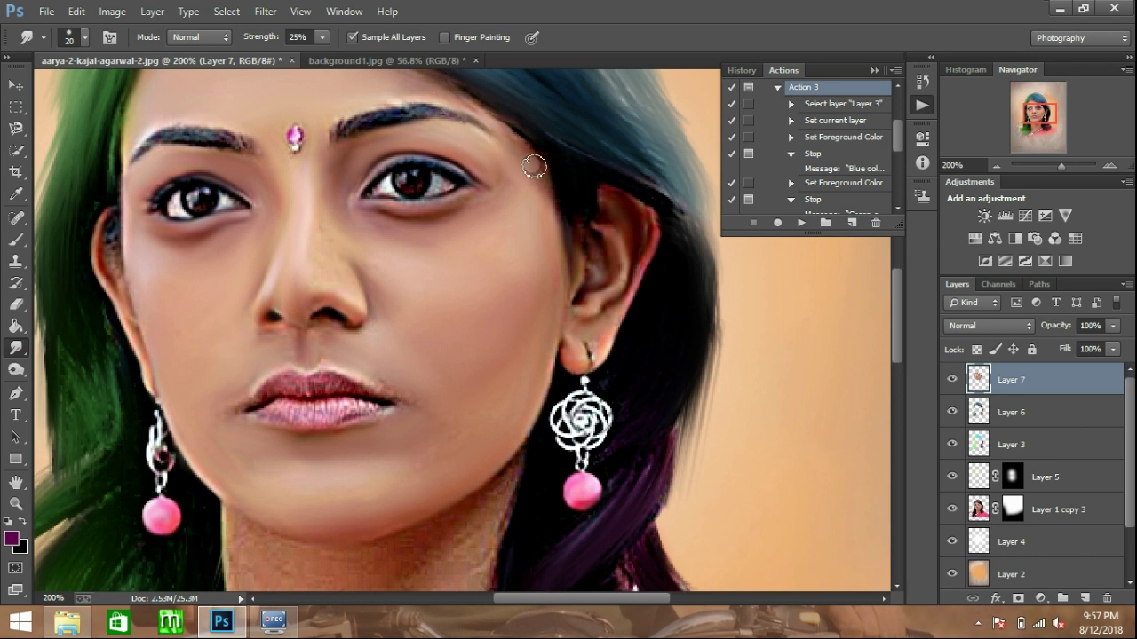
scroll(514, 133, "up", 6)
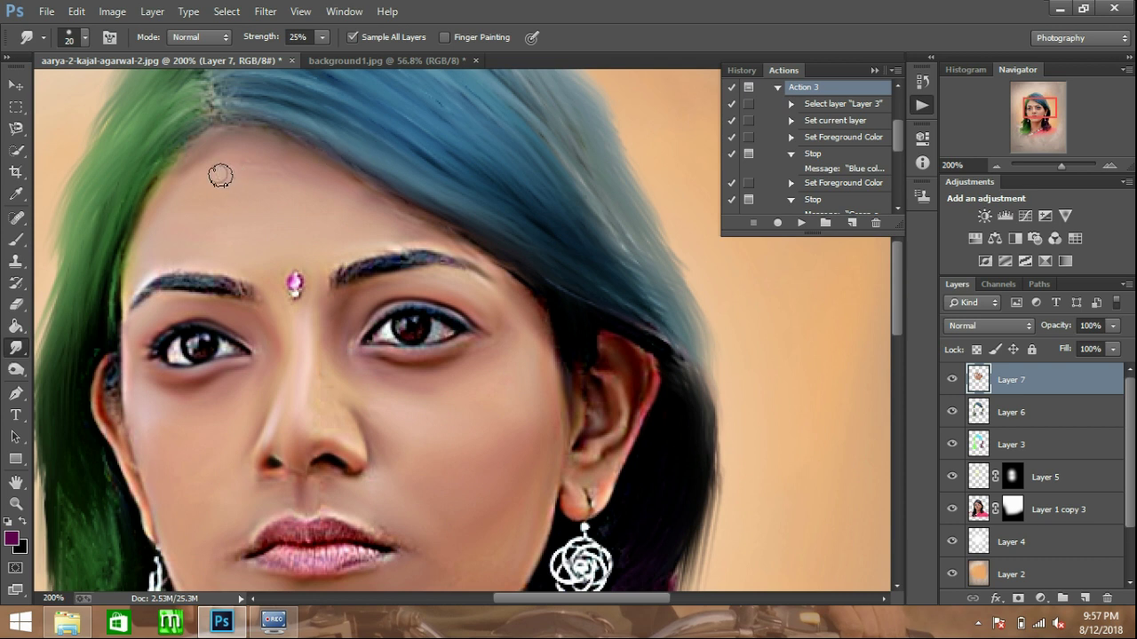
mouse_move(210, 159)
left_mouse_down()
mouse_move(180, 175)
mouse_move(192, 170)
left_mouse_up()
scroll(221, 238, "down", 3)
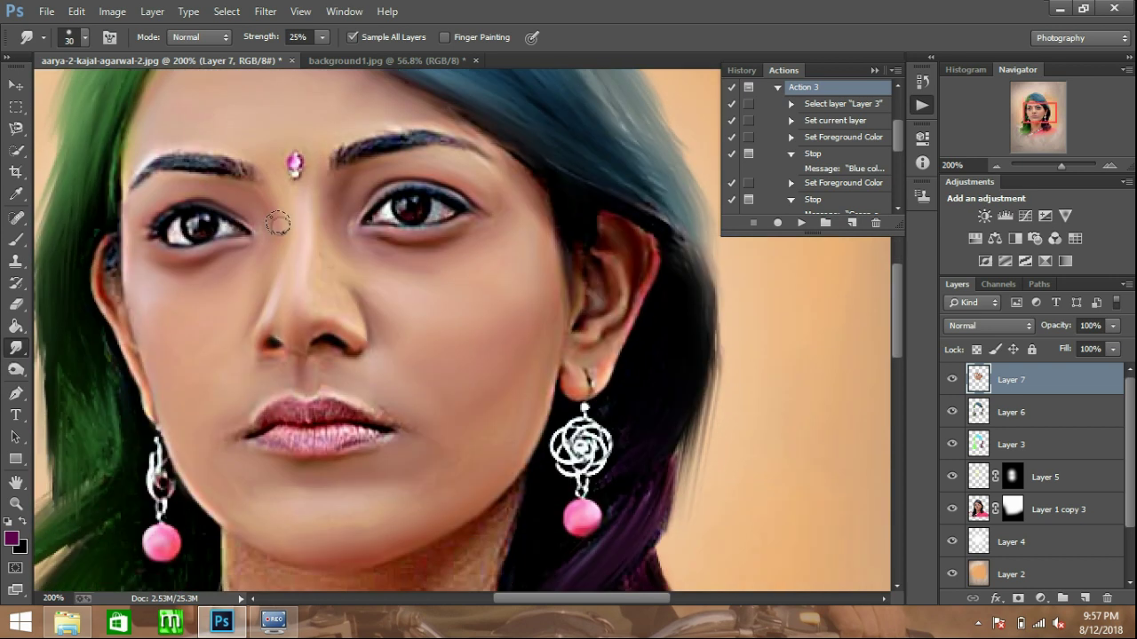
scroll(273, 222, "down", 3)
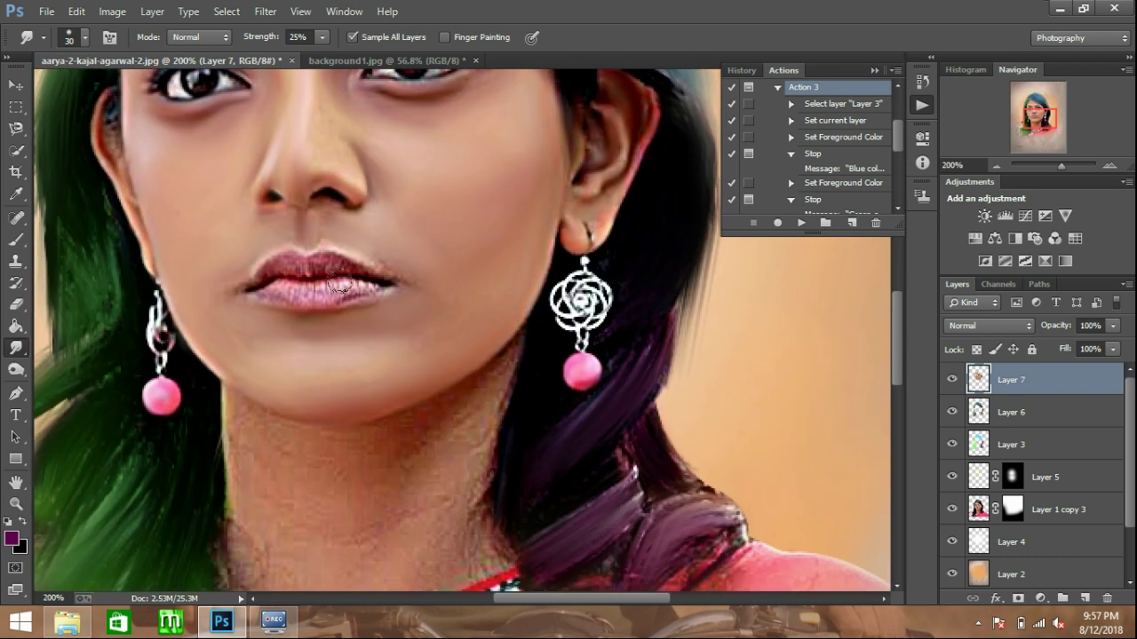
Blend the jawline edge and the jaw near the earring on Layer 7.
scroll(340, 284, "down", 3)
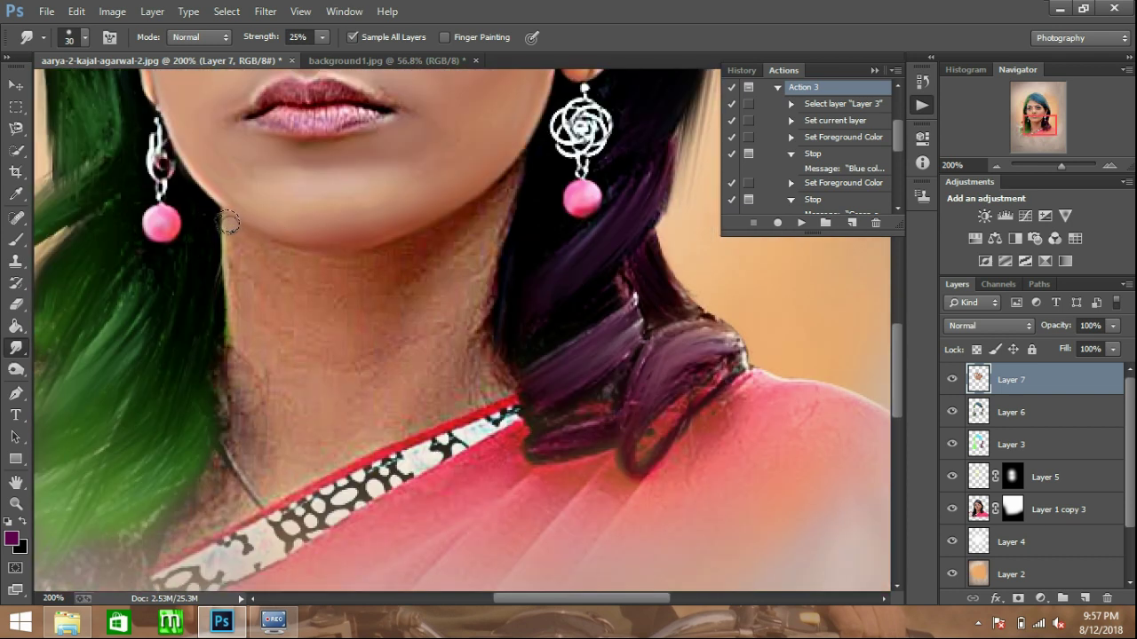
left_click_drag(236, 239, 242, 293)
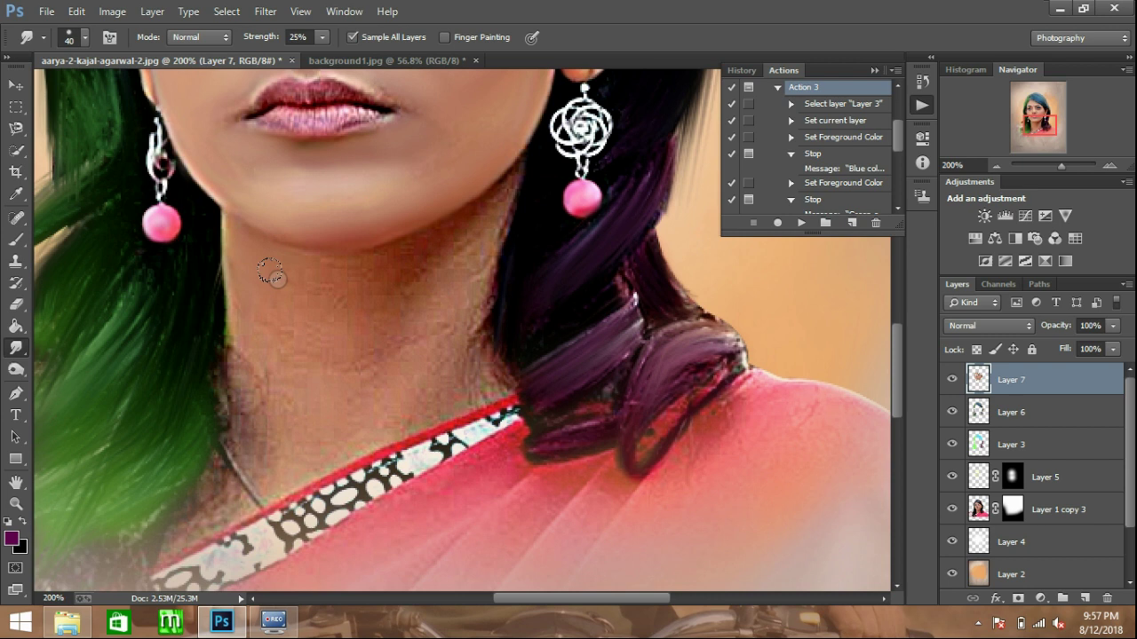
left_click(350, 275)
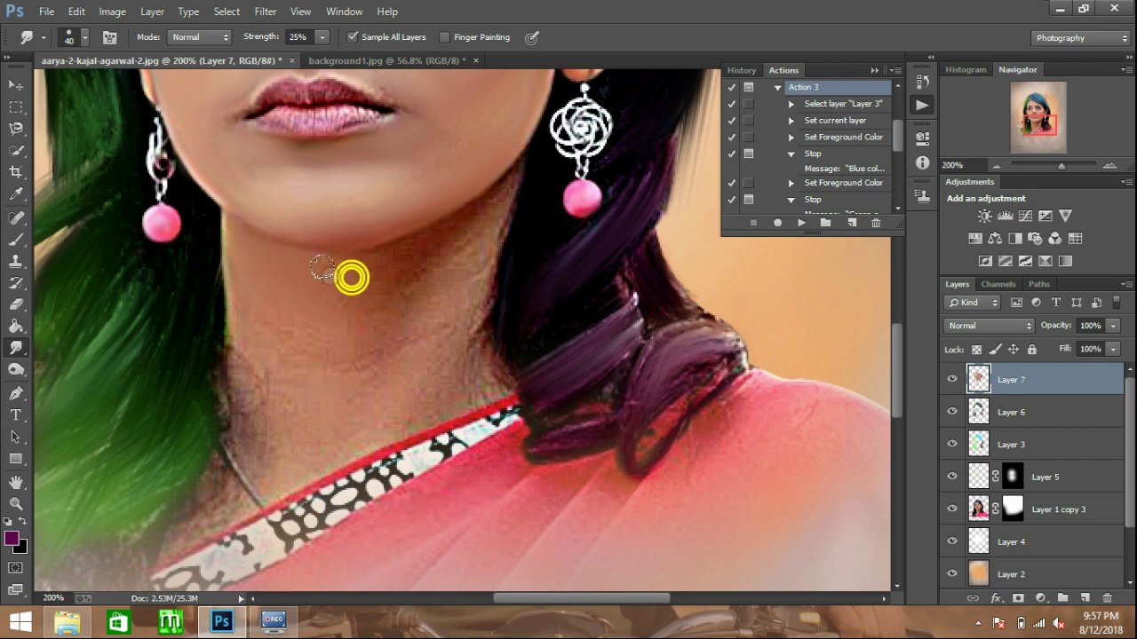
left_click(511, 187)
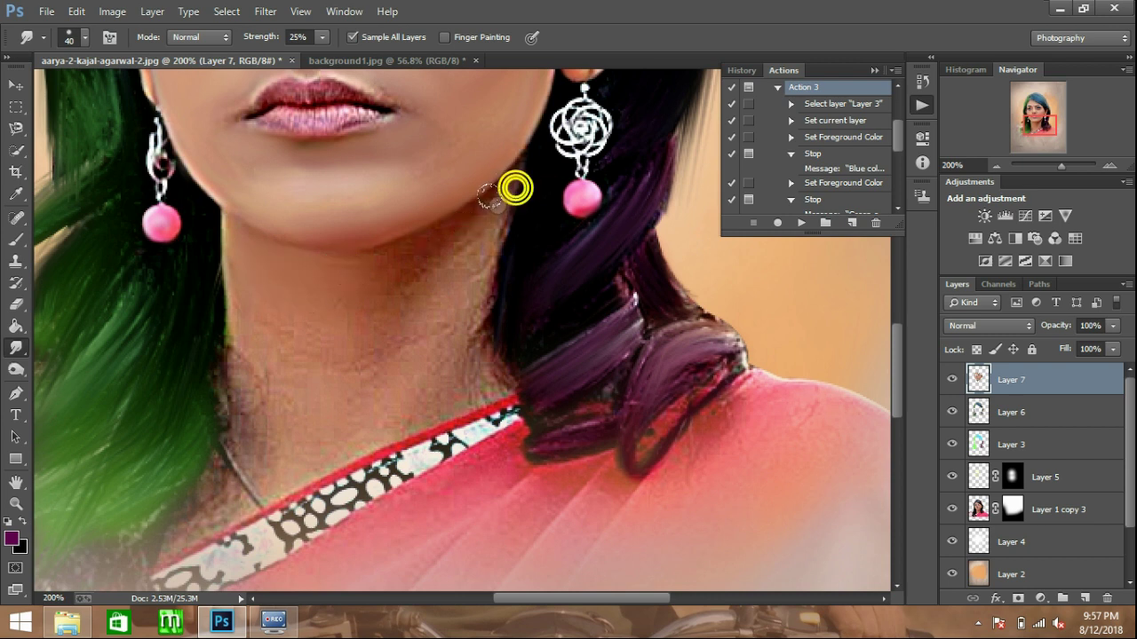
left_click(493, 211)
left_click(492, 215)
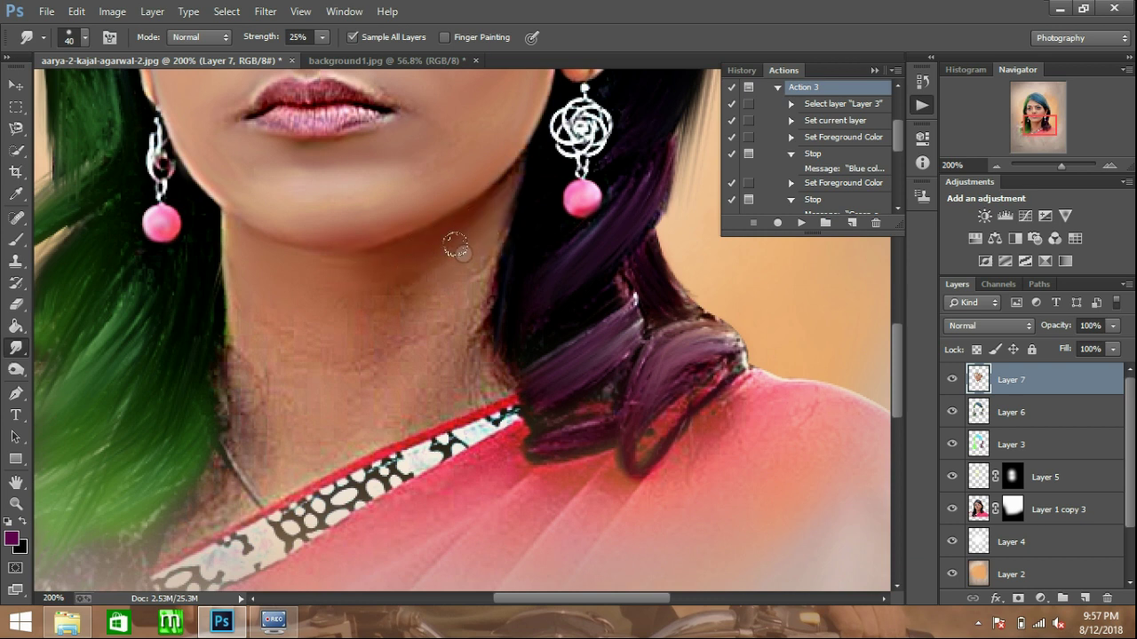
Smudge the neck skin with short strokes, blending it up toward the chin.
left_click(345, 337)
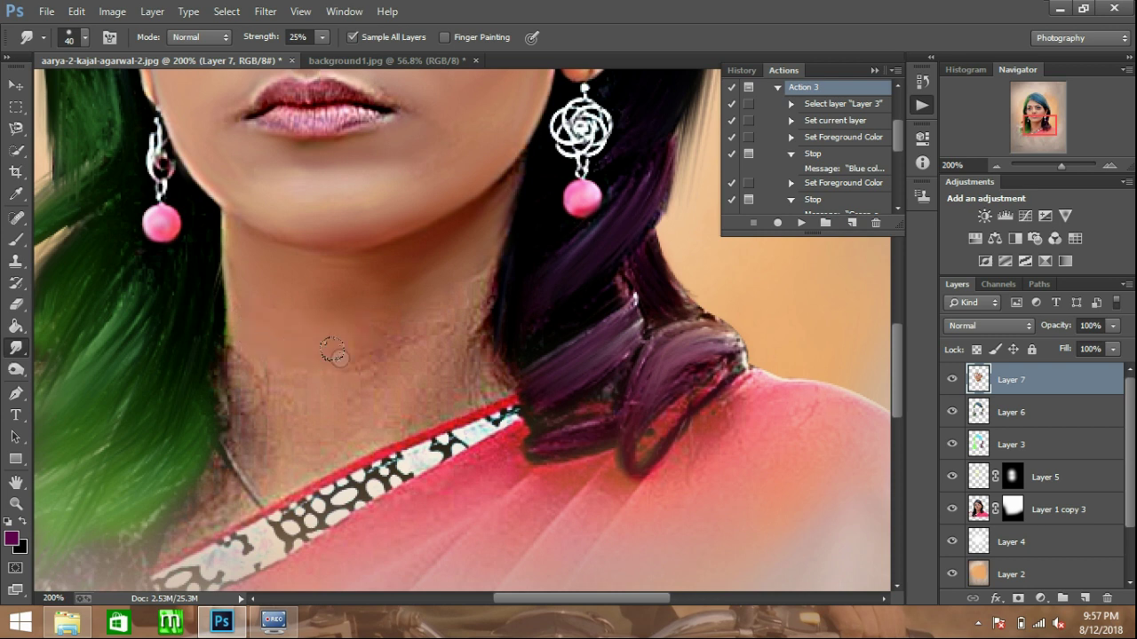
left_click(364, 340)
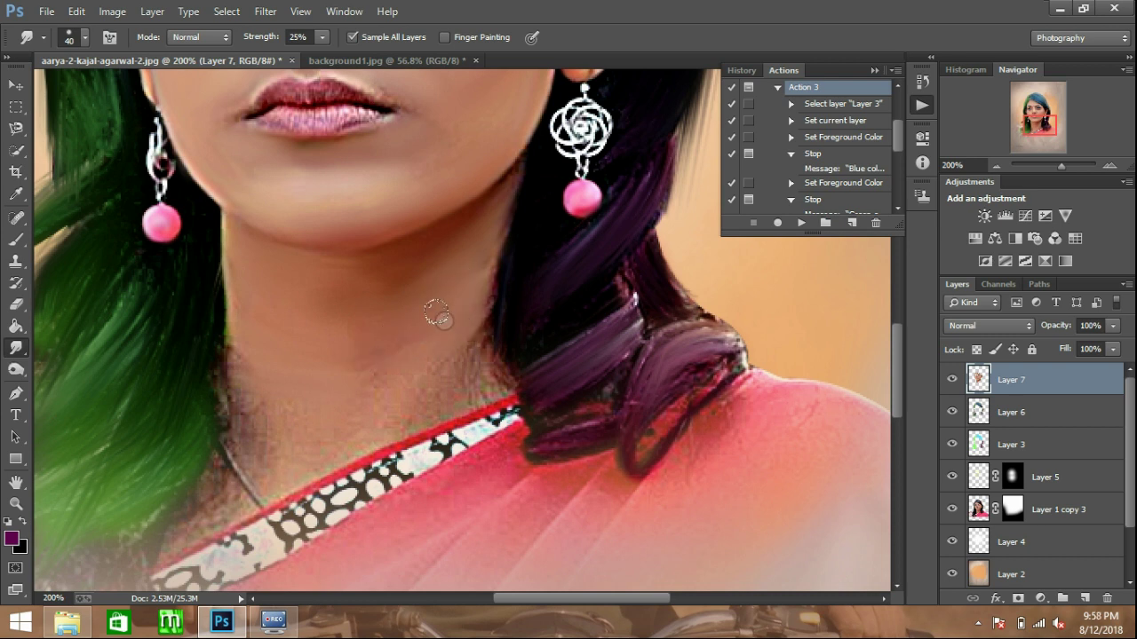
left_click_drag(455, 333, 406, 381)
left_click_drag(475, 378, 426, 387)
mouse_move(467, 346)
left_mouse_down()
mouse_move(455, 382)
mouse_move(456, 355)
left_mouse_up()
mouse_move(272, 388)
left_mouse_down()
mouse_move(241, 377)
mouse_move(253, 420)
left_mouse_up()
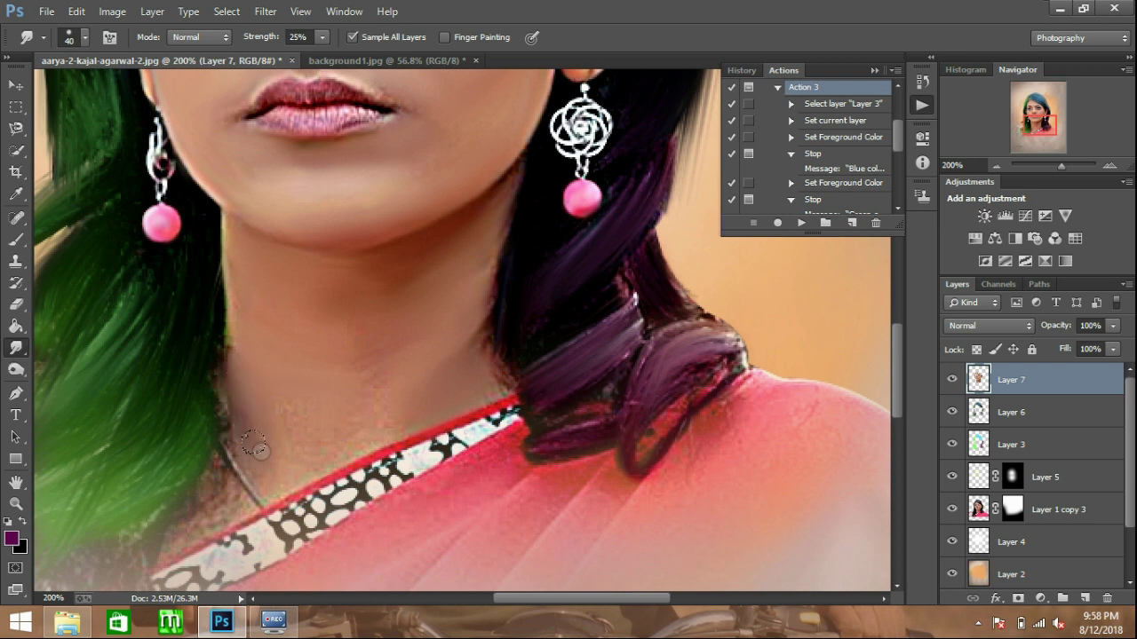
mouse_move(267, 471)
left_mouse_down()
mouse_move(394, 376)
mouse_move(245, 335)
mouse_move(236, 285)
mouse_move(238, 340)
mouse_move(295, 272)
mouse_move(246, 231)
mouse_move(261, 259)
mouse_move(470, 256)
mouse_move(334, 293)
left_mouse_up()
Smudge the necklace line, the red saree collar edge and the pink fabric with a larger brush.
scroll(335, 296, "down", 3)
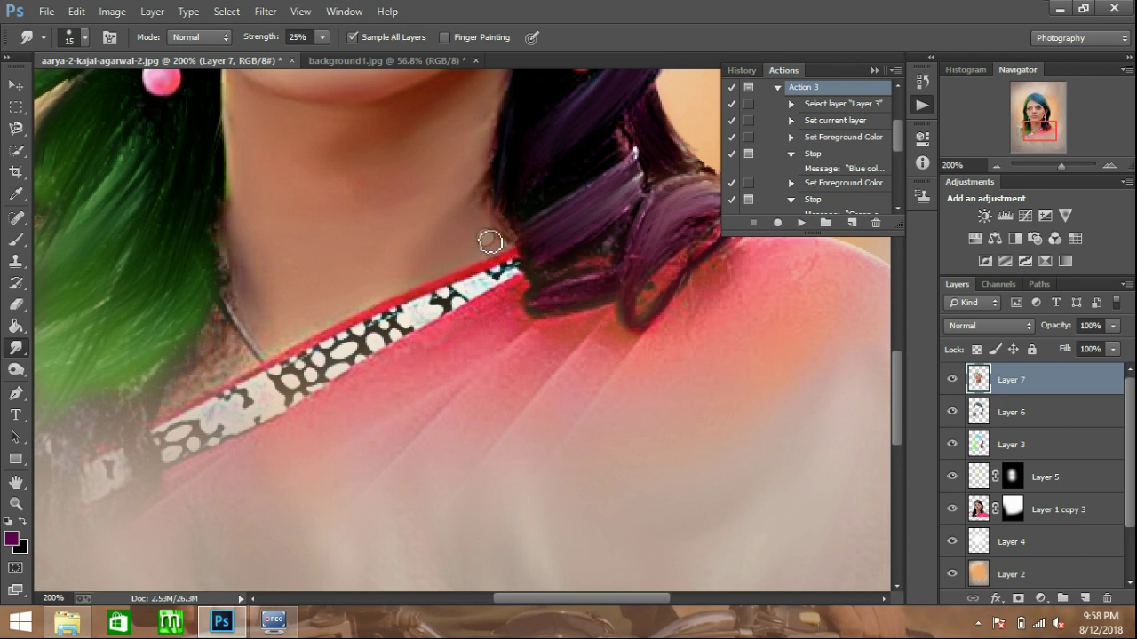
left_click_drag(240, 355, 231, 343)
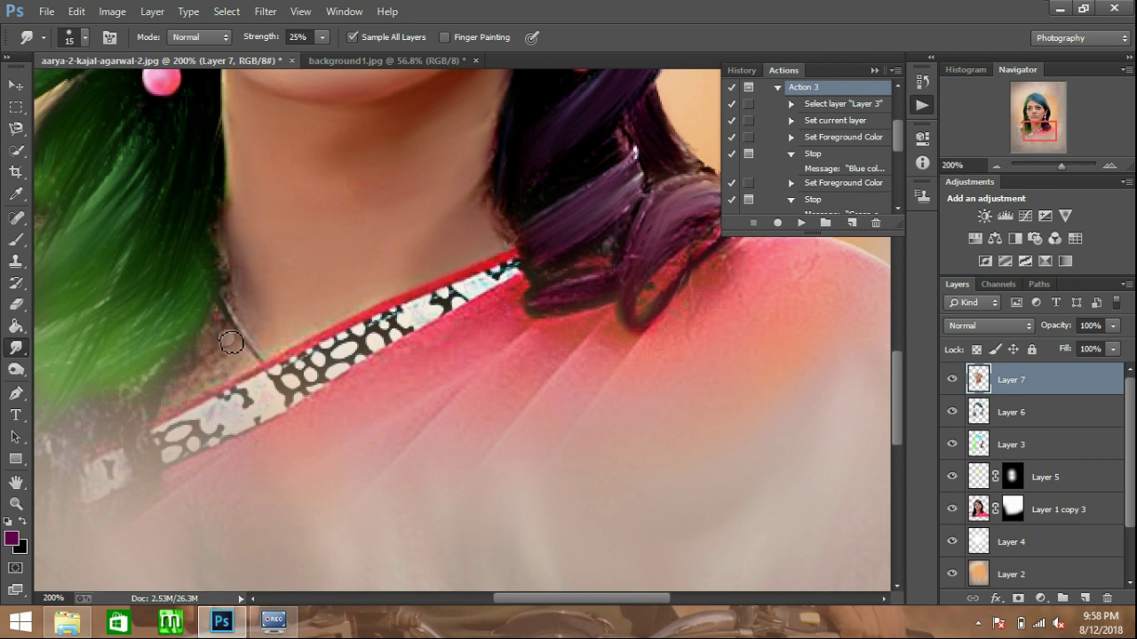
scroll(312, 264, "down", 1)
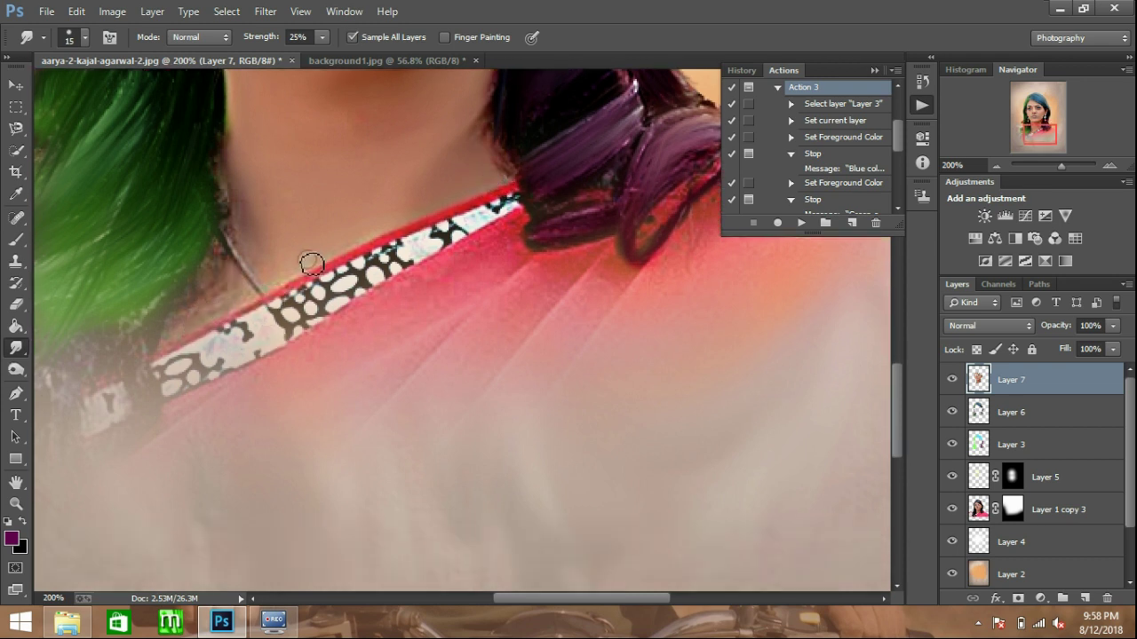
left_click_drag(287, 285, 486, 203)
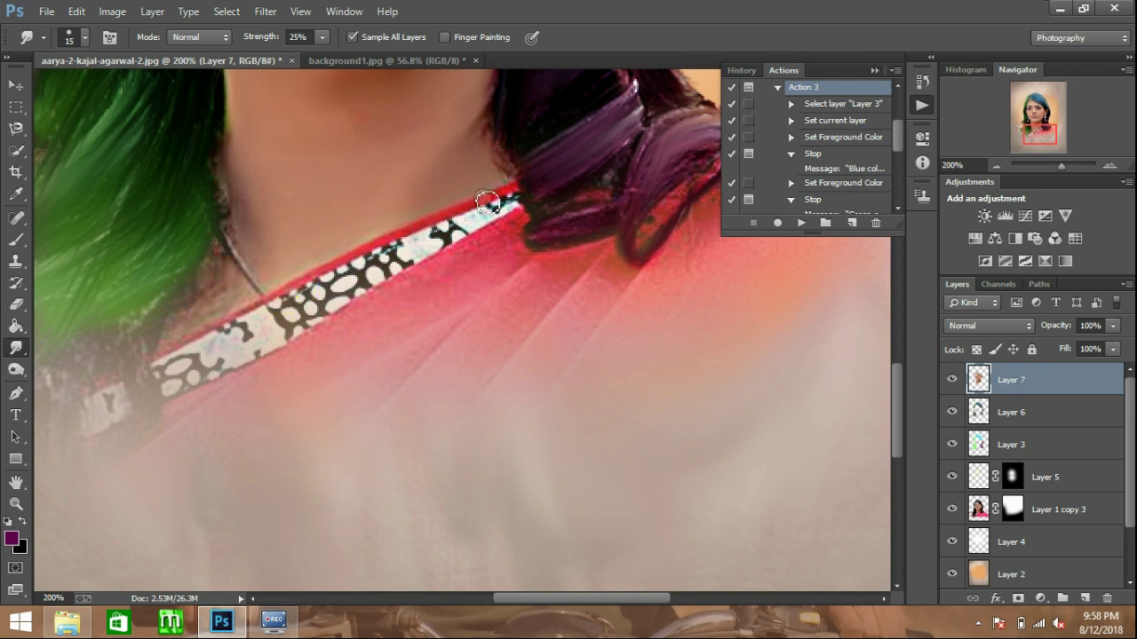
key("bracketright")
key("bracketright")
left_click_drag(495, 241, 382, 292)
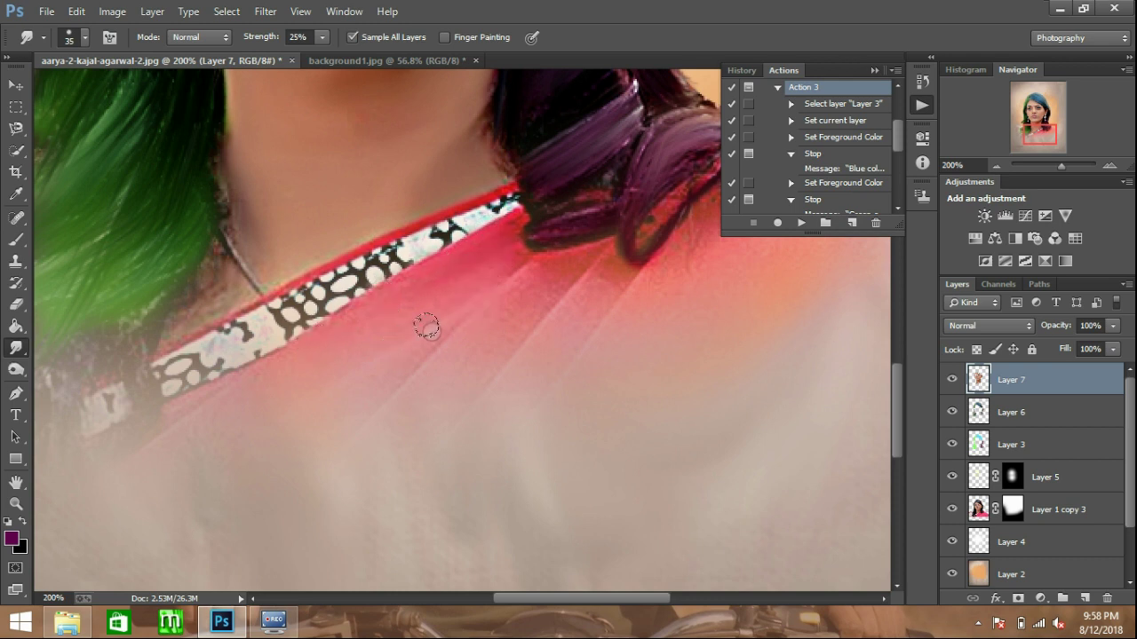
left_click_drag(538, 274, 434, 378)
left_click_drag(580, 255, 489, 363)
mouse_move(598, 275)
left_mouse_down()
mouse_move(540, 343)
mouse_move(254, 480)
left_mouse_up()
Smudge the hair knot at the shoulder with a smaller brush, then pan back to the face.
key("space")
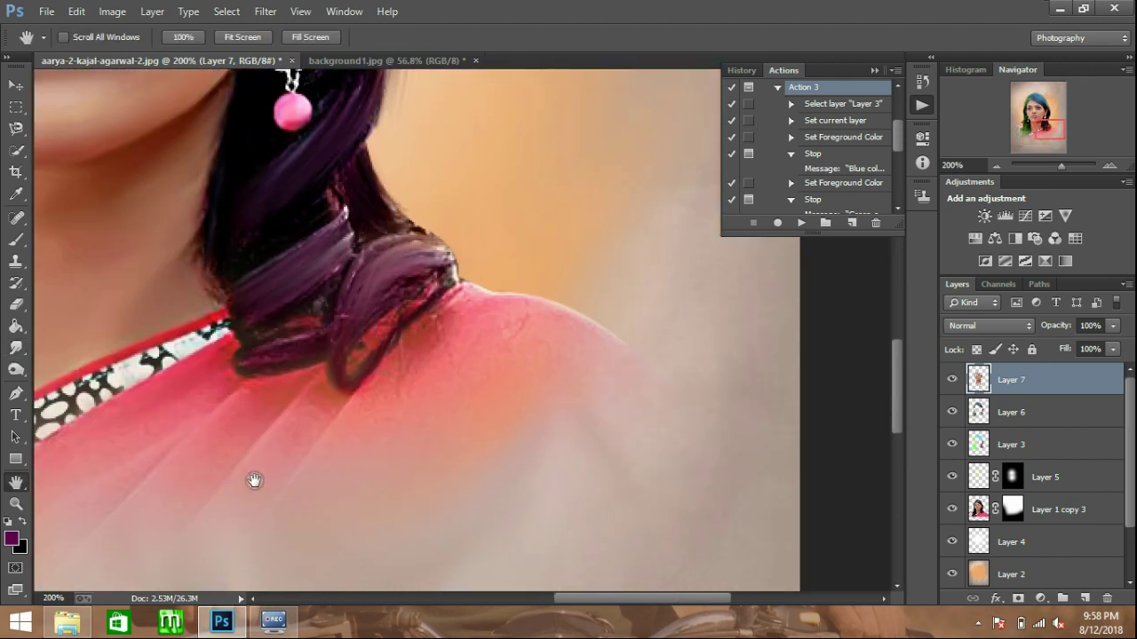
left_click_drag(393, 381, 414, 363)
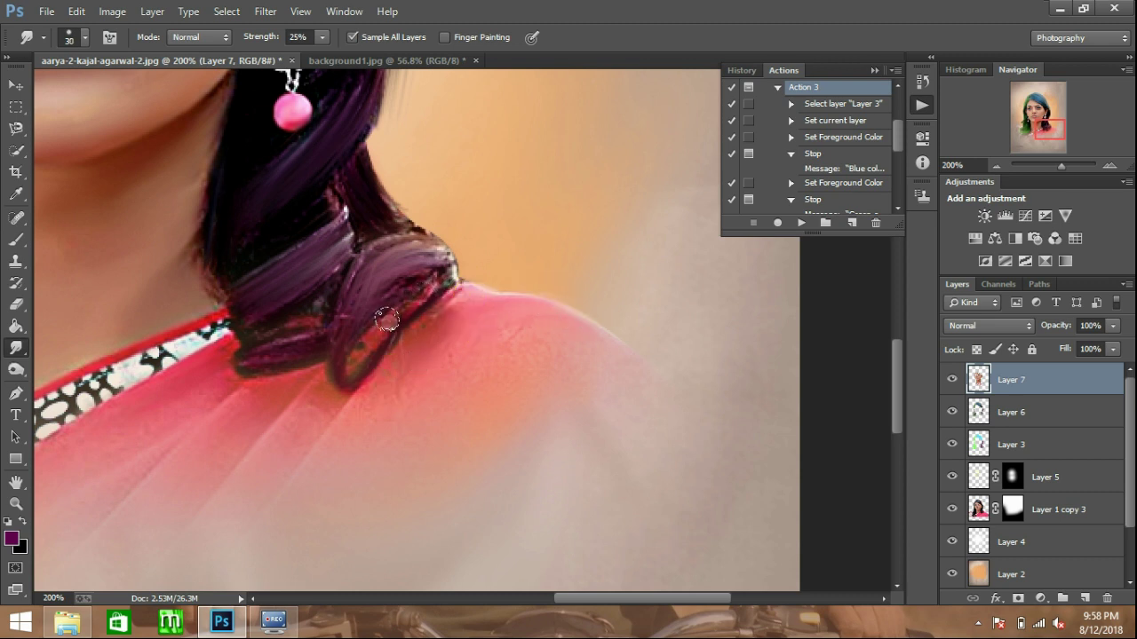
left_click_drag(395, 329, 367, 364)
key("bracketleft")
key("h")
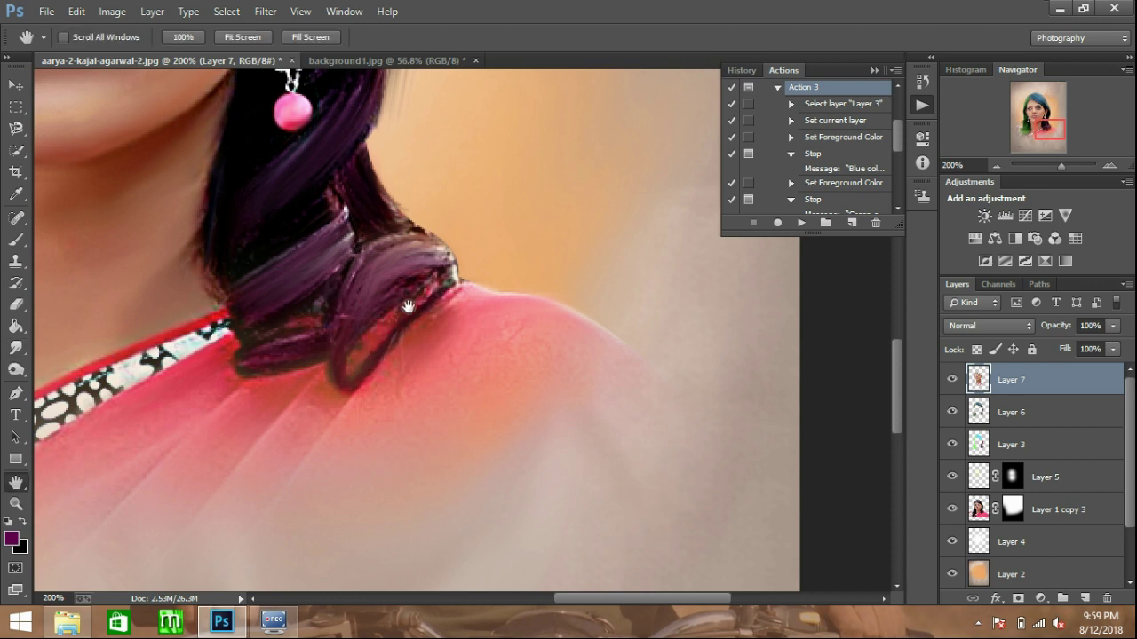
mouse_move(281, 213)
left_mouse_down()
mouse_move(472, 373)
mouse_move(369, 275)
mouse_move(444, 80)
left_mouse_up()
mouse_move(457, 269)
left_mouse_down()
mouse_move(507, 203)
mouse_move(461, 312)
left_mouse_up()
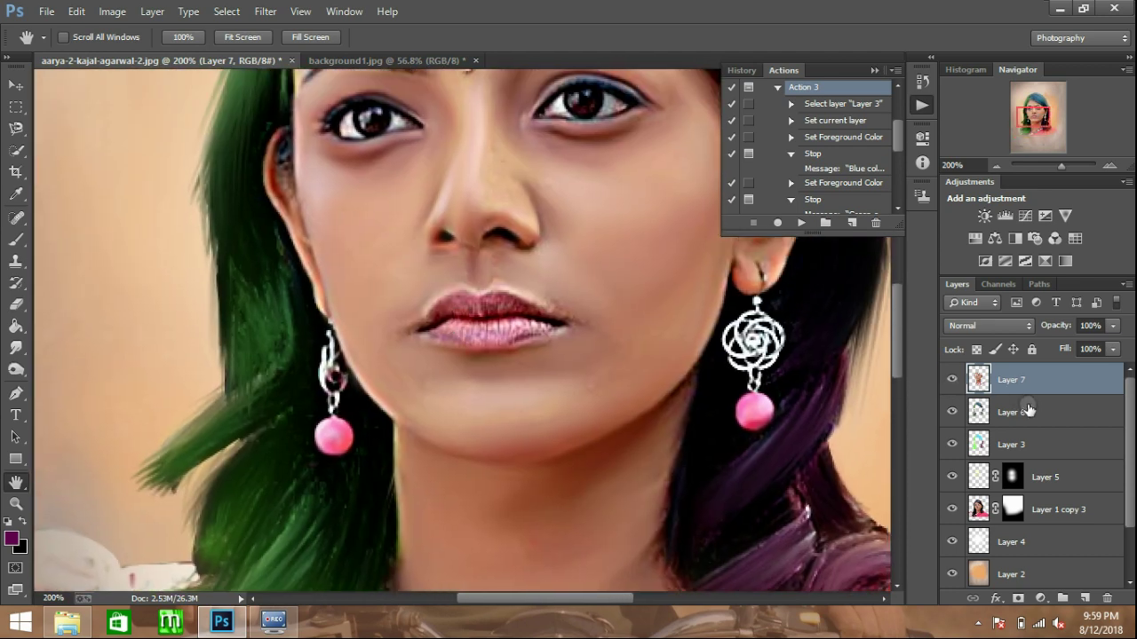
Blend both eyebrows along their length on Layer 6.
left_click(1028, 411)
key("r")
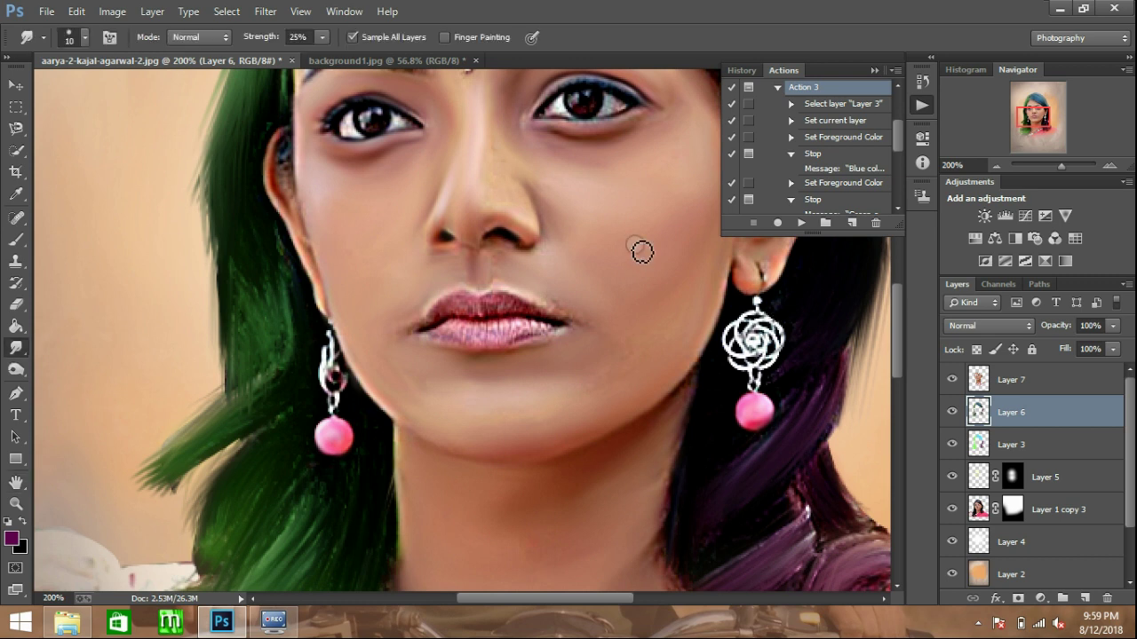
scroll(642, 252, "up", 5)
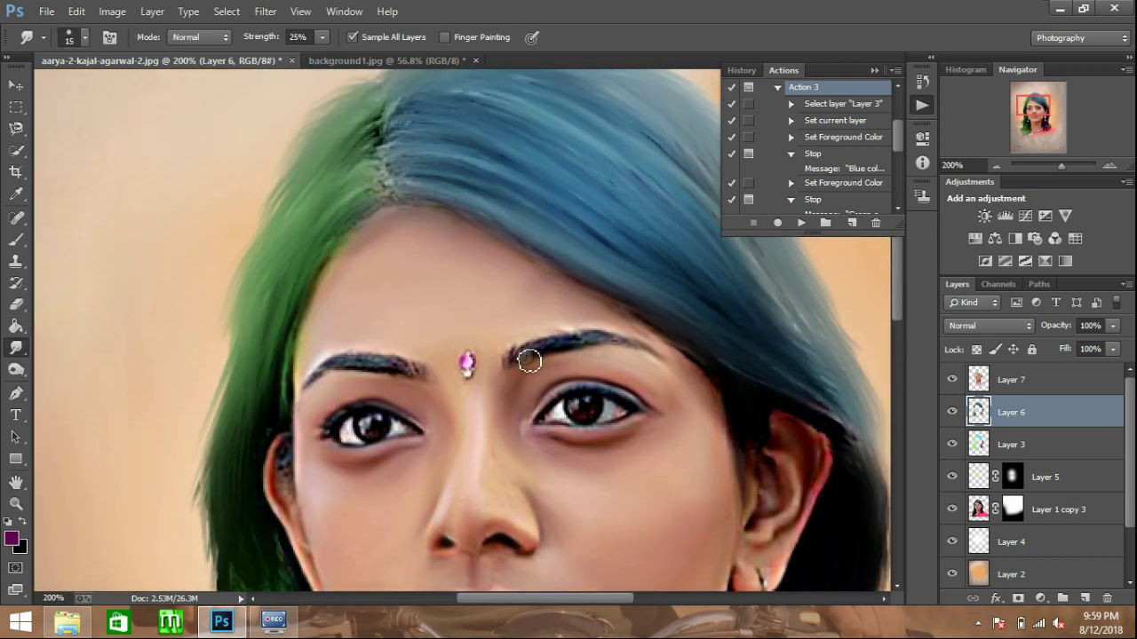
left_click_drag(507, 362, 605, 344)
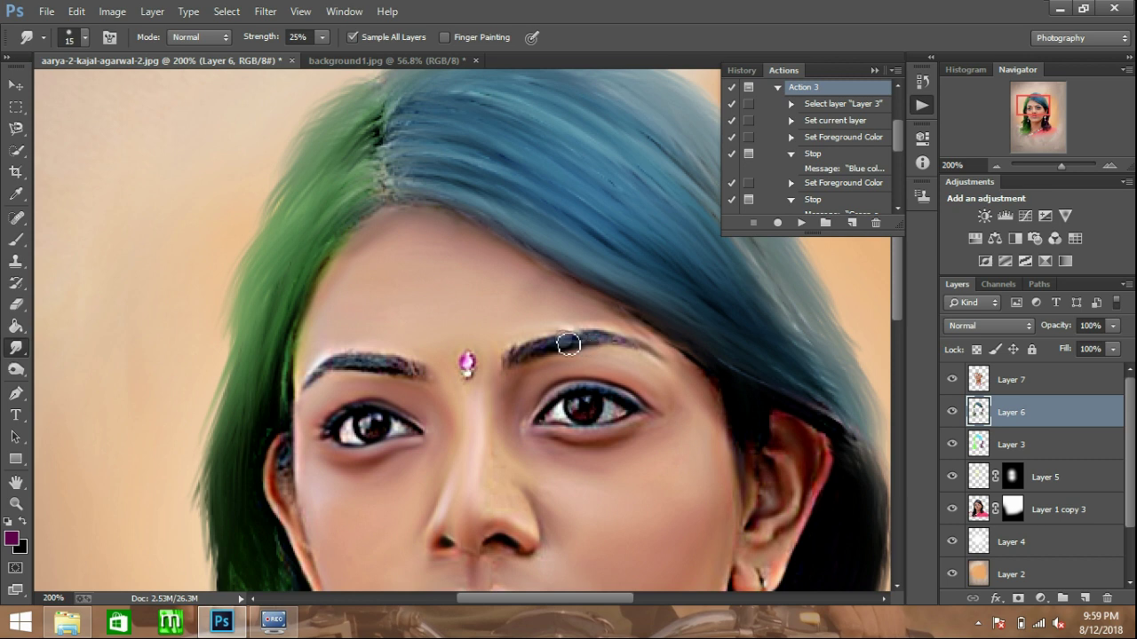
left_click_drag(418, 368, 354, 366)
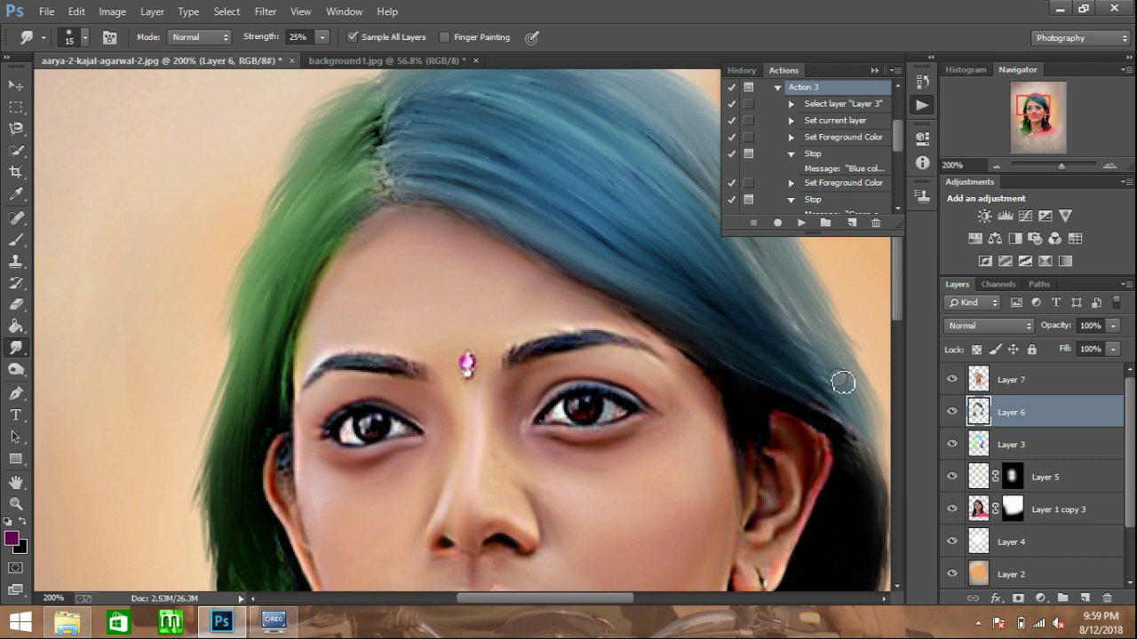
On Layer 7, zoom into the right eye and soften its inner corner.
left_click(1033, 391)
key("z")
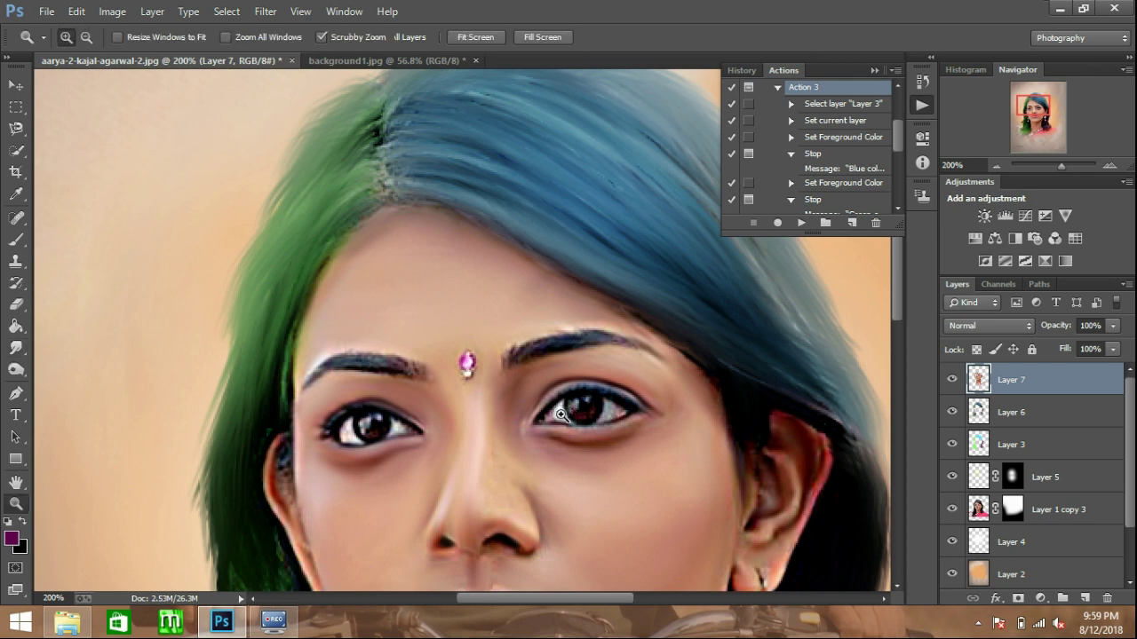
left_click(561, 415)
key("z")
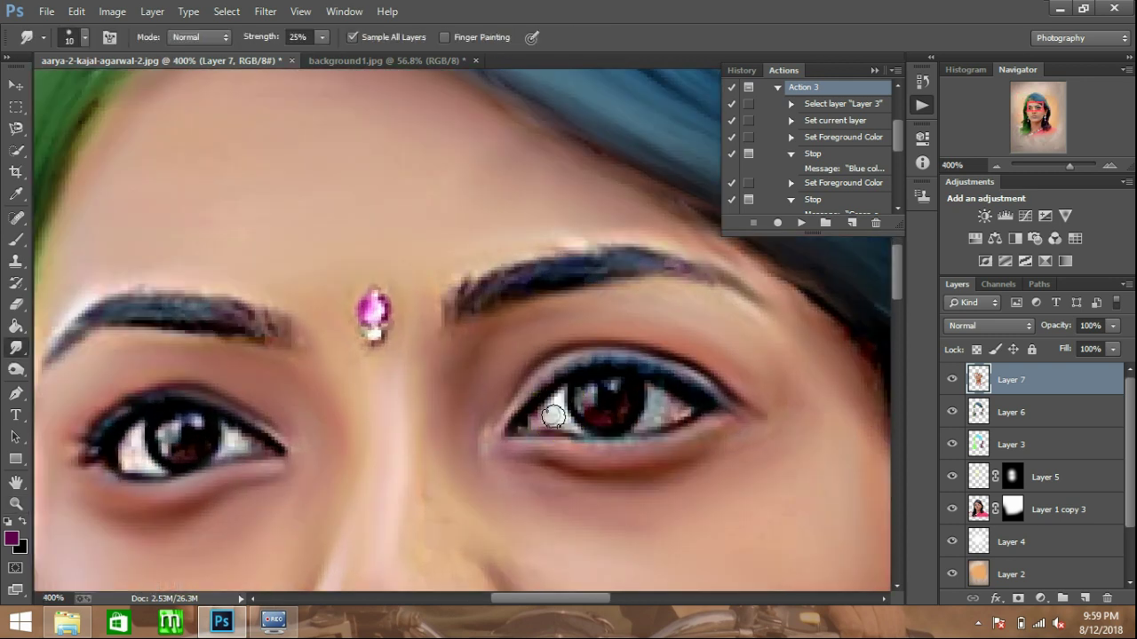
left_click(550, 415)
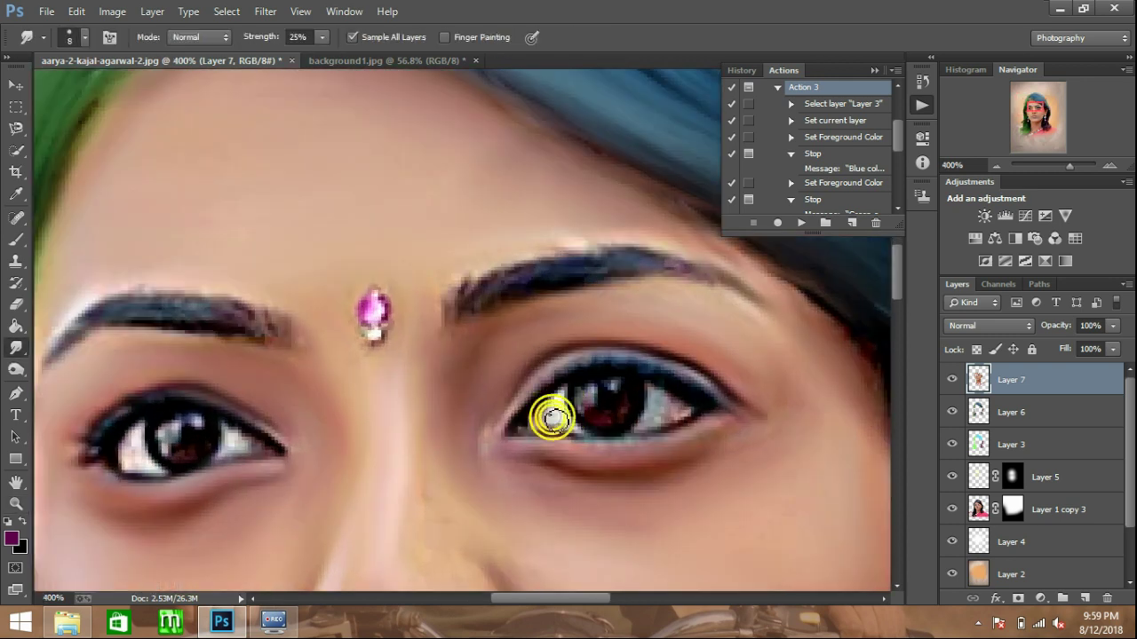
left_click(557, 422)
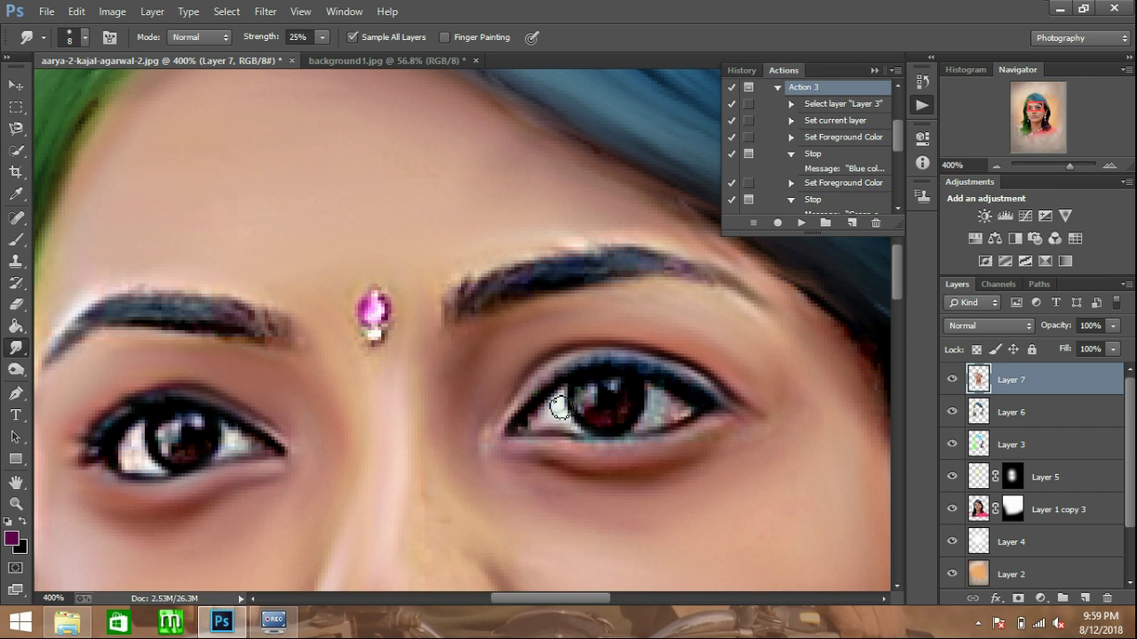
left_click(548, 419)
Smudge the right iris edge, the whites of both eyes and the iris highlight.
left_click(657, 424)
left_click(677, 414)
left_click_drag(236, 442, 236, 442)
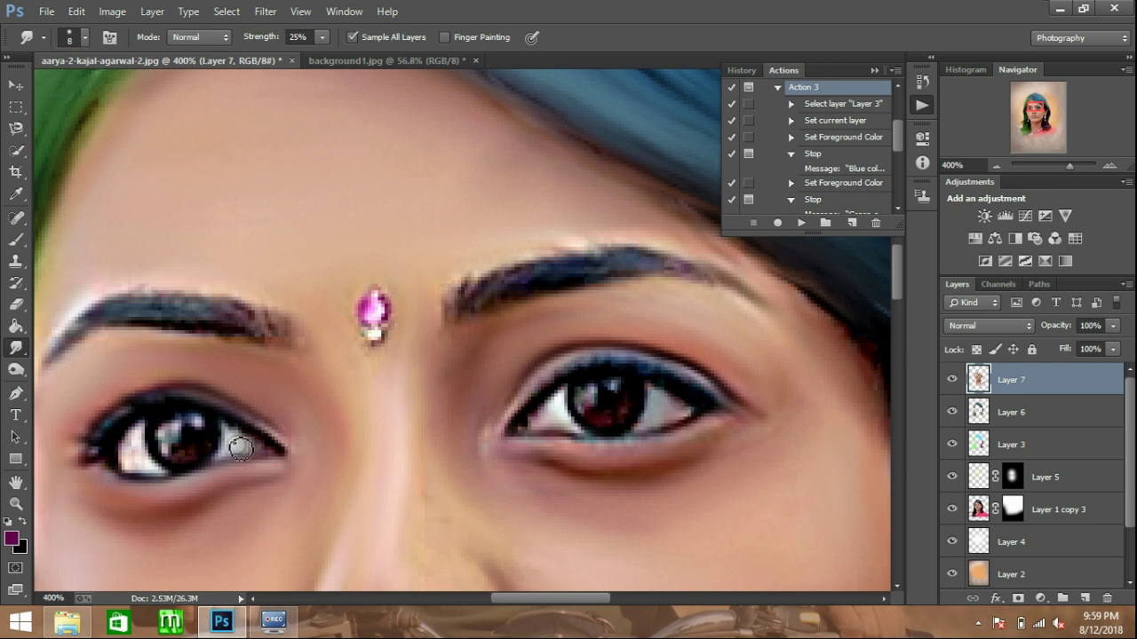
mouse_move(127, 440)
left_mouse_down()
mouse_move(134, 454)
mouse_move(183, 449)
mouse_move(178, 462)
mouse_move(208, 434)
mouse_move(177, 459)
mouse_move(192, 426)
mouse_move(187, 440)
left_mouse_up()
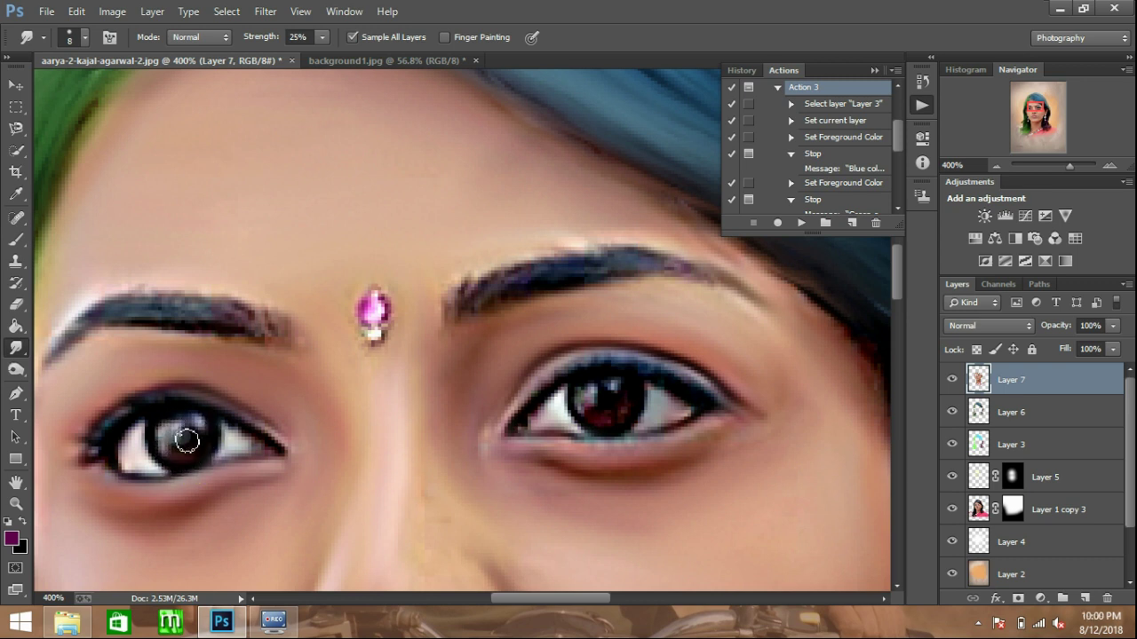
mouse_move(596, 428)
left_mouse_down()
mouse_move(609, 419)
mouse_move(586, 395)
mouse_move(619, 386)
mouse_move(634, 406)
mouse_move(592, 411)
mouse_move(614, 385)
mouse_move(608, 407)
left_mouse_up()
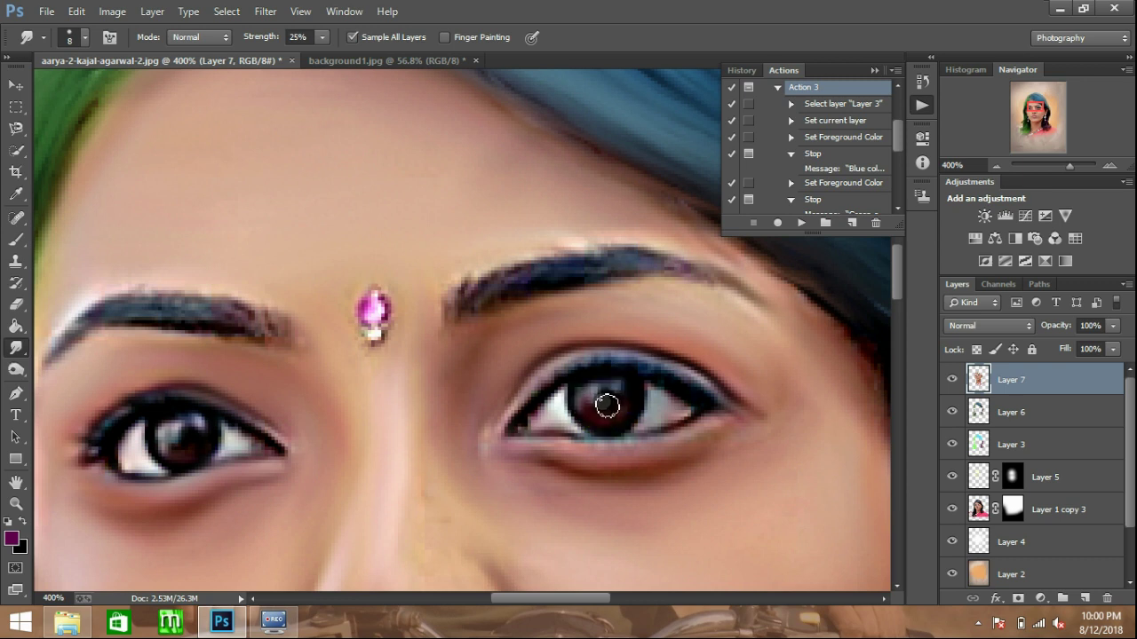
scroll(577, 387, "down", 2)
scroll(559, 382, "down", 2)
Zoom in on the lips and blend the lower lip smooth with the Mixer Brush.
scroll(542, 380, "down", 2)
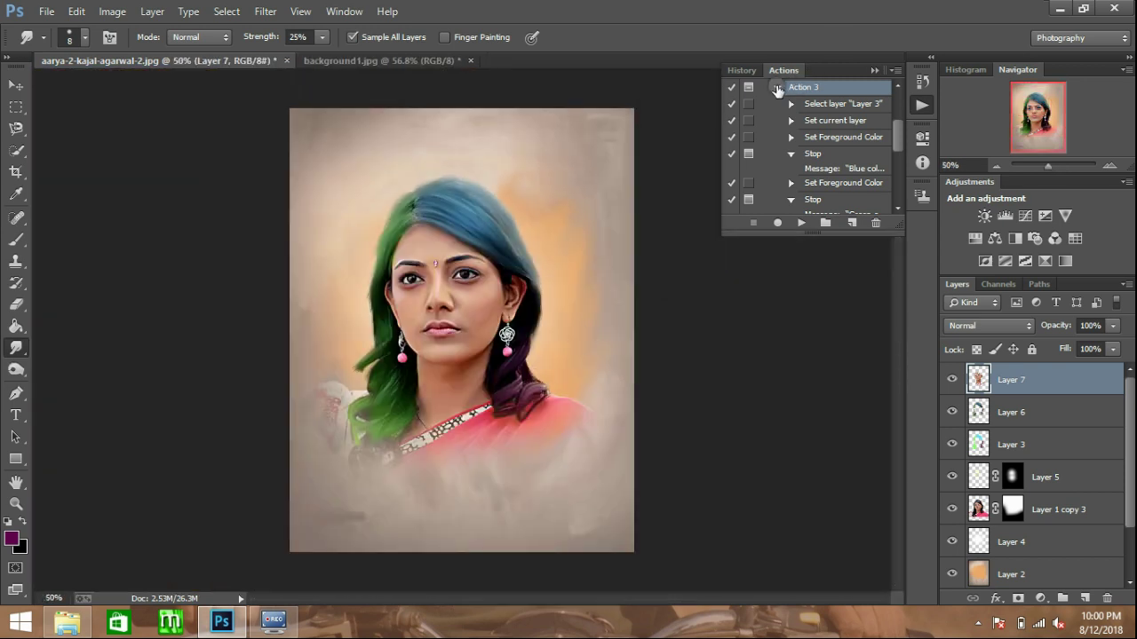
key("z")
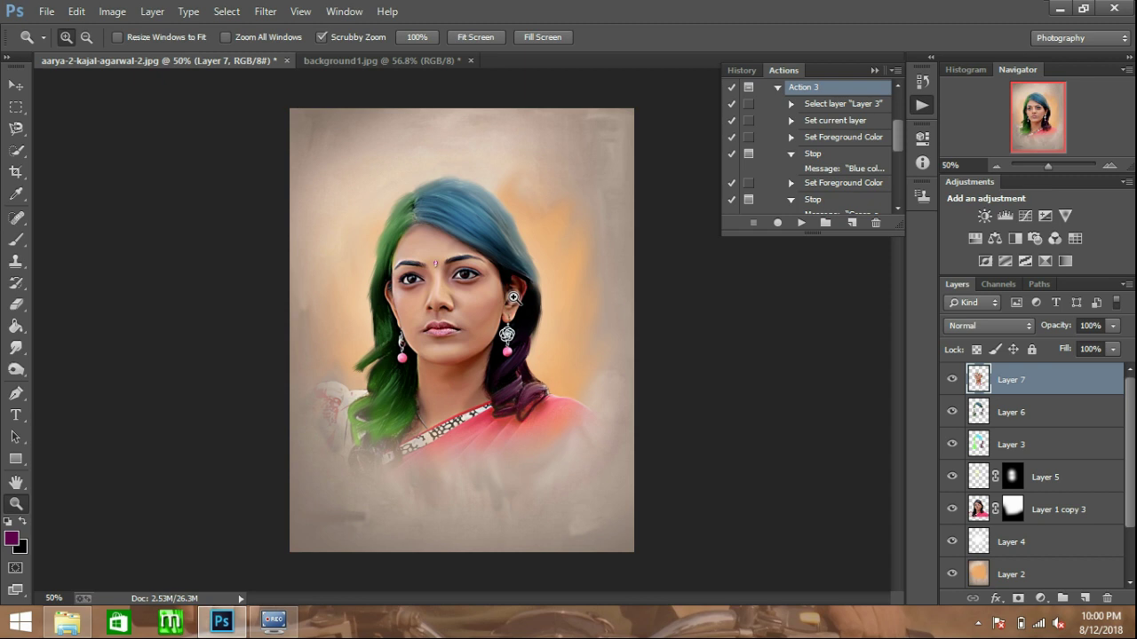
left_click(424, 322)
key("b")
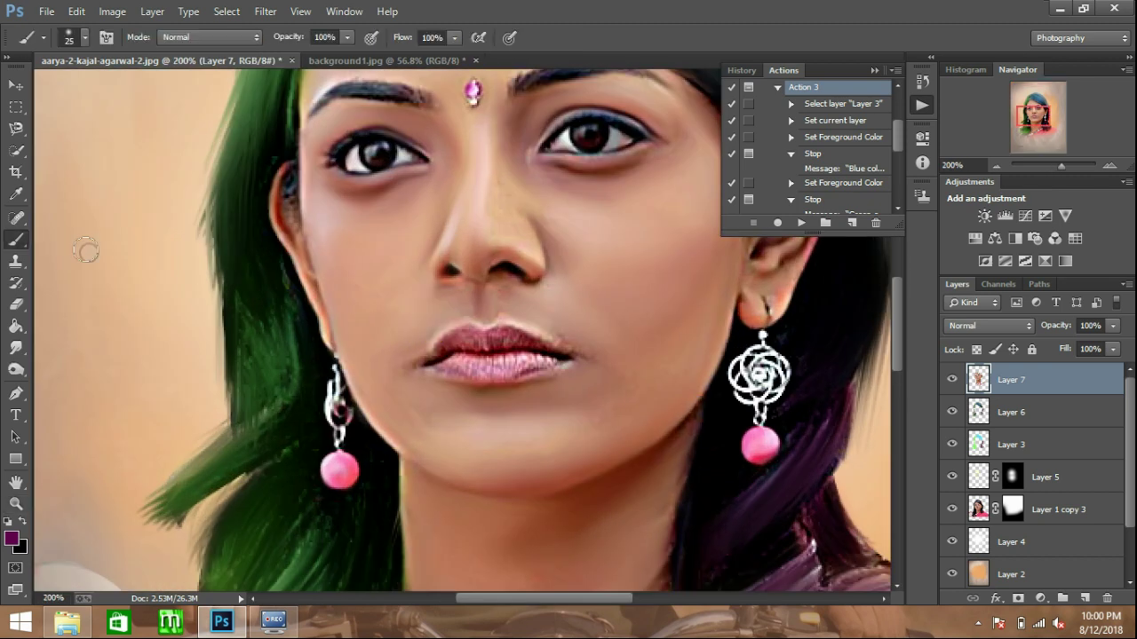
right_click(14, 239)
left_click(83, 288)
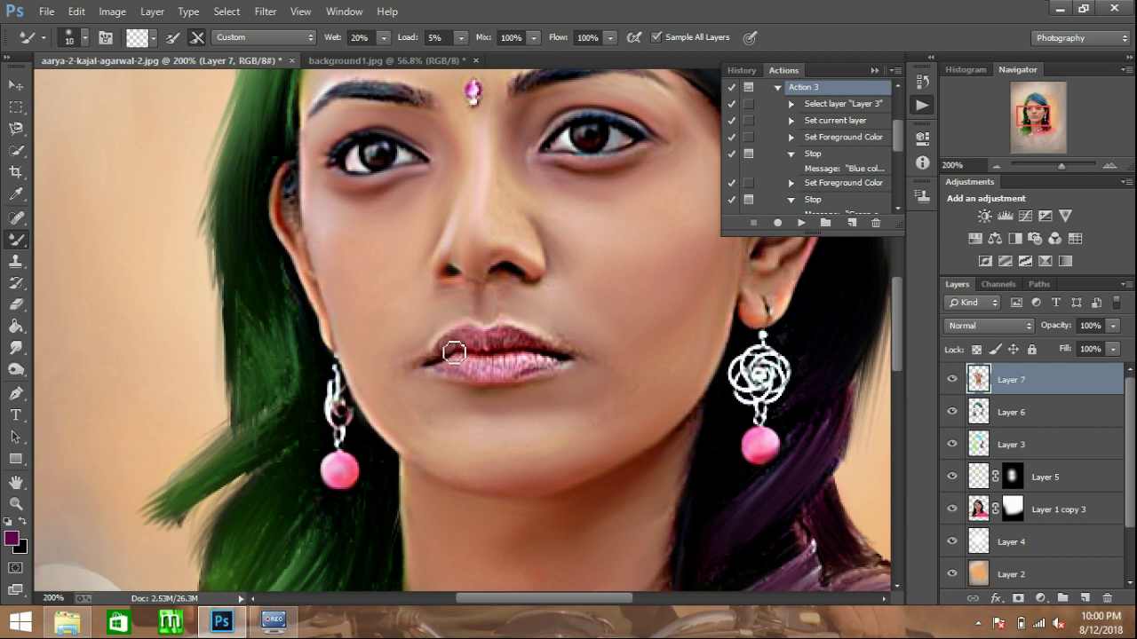
left_click(464, 359, "ctrl")
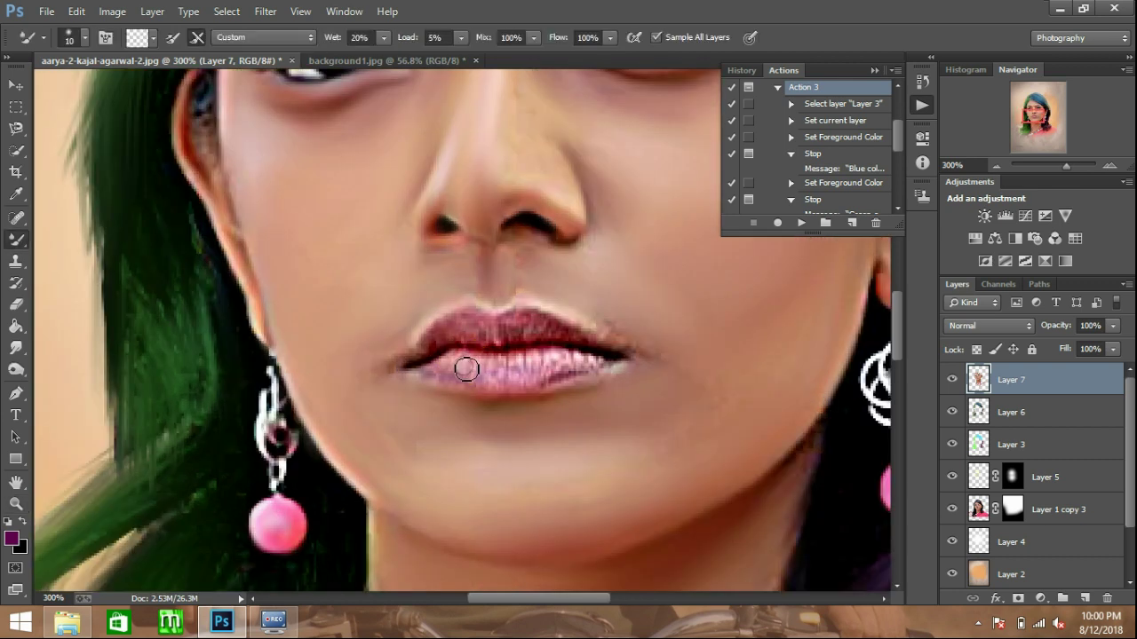
left_click(445, 370)
mouse_move(450, 369)
left_mouse_down()
mouse_move(494, 367)
mouse_move(485, 390)
mouse_move(515, 383)
mouse_move(528, 363)
mouse_move(564, 371)
mouse_move(548, 376)
mouse_move(592, 367)
mouse_move(448, 365)
mouse_move(467, 378)
mouse_move(413, 363)
mouse_move(480, 323)
mouse_move(498, 325)
mouse_move(491, 340)
mouse_move(515, 322)
mouse_move(541, 325)
mouse_move(533, 334)
mouse_move(612, 345)
mouse_move(598, 347)
mouse_move(614, 358)
mouse_move(589, 321)
left_mouse_up()
Smudge the skin under and beside the nostrils soft, then fit the portrait on screen.
key("r")
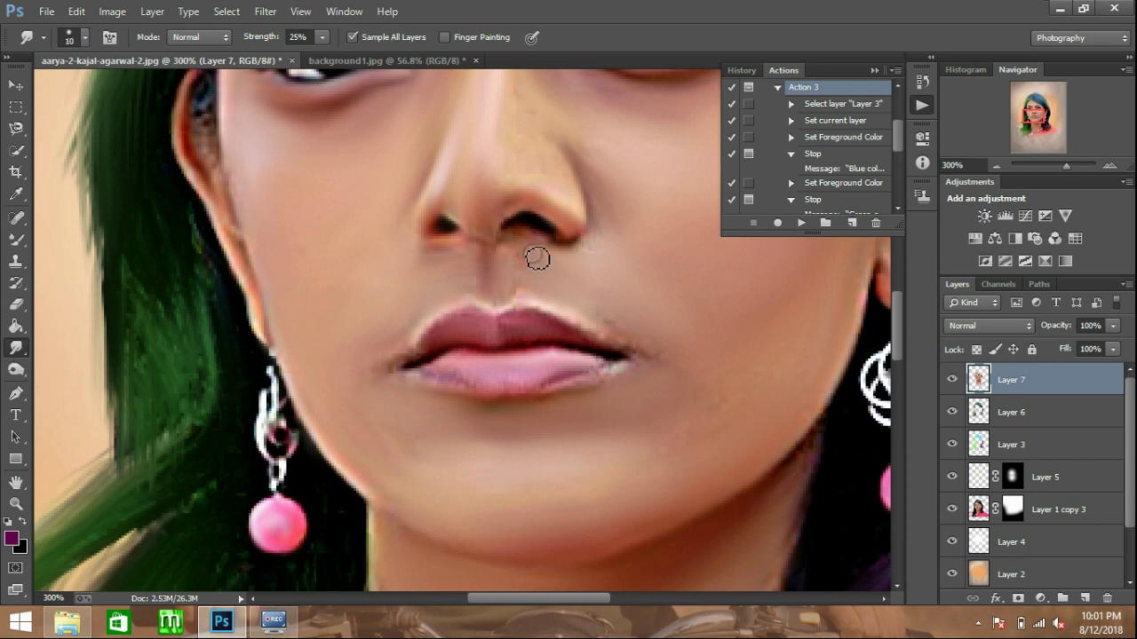
left_click_drag(523, 253, 524, 241)
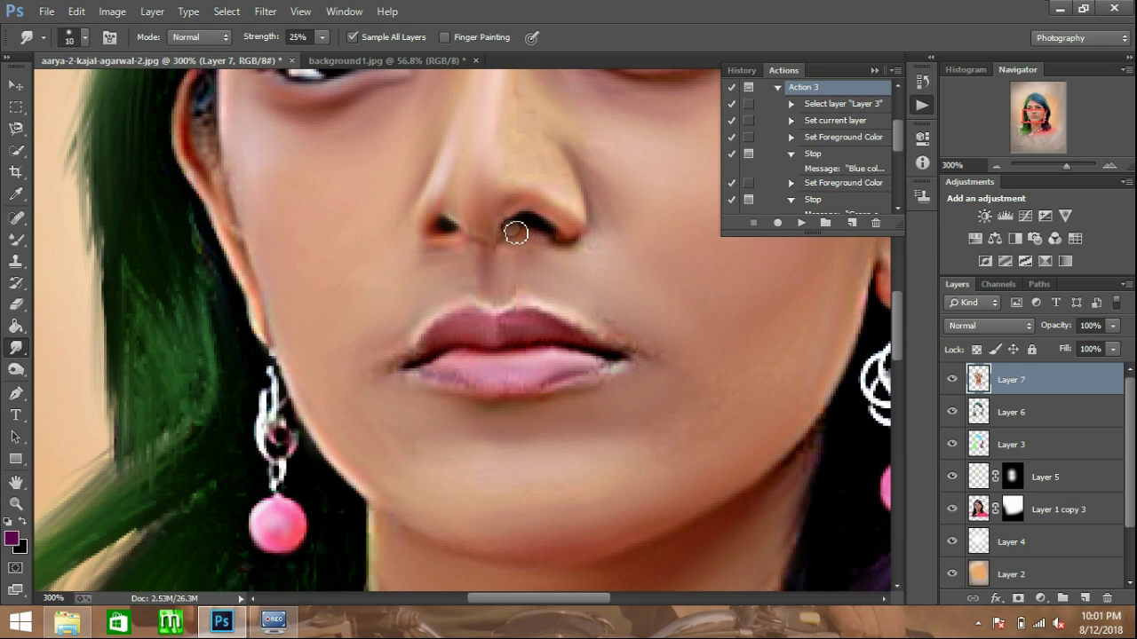
left_click(460, 245)
left_click_drag(459, 245, 423, 249)
key("ctrl+0")
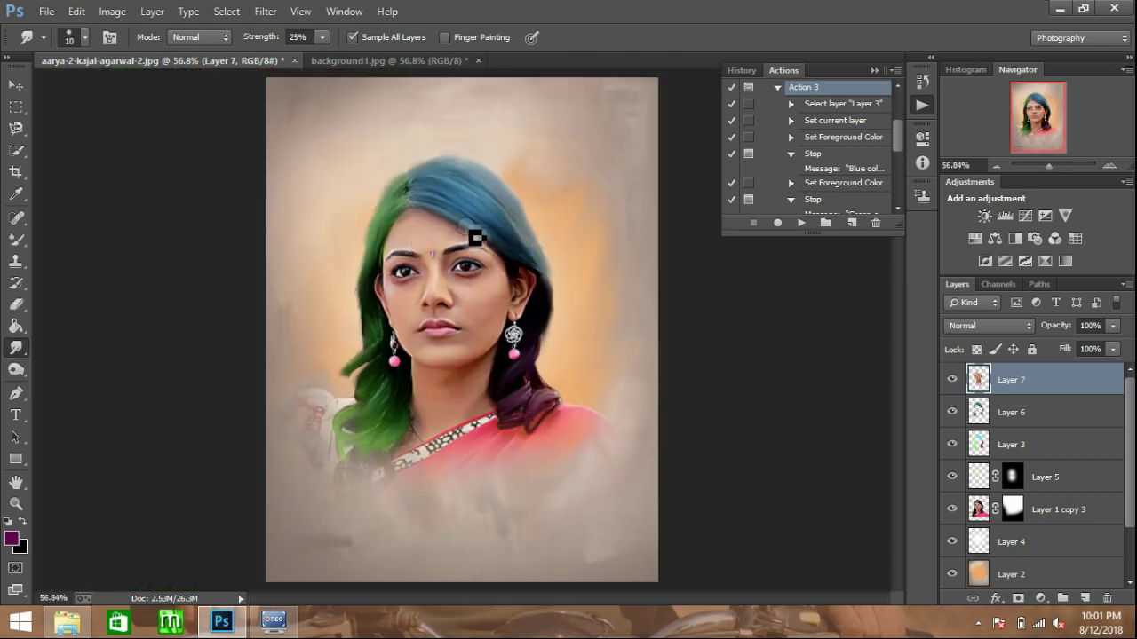
Play Action 4 from the Smudge 4 (Raja.in) set, adding Hue/Saturation, merged Layer 8 and grey Overlay Layer 9.
left_click(778, 88)
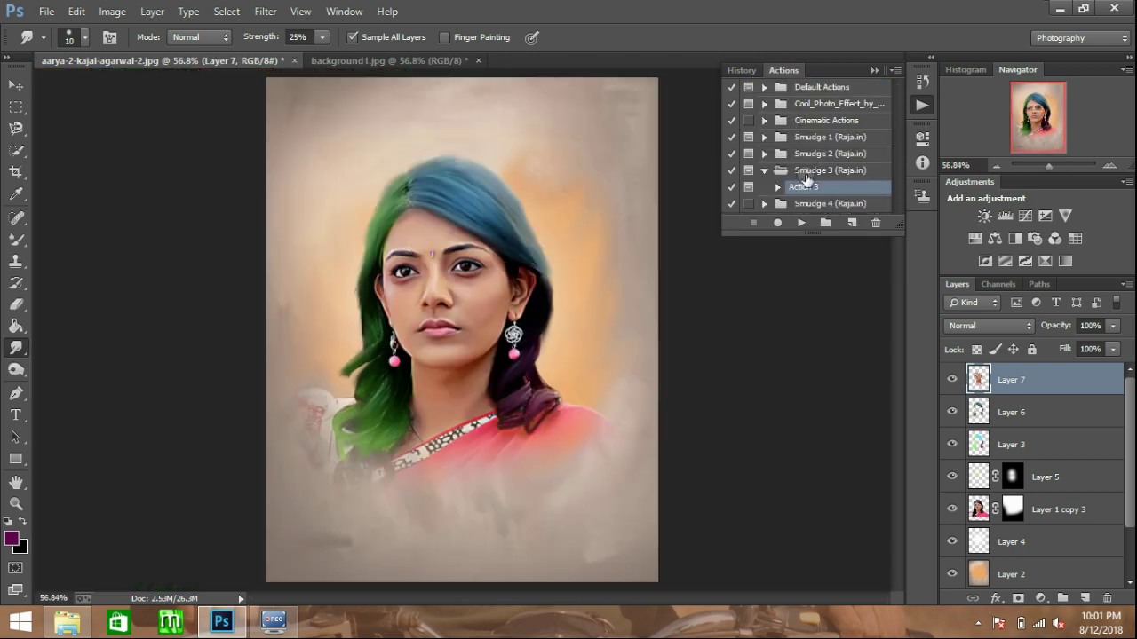
left_click(765, 203)
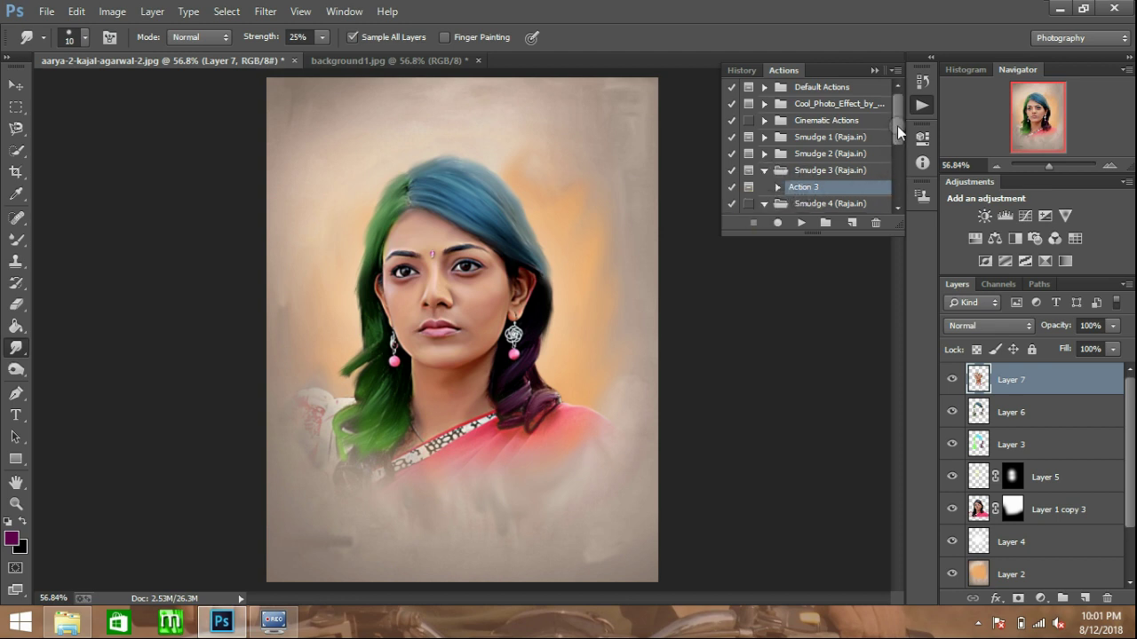
left_click_drag(897, 132, 897, 155)
left_click(847, 161)
left_click(804, 221)
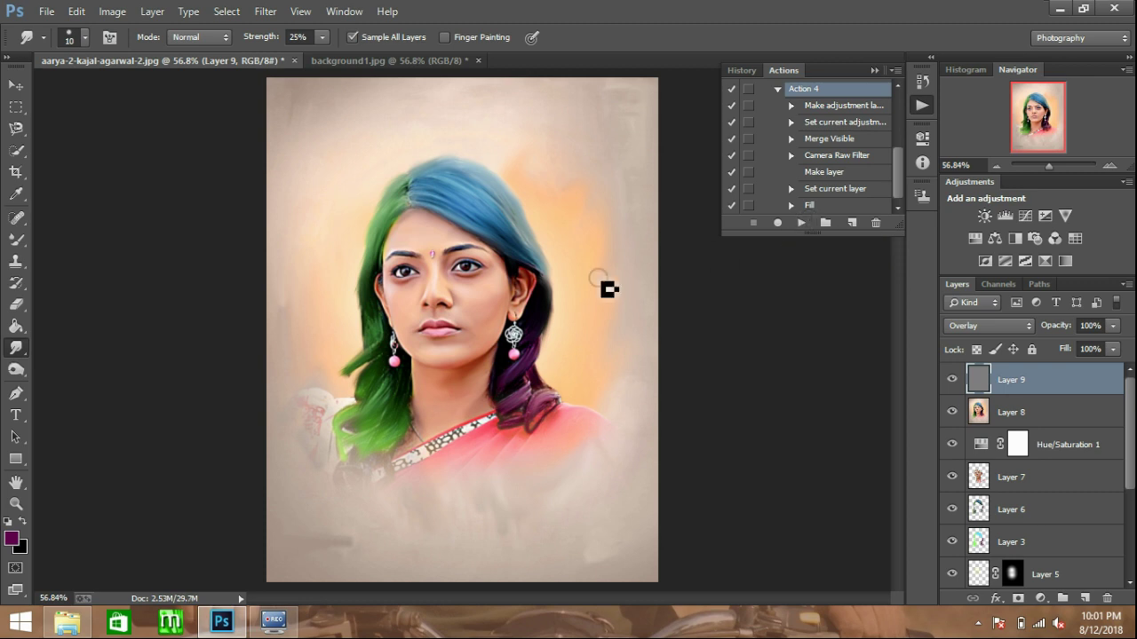
At 100% zoom, dodge highlights onto the cheek and forehead at 40% midtone exposure.
key("o")
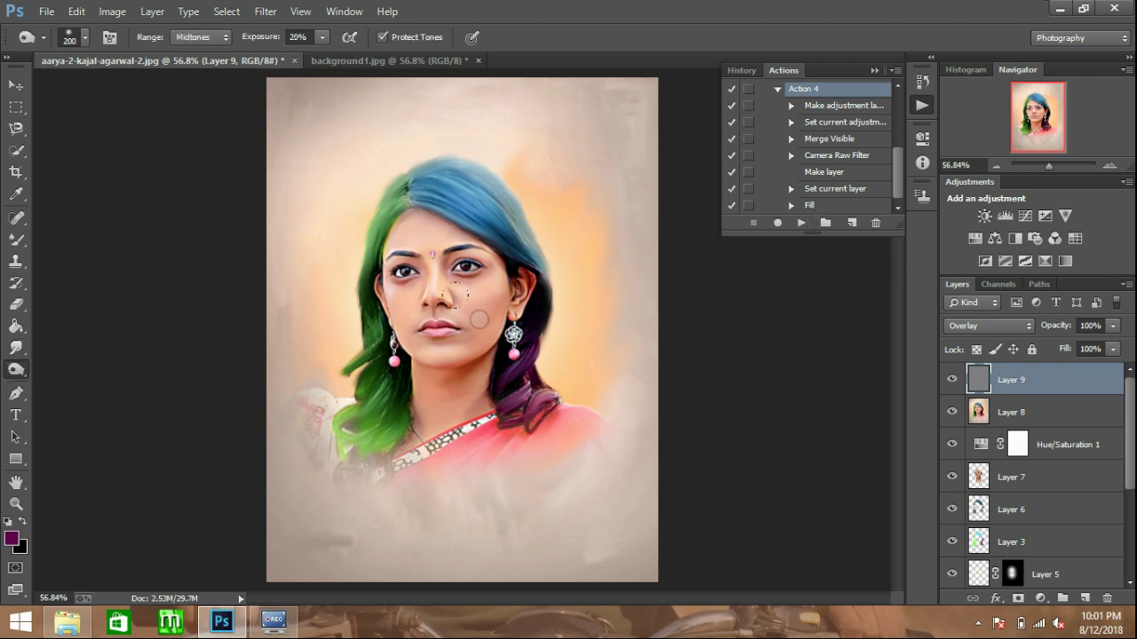
key("ctrl+1")
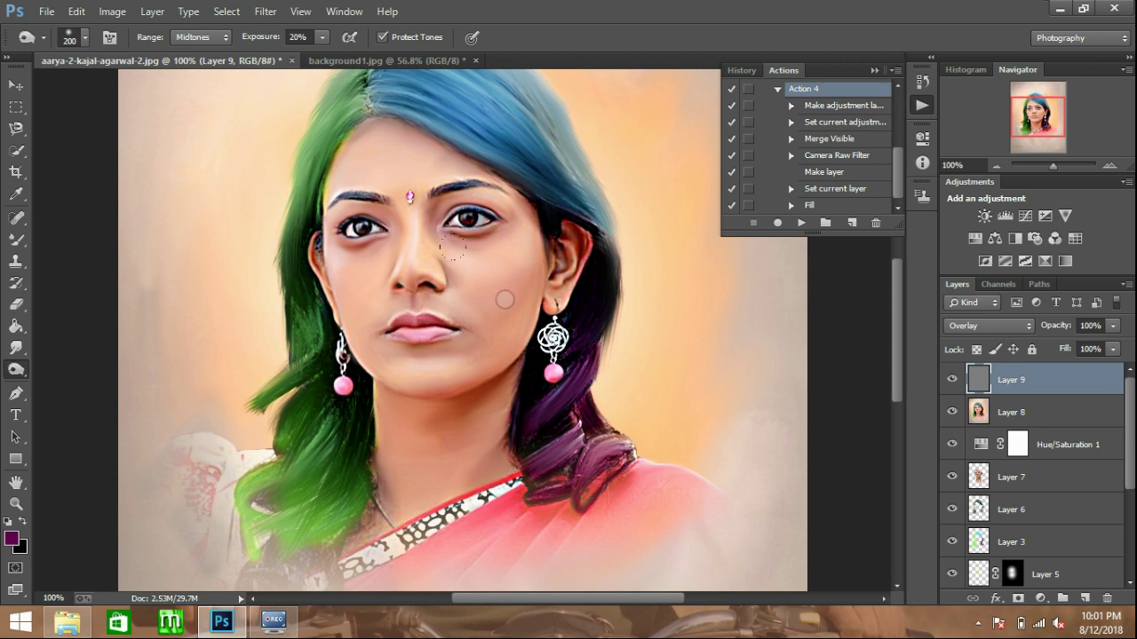
left_click_drag(516, 287, 513, 283)
right_click(16, 371)
left_click(62, 380)
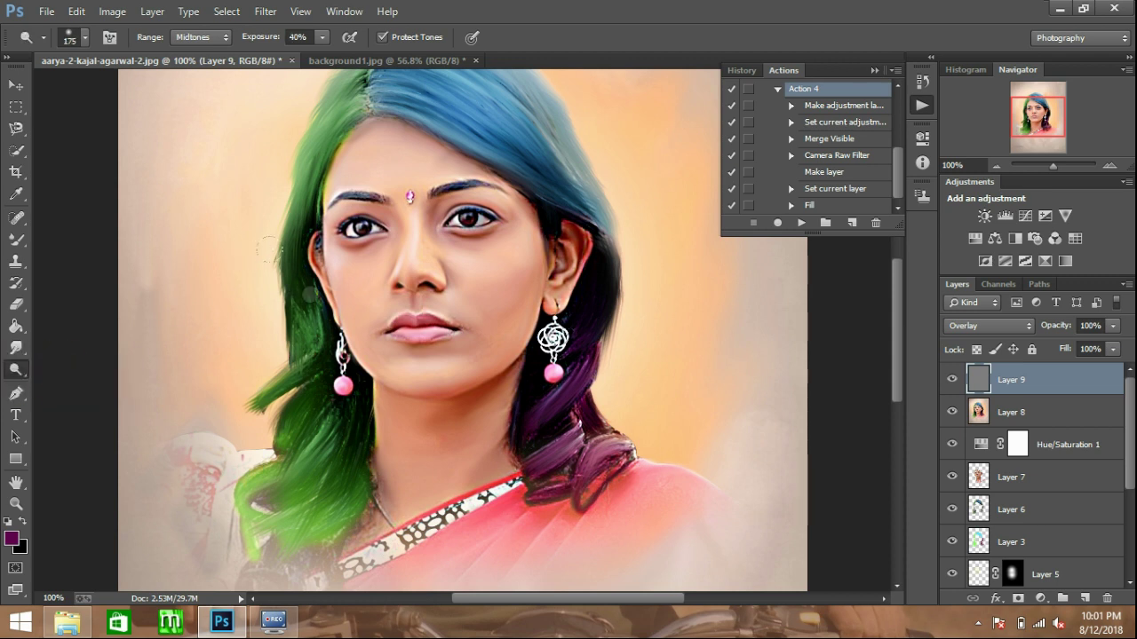
left_click_drag(471, 259, 482, 278)
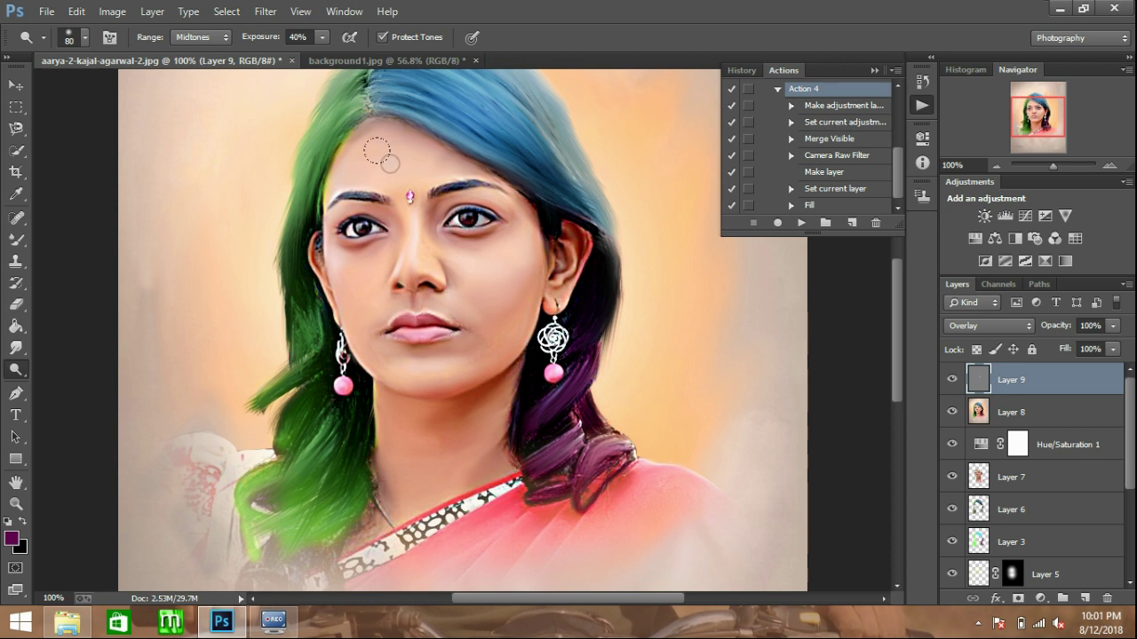
left_click(405, 157)
With a smaller dodge brush, lighten around the left eye, the nose ridge, both neck sides and near the ear.
key("bracketleft")
key("bracketleft")
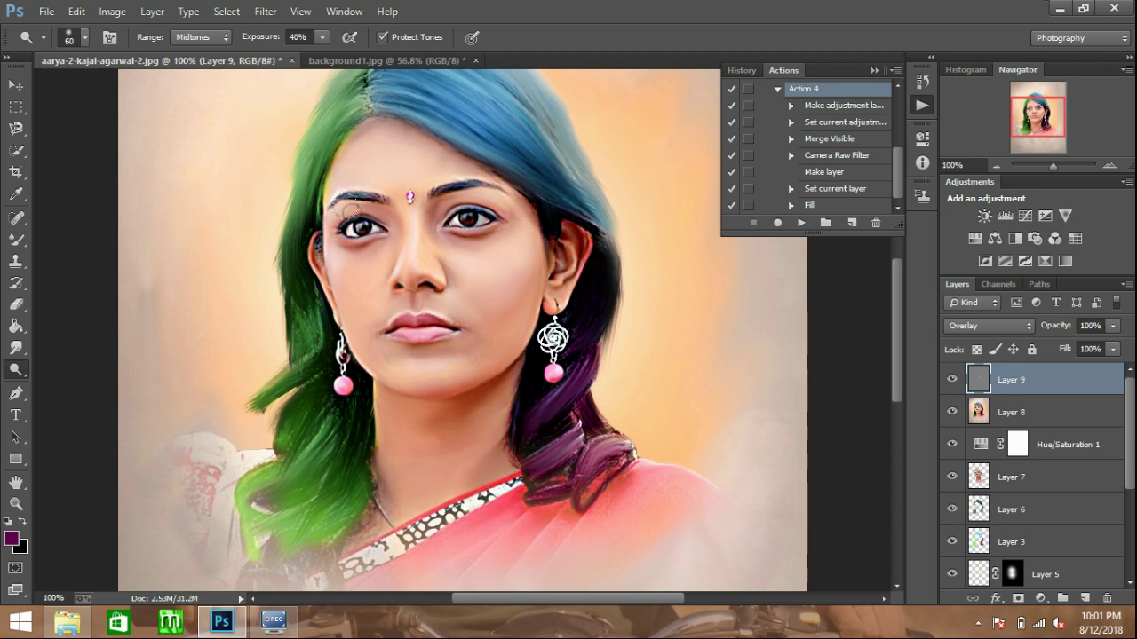
left_click_drag(345, 265, 338, 254)
left_click_drag(351, 211, 333, 227)
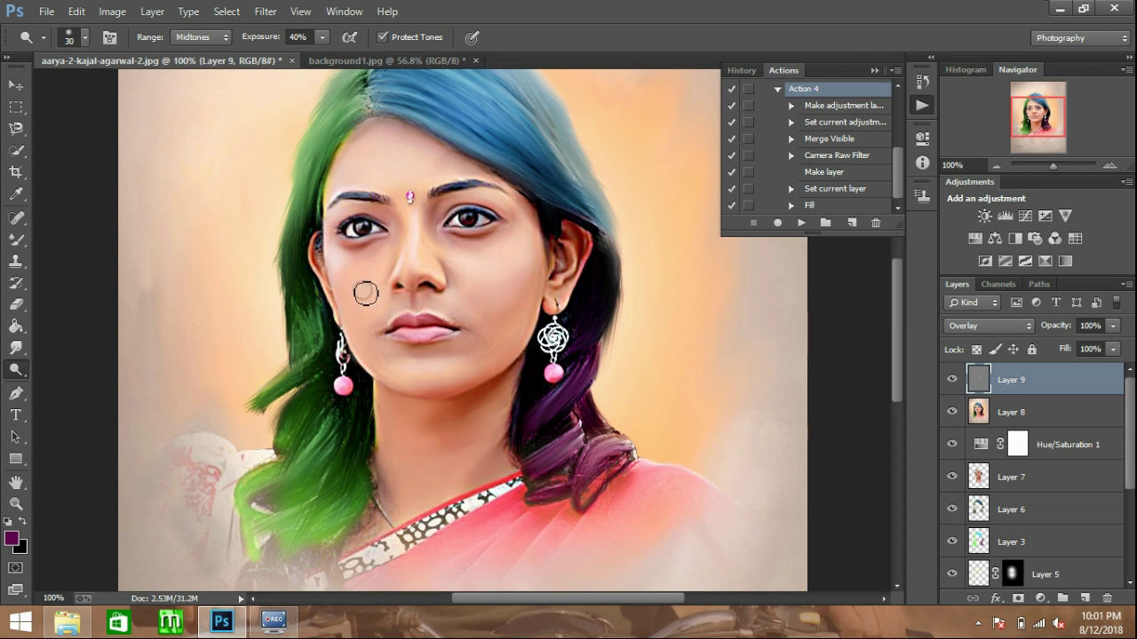
left_click_drag(414, 235, 412, 258)
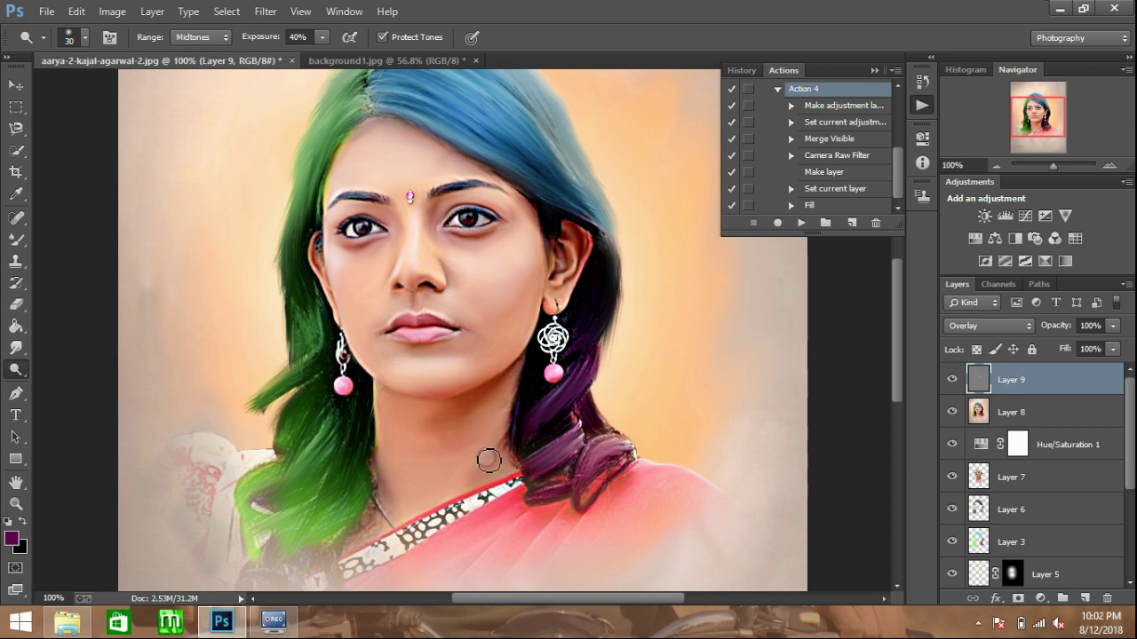
left_click_drag(494, 399, 498, 422)
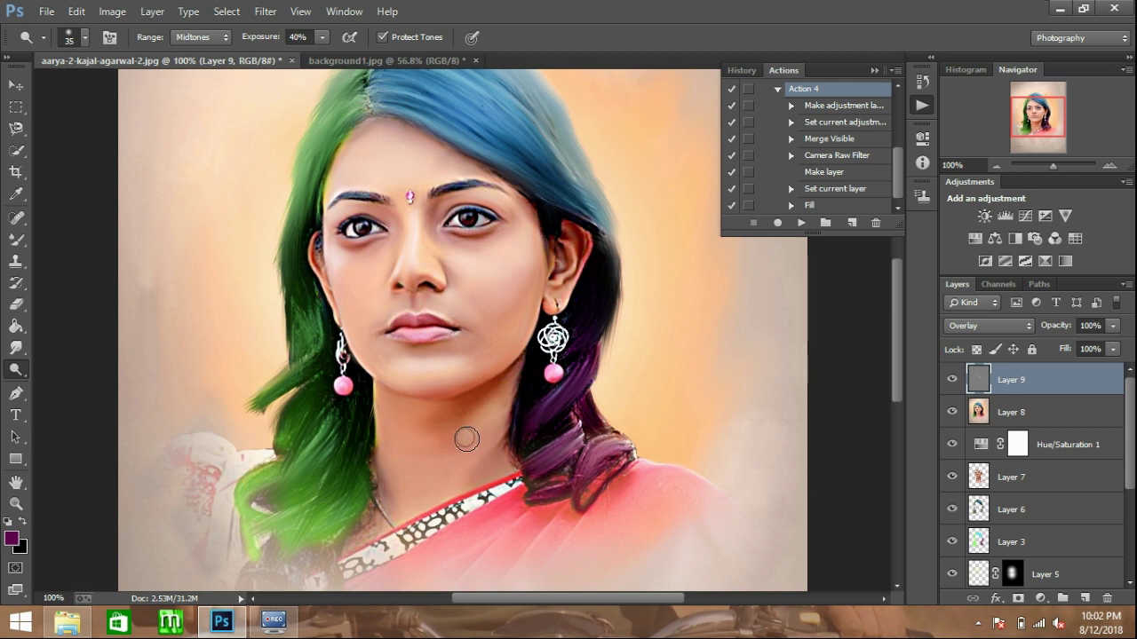
left_click_drag(381, 404, 397, 479)
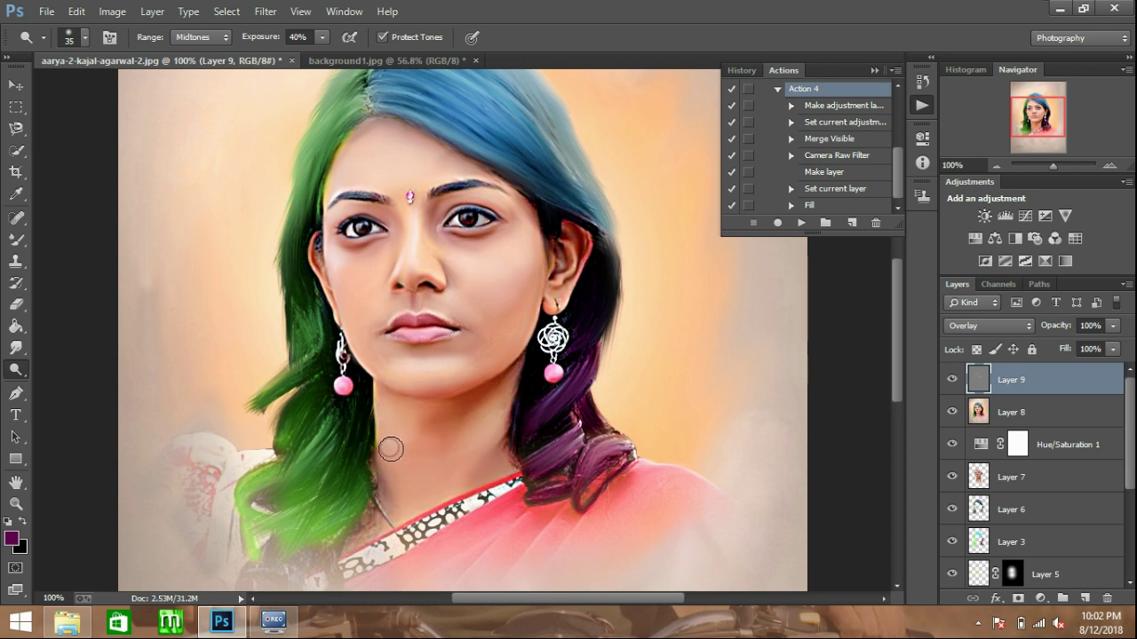
left_click_drag(557, 293, 569, 269)
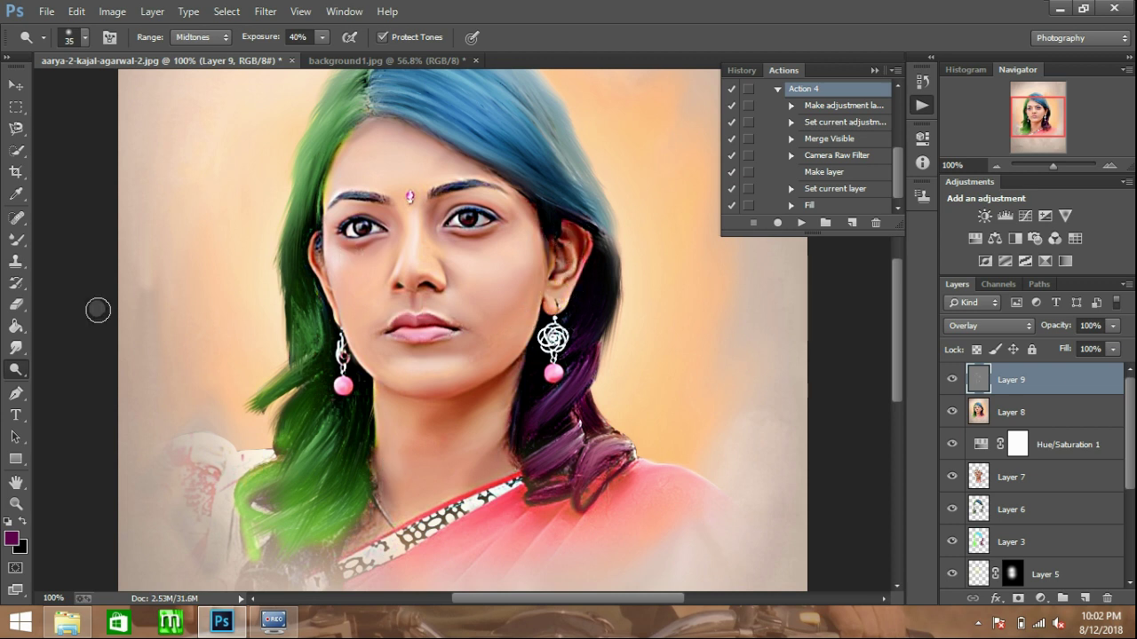
right_click(16, 369)
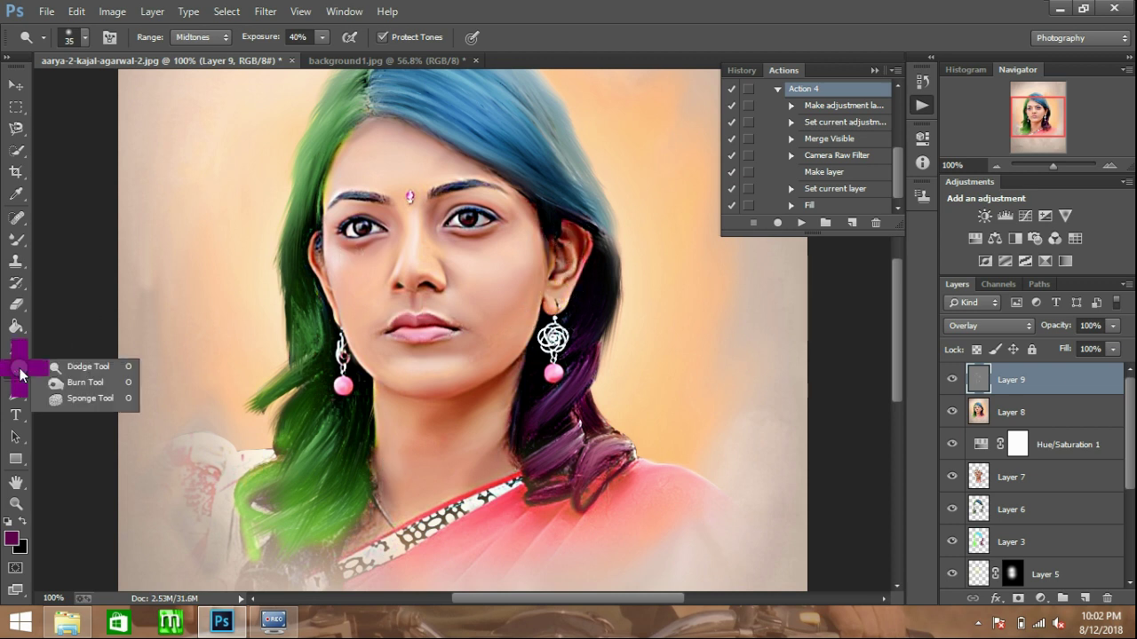
Burn subtle shadows at 20% exposure, size 80, on both cheeks, nose side and neck.
left_click(85, 383)
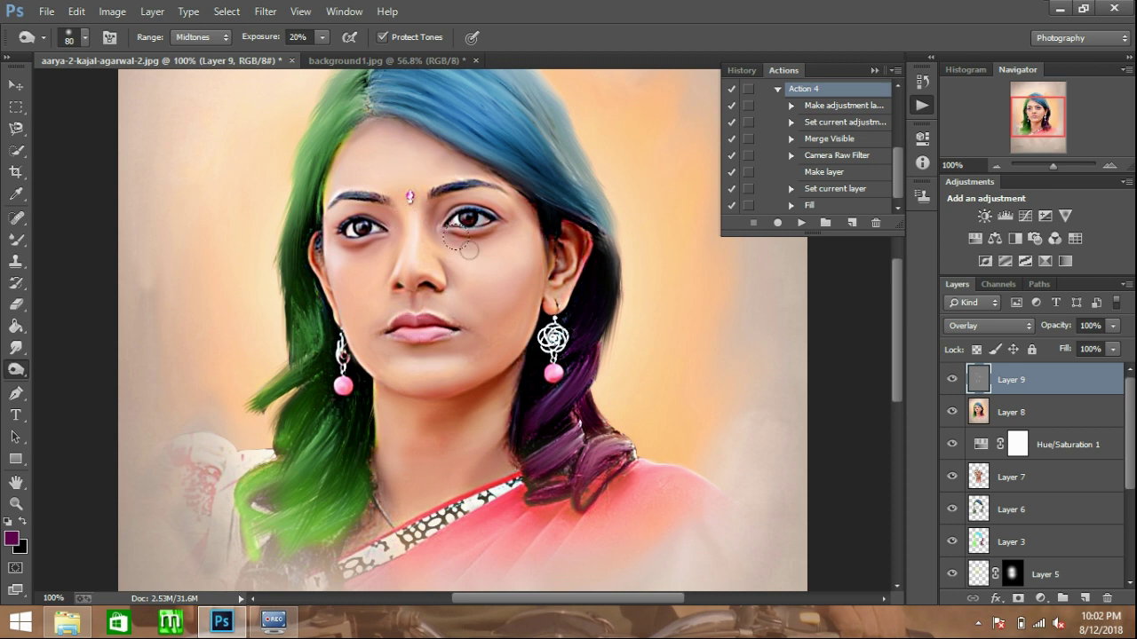
left_click_drag(472, 275, 499, 281)
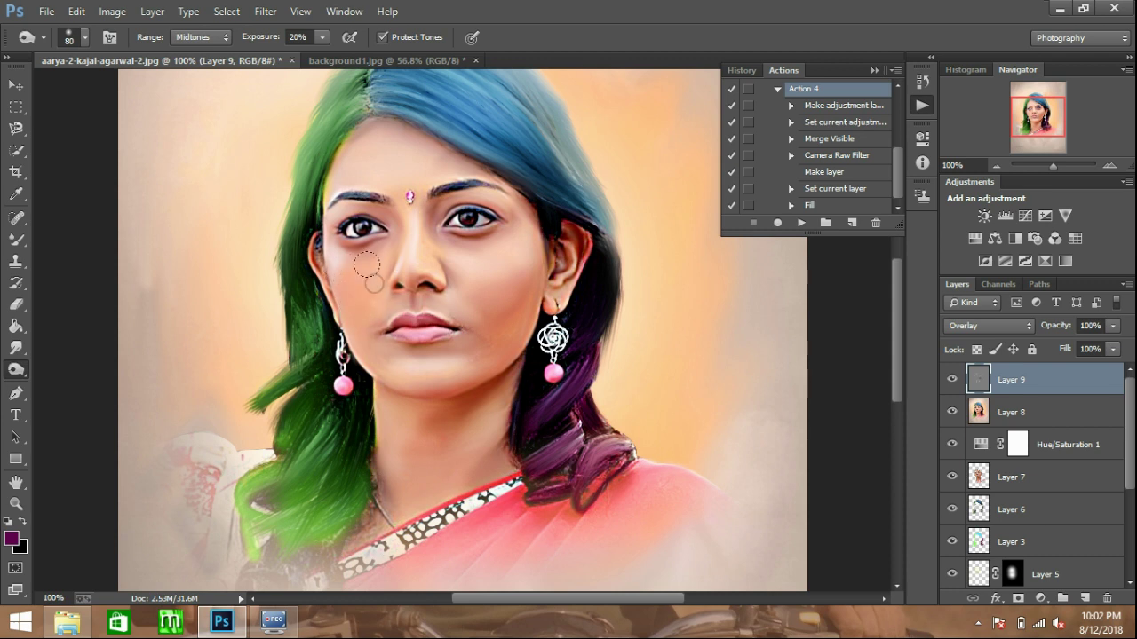
left_click(398, 263)
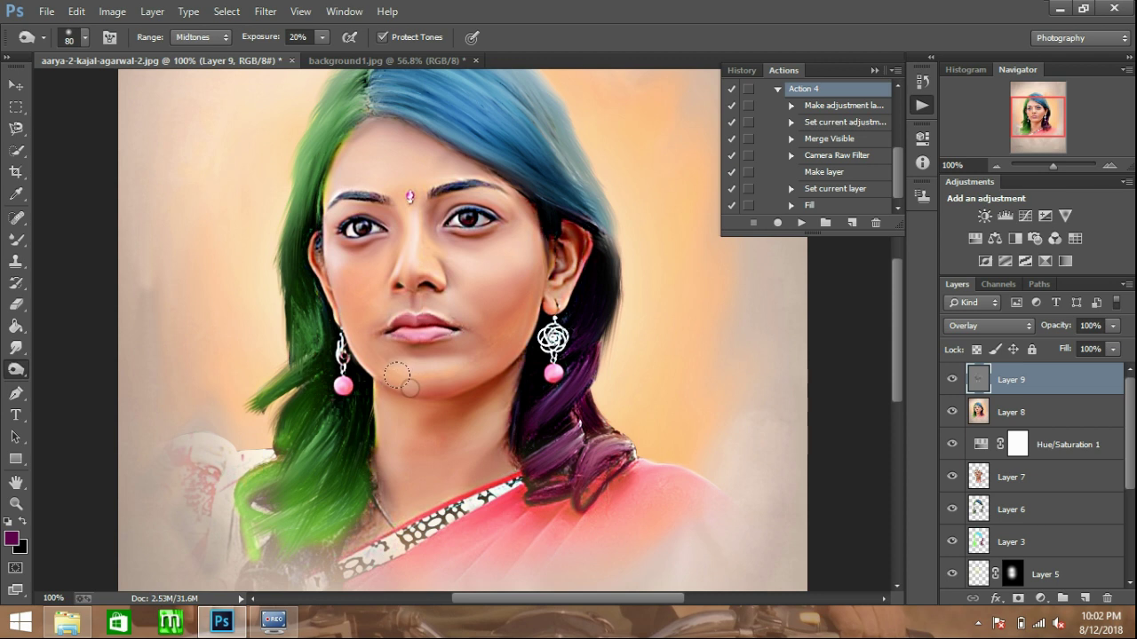
left_click(406, 427)
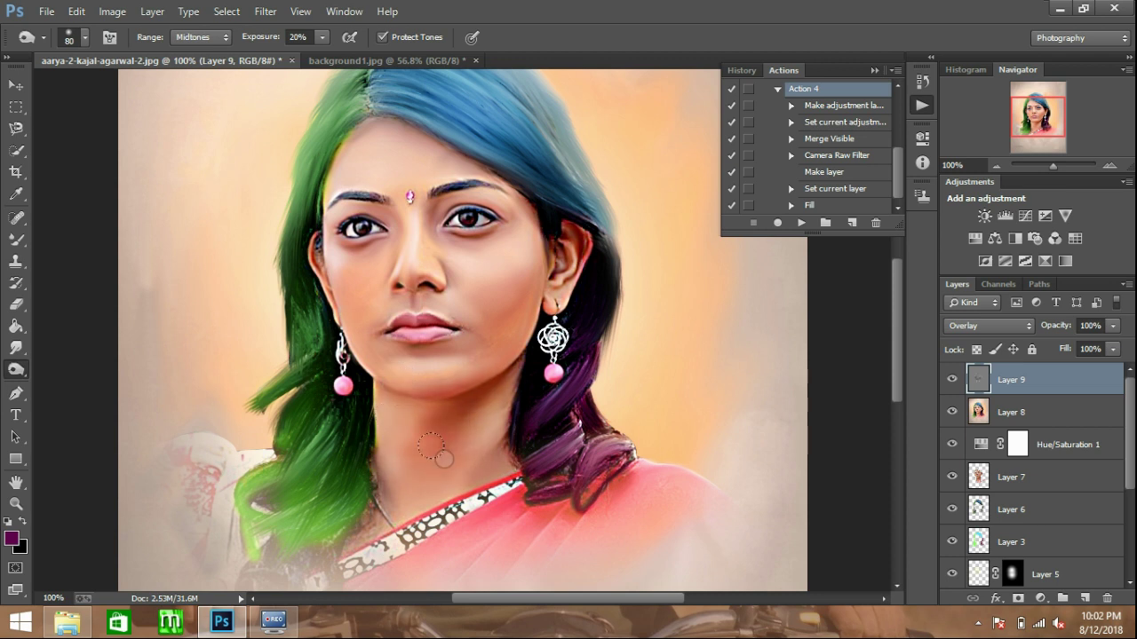
left_click(541, 273)
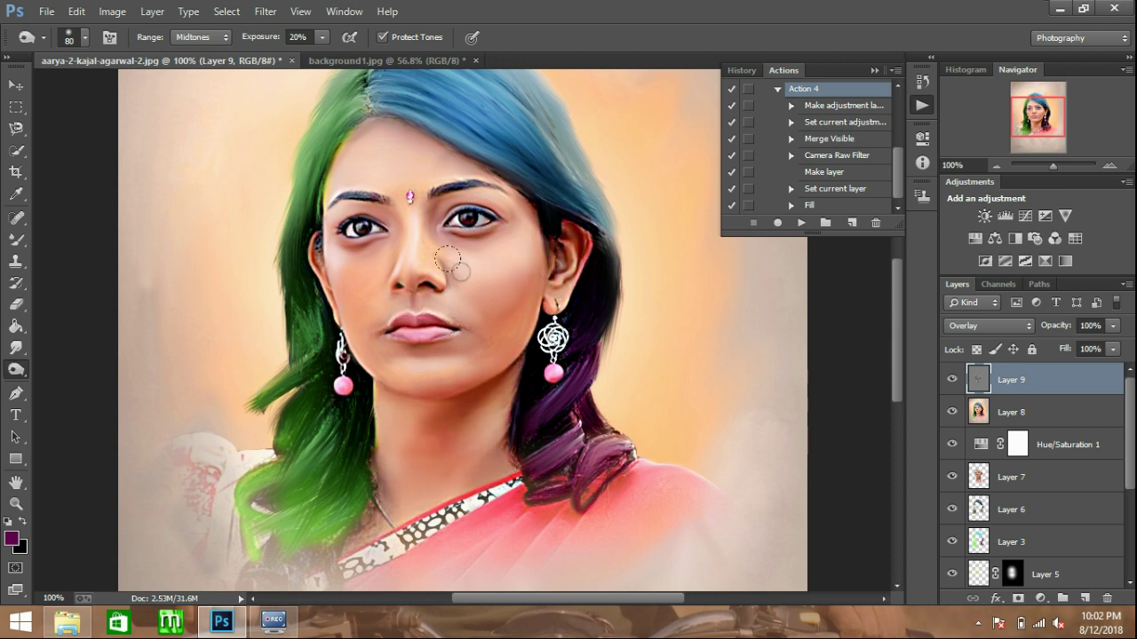
left_click(372, 276)
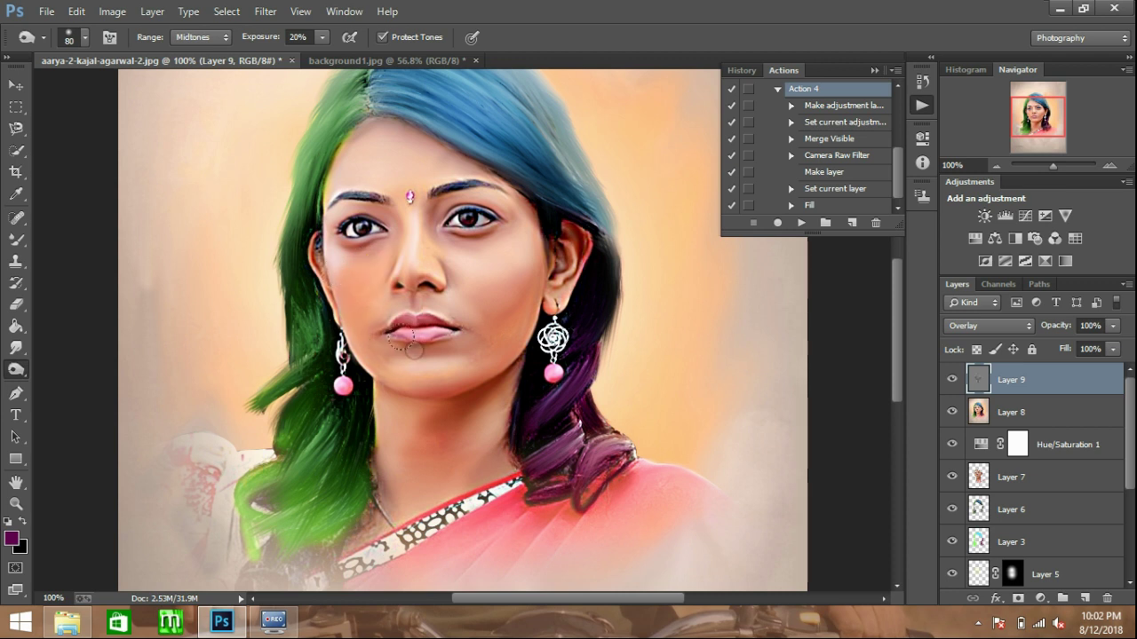
left_click_drag(479, 282, 502, 258)
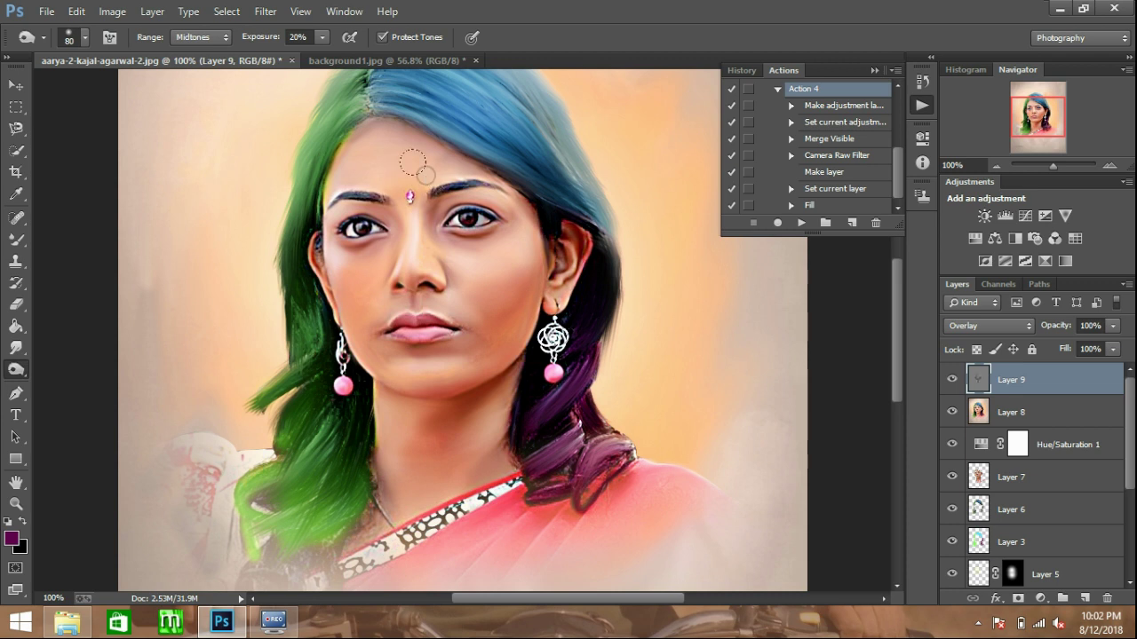
Fit the finished portrait in the window and show it full screen without panels.
key("ctrl+minus")
key("ctrl+0")
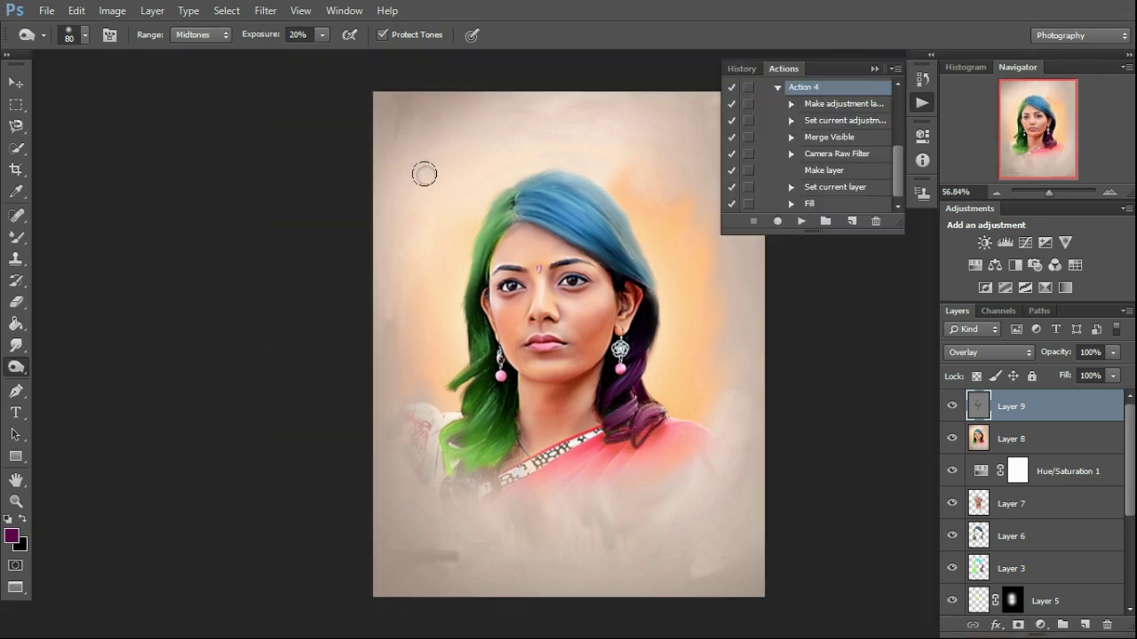
key("f")
key("f")
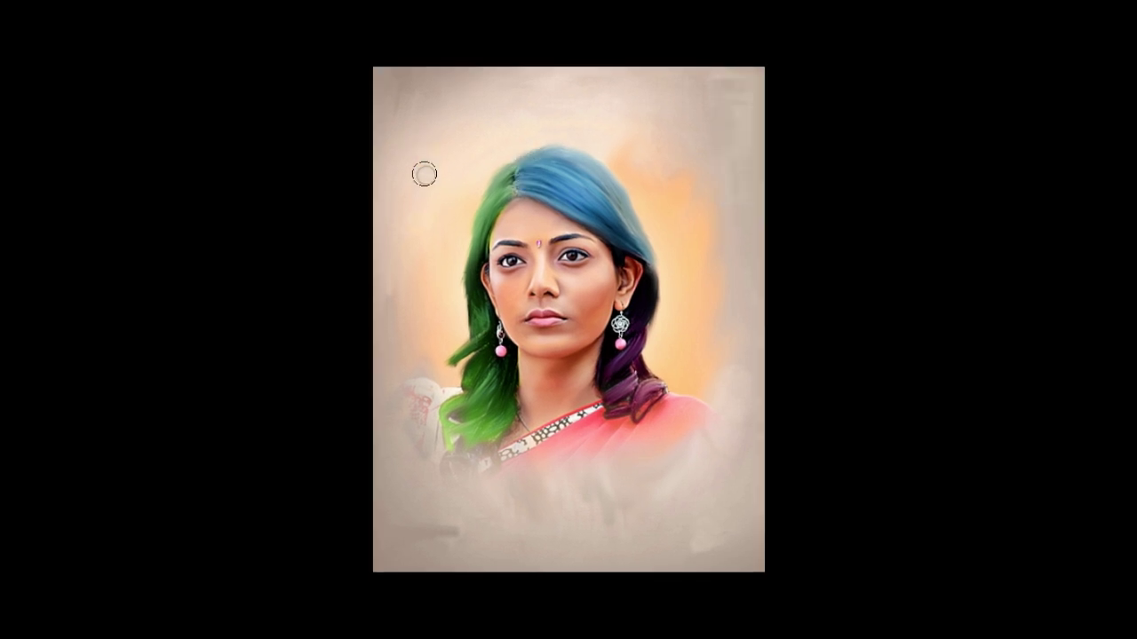